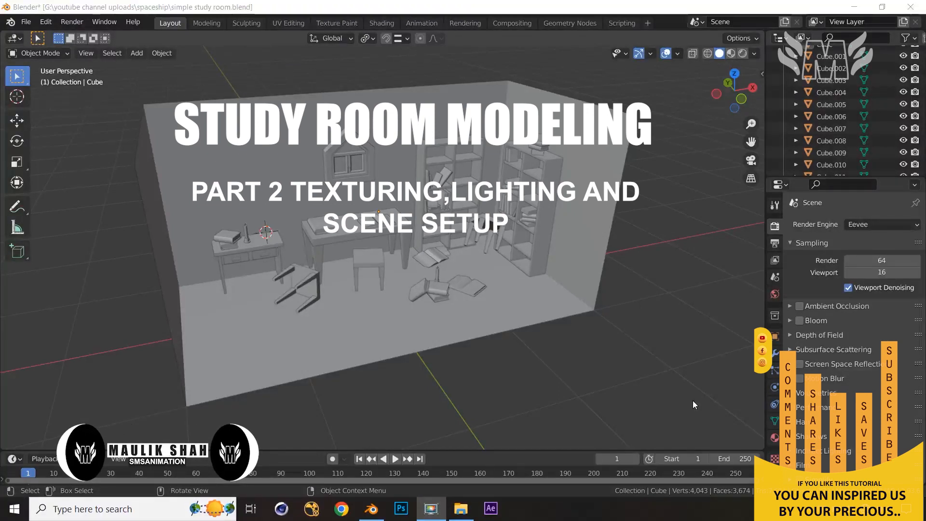
# Select the room object and split the 3D viewport vertically into two side-by-side areas.
pyautogui.moveTo(685, 377); pyautogui.dragTo(662, 393, button='middle')
pyautogui.scroll(-2, 662, 394)
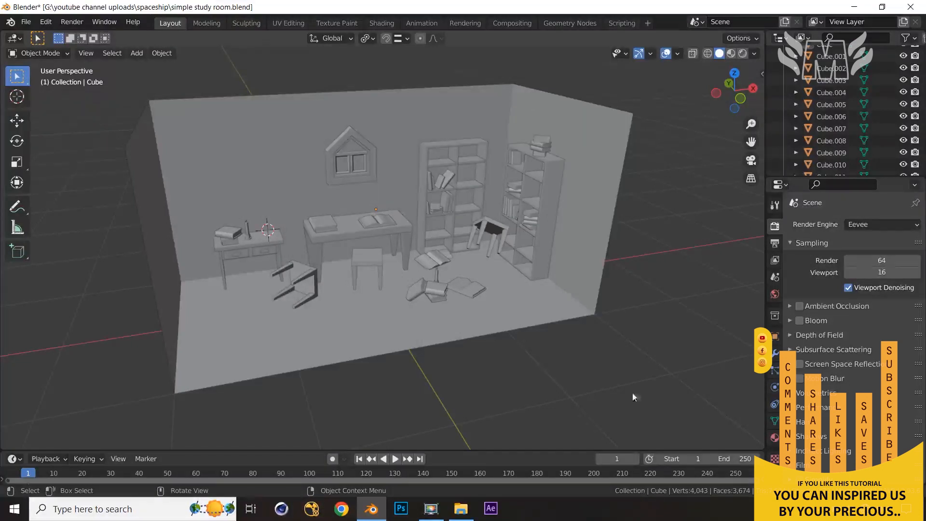
pyautogui.click(562, 308)
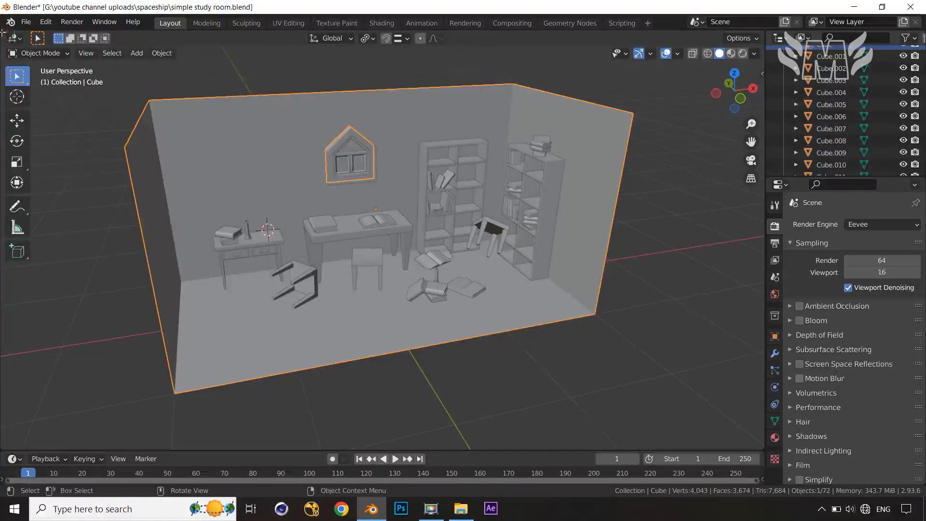
pyautogui.moveTo(3, 33); pyautogui.dragTo(400, 72)
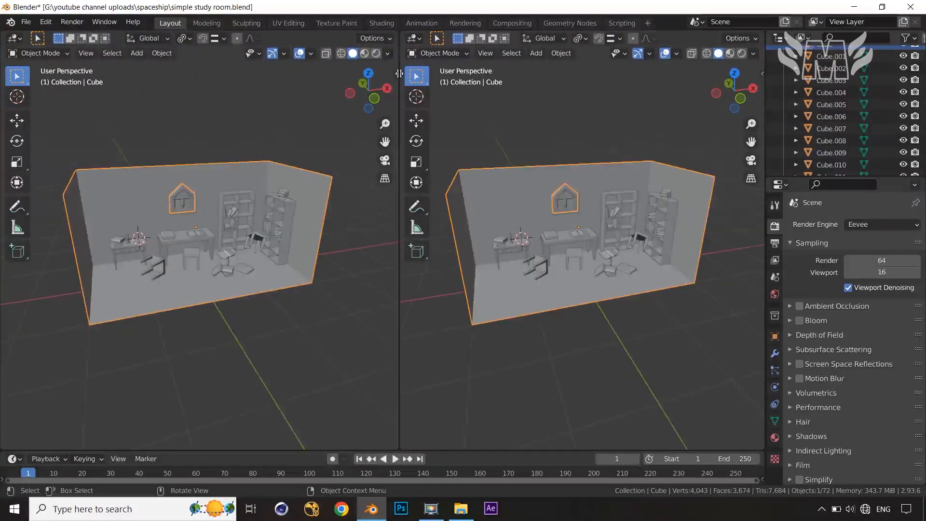
# Turn one of the two viewports into a Shader Editor and collapse its sidebar.
pyautogui.click(11, 40)
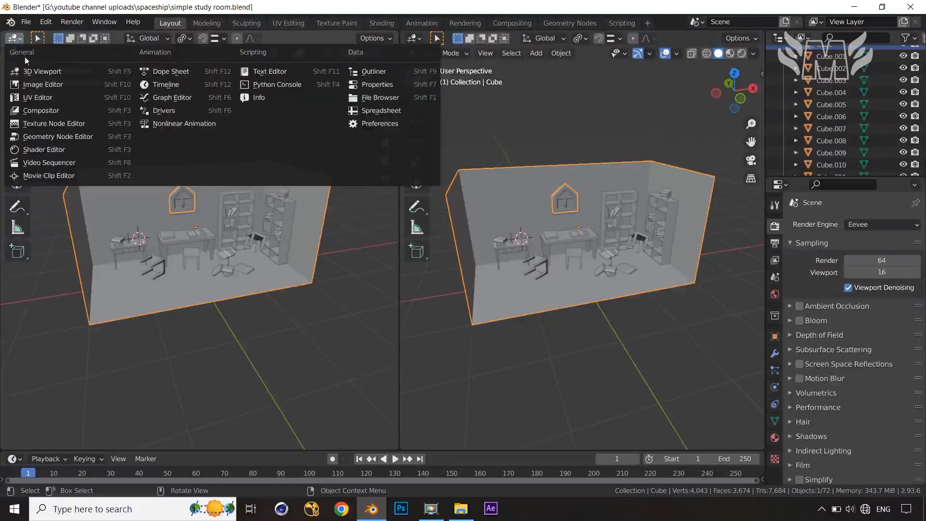
pyautogui.click(52, 150)
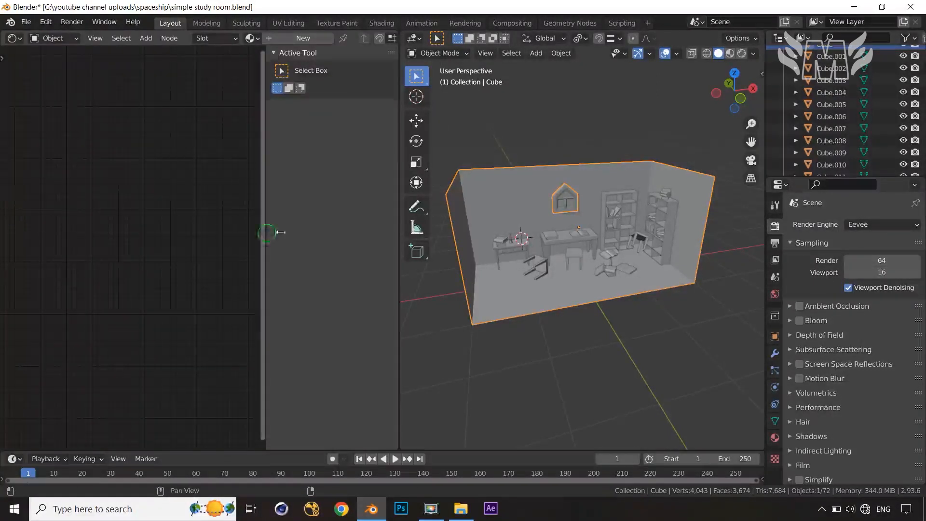
pyautogui.moveTo(280, 232); pyautogui.dragTo(393, 227)
pyautogui.scroll(3, 551, 276)
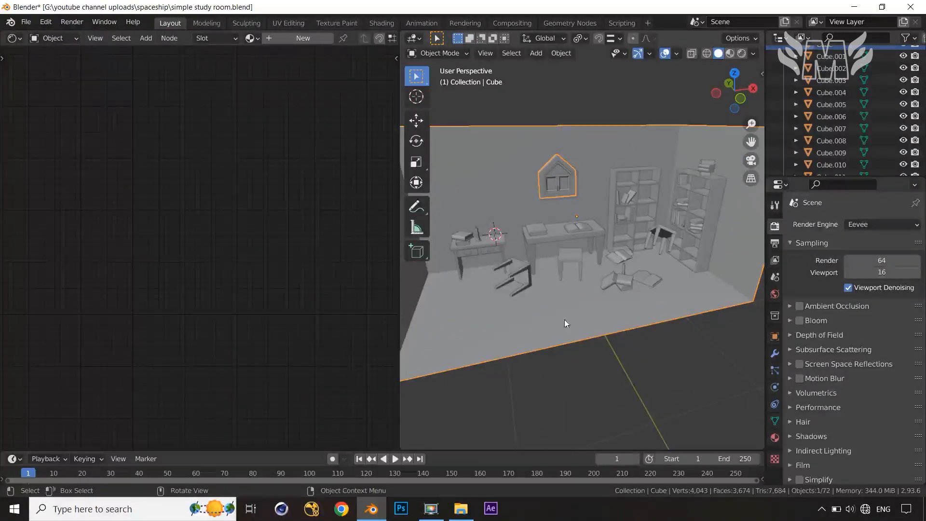
# Create a new material for the room object.
pyautogui.click(775, 437)
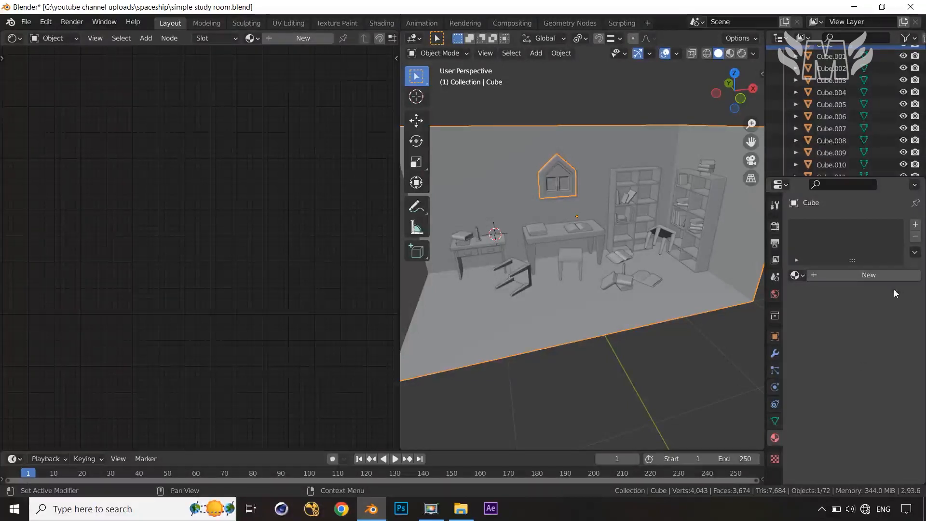
pyautogui.click(873, 275)
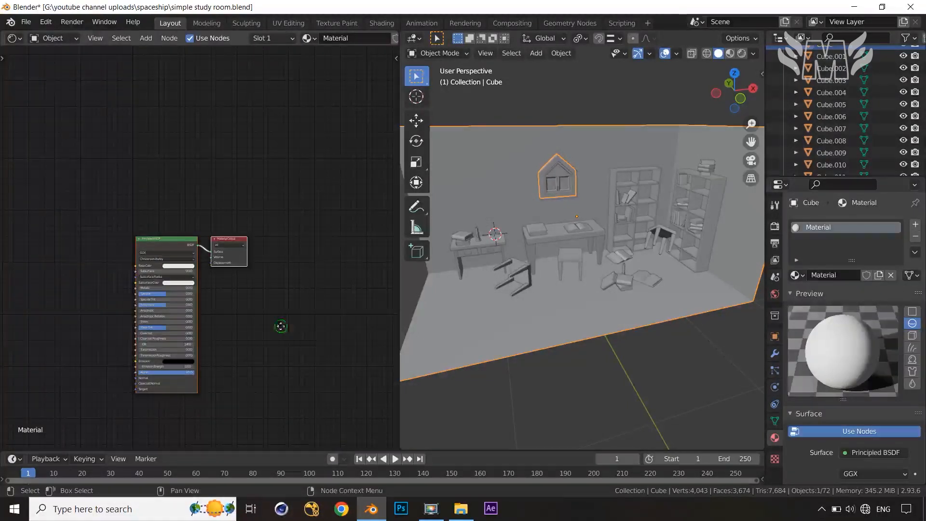
pyautogui.moveTo(281, 327); pyautogui.dragTo(352, 228, button='middle')
pyautogui.scroll(2, 317, 273)
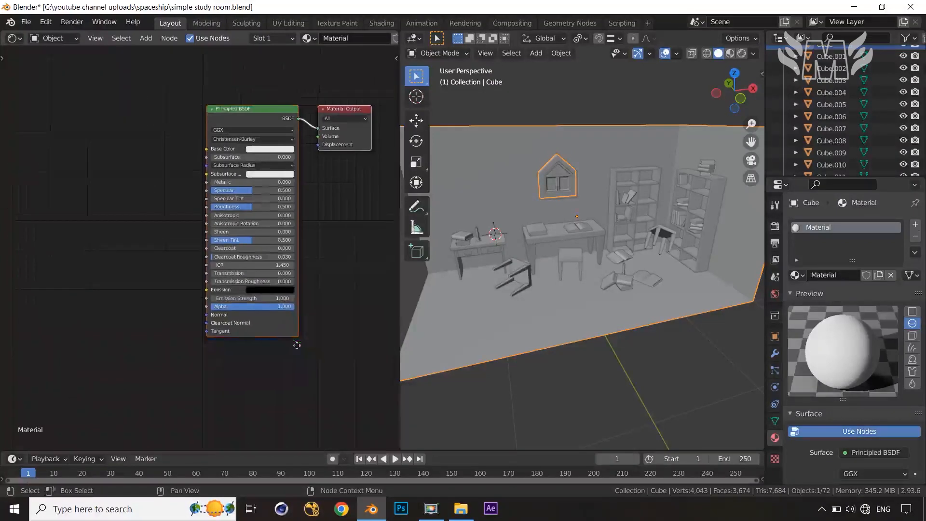
pyautogui.moveTo(297, 346); pyautogui.dragTo(295, 354, button='middle')
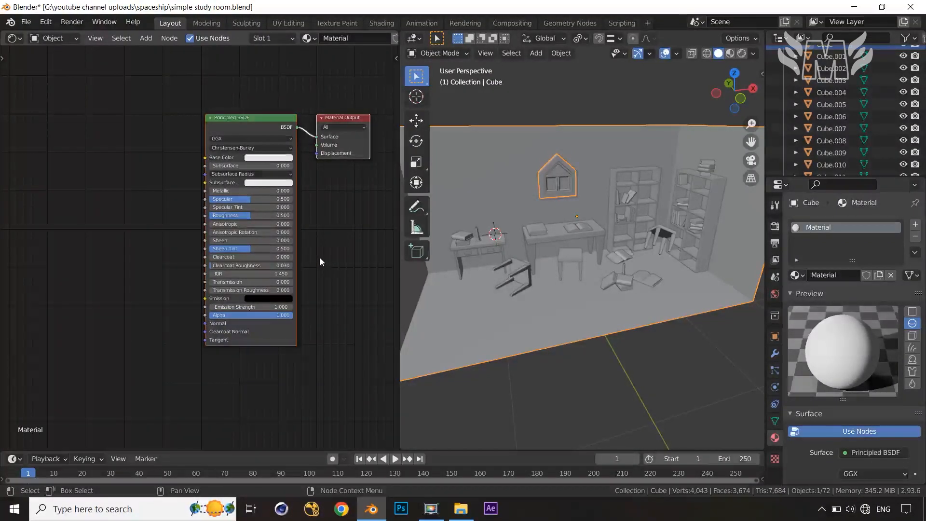
pyautogui.scroll(2, 320, 257)
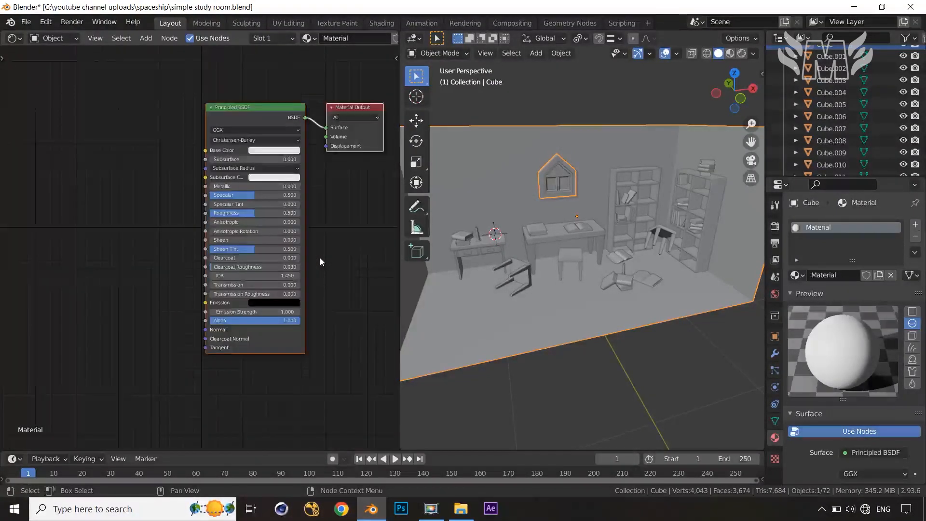
# Add an Image Texture node and connect its Color output to the Principled BSDF's Base Color.
pyautogui.hotkey('shift', 'a')
pyautogui.click(170, 224)
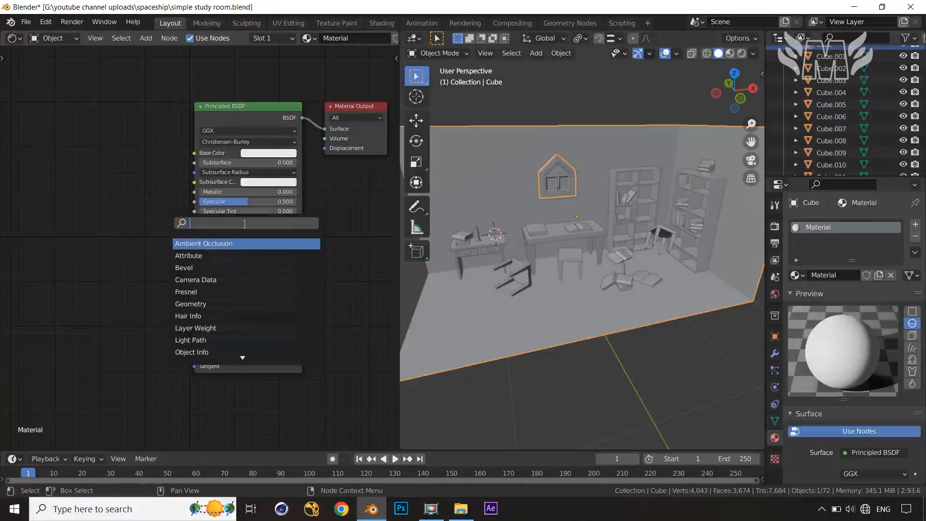
pyautogui.write('image')
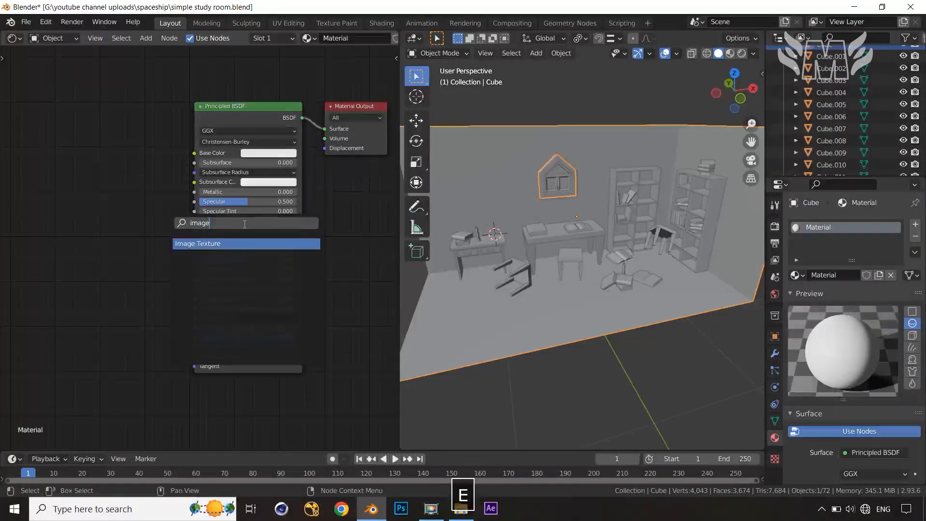
pyautogui.click(229, 243)
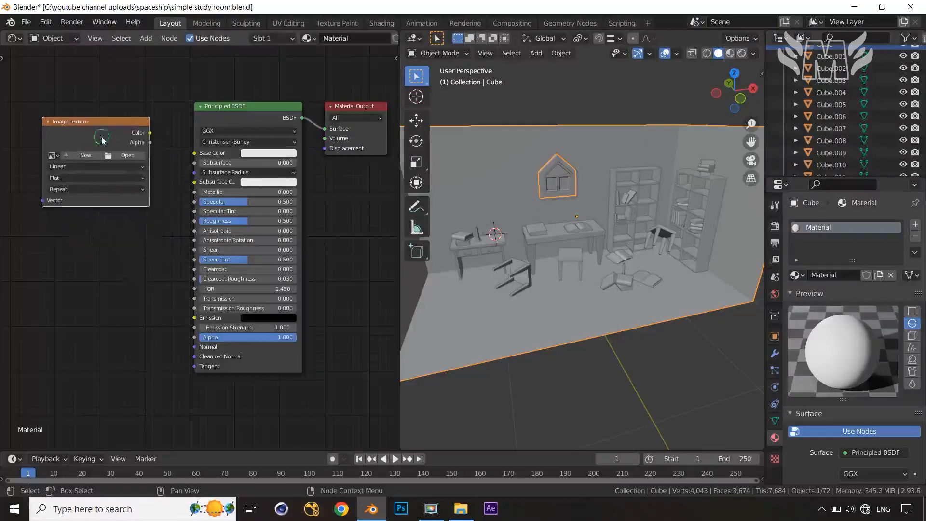
pyautogui.moveTo(150, 133); pyautogui.dragTo(192, 158)
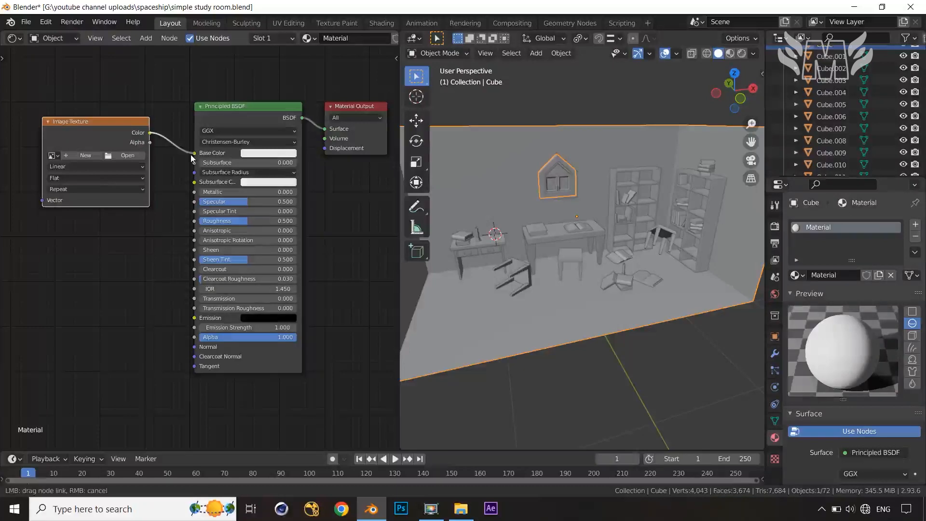
pyautogui.moveTo(192, 158); pyautogui.dragTo(193, 154)
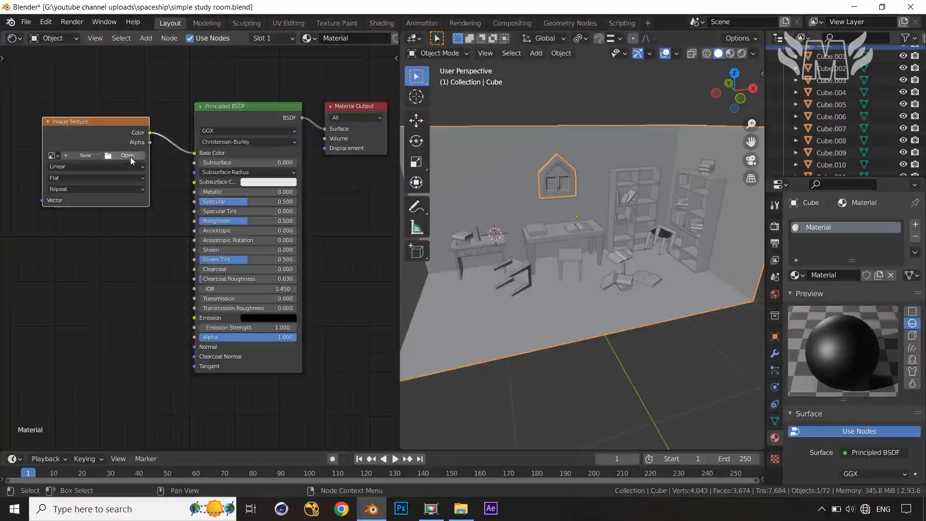
# Load white_rough_plaster_diff_2k.jpg from the white_rough_plaster_2k textures folder into the Image Texture node.
pyautogui.click(129, 156)
pyautogui.doubleClick(336, 150)
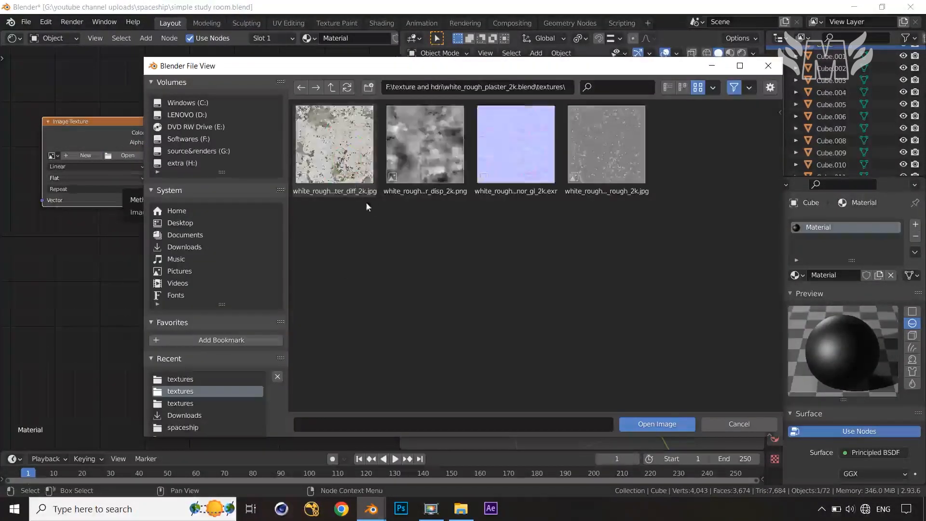
pyautogui.click(337, 165)
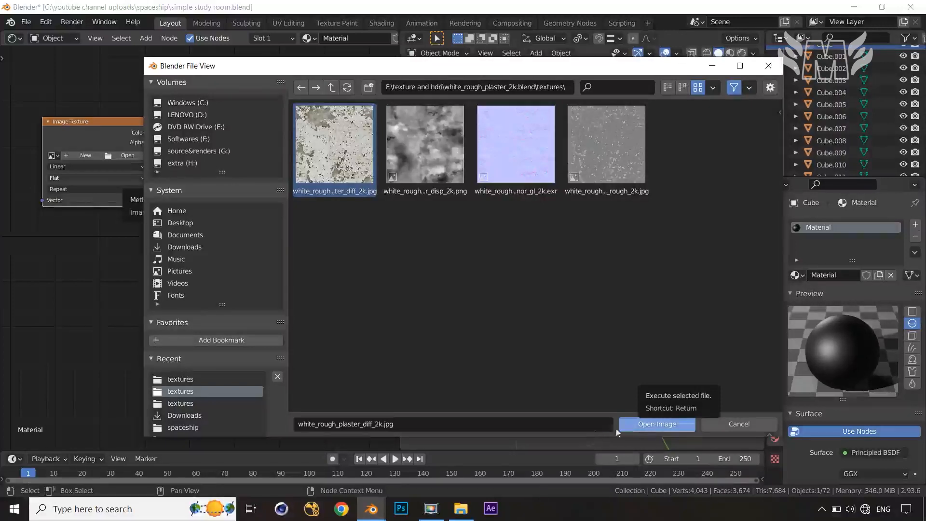
pyautogui.click(667, 424)
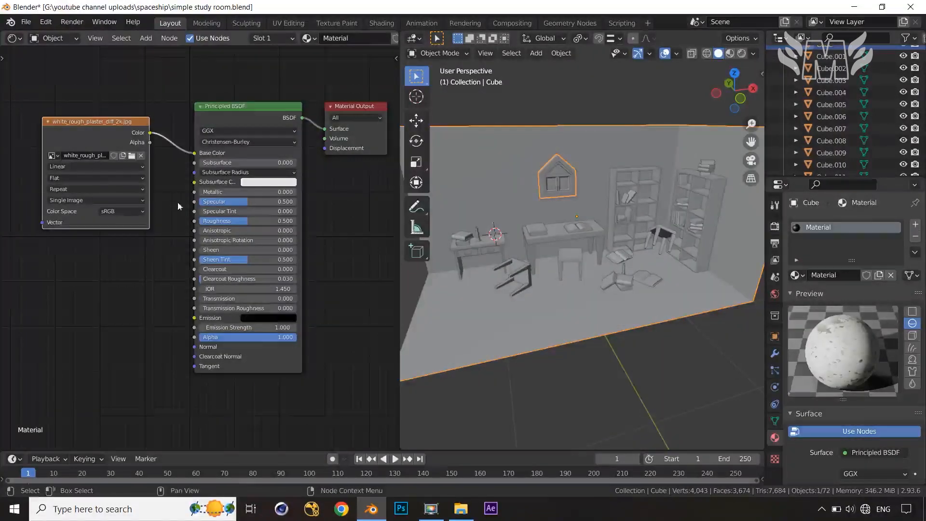
# Show the 3D viewport in Material Preview shading and switch its environment lighting to the green forest HDRI.
pyautogui.scroll(2, 121, 203)
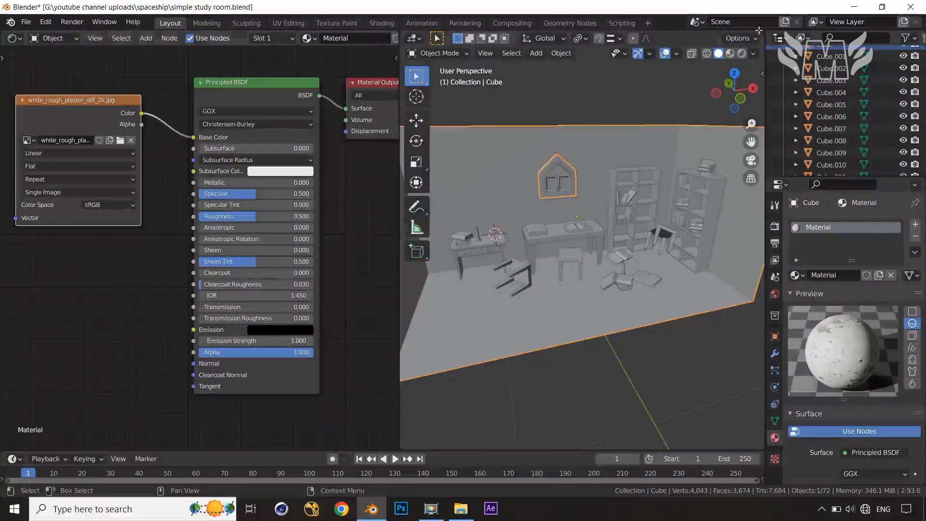
pyautogui.click(730, 53)
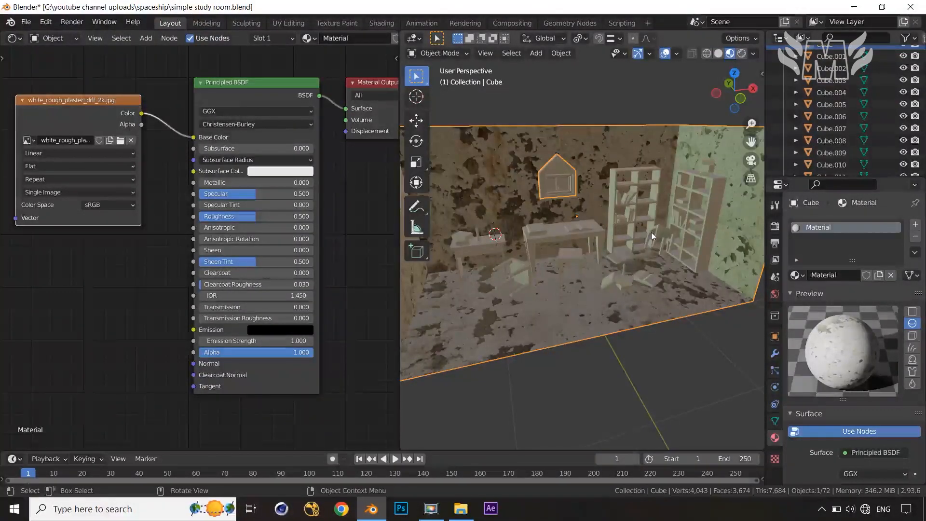
pyautogui.click(753, 53)
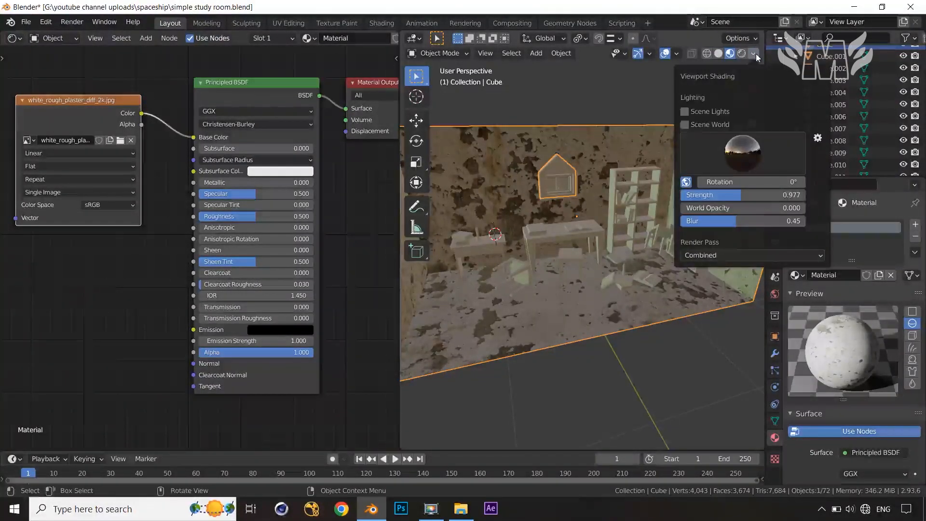
pyautogui.click(749, 159)
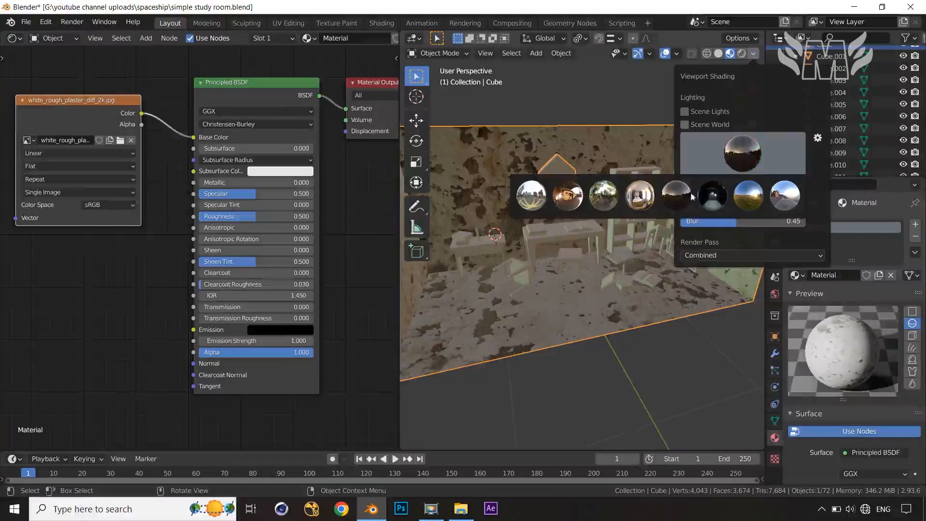
pyautogui.click(601, 208)
pyautogui.moveTo(600, 259)
pyautogui.mouseDown(button='middle')
pyautogui.moveTo(615, 272)
pyautogui.moveTo(599, 260)
pyautogui.moveTo(627, 260)
pyautogui.moveTo(629, 285)
pyautogui.moveTo(590, 251)
pyautogui.moveTo(554, 272)
pyautogui.moveTo(633, 282)
pyautogui.moveTo(627, 276)
pyautogui.mouseUp(button='middle')
pyautogui.scroll(2, 619, 280)
# Set the Material Preview lighting strength to 0.540.
pyautogui.click(753, 54)
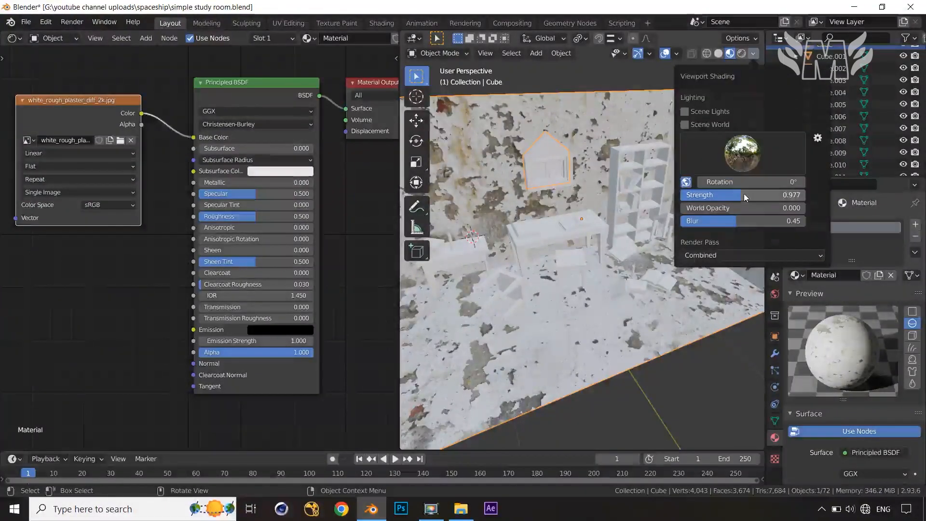
pyautogui.moveTo(738, 196); pyautogui.dragTo(715, 197)
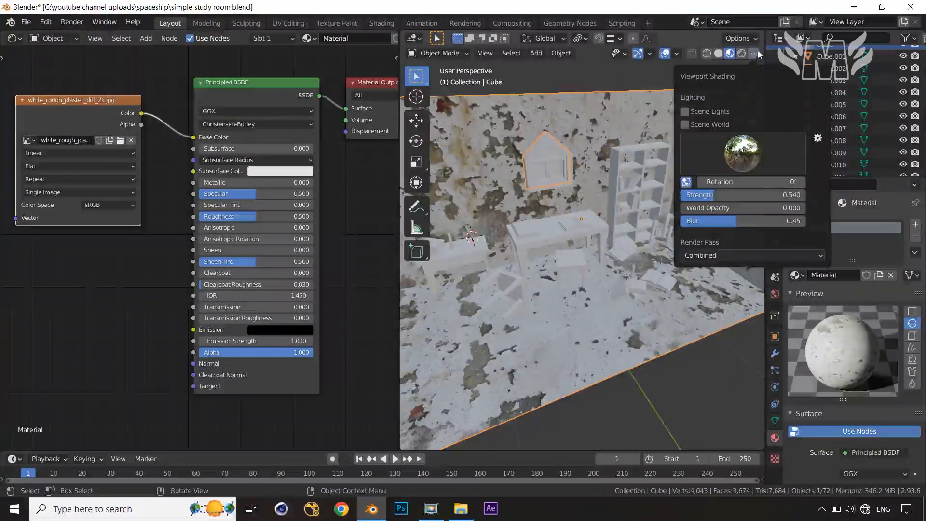
pyautogui.moveTo(594, 207)
pyautogui.mouseDown(button='middle')
pyautogui.moveTo(635, 205)
pyautogui.moveTo(672, 185)
pyautogui.moveTo(679, 214)
pyautogui.moveTo(652, 211)
pyautogui.mouseUp(button='middle')
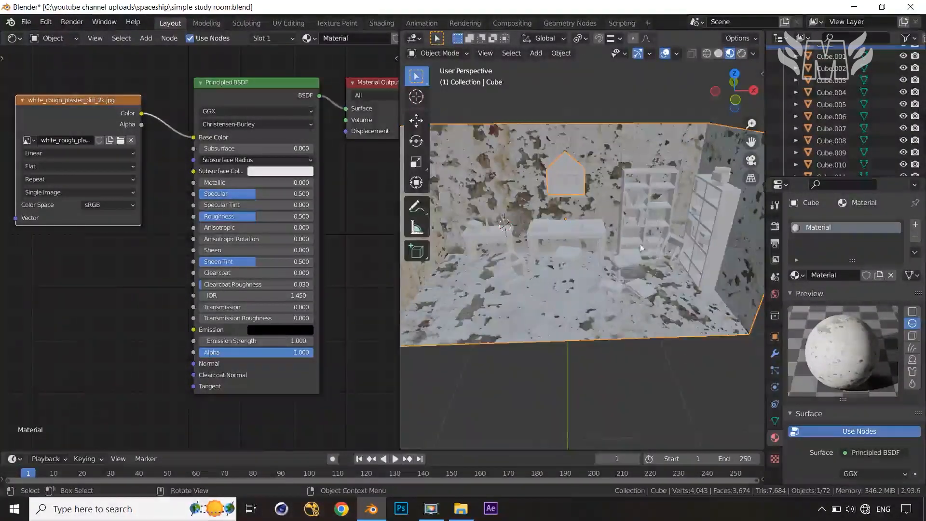
pyautogui.moveTo(641, 244); pyautogui.dragTo(642, 241, button='middle')
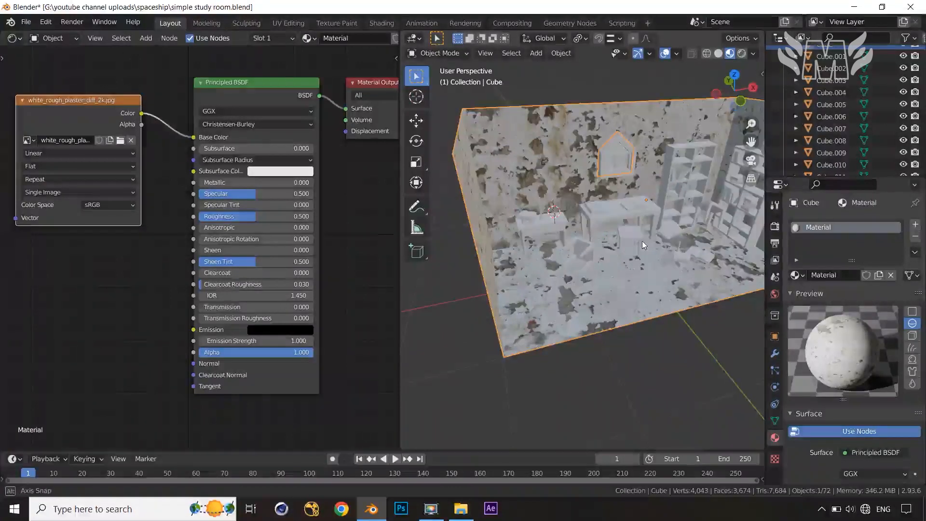
pyautogui.scroll(-2, 93, 288)
# Add a Mapping node and connect its Vector output to the plaster image texture's Vector input.
pyautogui.moveTo(94, 288); pyautogui.dragTo(164, 293, button='middle')
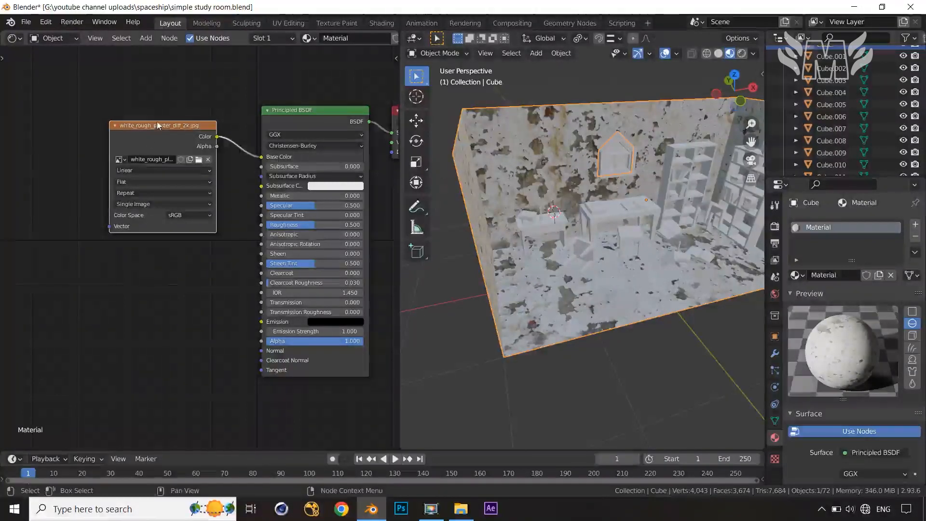
pyautogui.hotkey('shift', 'a')
pyautogui.click(51, 170)
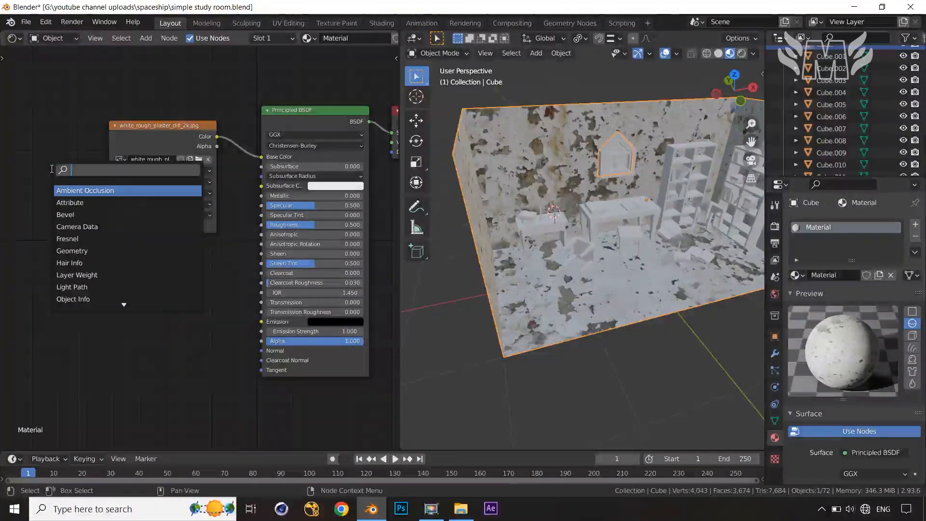
pyautogui.write('mapp')
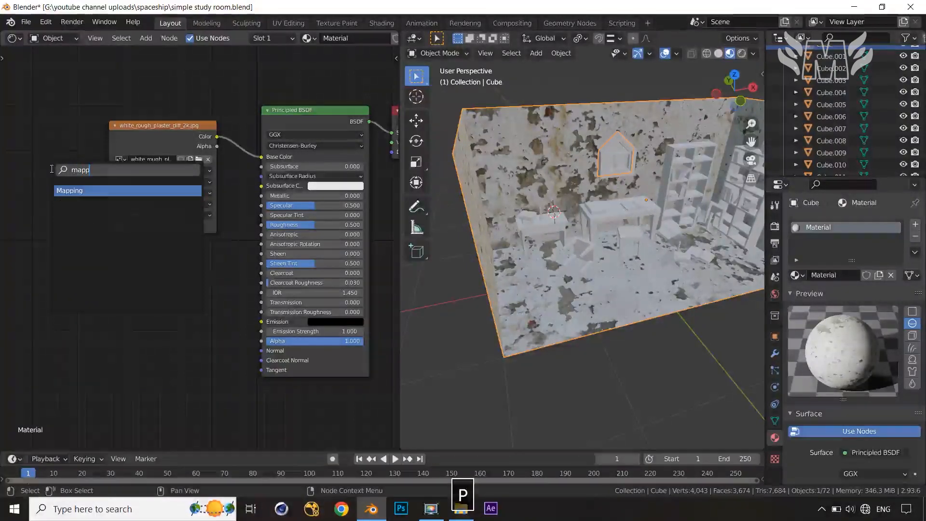
pyautogui.press('Return')
pyautogui.click(65, 144)
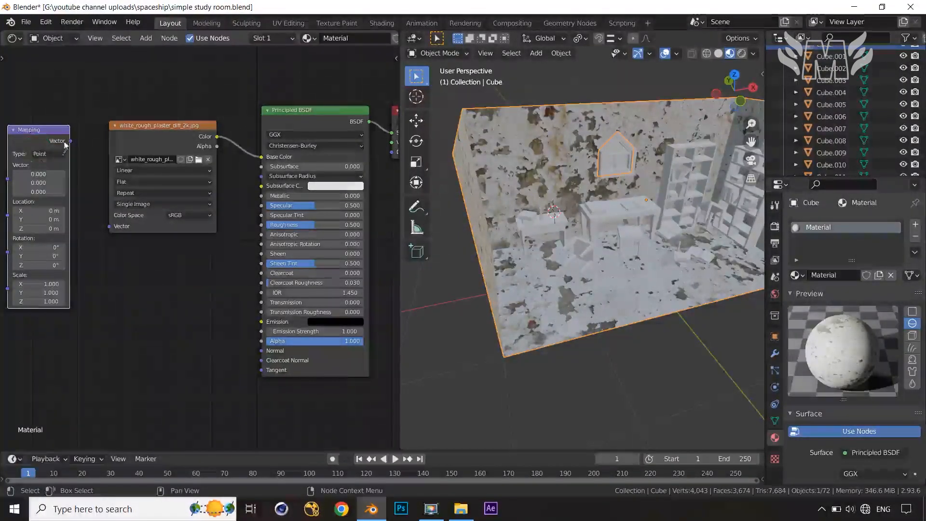
pyautogui.moveTo(71, 142); pyautogui.dragTo(103, 219)
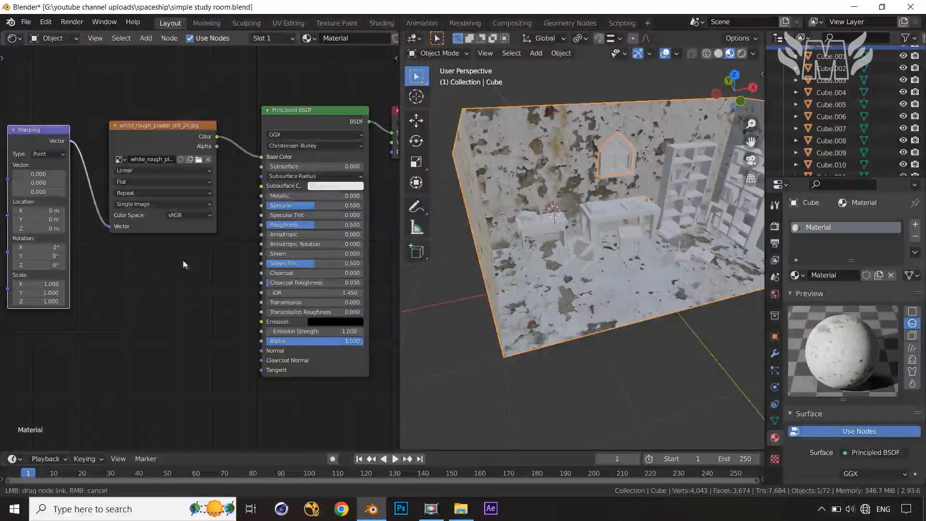
pyautogui.click(124, 256)
pyautogui.click(144, 291)
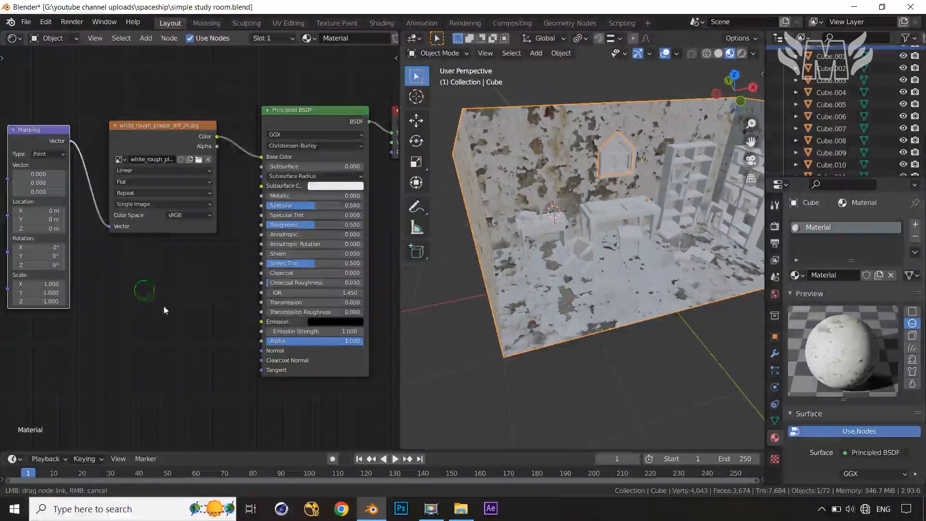
pyautogui.scroll(-2, 174, 295)
pyautogui.moveTo(220, 287); pyautogui.dragTo(263, 272, button='middle')
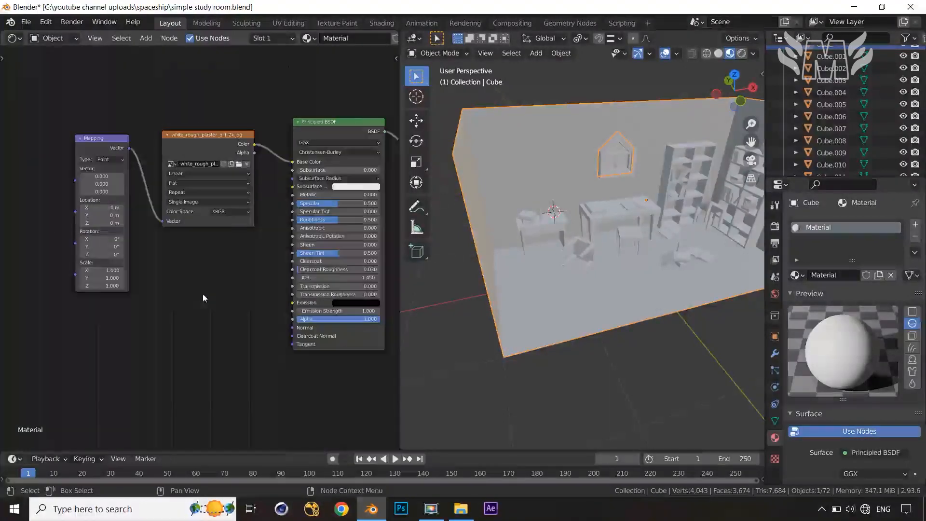
pyautogui.hotkey('shift', 'a')
pyautogui.click(124, 138)
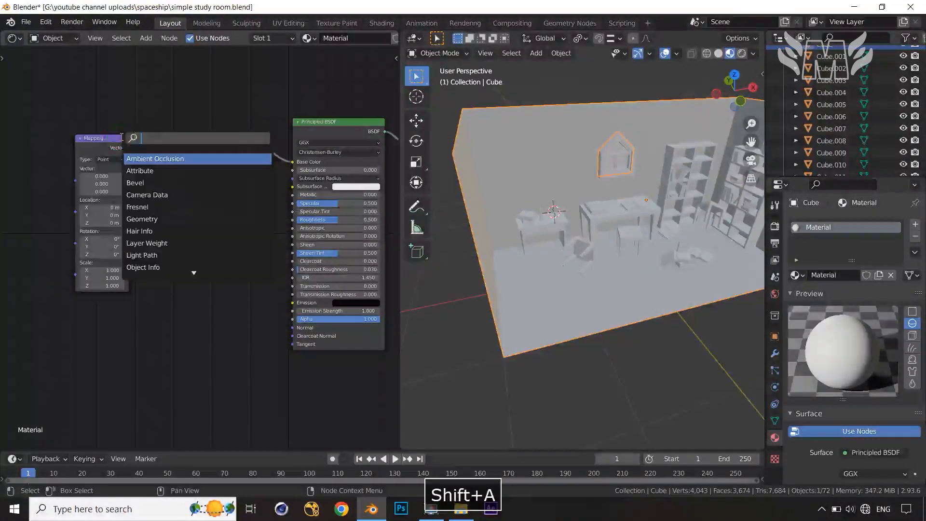
pyautogui.write('tex')
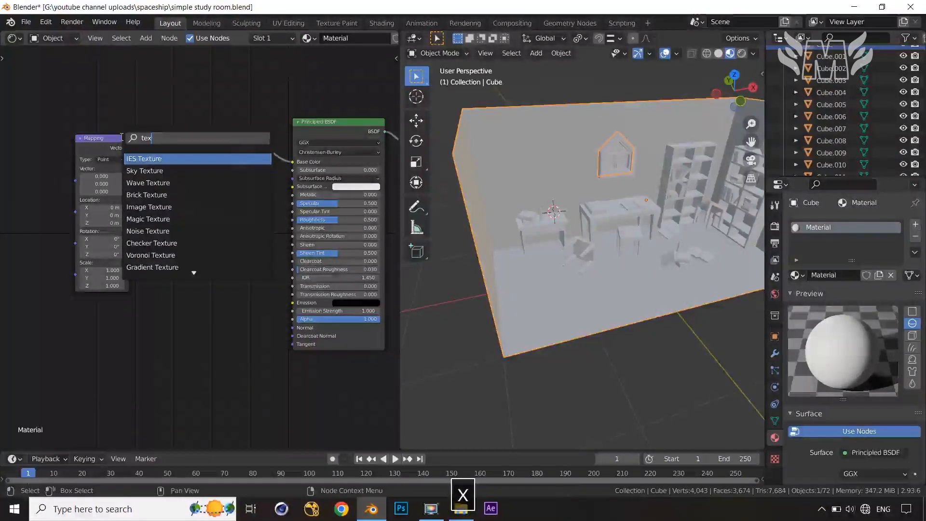
pyautogui.write('tur')
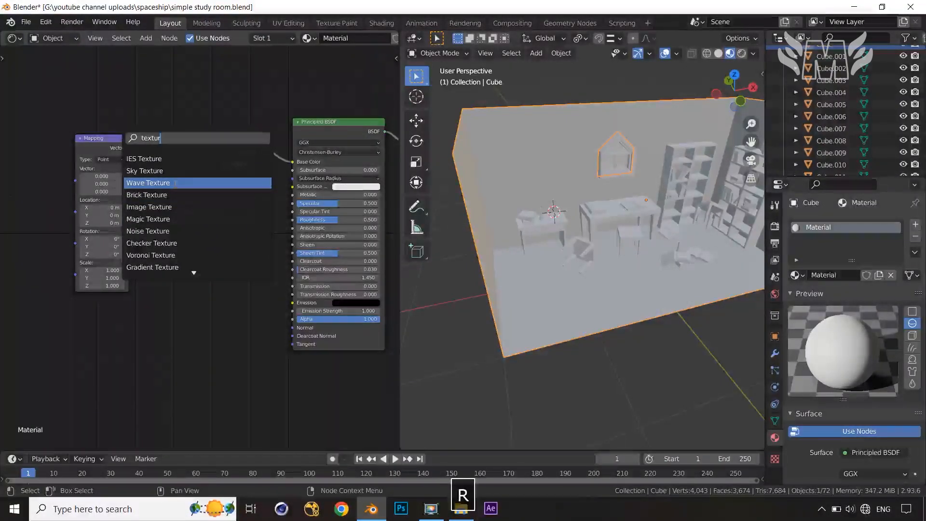
pyautogui.click(195, 267)
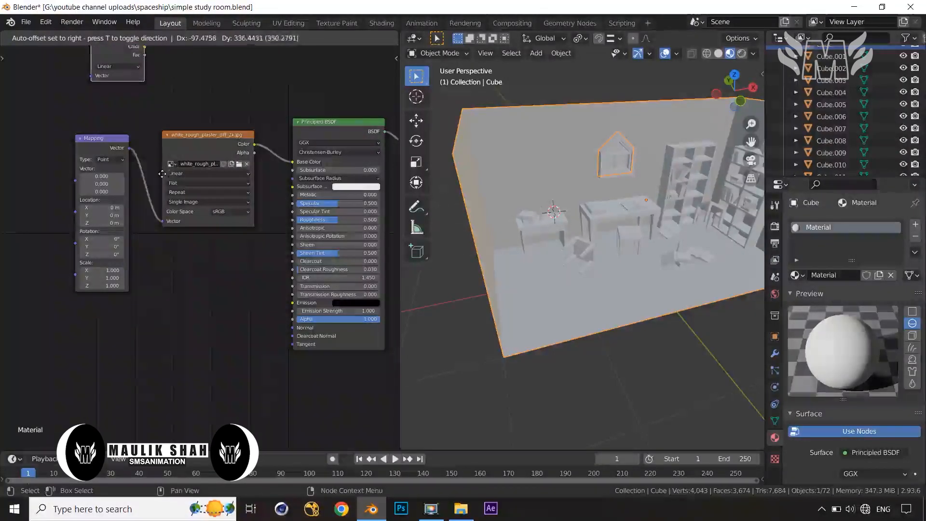
pyautogui.click(116, 67)
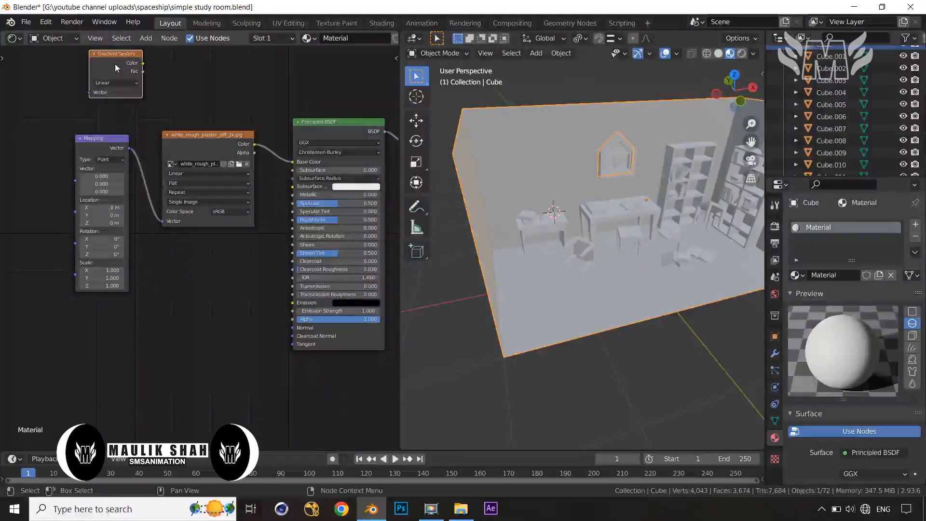
pyautogui.press('Delete')
# Add a Texture Coordinate node before the Mapping node and connect its UV output to the Mapping node's Vector input.
pyautogui.hotkey('shift', 'a')
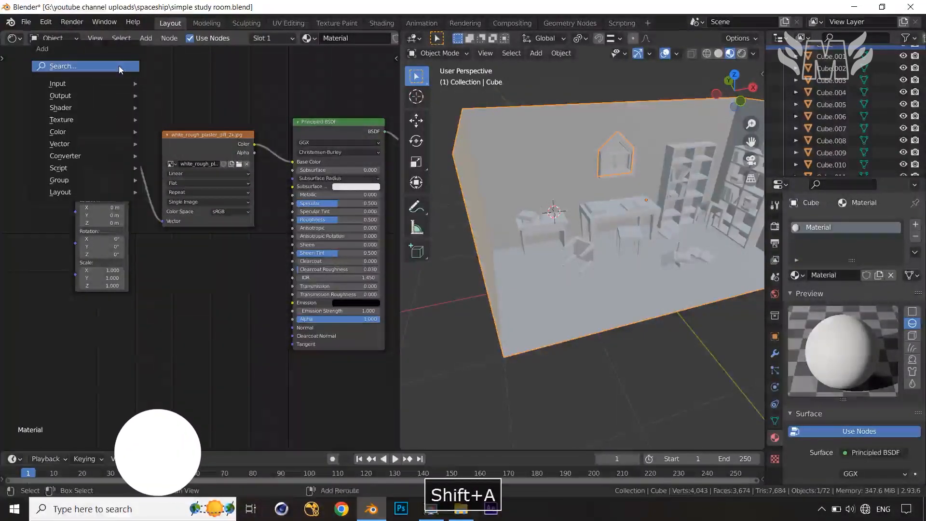
pyautogui.click(120, 68)
pyautogui.write('co')
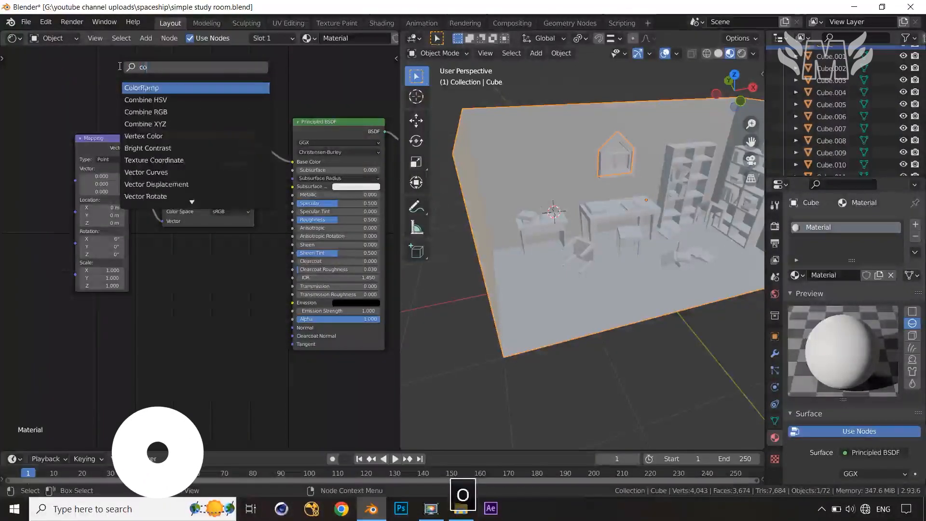
pyautogui.write('r')
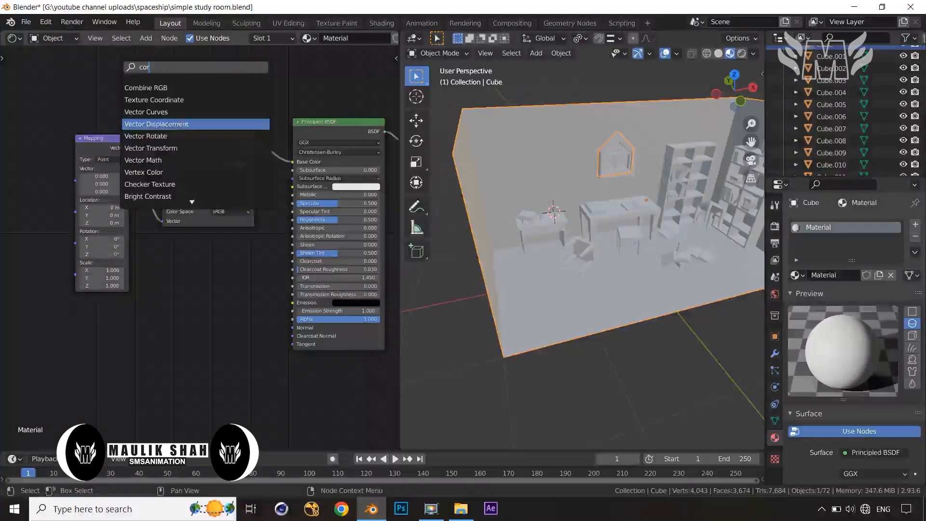
pyautogui.click(154, 99)
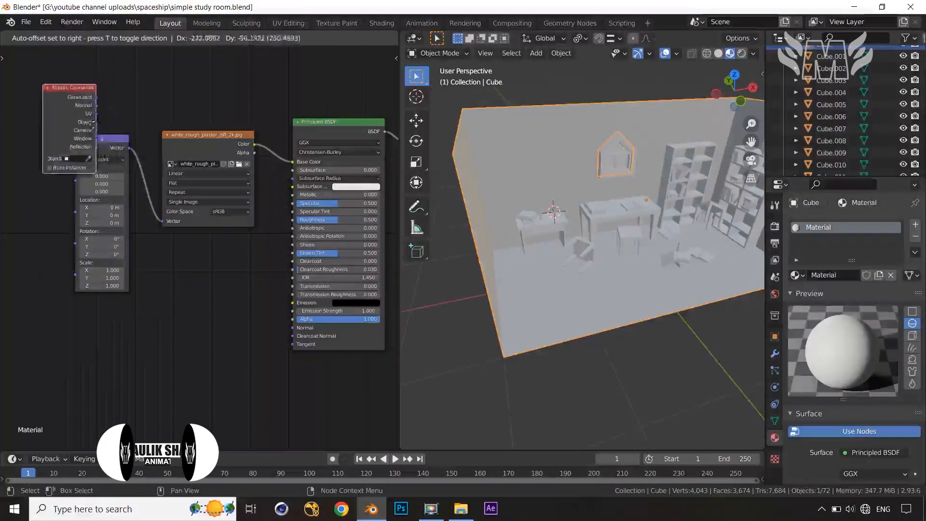
pyautogui.click(57, 150)
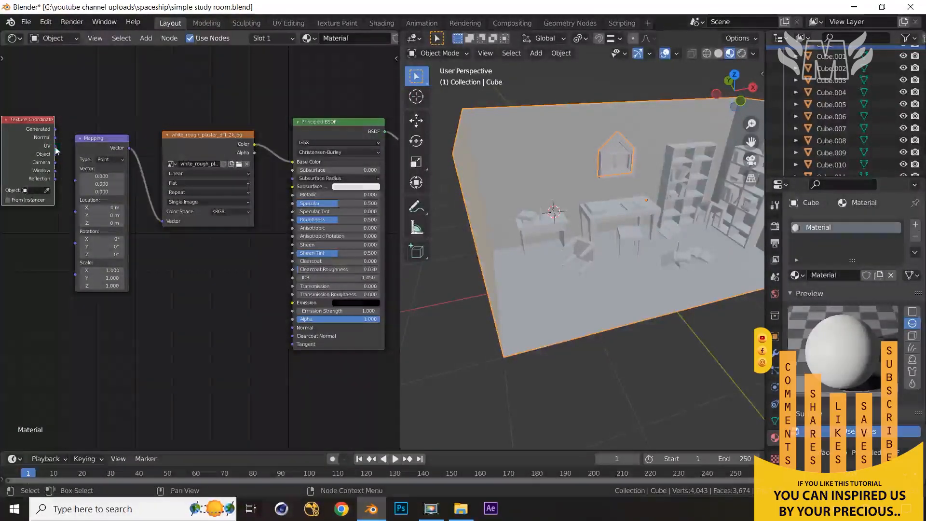
pyautogui.moveTo(63, 155); pyautogui.dragTo(71, 182)
# Set the Mapping node's X, Y and Z scale to 2.000.
pyautogui.moveTo(107, 237); pyautogui.dragTo(148, 235, button='middle')
pyautogui.moveTo(525, 230); pyautogui.dragTo(576, 228, button='middle')
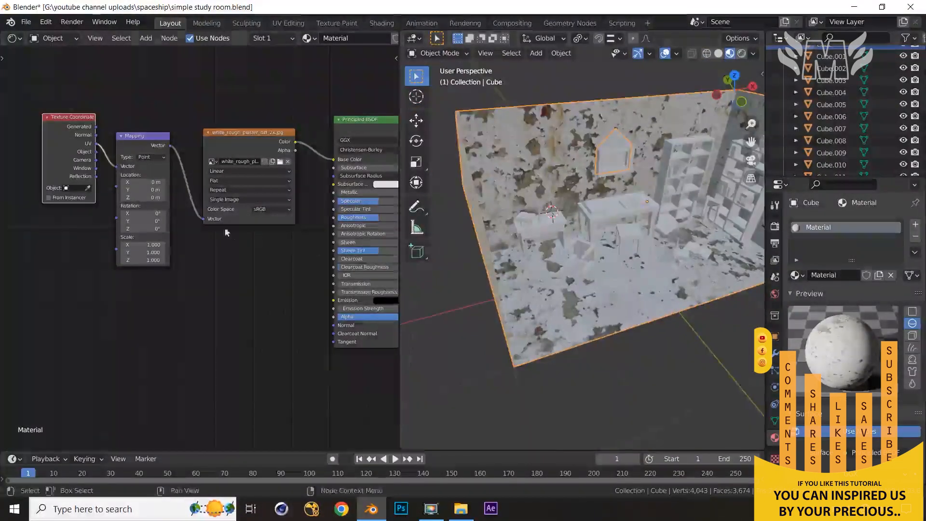
pyautogui.scroll(2, 213, 243)
pyautogui.scroll(2, 208, 273)
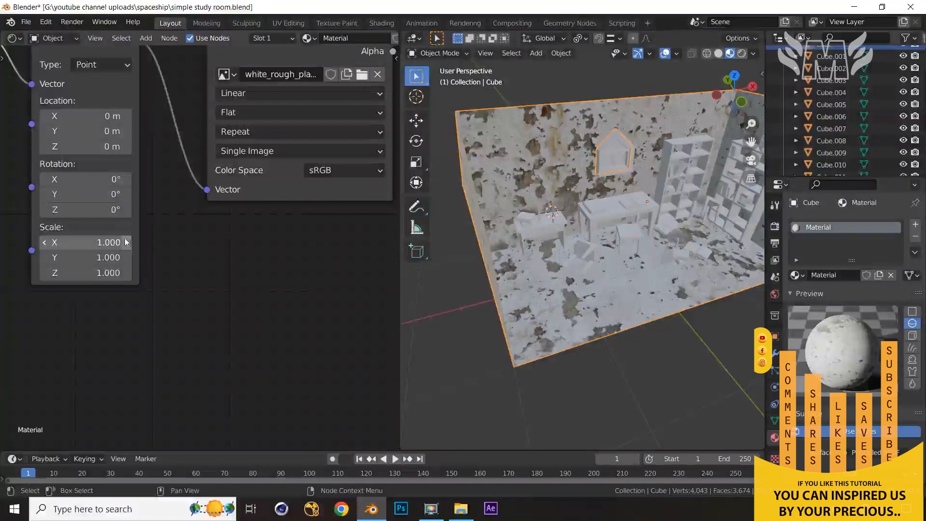
pyautogui.moveTo(103, 242); pyautogui.dragTo(104, 272)
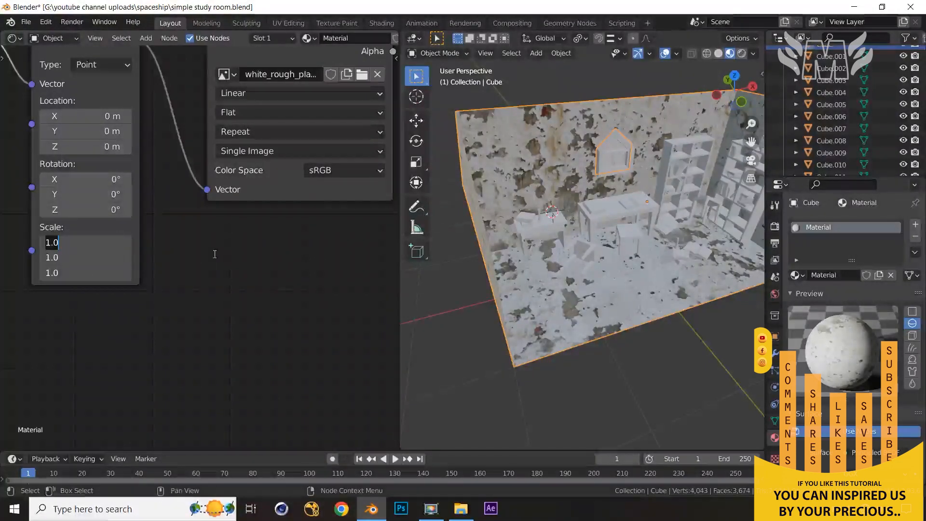
pyautogui.press('Return')
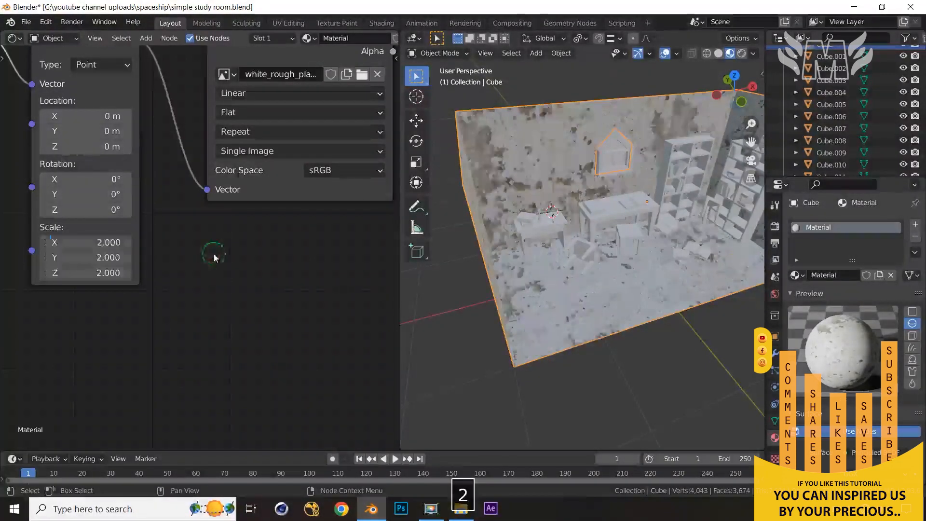
# Try a scale of 0.5 on X, Y and Z in the Mapping node.
pyautogui.moveTo(627, 213)
pyautogui.mouseDown(button='middle')
pyautogui.moveTo(558, 186)
pyautogui.moveTo(636, 200)
pyautogui.moveTo(605, 211)
pyautogui.moveTo(534, 207)
pyautogui.moveTo(504, 218)
pyautogui.moveTo(511, 230)
pyautogui.moveTo(567, 233)
pyautogui.moveTo(622, 218)
pyautogui.mouseUp(button='middle')
pyautogui.scroll(3, 645, 203)
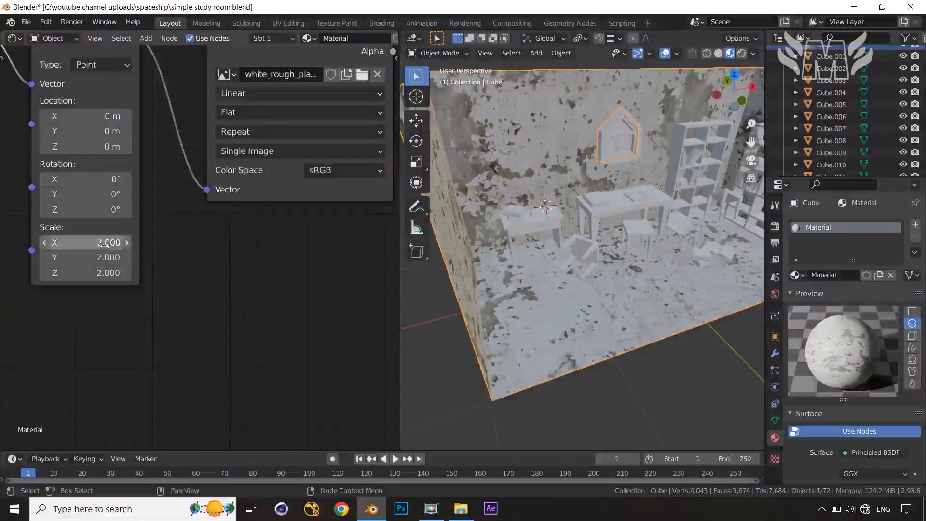
pyautogui.moveTo(87, 242); pyautogui.dragTo(87, 273)
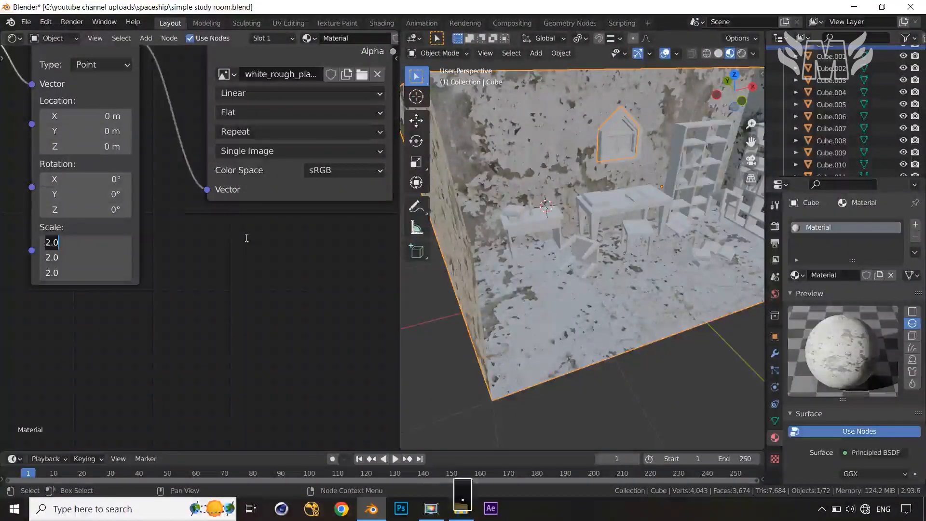
pyautogui.write('0.5')
pyautogui.press('Return')
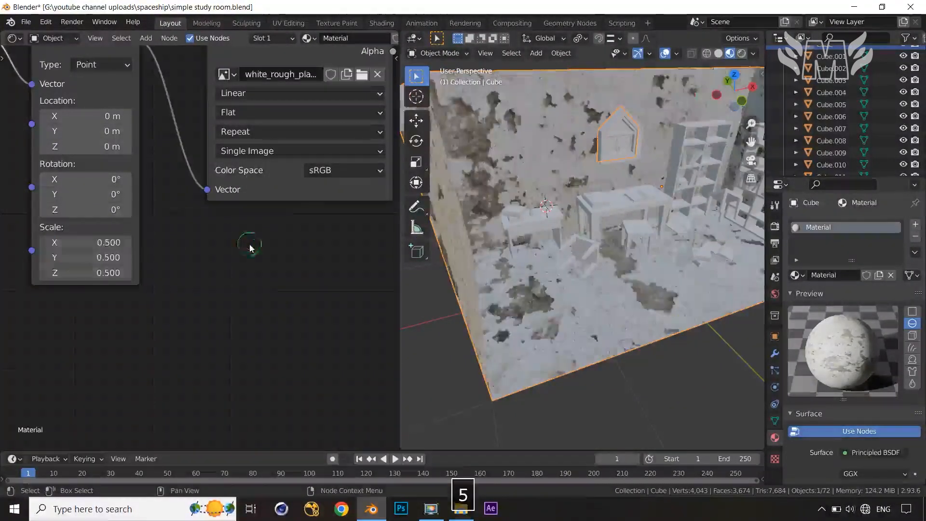
# Restore the Mapping node's scale to 2.000 on all three axes and check the plaster on the room.
pyautogui.moveTo(674, 261); pyautogui.dragTo(588, 271, button='middle')
pyautogui.moveTo(111, 242); pyautogui.dragTo(110, 272)
pyautogui.write('2')
pyautogui.press('Return')
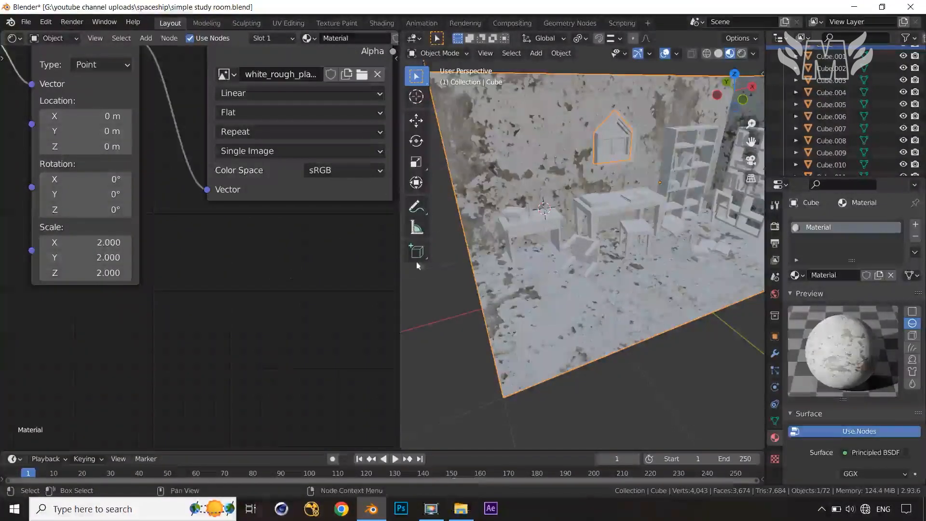
pyautogui.moveTo(666, 227); pyautogui.dragTo(621, 210, button='middle')
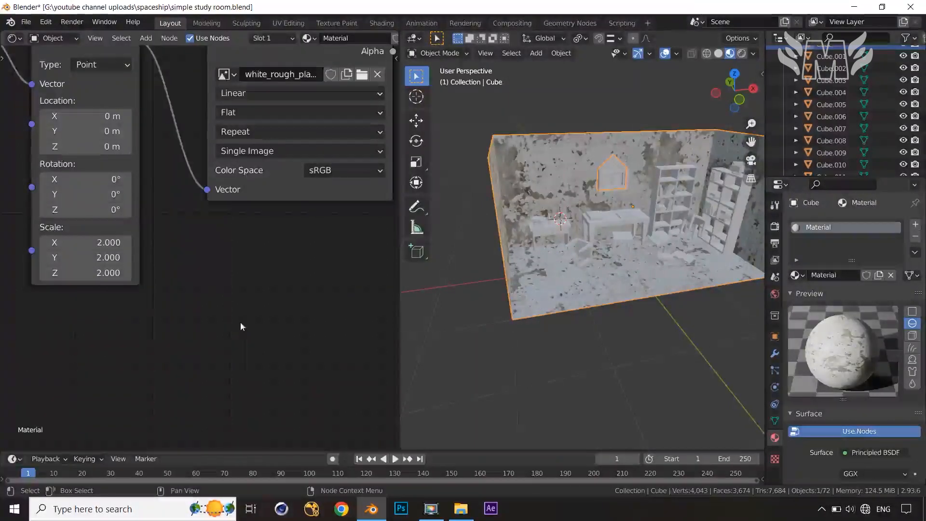
# Duplicate the plaster diffuse Image Texture node and place the copy directly below the original.
pyautogui.scroll(-6, 242, 311)
pyautogui.moveTo(219, 327); pyautogui.dragTo(184, 299, button='middle')
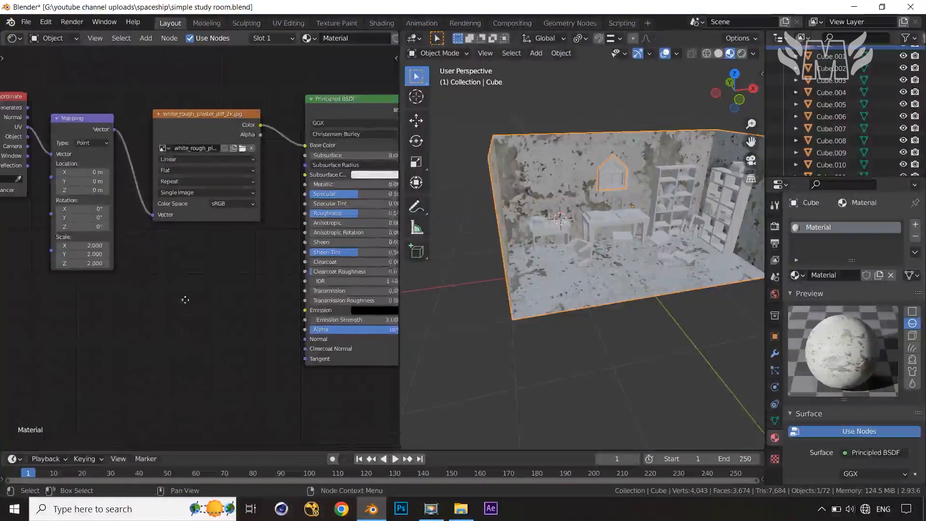
pyautogui.click(206, 105)
pyautogui.hotkey('shift', 'd')
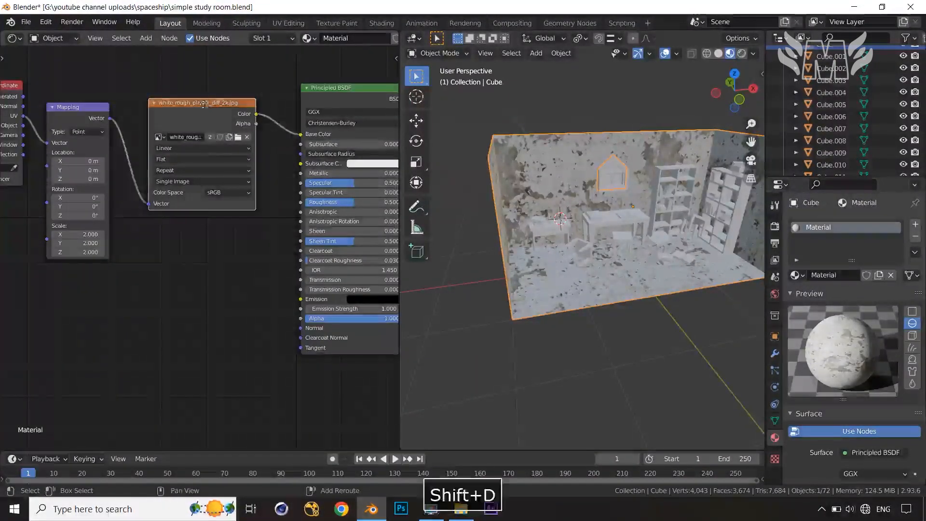
pyautogui.click(200, 248)
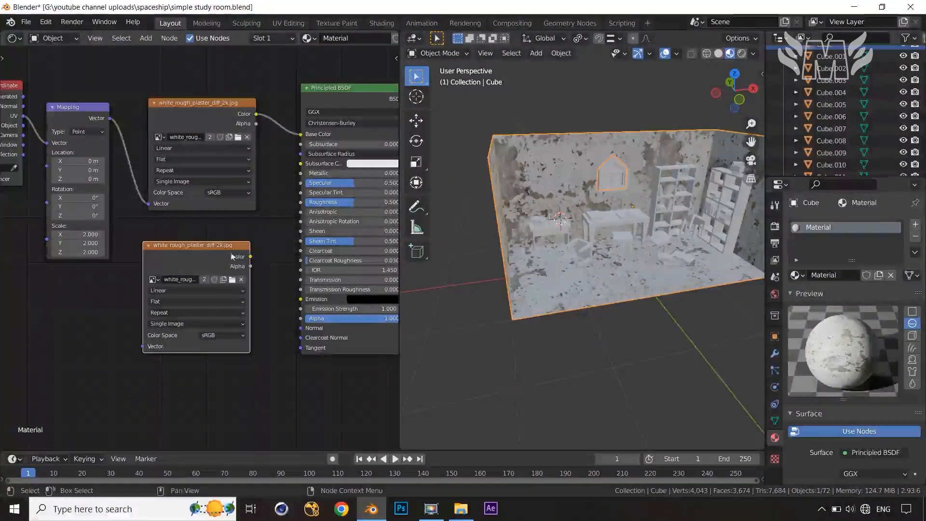
# Replace the image in the duplicated texture node with wood_peeling_paint_weathered_rough_2k.exr.
pyautogui.click(241, 280)
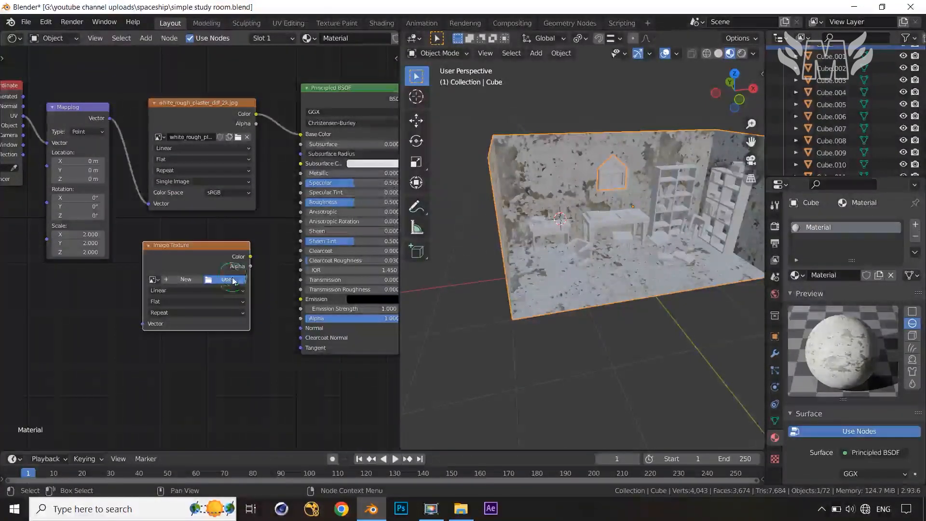
pyautogui.click(222, 280)
pyautogui.click(620, 168)
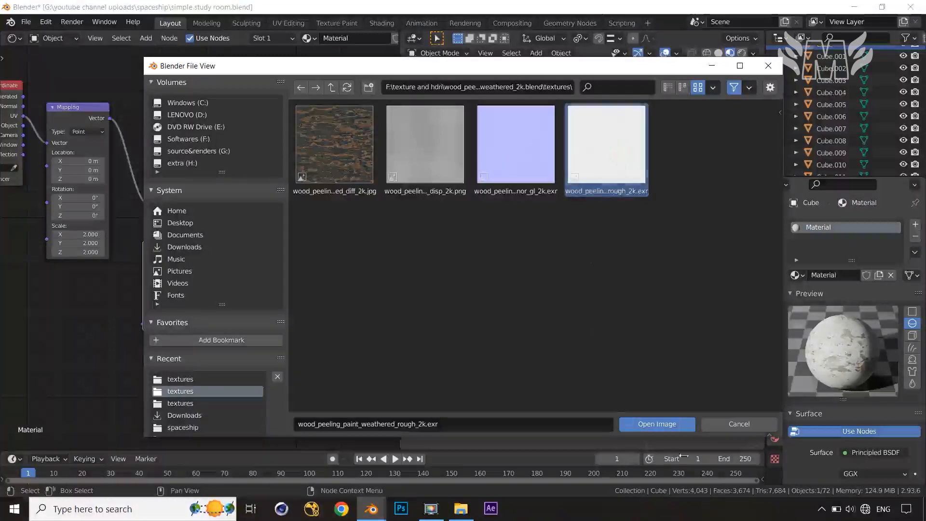
pyautogui.click(674, 424)
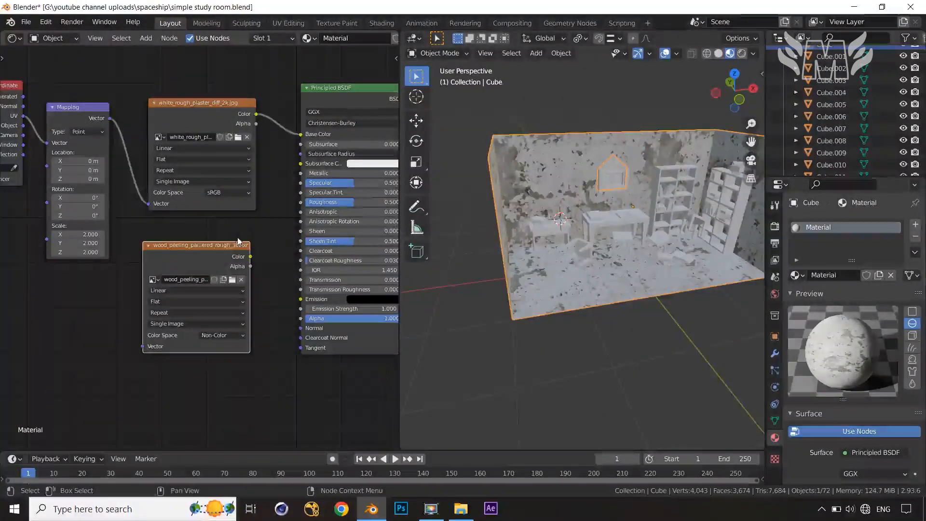
# Connect the rough image's Color output to the Principled BSDF's Roughness and the Mapping node's Vector output to the image's Vector input.
pyautogui.moveTo(250, 258); pyautogui.dragTo(301, 202)
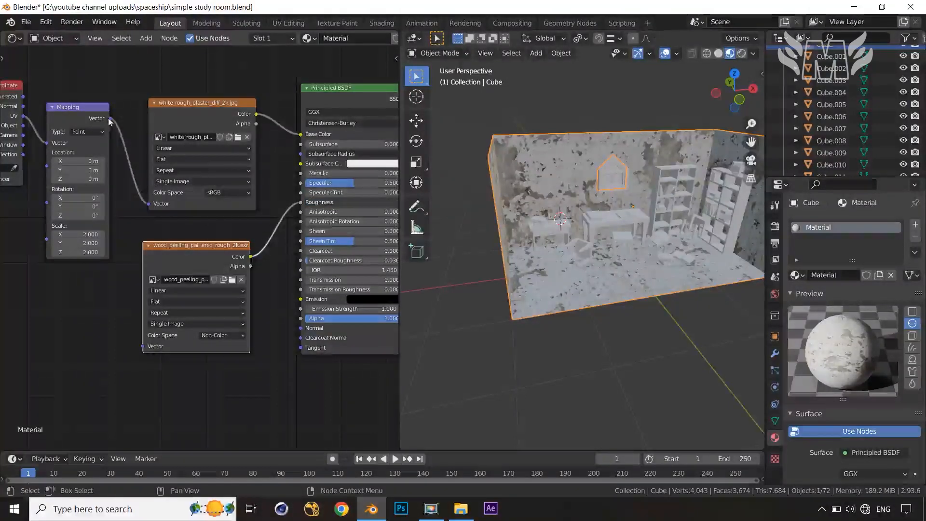
pyautogui.moveTo(111, 118); pyautogui.dragTo(142, 347)
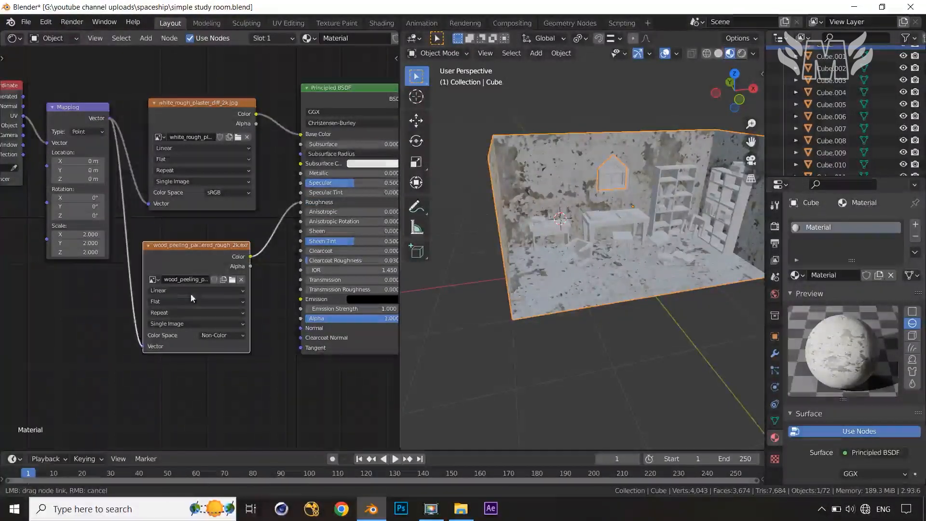
pyautogui.scroll(5, 692, 282)
pyautogui.moveTo(692, 283); pyautogui.dragTo(667, 253, button='middle')
pyautogui.scroll(4, 665, 251)
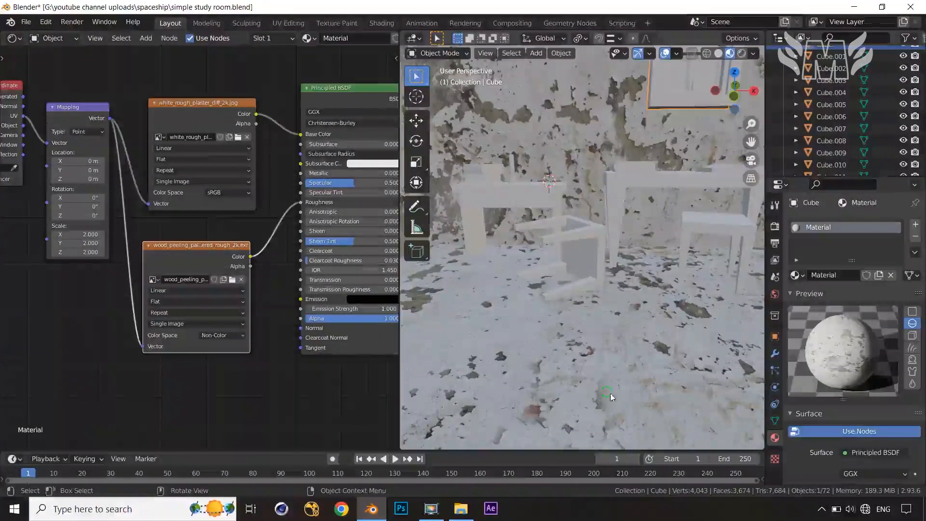
pyautogui.scroll(-8, 627, 393)
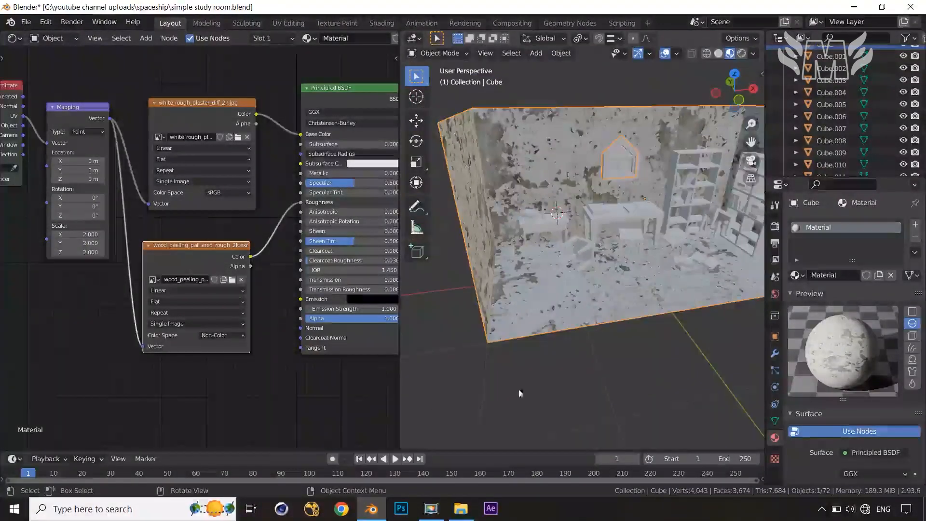
pyautogui.moveTo(215, 379); pyautogui.dragTo(237, 360, button='middle')
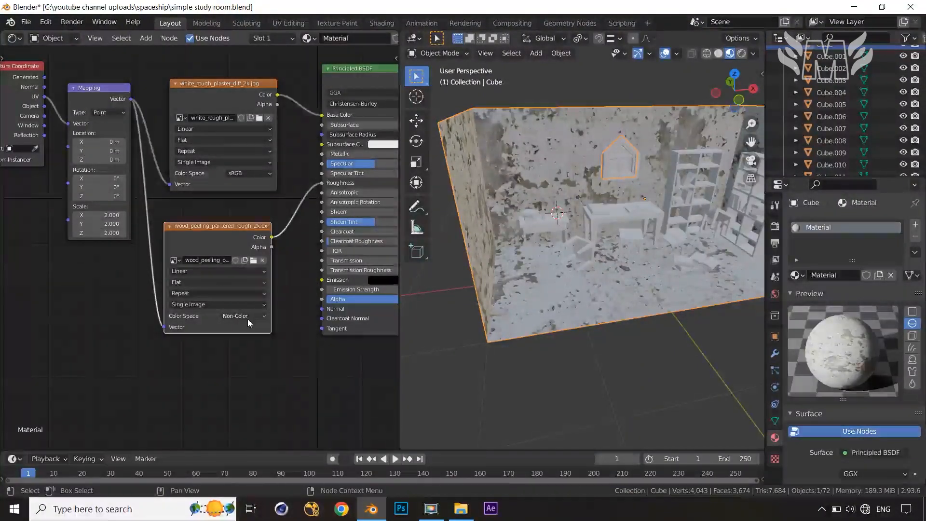
pyautogui.click(244, 314)
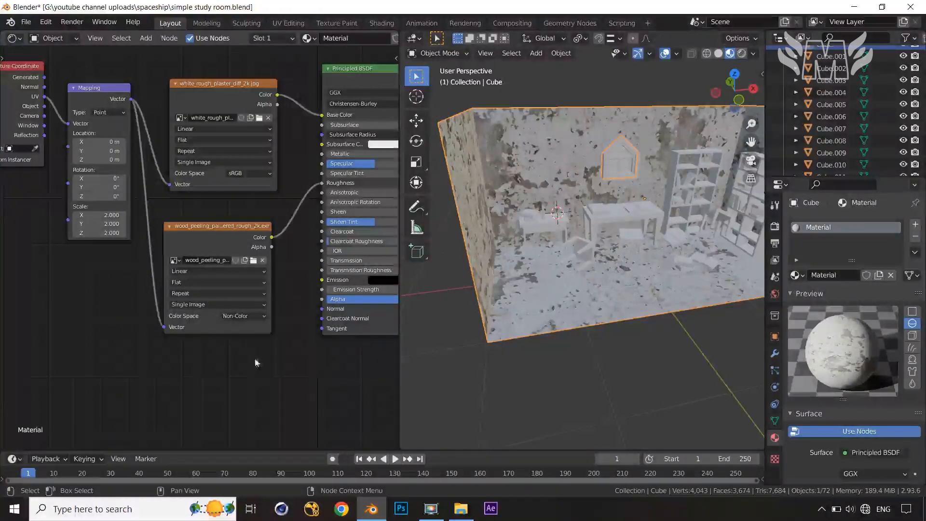
# Duplicate the roughness Image Texture node and place the copy below it.
pyautogui.click(225, 232)
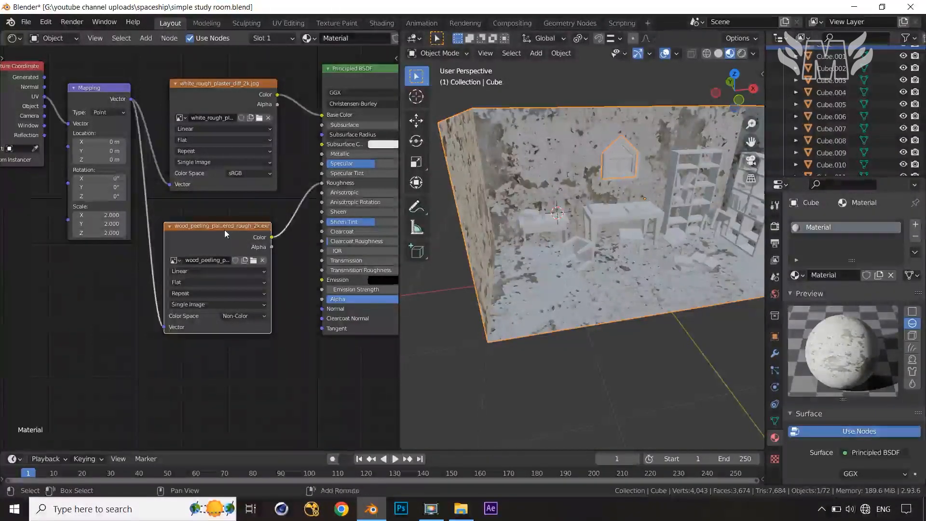
pyautogui.hotkey('shift', 'd')
pyautogui.click(225, 365)
# Move the Texture Coordinate and Mapping nodes together farther away from the image texture nodes.
pyautogui.moveTo(225, 365); pyautogui.dragTo(248, 305, button='middle')
pyautogui.scroll(-3, 247, 305)
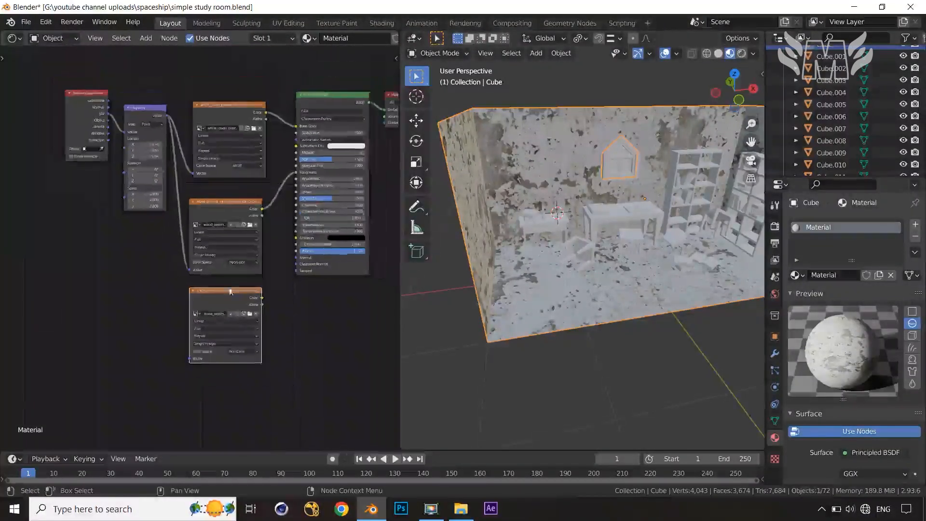
pyautogui.moveTo(39, 65); pyautogui.dragTo(168, 218)
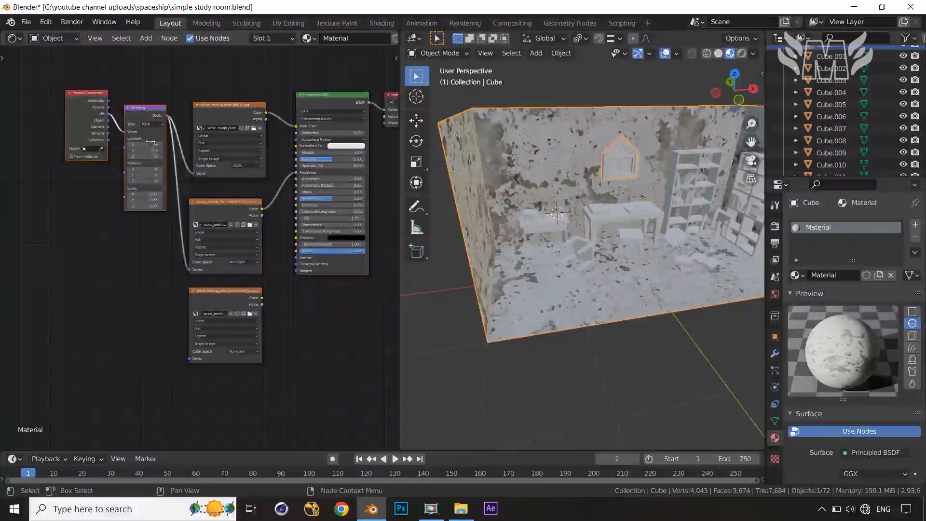
pyautogui.moveTo(148, 112); pyautogui.dragTo(73, 165)
# Space the Principled BSDF and Material Output nodes away from the image textures, placing Material Output lower than the shader.
pyautogui.moveTo(277, 190); pyautogui.dragTo(162, 205, button='middle')
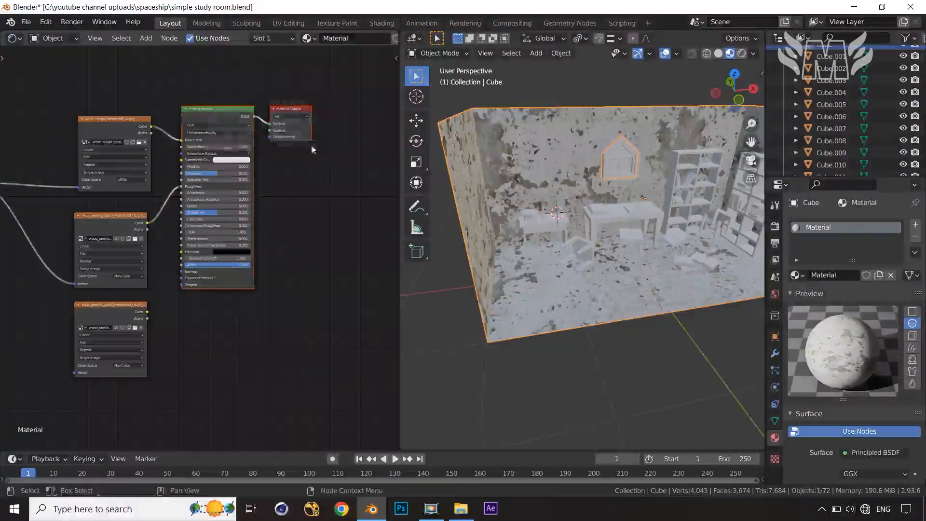
pyautogui.click(229, 114)
pyautogui.moveTo(225, 111); pyautogui.dragTo(272, 119)
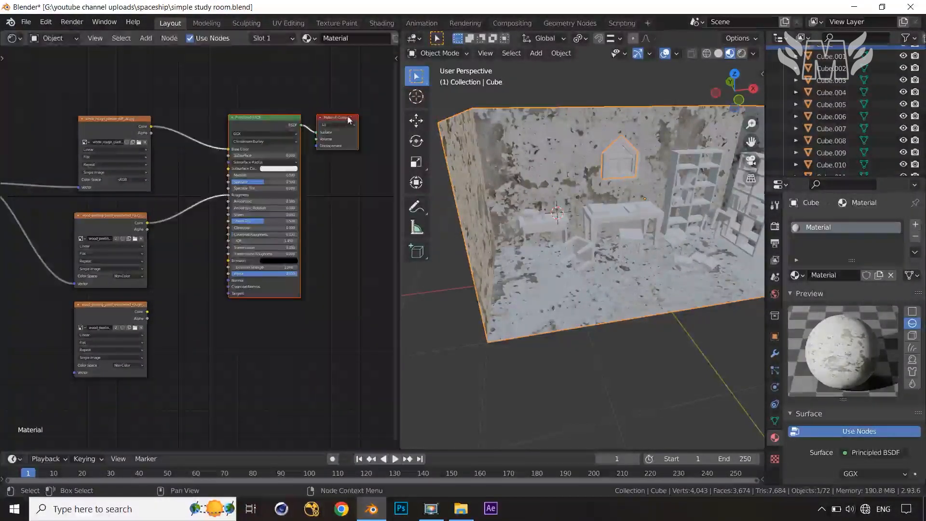
pyautogui.moveTo(343, 116)
pyautogui.mouseDown()
pyautogui.moveTo(339, 171)
pyautogui.moveTo(334, 101)
pyautogui.mouseUp()
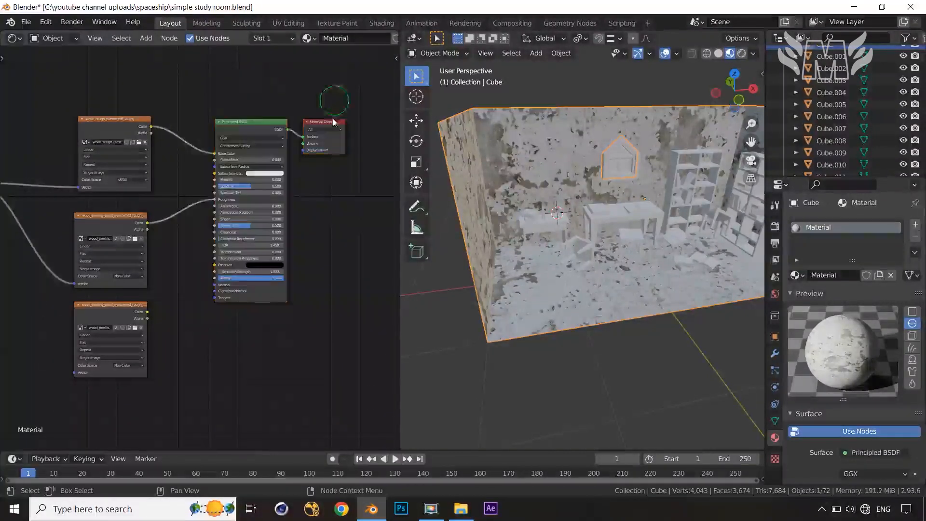
pyautogui.moveTo(333, 153); pyautogui.dragTo(371, 344)
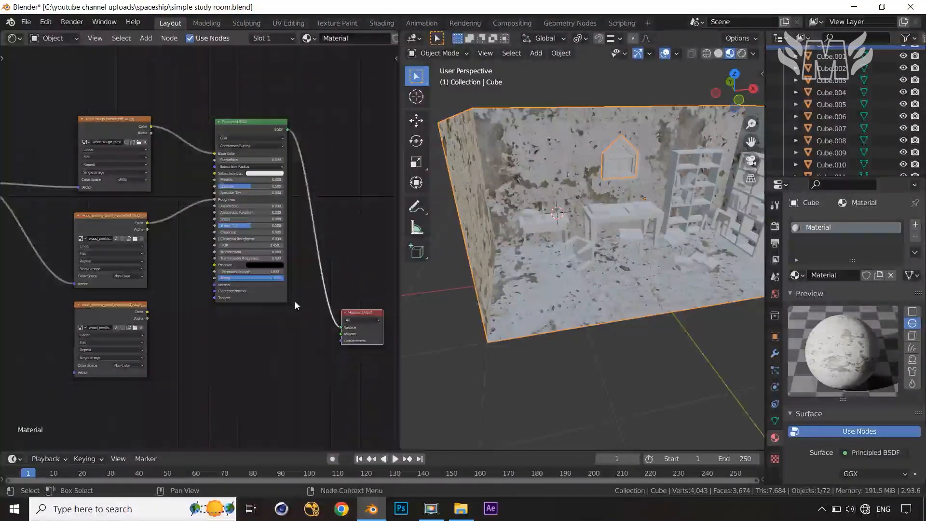
# Make room beside the unconnected Image Texture node and add a Normal Map node next to it.
pyautogui.moveTo(210, 352); pyautogui.dragTo(255, 268, button='middle')
pyautogui.moveTo(158, 220); pyautogui.dragTo(131, 234)
pyautogui.hotkey('shift', 'a')
pyautogui.click(217, 265)
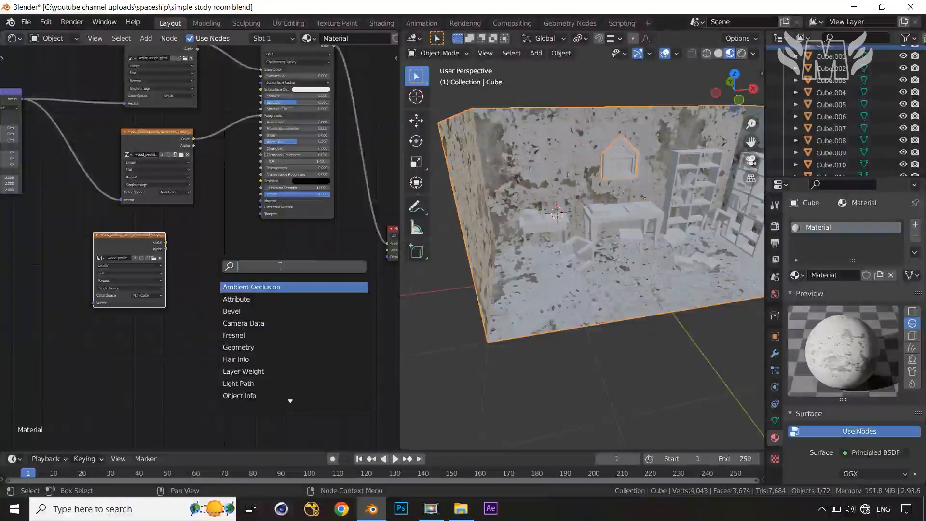
pyautogui.write('no')
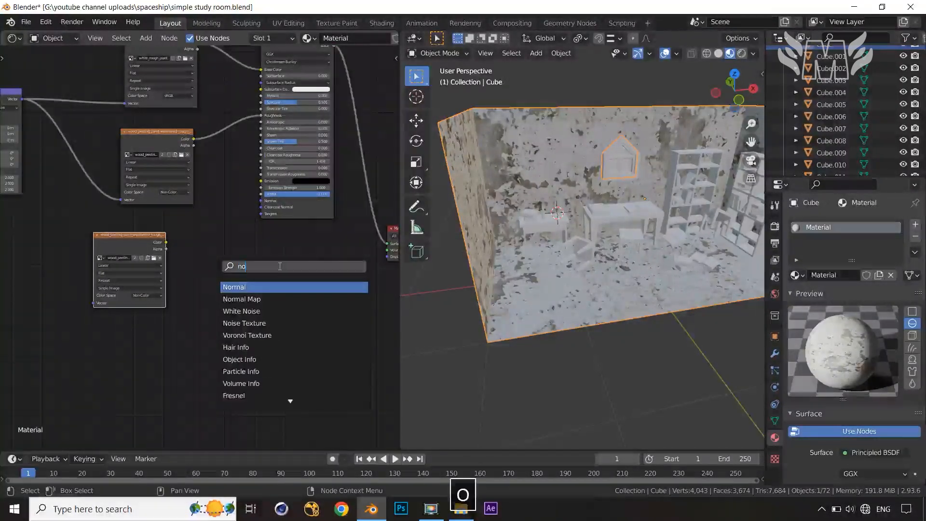
pyautogui.write('rm')
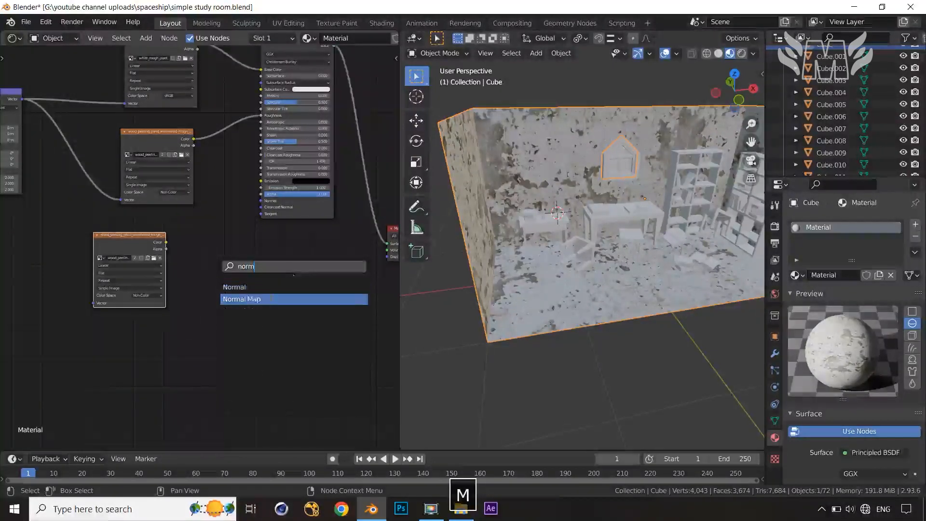
pyautogui.click(269, 298)
pyautogui.click(243, 276)
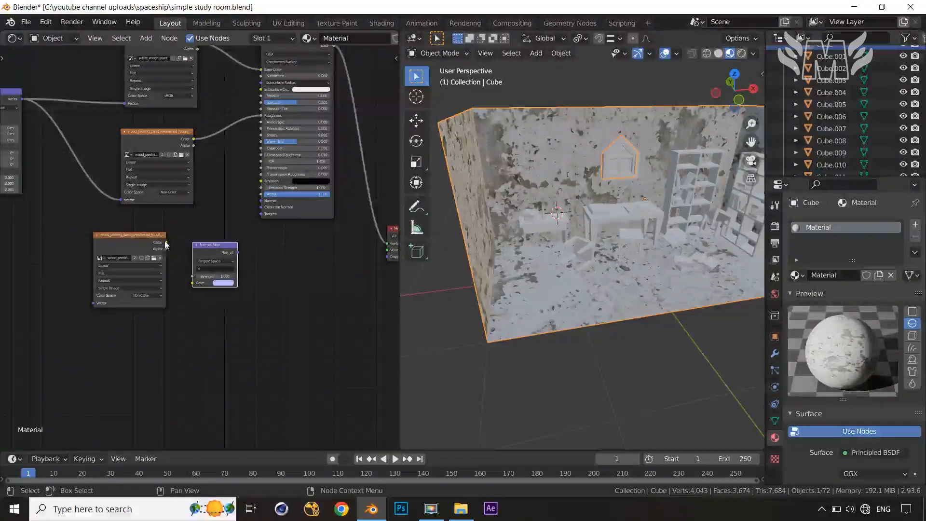
# Replace the image in the unconnected texture node with white_rough_plaster_nor_gl_2k.exr.
pyautogui.click(159, 257)
pyautogui.click(138, 258)
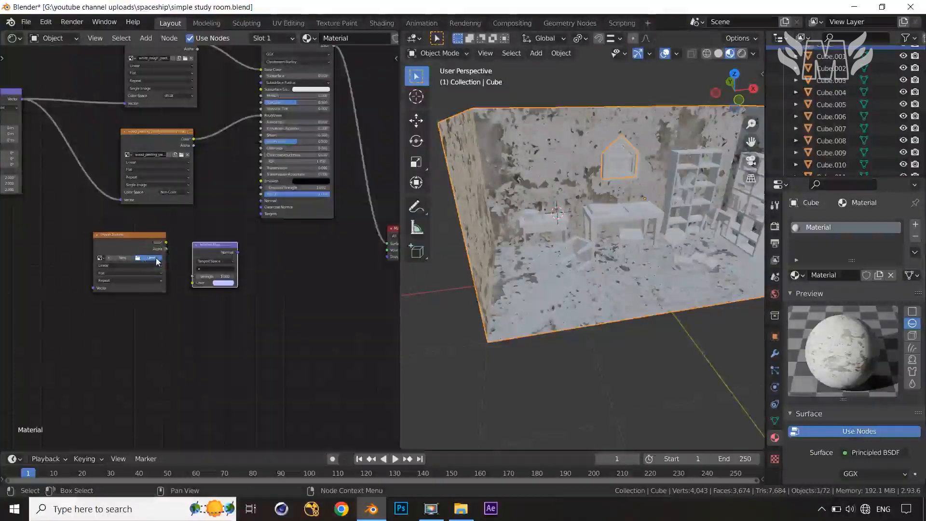
pyautogui.click(504, 188)
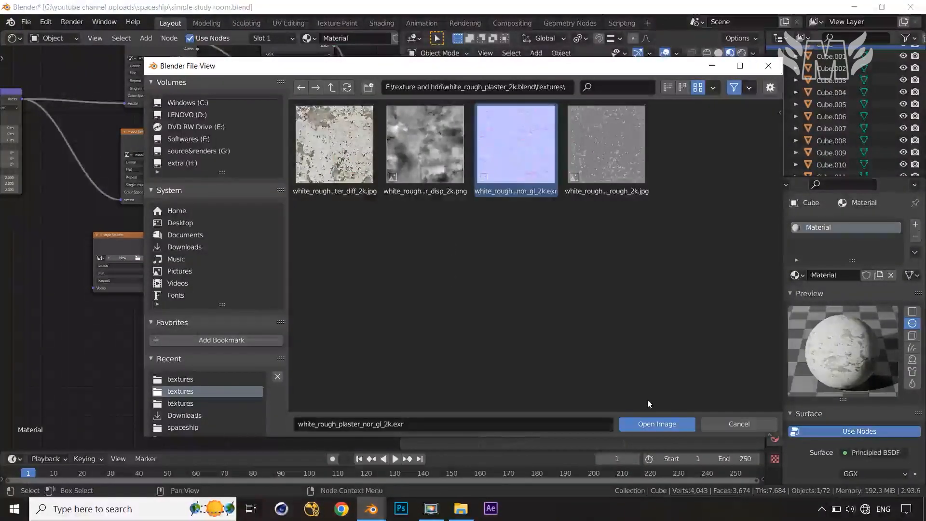
pyautogui.click(654, 425)
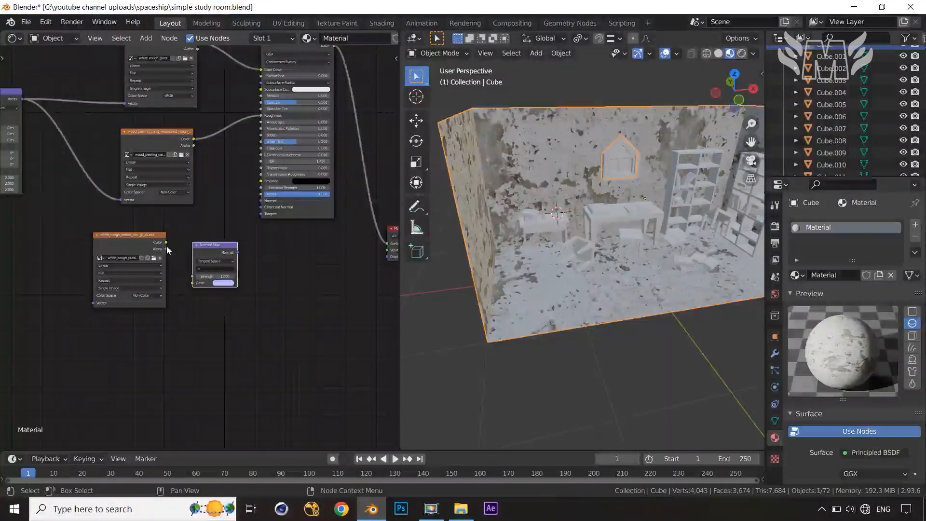
# Link the normal image's Color to the Normal Map, its Normal output to the Principled BSDF's Normal, and the Mapping Vector to the image.
pyautogui.moveTo(189, 263); pyautogui.dragTo(191, 282)
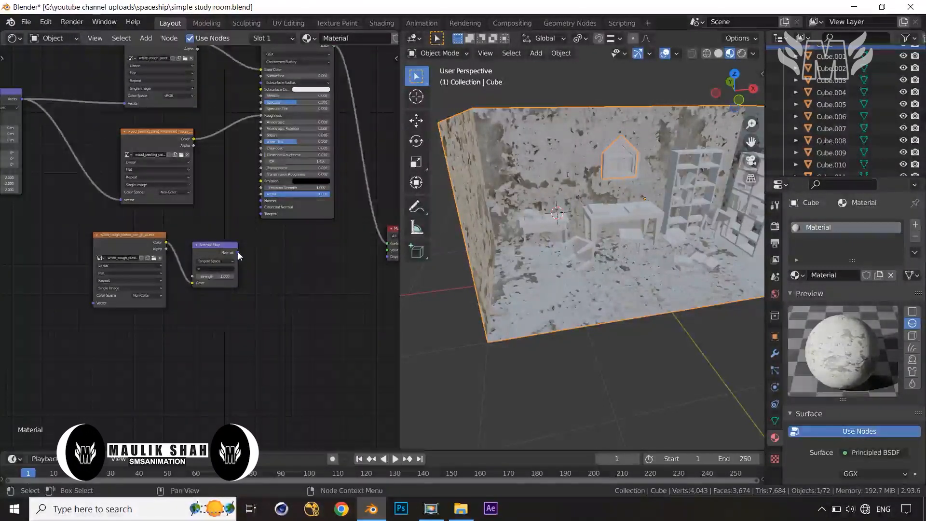
pyautogui.moveTo(238, 252); pyautogui.dragTo(260, 200)
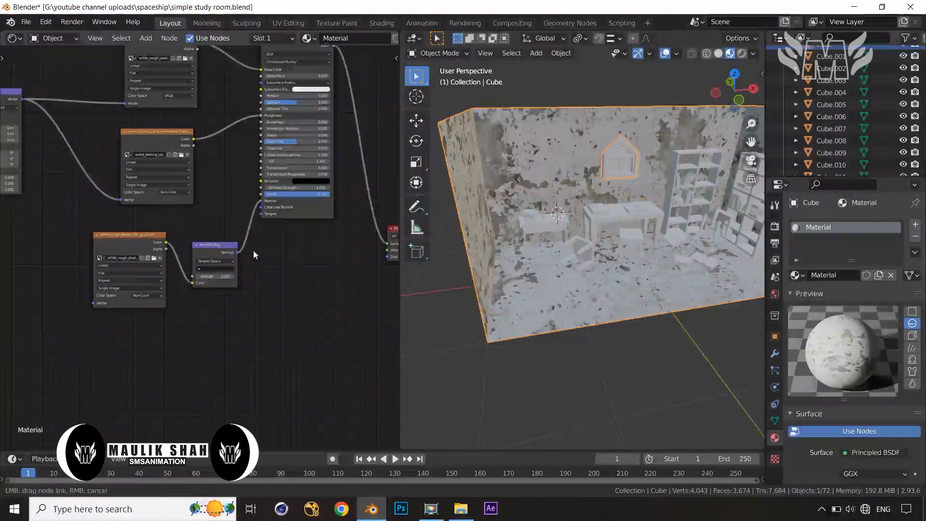
pyautogui.moveTo(22, 99); pyautogui.dragTo(93, 303)
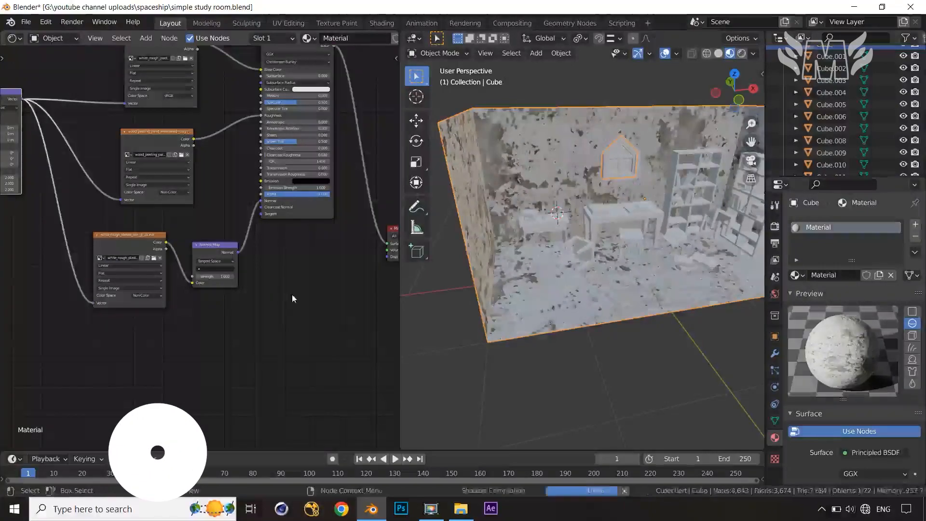
# Try Normal Map Strength values of 2.6 and 1.5 on the plaster material.
pyautogui.scroll(3, 293, 298)
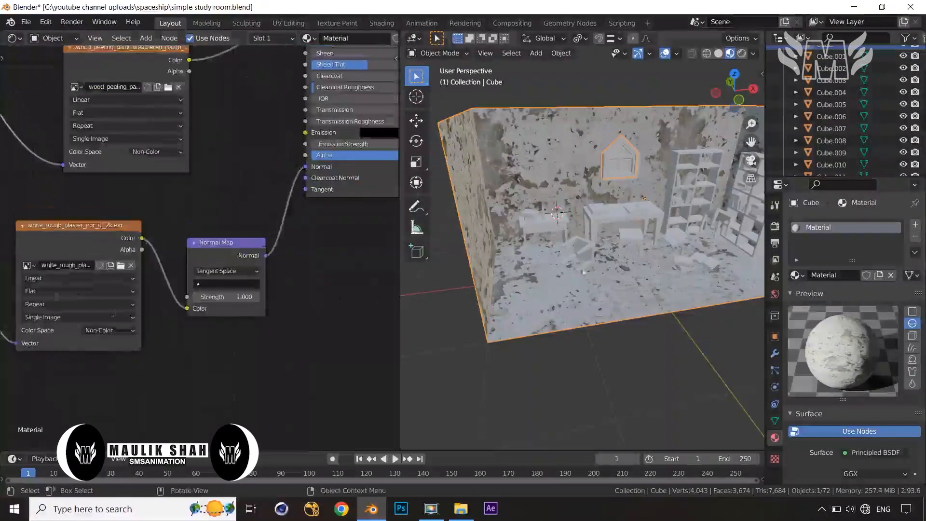
pyautogui.scroll(5, 668, 268)
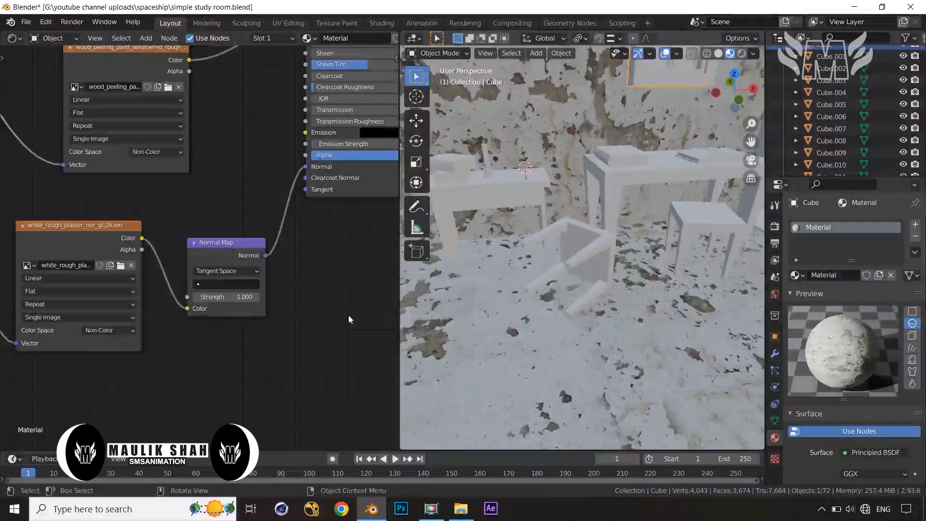
pyautogui.scroll(5, 308, 317)
pyautogui.moveTo(279, 320)
pyautogui.mouseDown()
pyautogui.moveTo(347, 319)
pyautogui.moveTo(279, 320)
pyautogui.mouseUp()
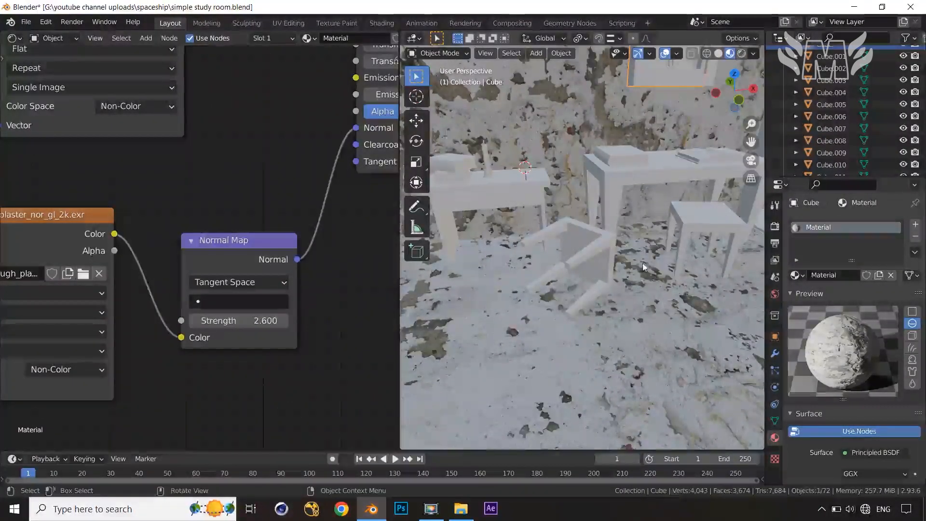
pyautogui.moveTo(644, 267); pyautogui.dragTo(667, 289, button='middle')
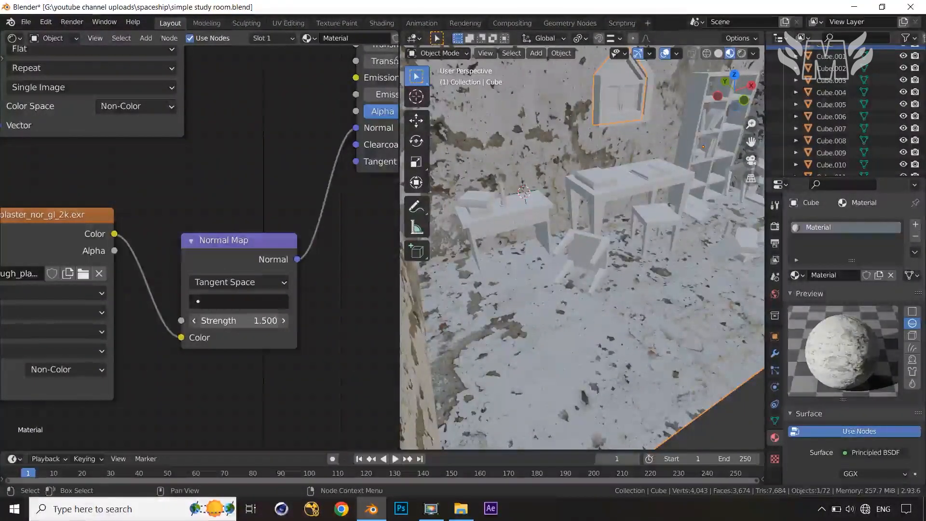
# Set the Normal Map node's Strength to 2.0 for the room's plaster.
pyautogui.scroll(-3, 568, 306)
pyautogui.moveTo(568, 305); pyautogui.dragTo(463, 347, button='middle')
pyautogui.scroll(-2, 555, 291)
pyautogui.click(266, 321)
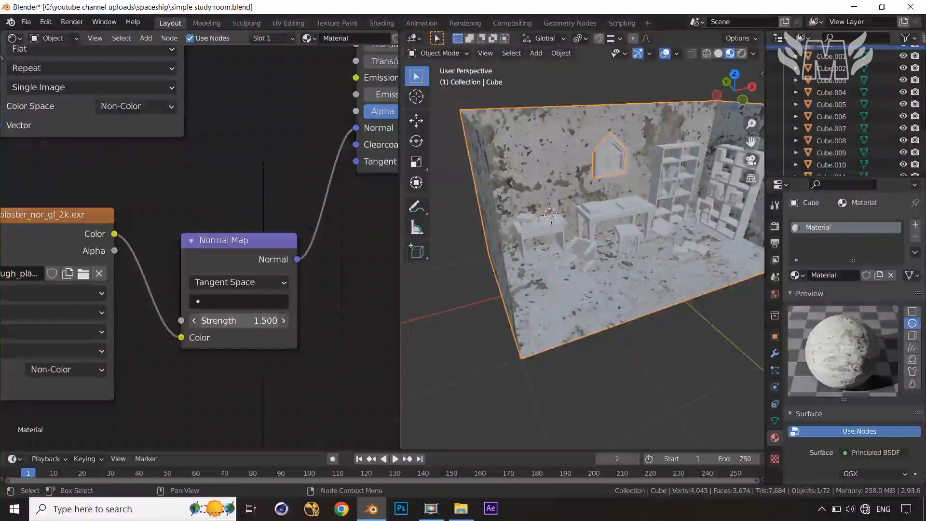
pyautogui.moveTo(267, 321); pyautogui.dragTo(270, 321)
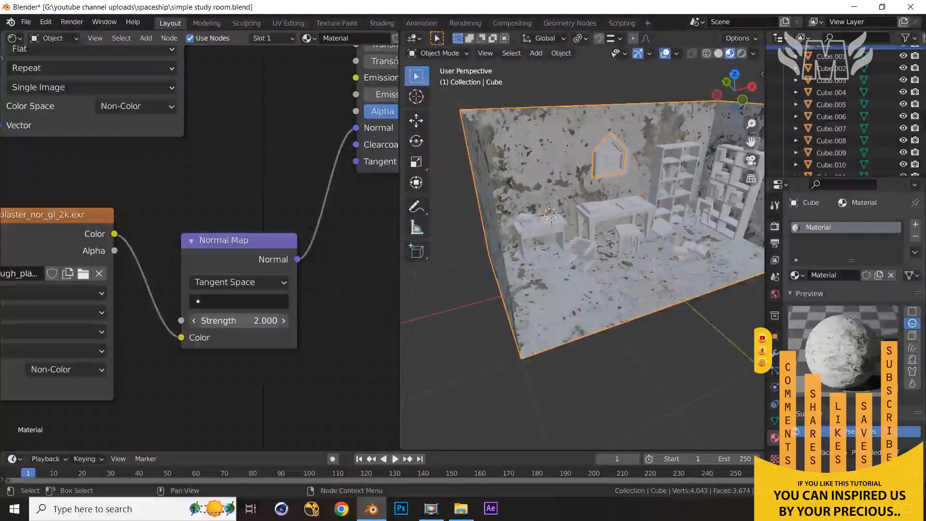
# Reduce the Normal Map Strength to 1.2 while checking the relief on the walls and floor.
pyautogui.moveTo(624, 362); pyautogui.dragTo(603, 347, button='middle')
pyautogui.scroll(-6, 212, 336)
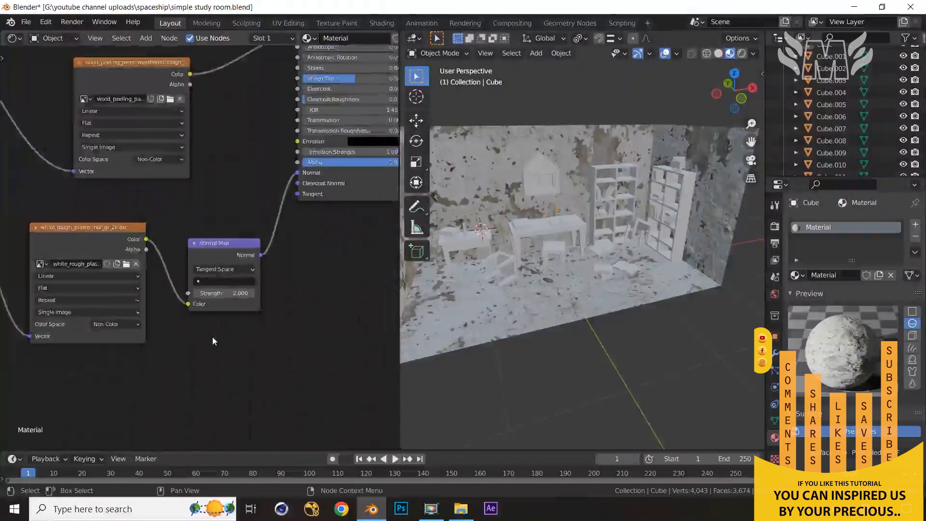
pyautogui.scroll(-5, 254, 338)
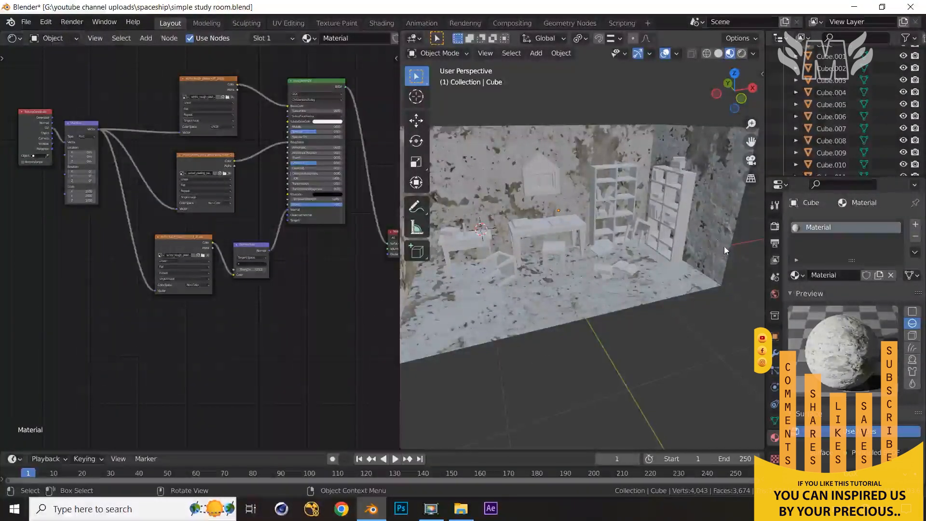
pyautogui.scroll(4, 746, 227)
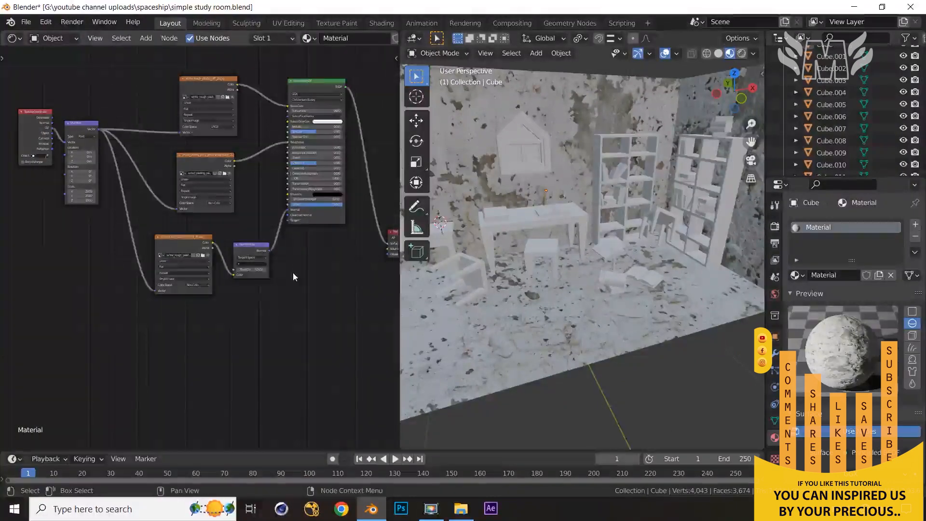
pyautogui.scroll(3, 293, 277)
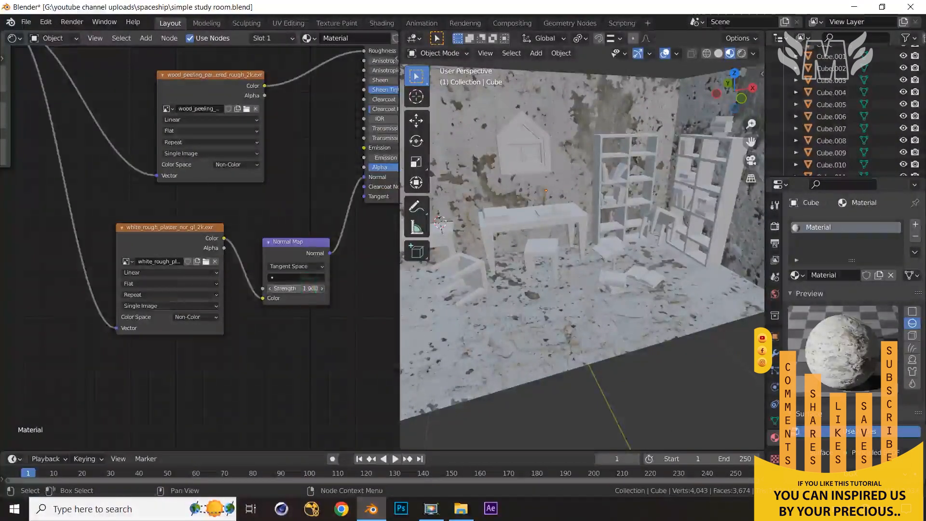
pyautogui.moveTo(316, 288); pyautogui.dragTo(294, 288)
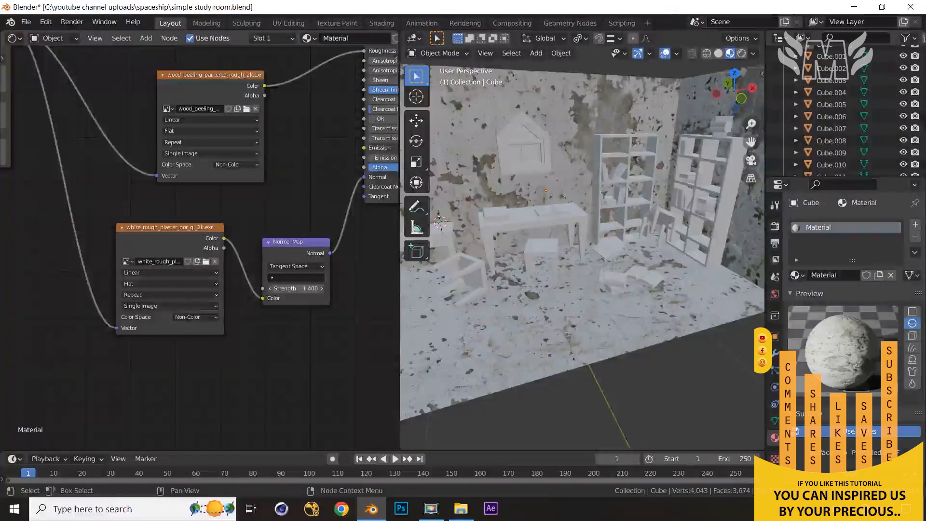
pyautogui.moveTo(295, 289); pyautogui.dragTo(299, 289)
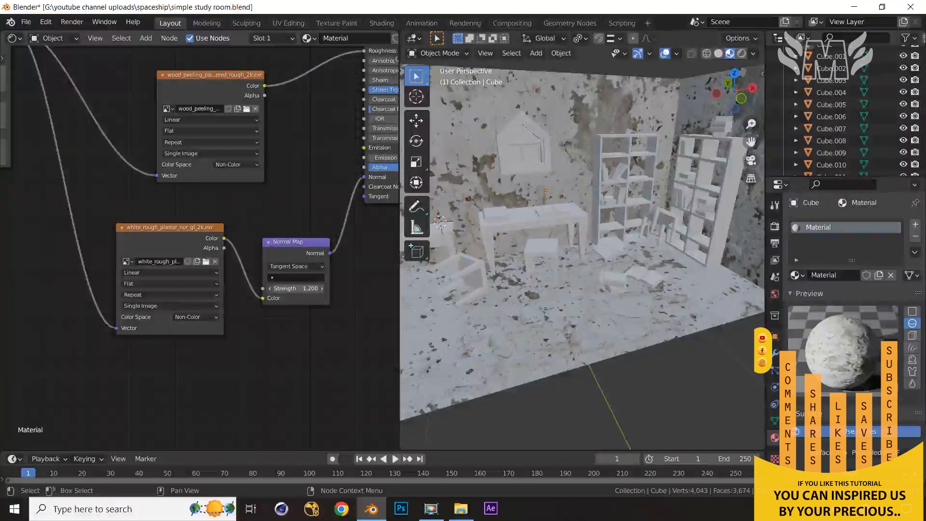
pyautogui.moveTo(552, 297); pyautogui.dragTo(614, 267, button='middle')
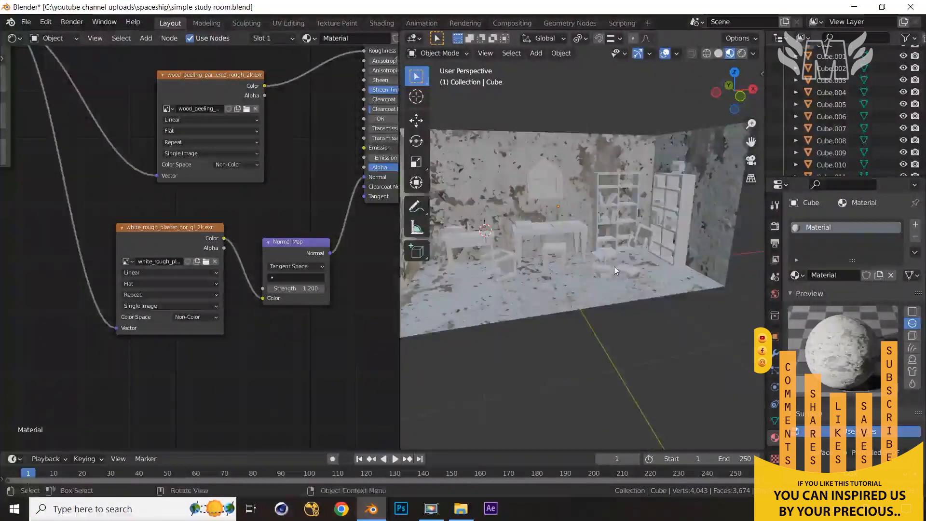
# Duplicate the normal image's Image Texture node and place the copy below it.
pyautogui.moveTo(247, 343); pyautogui.dragTo(224, 290, button='middle')
pyautogui.click(156, 175)
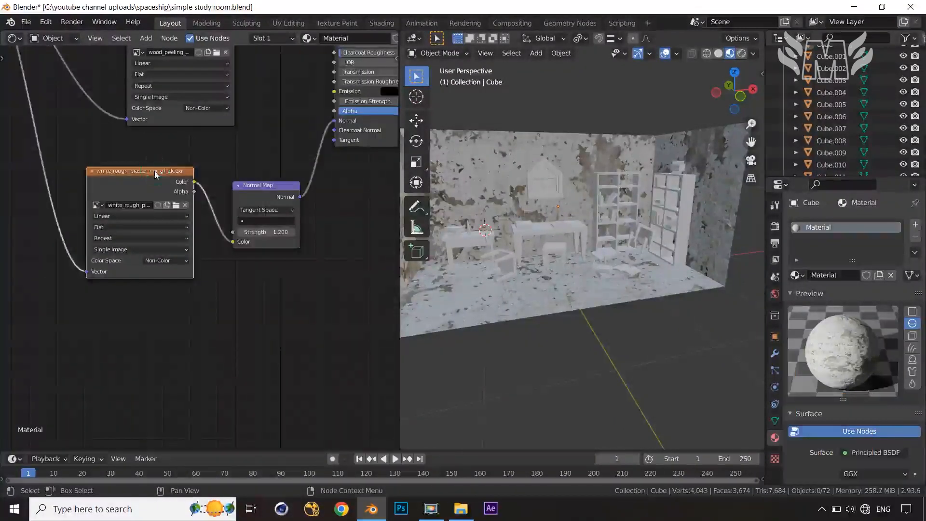
pyautogui.hotkey('shift', 'd')
pyautogui.click(157, 315)
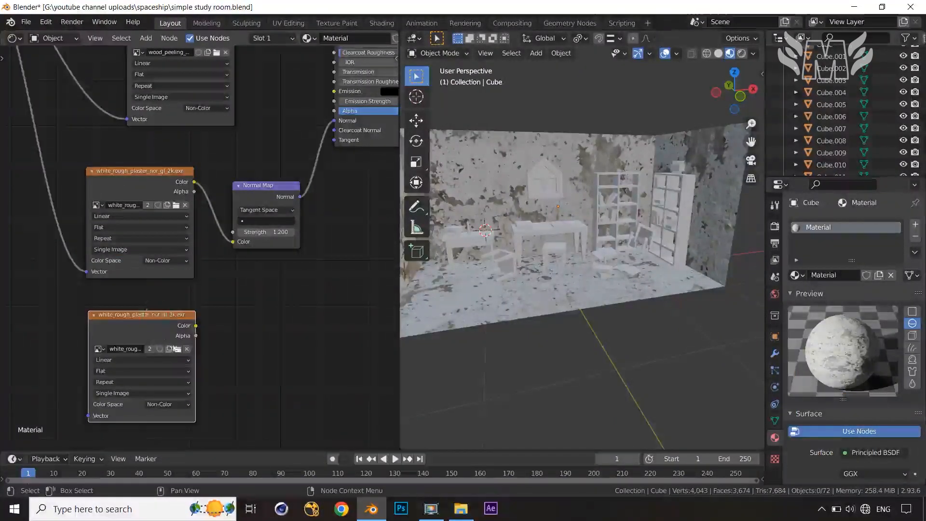
# Replace the image in the new texture copy with white_rough_plaster_disp_2k.png.
pyautogui.click(187, 350)
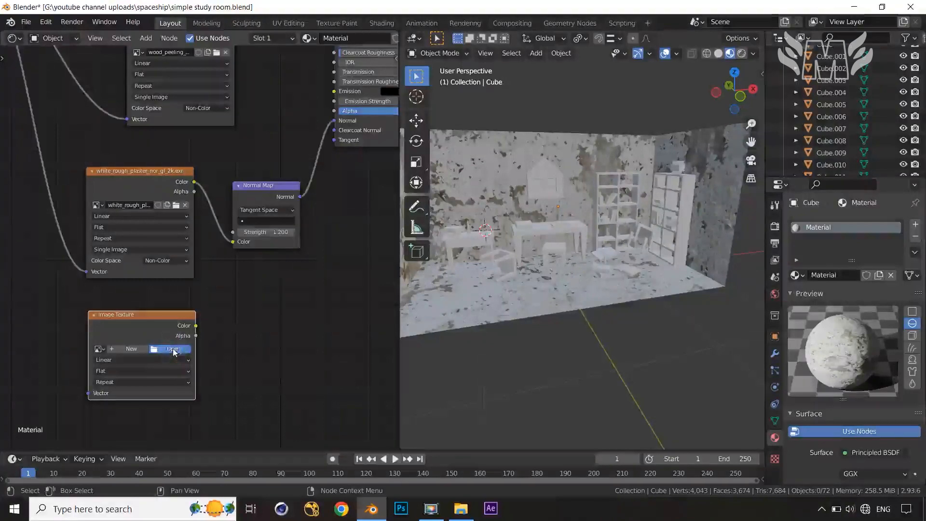
pyautogui.click(174, 350)
pyautogui.doubleClick(338, 159)
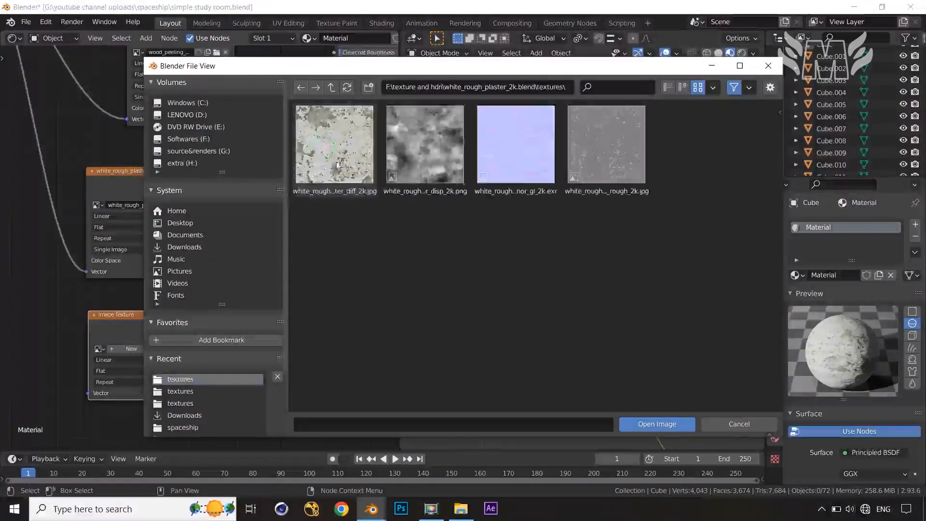
pyautogui.click(424, 145)
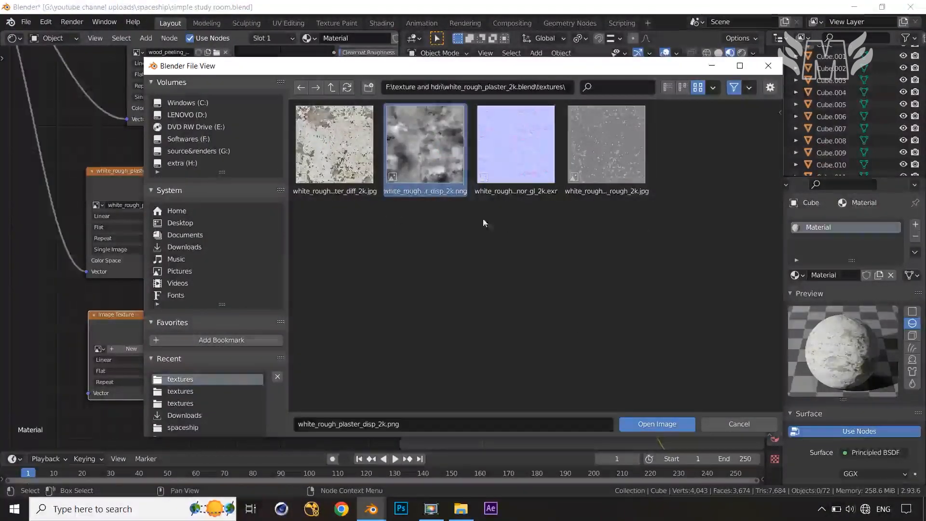
pyautogui.click(658, 425)
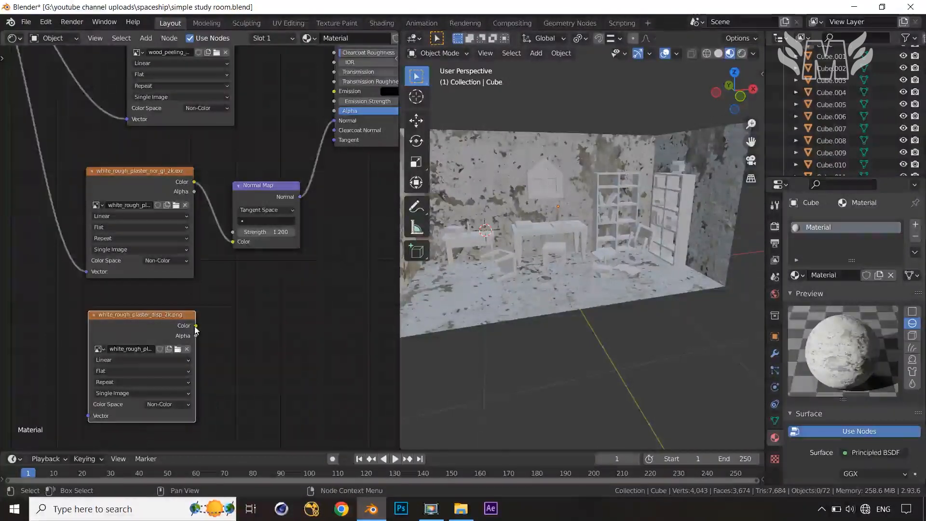
# Add a Displacement node between the displacement image texture and the Material Output, below the Normal Map node.
pyautogui.scroll(-5, 224, 317)
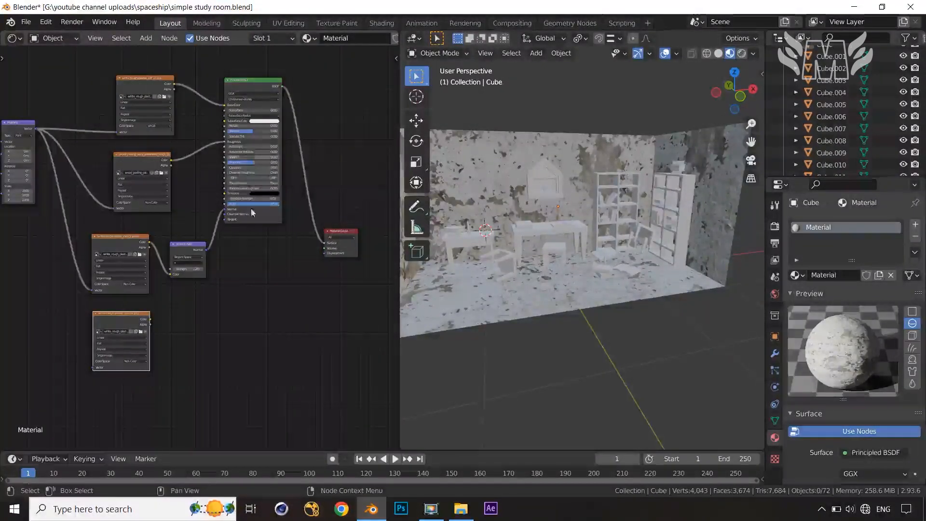
pyautogui.scroll(4, 333, 256)
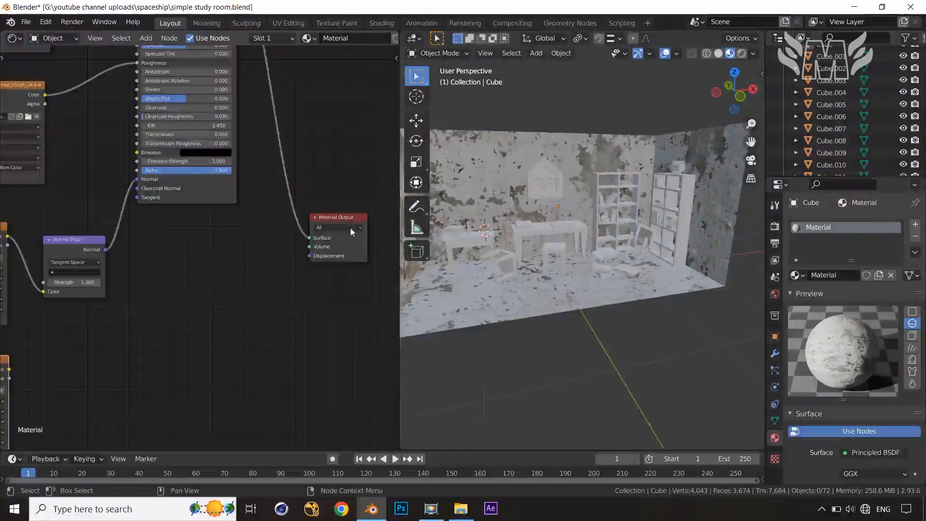
pyautogui.scroll(-3, 273, 288)
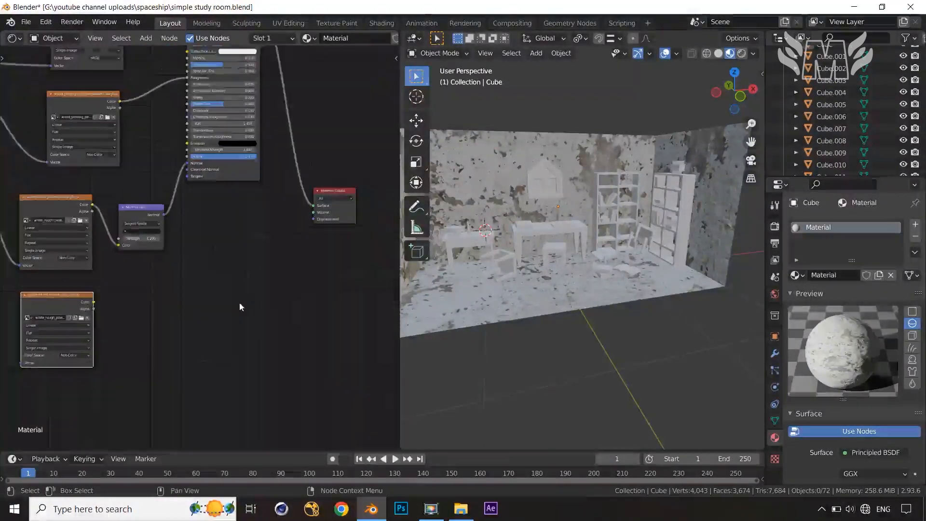
pyautogui.hotkey('shift', 'a')
pyautogui.click(238, 303)
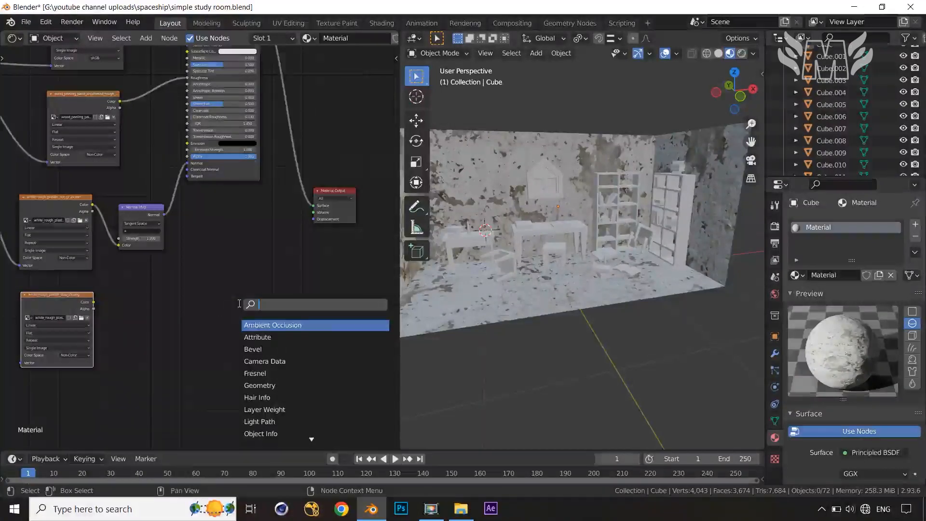
pyautogui.write('dis')
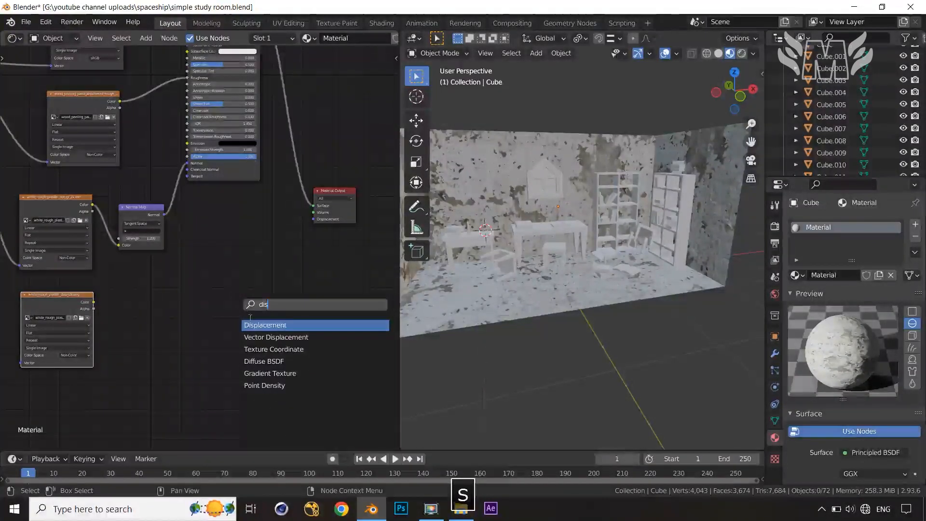
pyautogui.click(270, 325)
pyautogui.click(202, 282)
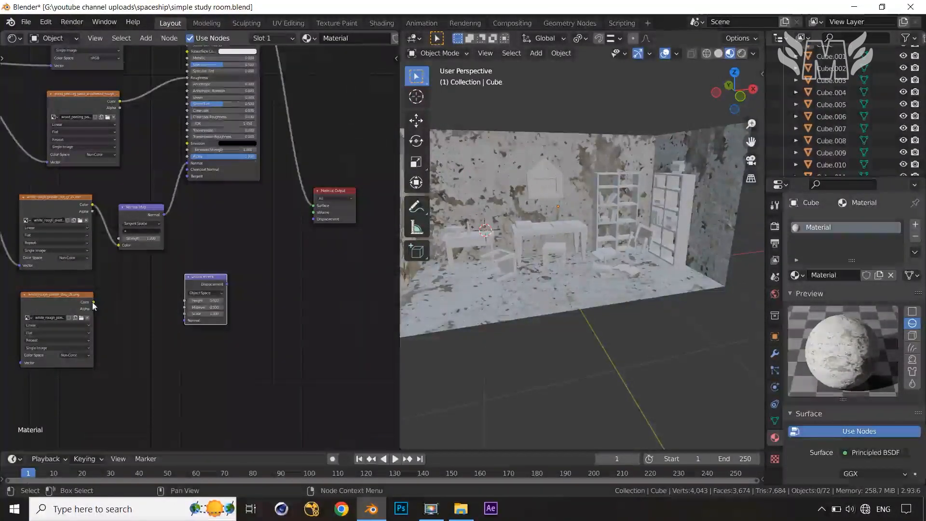
# Wire the displacement image from the Mapping node's Vector through the Displacement node's Height into the Material Output's Displacement input.
pyautogui.moveTo(183, 303); pyautogui.dragTo(238, 288)
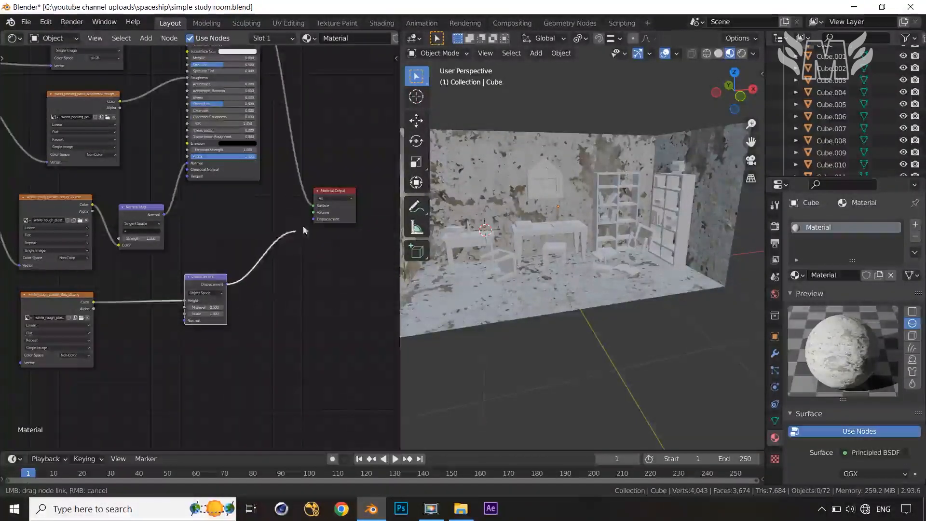
pyautogui.moveTo(313, 219); pyautogui.dragTo(313, 219)
pyautogui.moveTo(174, 289); pyautogui.dragTo(242, 293, button='middle')
pyautogui.scroll(-2, 97, 106)
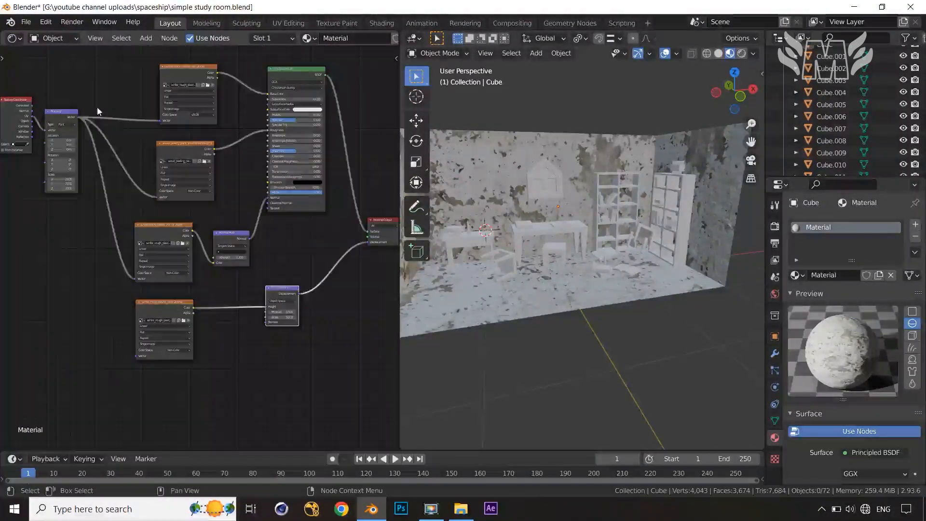
pyautogui.moveTo(78, 116); pyautogui.dragTo(138, 356)
pyautogui.scroll(3, 232, 365)
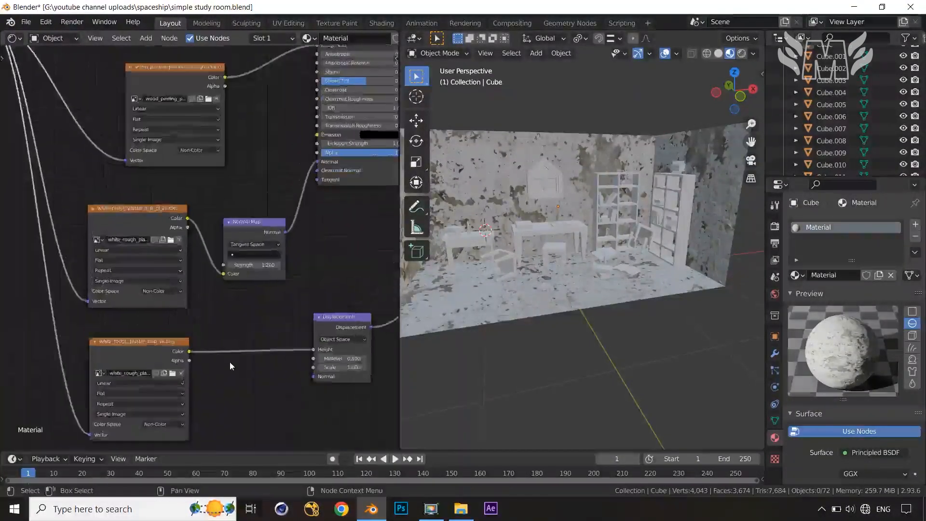
pyautogui.moveTo(219, 370); pyautogui.dragTo(259, 241, button='middle')
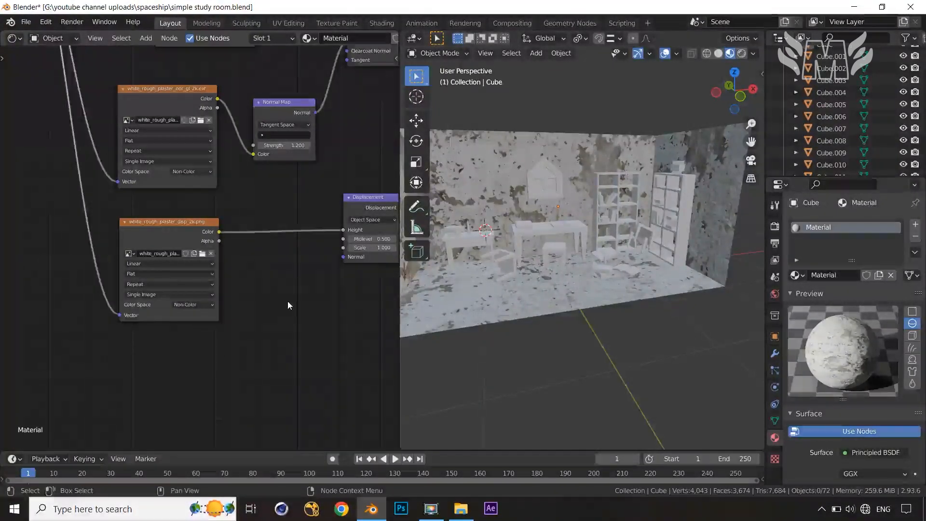
# Reduce the Displacement node's Scale to 0.330 and check the plaster on the walls and floor.
pyautogui.scroll(2, 288, 303)
pyautogui.scroll(-3, 288, 302)
pyautogui.moveTo(265, 308); pyautogui.dragTo(198, 306, button='middle')
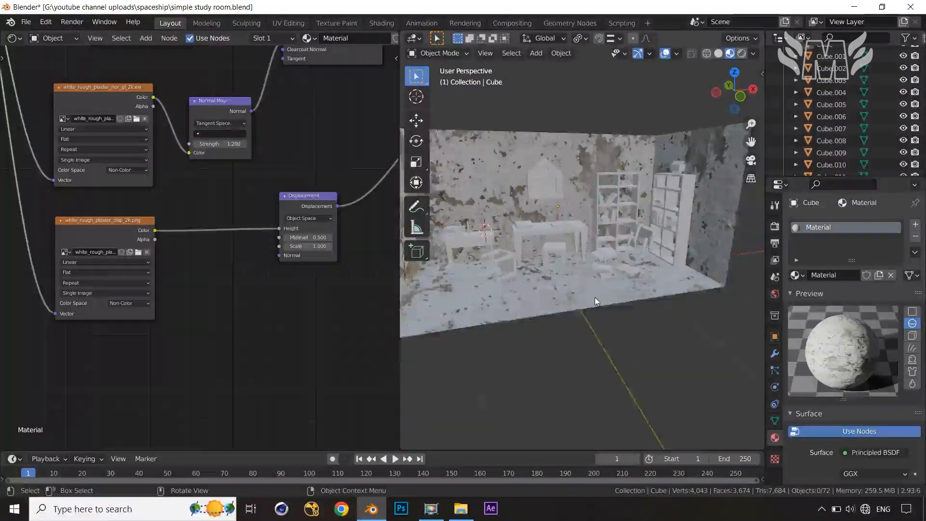
pyautogui.scroll(3, 595, 298)
pyautogui.scroll(3, 259, 294)
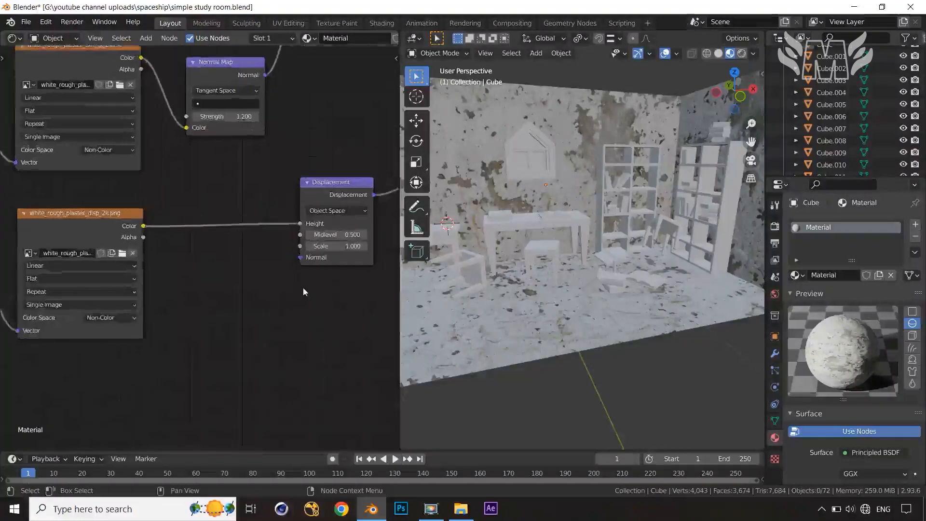
pyautogui.scroll(2, 256, 280)
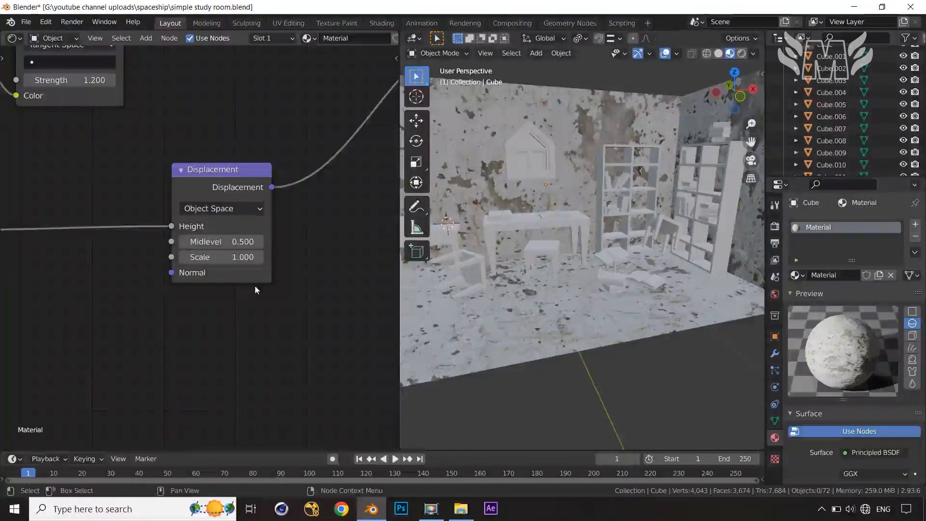
pyautogui.moveTo(263, 260); pyautogui.dragTo(228, 271)
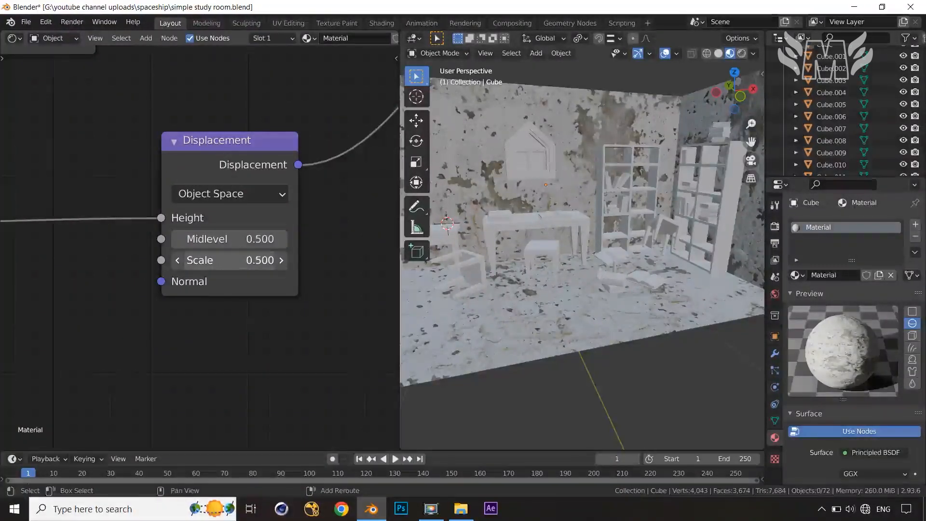
pyautogui.click(643, 298)
pyautogui.moveTo(643, 298); pyautogui.dragTo(684, 280, button='middle')
pyautogui.scroll(4, 674, 301)
pyautogui.scroll(-5, 669, 300)
pyautogui.moveTo(655, 308); pyautogui.dragTo(664, 322, button='middle')
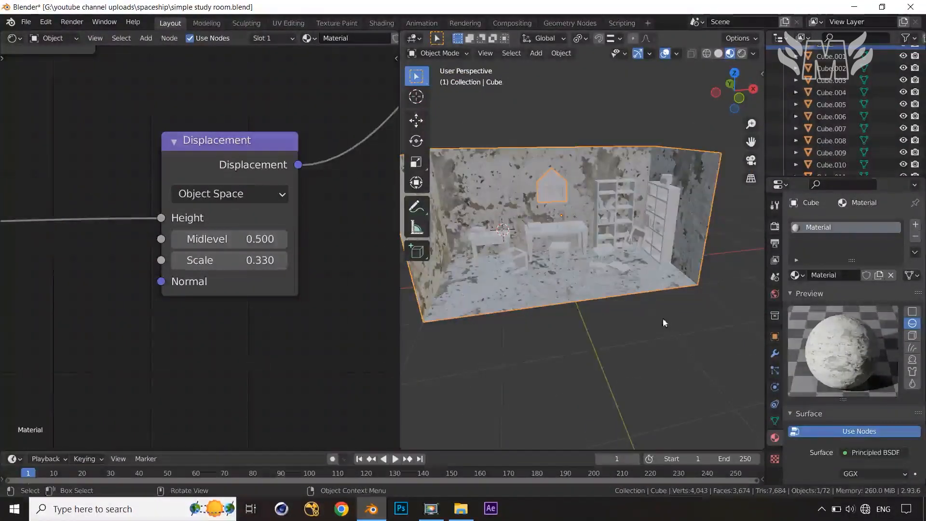
# Rename the room's material as wall and move the Texture Coordinate node farther from the Mapping node.
pyautogui.scroll(-7, 311, 317)
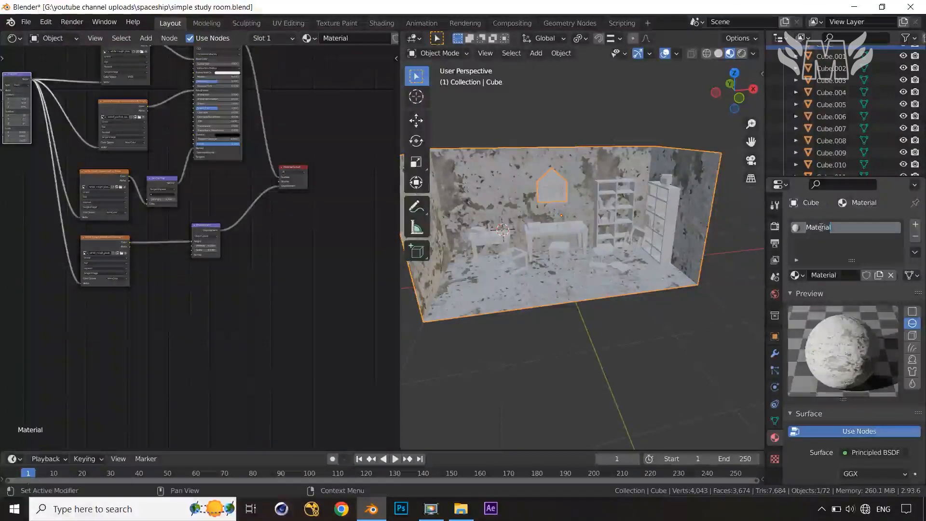
pyautogui.write('wall')
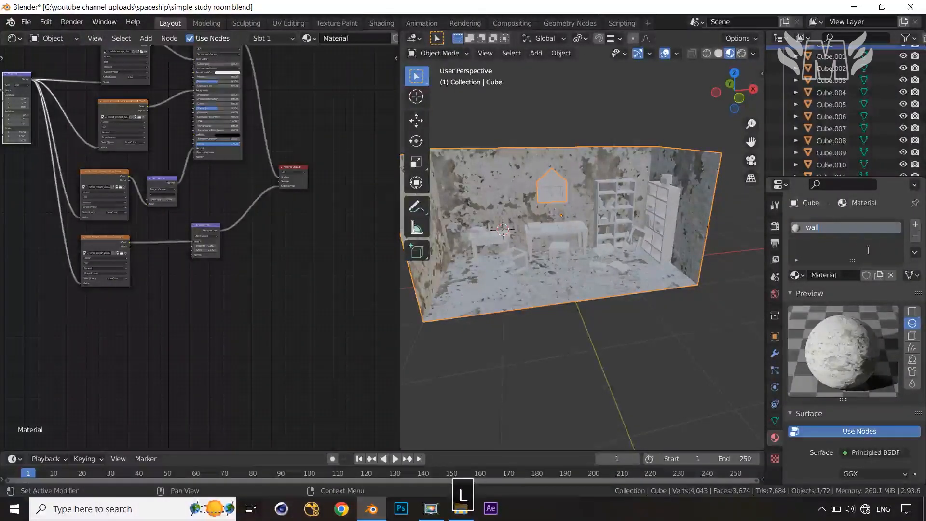
pyautogui.scroll(-4, 278, 285)
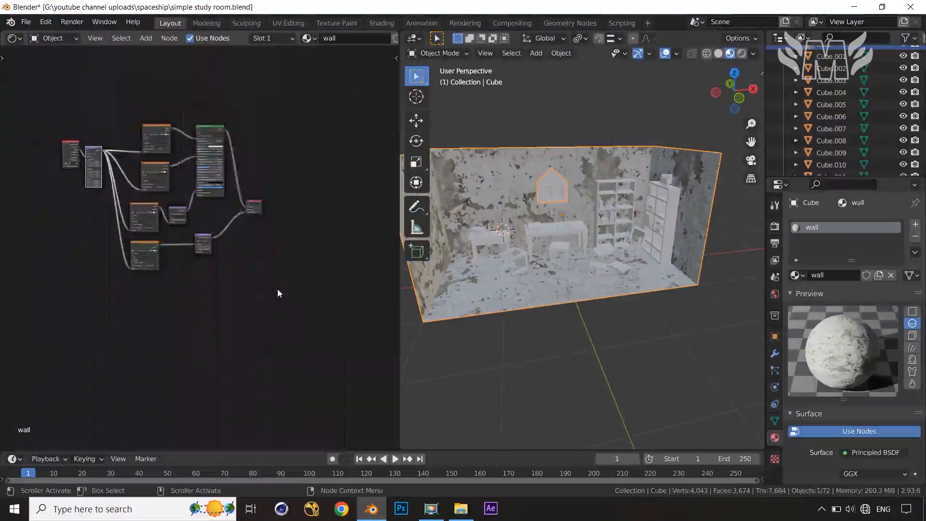
pyautogui.scroll(2, 310, 314)
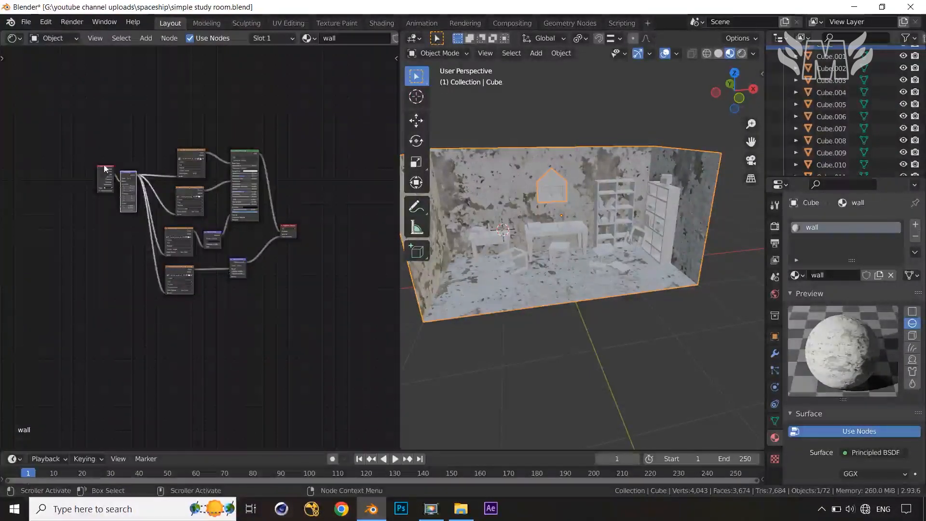
pyautogui.moveTo(88, 174); pyautogui.dragTo(82, 176)
# Create a new material named wood on the top of the table beneath the window.
pyautogui.scroll(5, 555, 202)
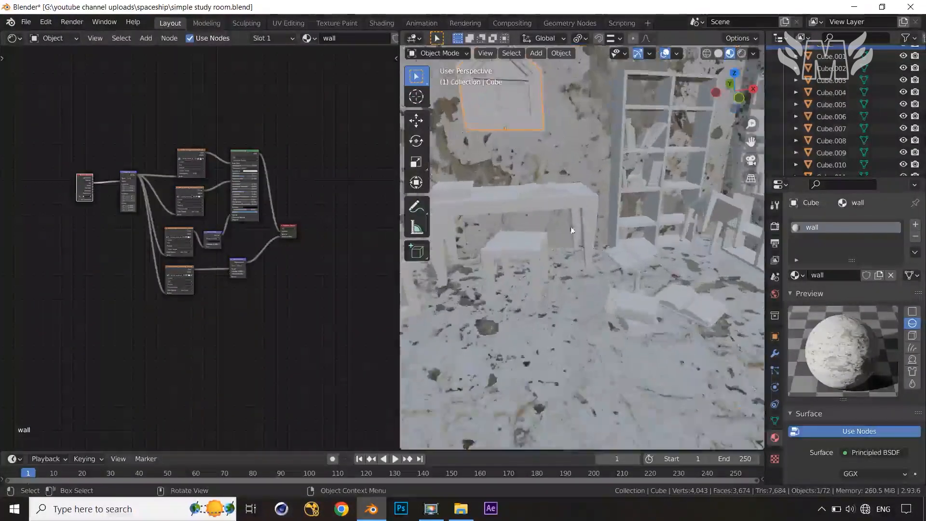
pyautogui.click(554, 202)
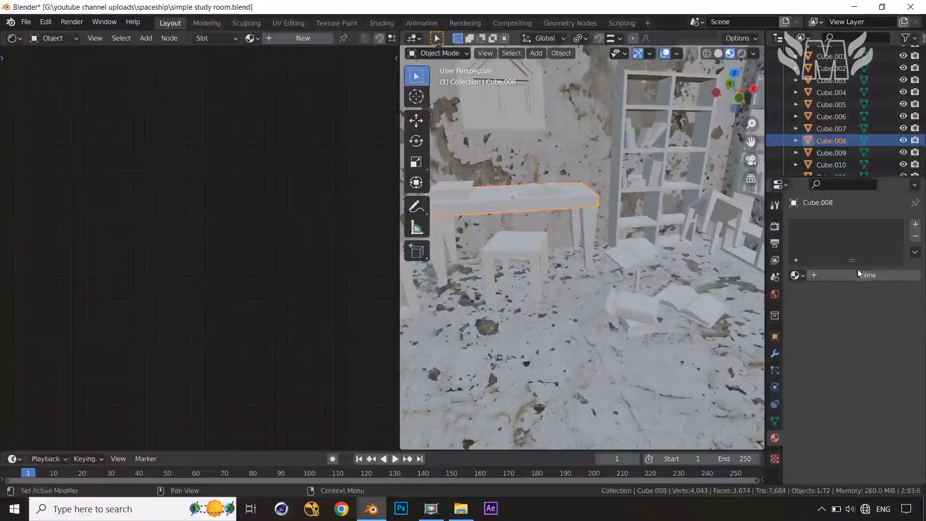
pyautogui.click(845, 277)
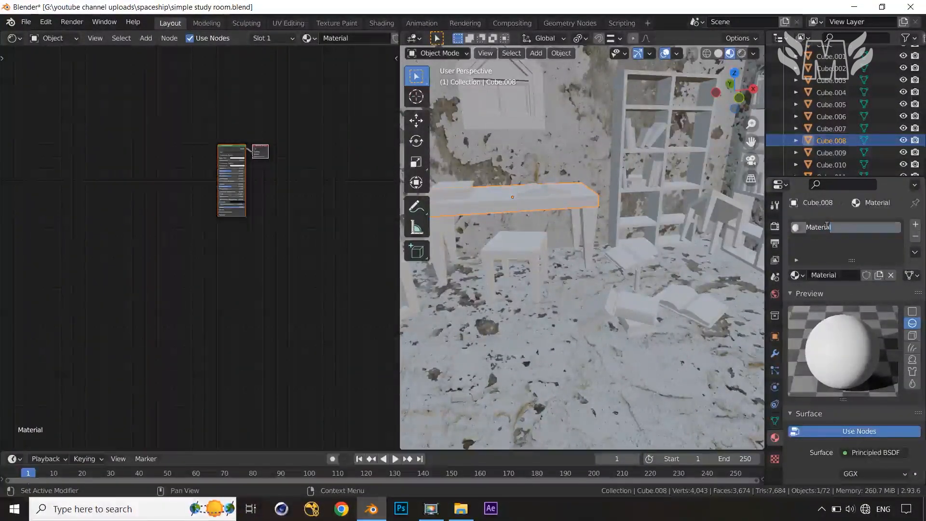
pyautogui.write('tab')
pyautogui.press('BackSpace')
pyautogui.press('BackSpace')
pyautogui.press('BackSpace')
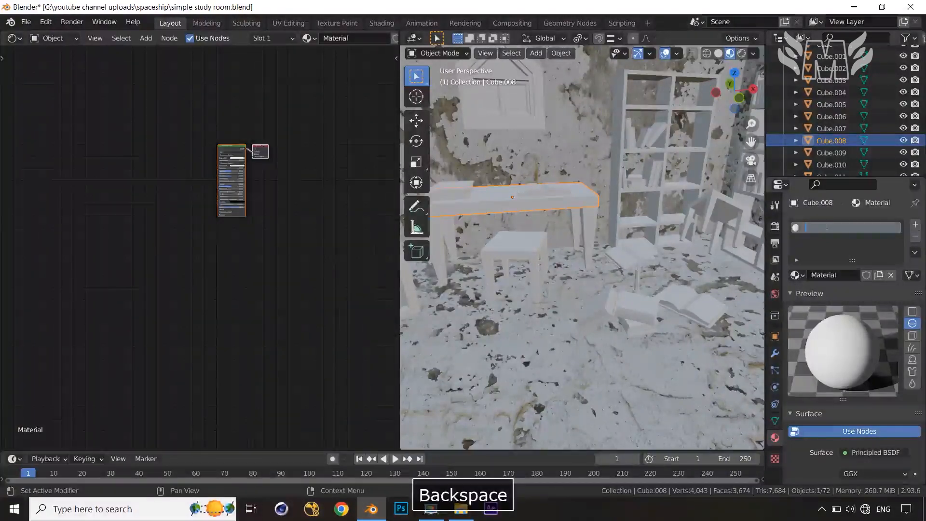
pyautogui.write('wood')
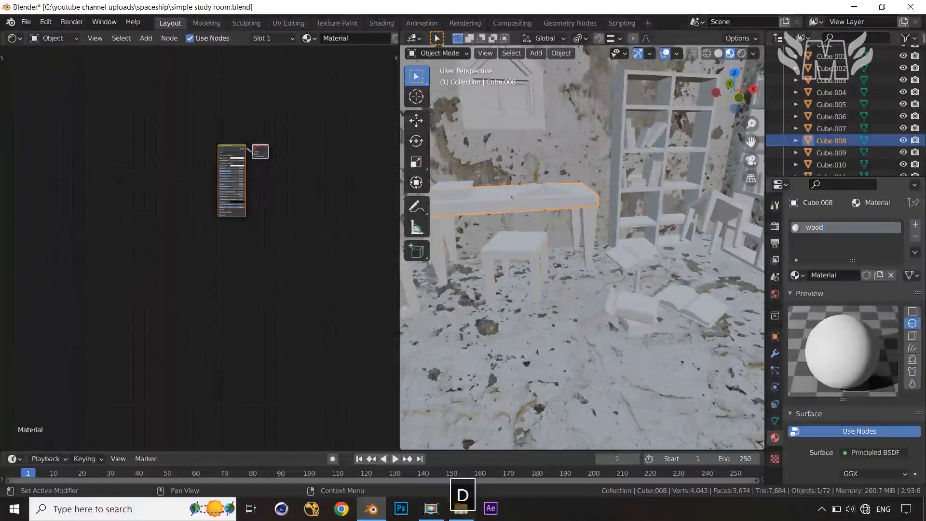
pyautogui.click(872, 248)
pyautogui.scroll(-1, 632, 242)
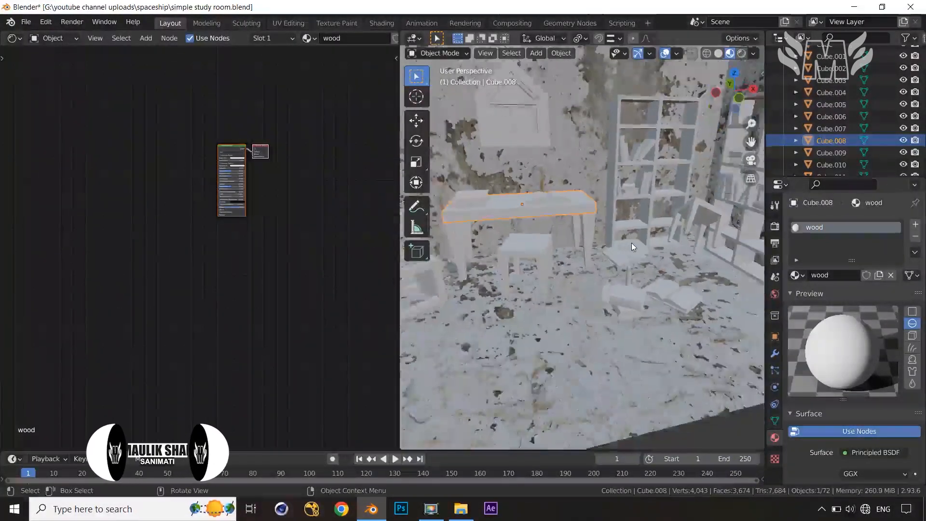
# Add an Image Texture node to the wood material and connect its Color to the Principled BSDF's Base Color.
pyautogui.scroll(-3, 627, 187)
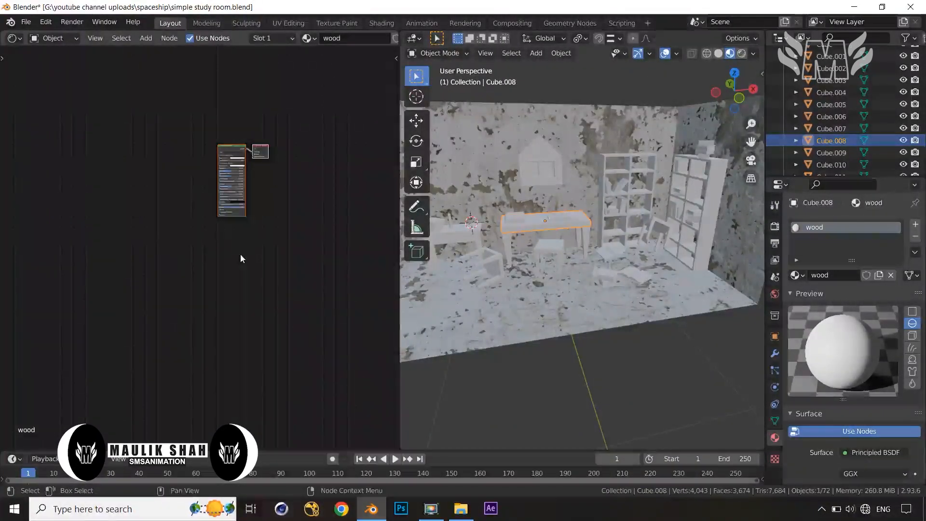
pyautogui.scroll(4, 241, 254)
pyautogui.scroll(2, 290, 273)
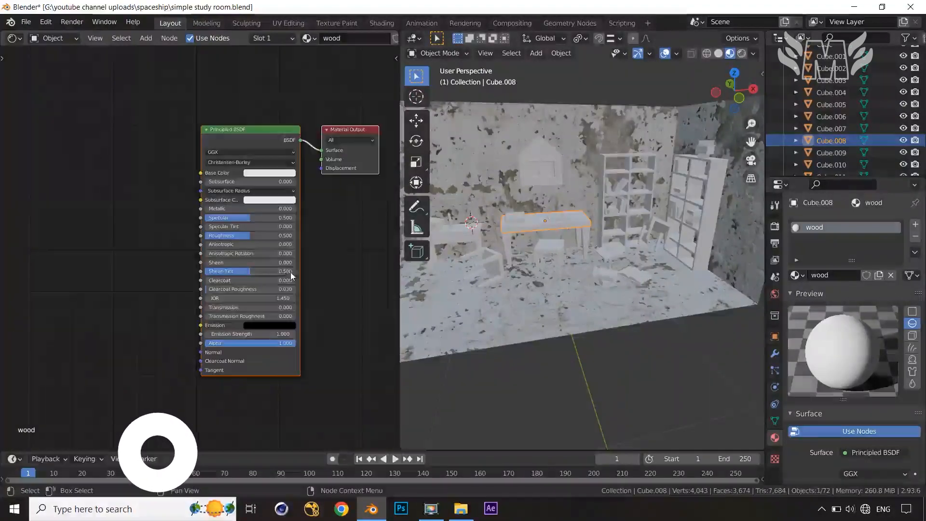
pyautogui.hotkey('shift', 'a')
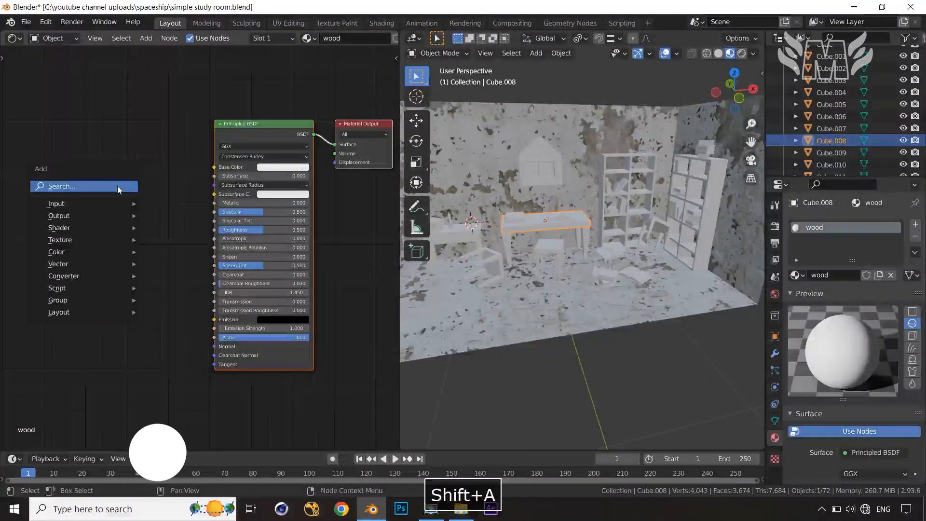
pyautogui.click(117, 186)
pyautogui.write('image')
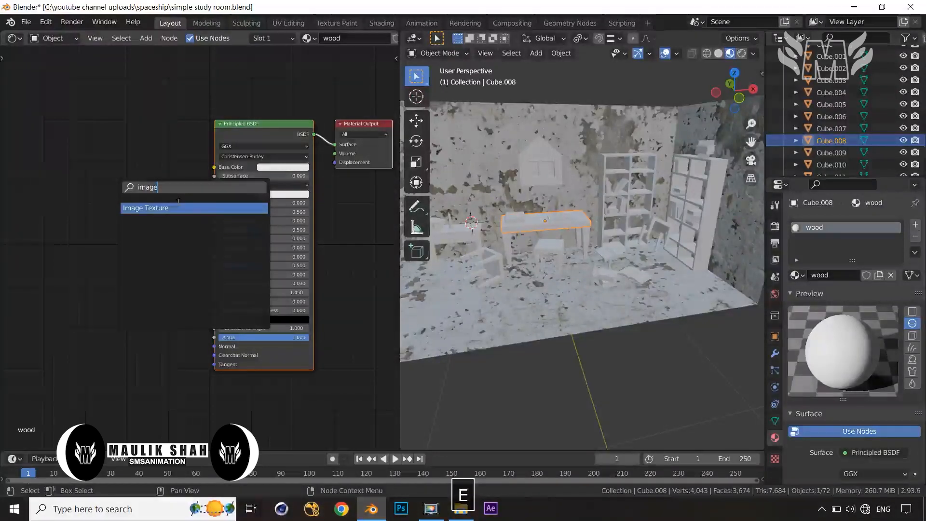
pyautogui.press('Return')
pyautogui.click(167, 140)
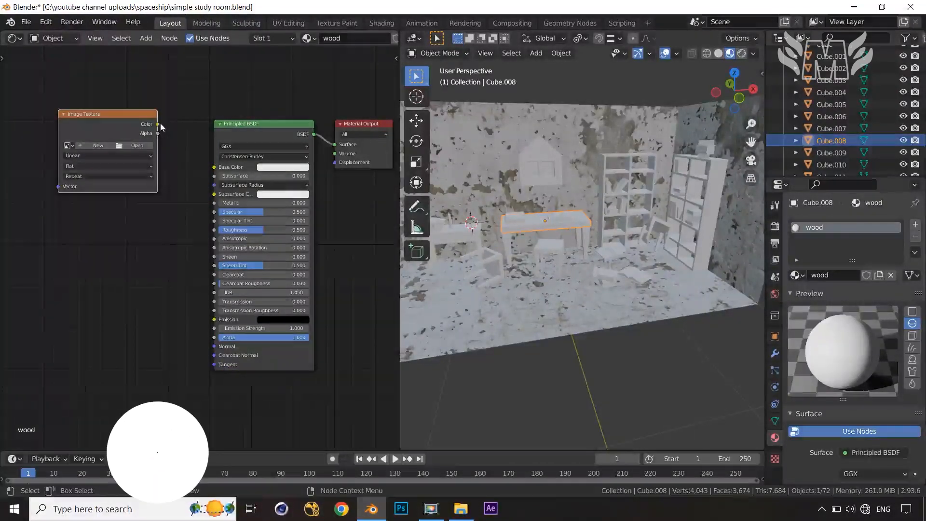
pyautogui.moveTo(158, 124); pyautogui.dragTo(214, 166)
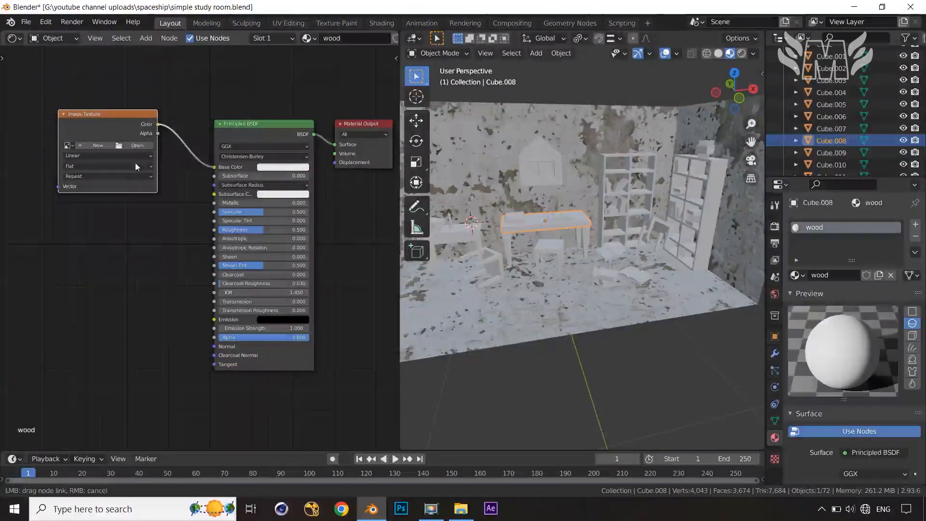
# Load wood_peeling_paint_weathered_diff_2k.jpg into the wood material's image texture and inspect the tabletop up close.
pyautogui.click(137, 145)
pyautogui.click(338, 168)
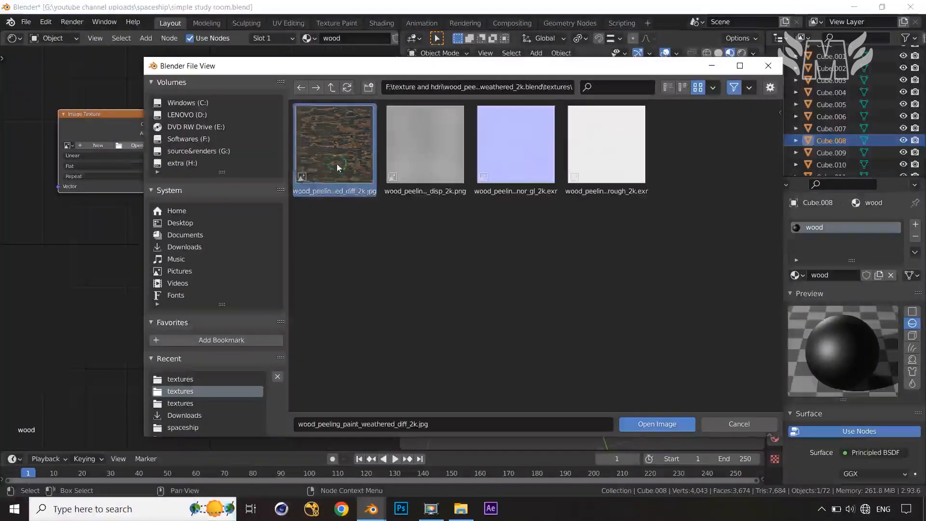
pyautogui.click(664, 425)
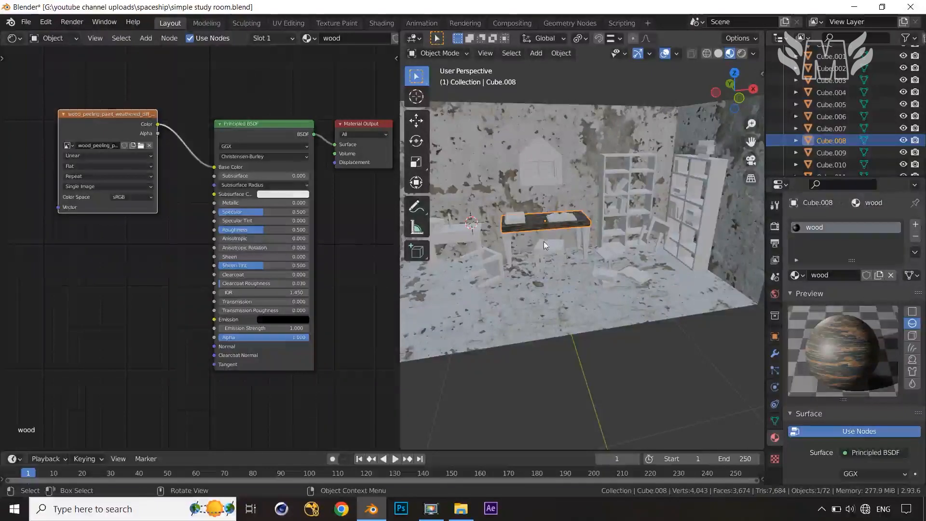
pyautogui.scroll(5, 533, 243)
pyautogui.keyDown('shift'); pyautogui.moveTo(544, 226); pyautogui.dragTo(615, 253, button='middle'); pyautogui.keyUp('shift')
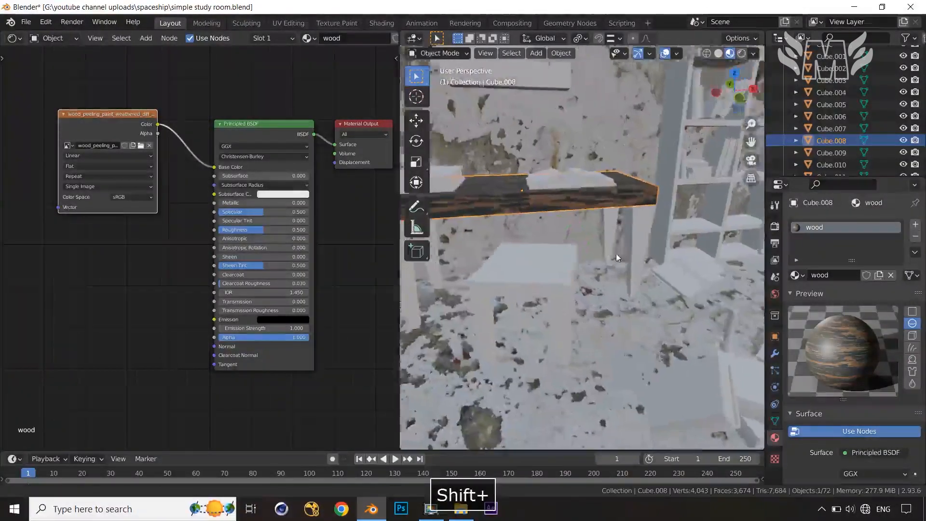
pyautogui.moveTo(529, 220); pyautogui.dragTo(664, 235, button='middle')
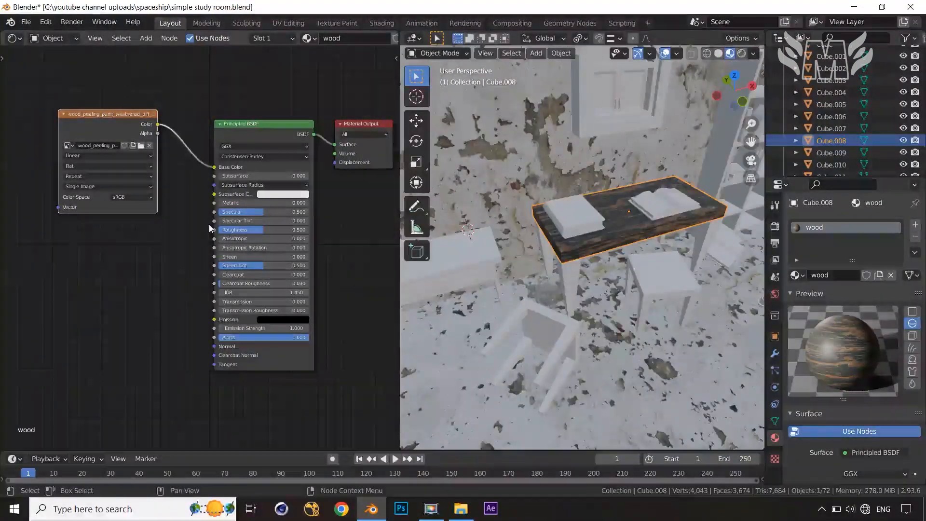
# Add Mapping and Texture Coordinate nodes to the wood material's image texture, using the UV output for the vector.
pyautogui.scroll(-4, 211, 228)
pyautogui.scroll(2, 204, 220)
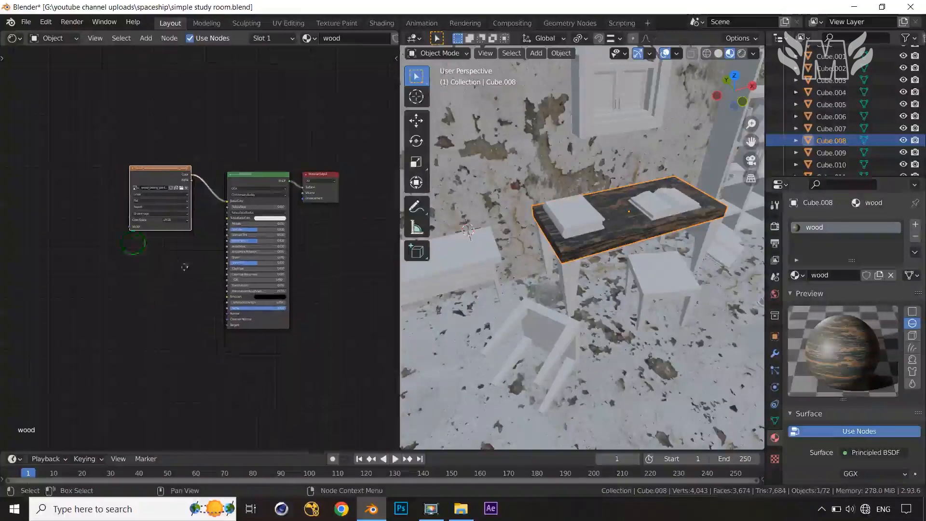
pyautogui.scroll(2, 184, 267)
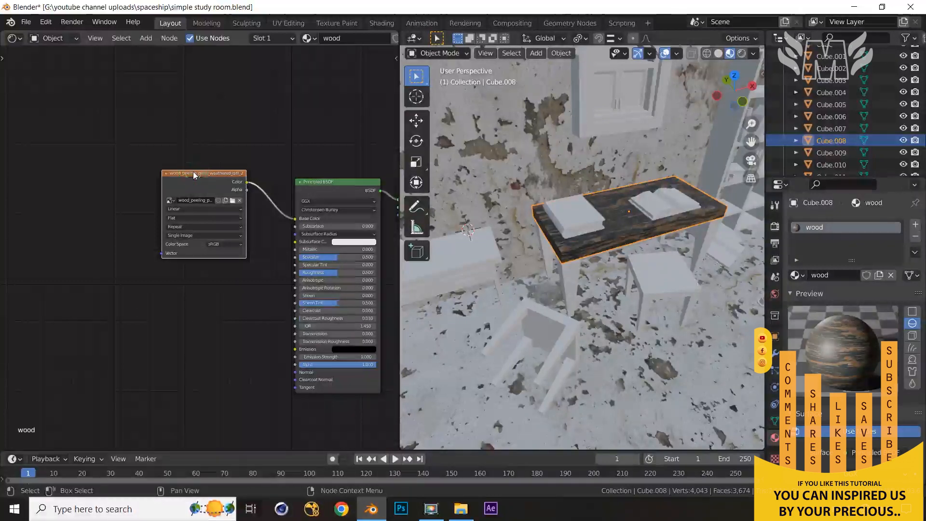
pyautogui.hotkey('ctrl', 't')
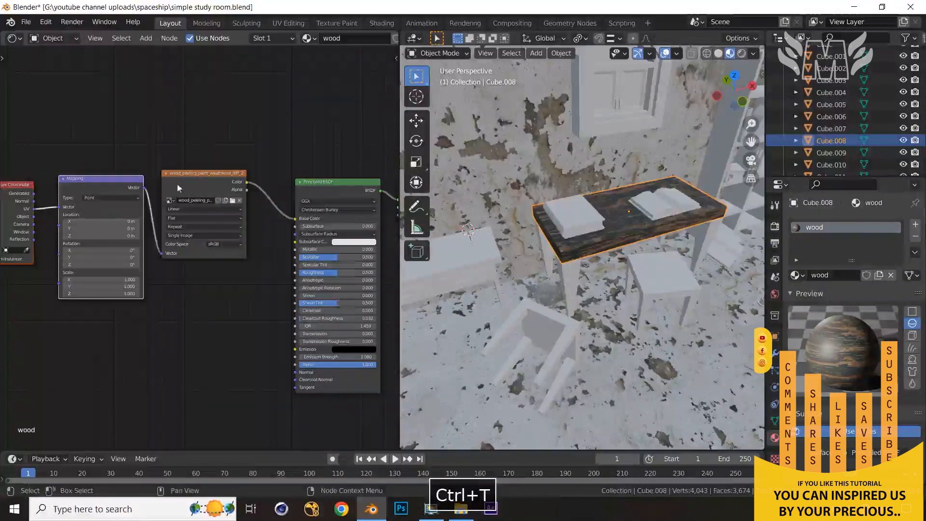
pyautogui.scroll(3, 139, 251)
pyautogui.moveTo(139, 255); pyautogui.dragTo(287, 231, button='middle')
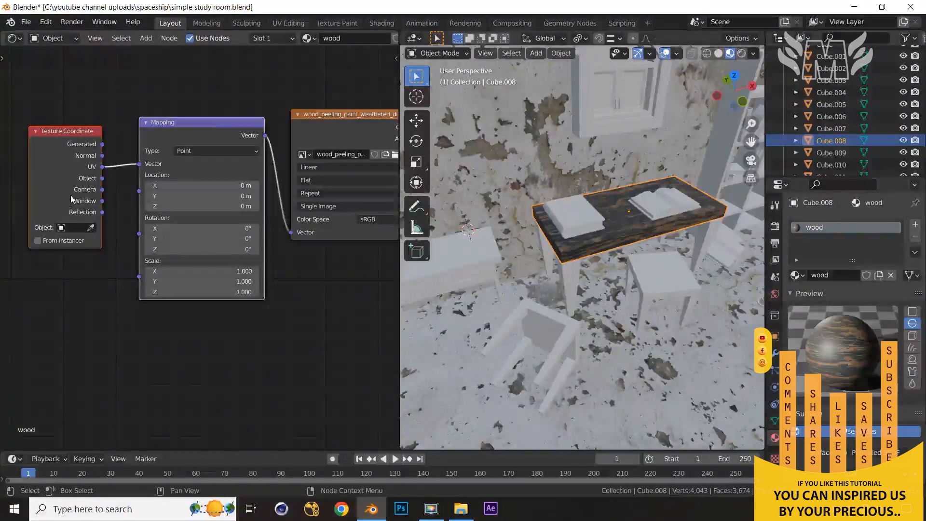
pyautogui.moveTo(266, 238); pyautogui.dragTo(150, 207, button='middle')
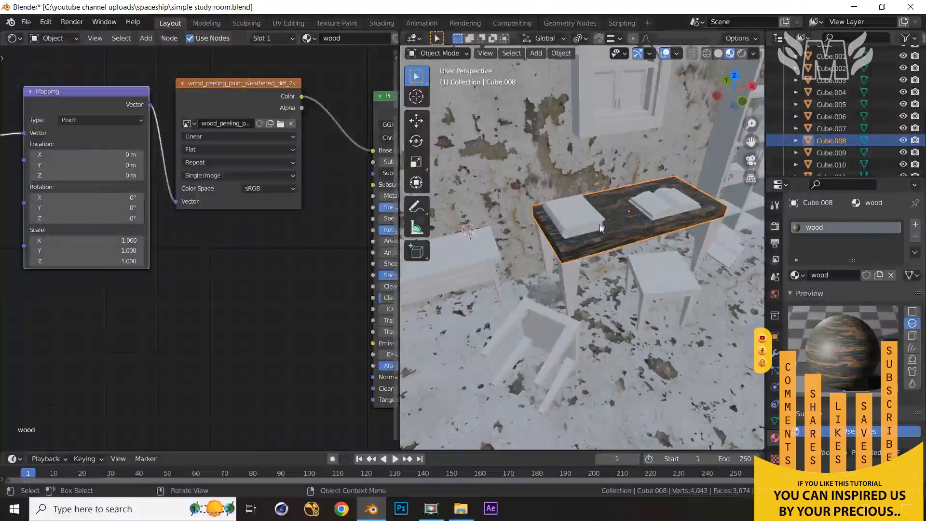
# Examine how the UV-mapped wood texture lies on the tabletop's surface and edges, along with the texture coordinate nodes.
pyautogui.moveTo(648, 267); pyautogui.dragTo(653, 222, button='middle')
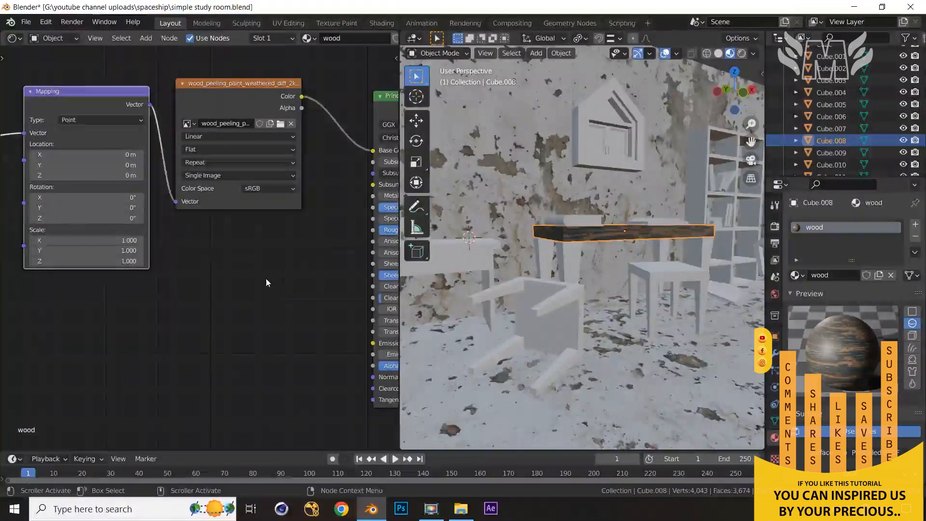
pyautogui.scroll(-2, 265, 279)
pyautogui.moveTo(166, 256); pyautogui.dragTo(295, 312, button='middle')
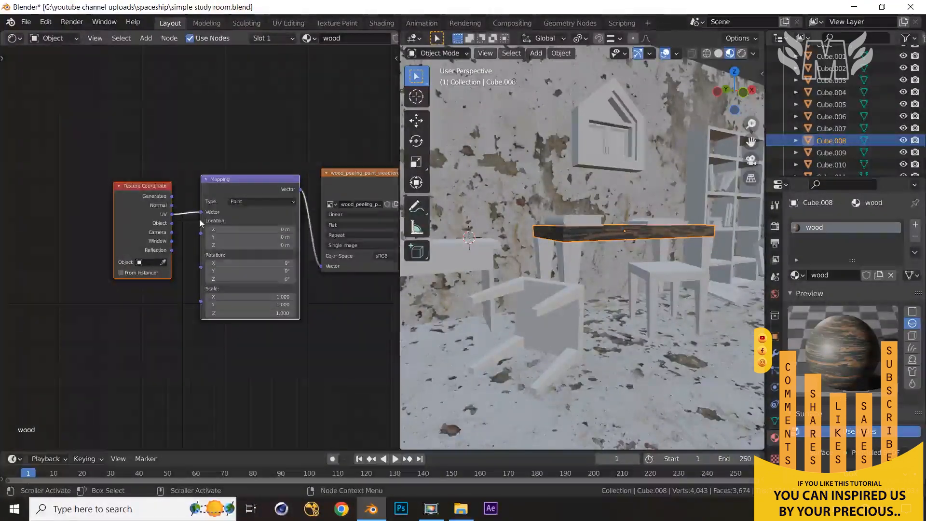
pyautogui.scroll(2, 201, 248)
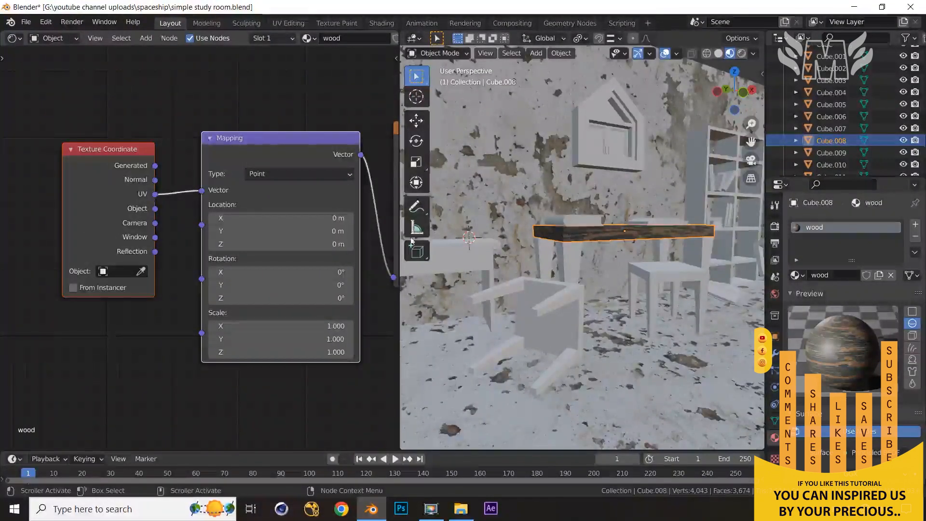
pyautogui.scroll(2, 199, 237)
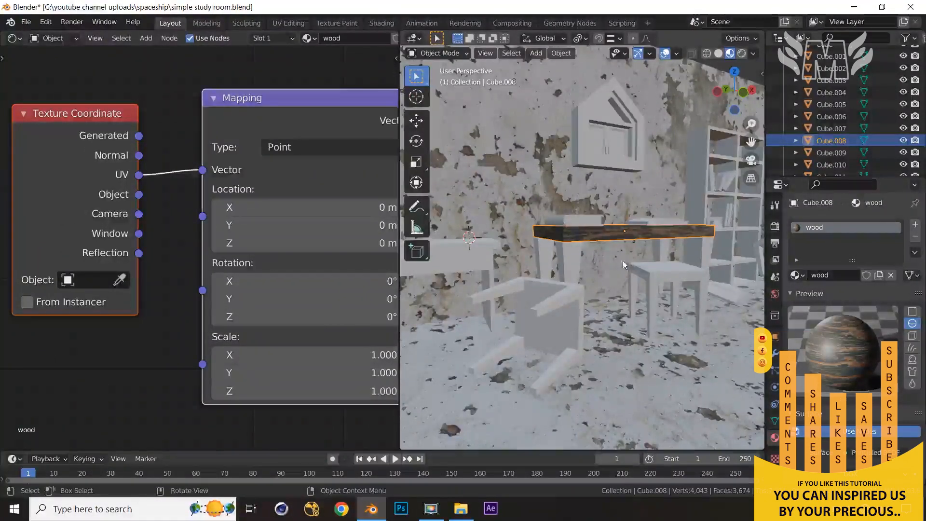
pyautogui.scroll(4, 623, 261)
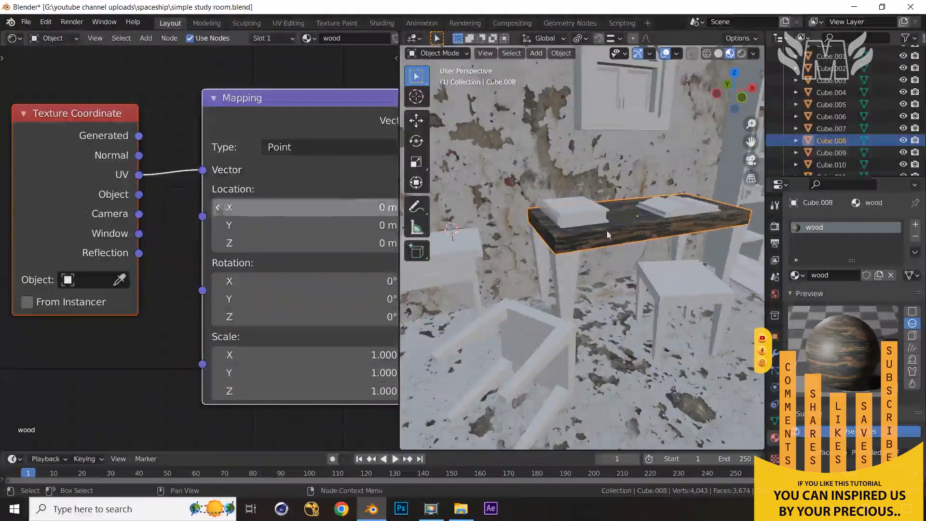
pyautogui.moveTo(609, 235); pyautogui.dragTo(637, 226, button='middle')
pyautogui.scroll(4, 636, 257)
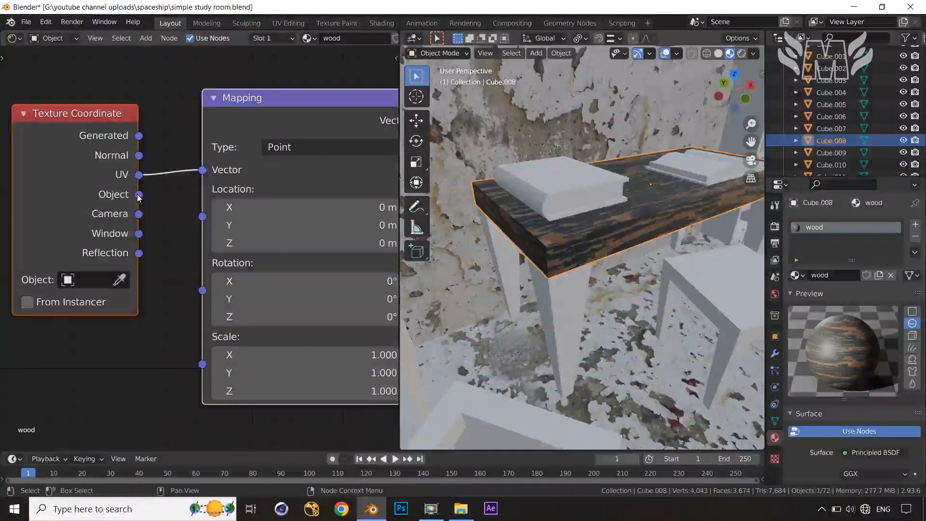
# Try the Object and Generated coordinates as the Mapping node's vector for the wood texture, and reconnect the UV output.
pyautogui.moveTo(139, 195); pyautogui.dragTo(202, 170)
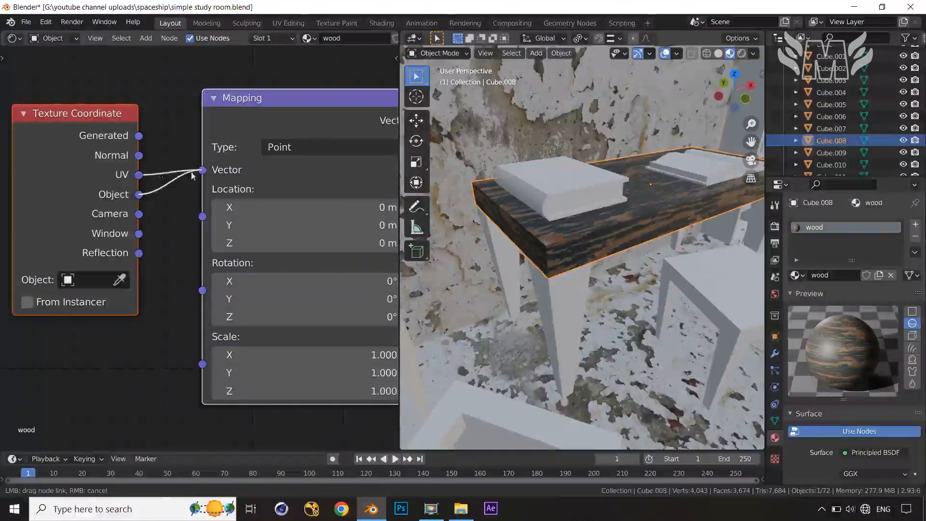
pyautogui.moveTo(193, 176); pyautogui.dragTo(202, 170)
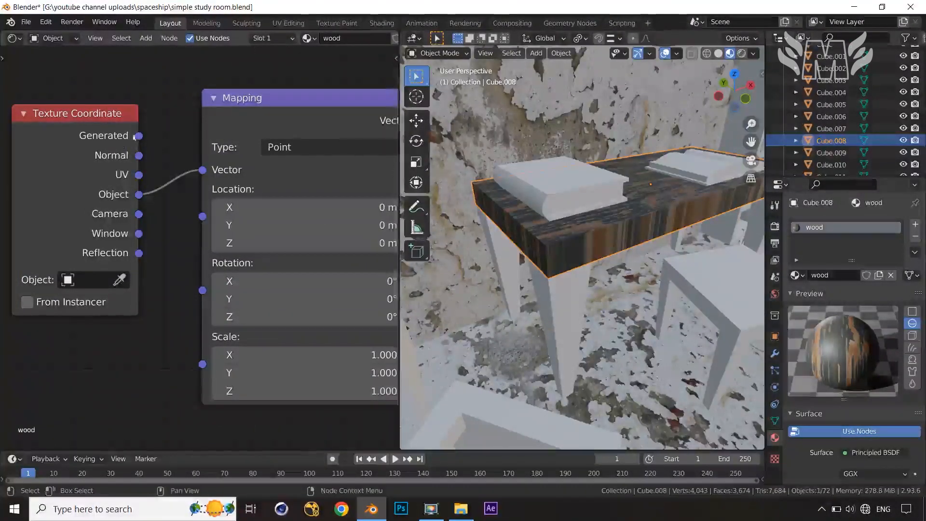
pyautogui.moveTo(140, 136); pyautogui.dragTo(171, 158)
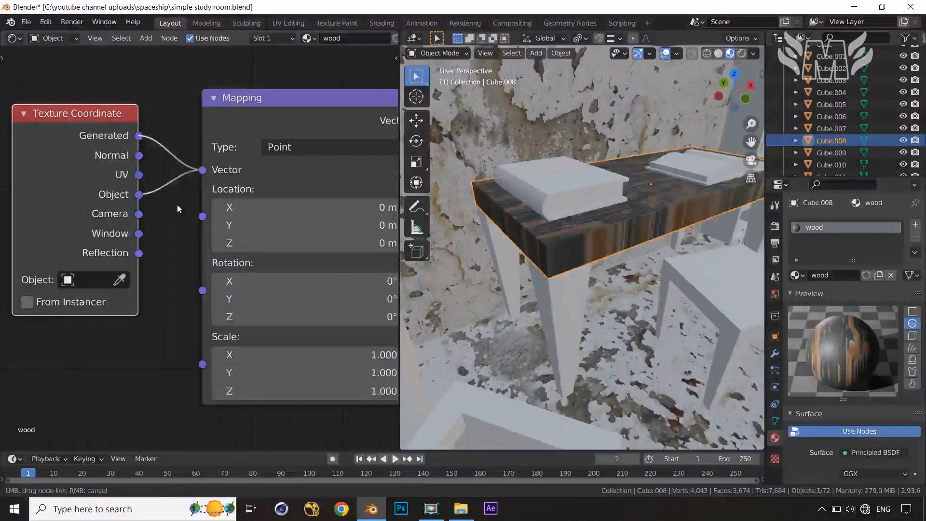
pyautogui.moveTo(178, 205); pyautogui.dragTo(178, 205)
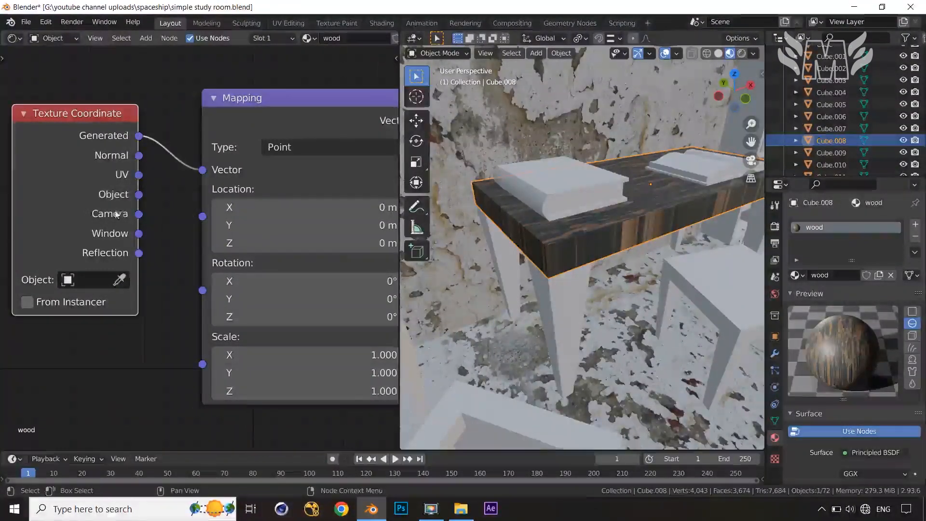
pyautogui.moveTo(140, 178); pyautogui.dragTo(202, 170)
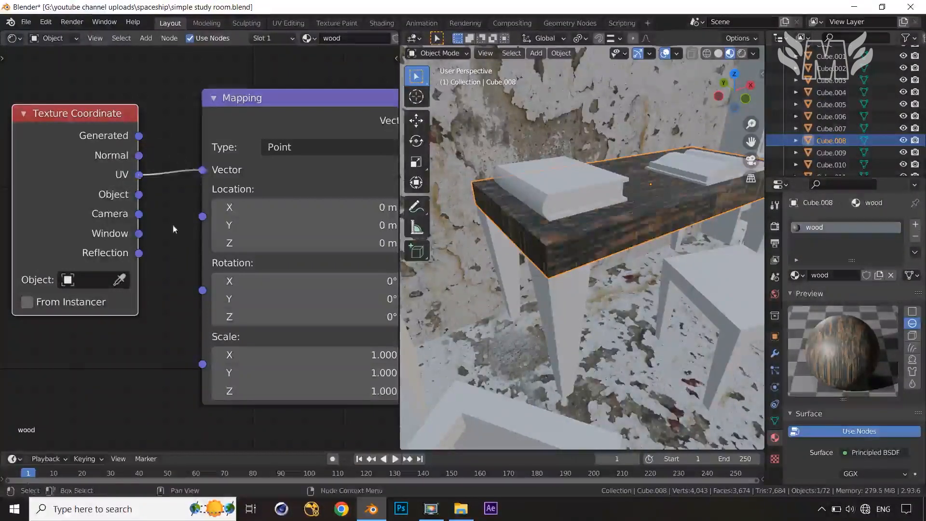
# In Edit Mode, clear the seams on the whole tabletop mesh and mark all of its edges as seams again.
pyautogui.scroll(-6, 522, 258)
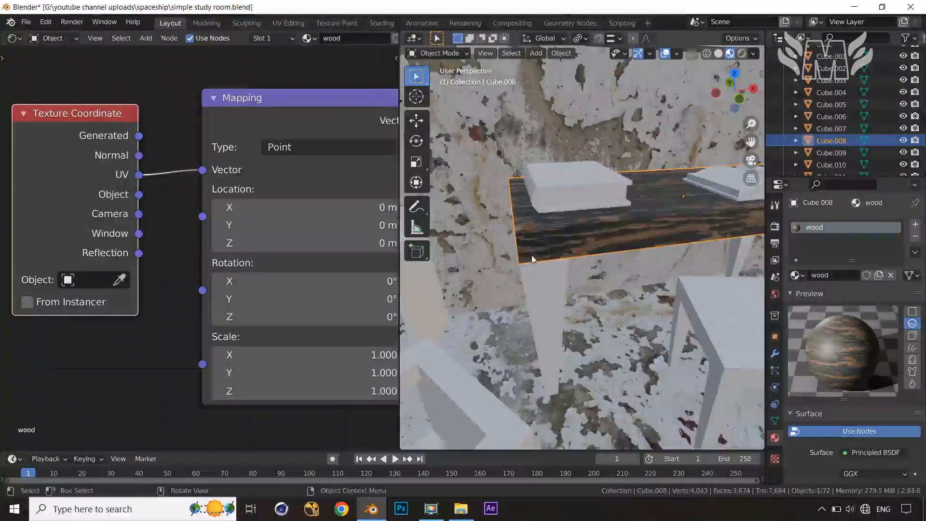
pyautogui.scroll(-4, 214, 229)
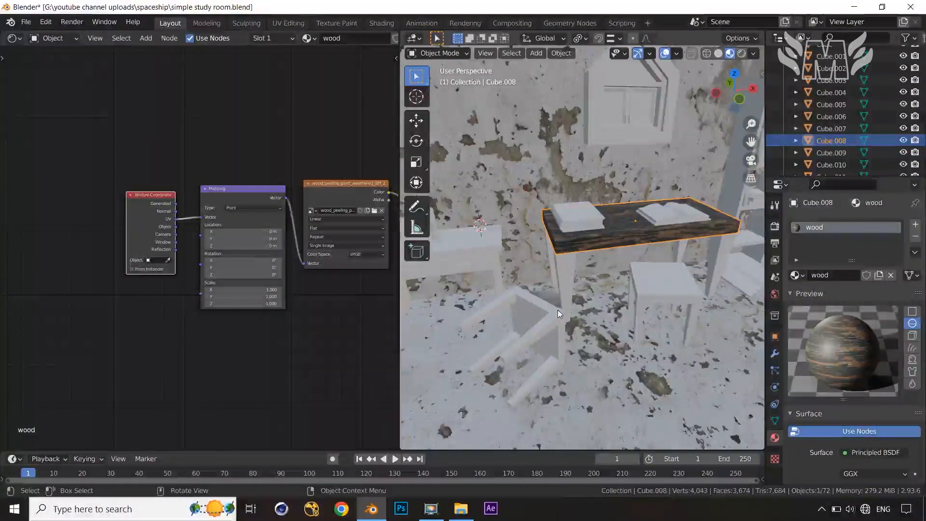
pyautogui.scroll(-5, 558, 310)
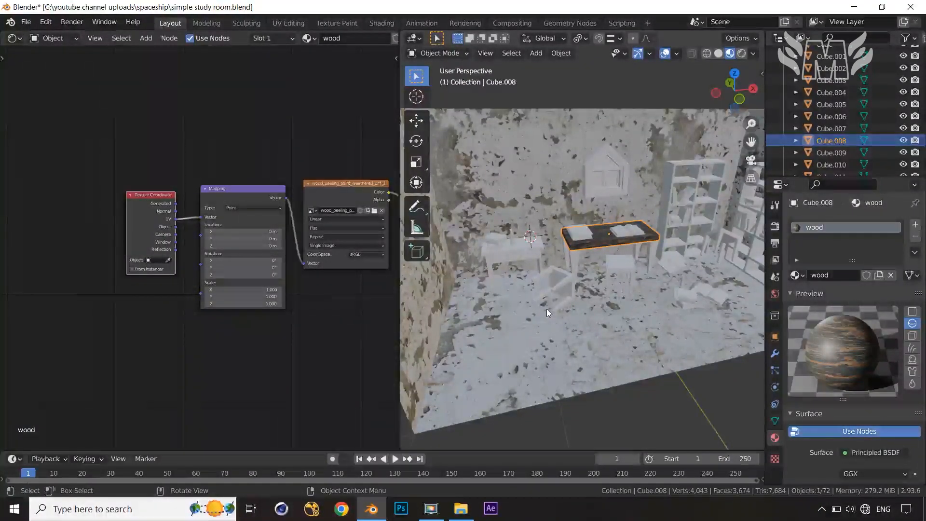
pyautogui.moveTo(196, 264); pyautogui.dragTo(49, 233, button='middle')
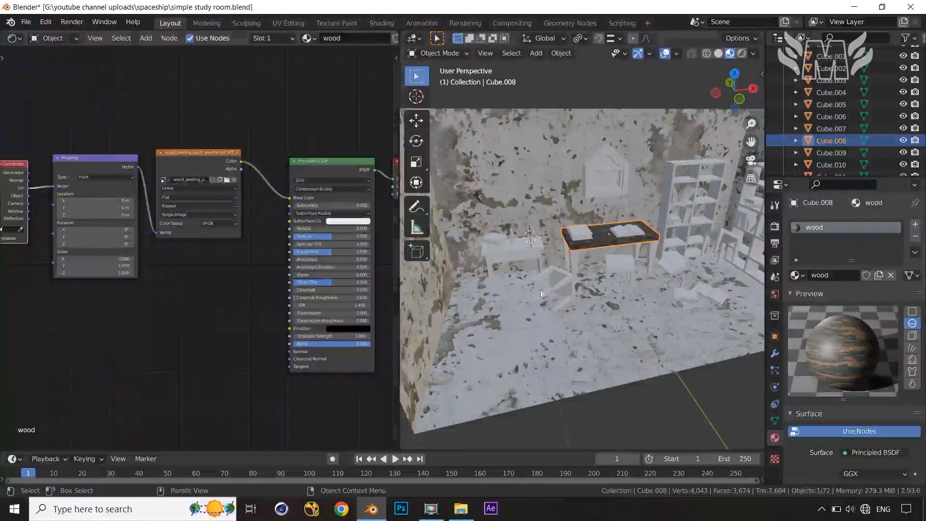
pyautogui.click(609, 244)
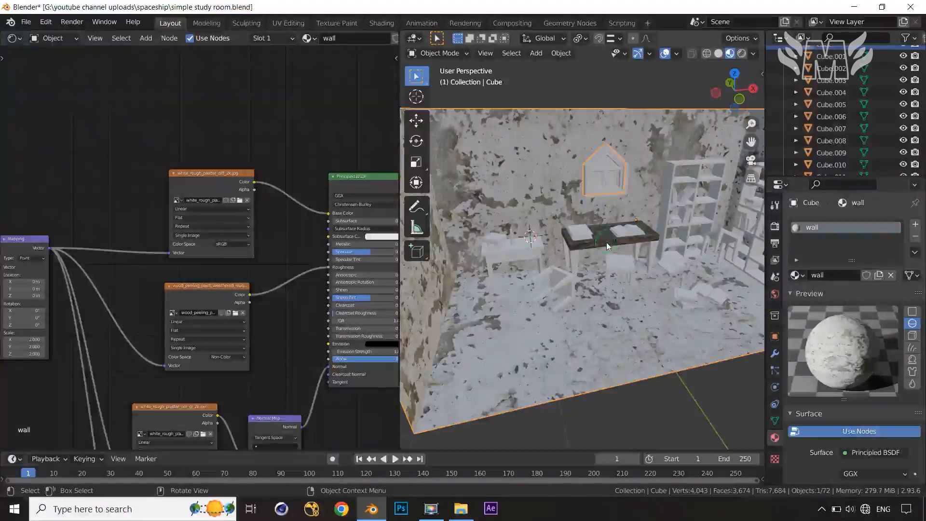
pyautogui.click(607, 242)
pyautogui.press('Tab')
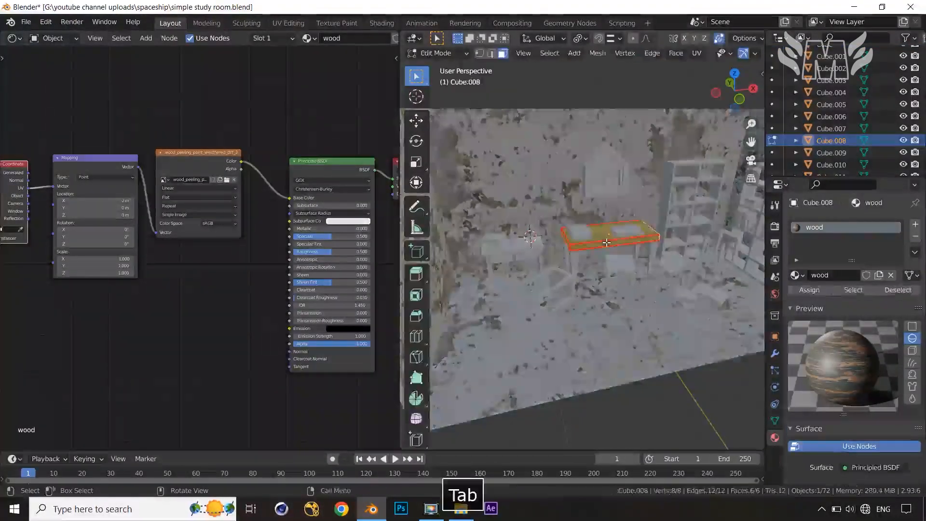
pyautogui.scroll(6, 608, 251)
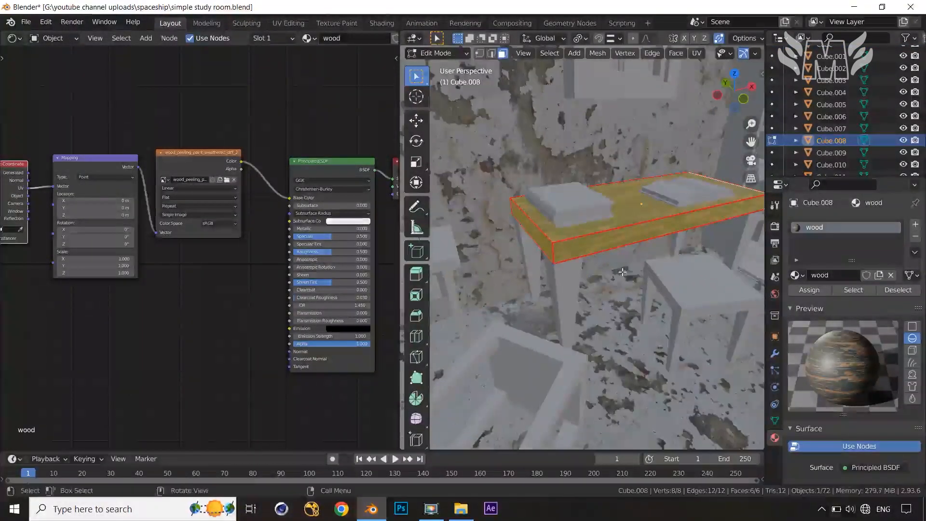
pyautogui.scroll(2, 623, 272)
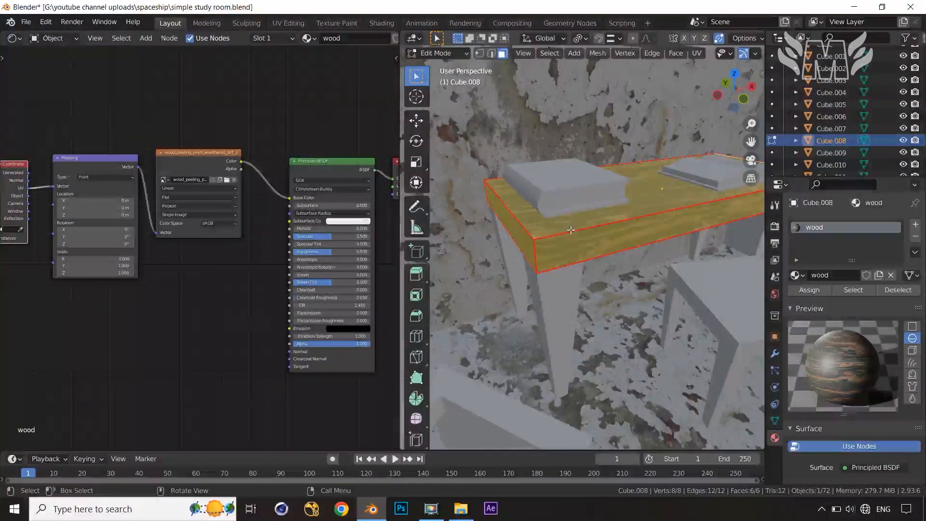
pyautogui.press('a')
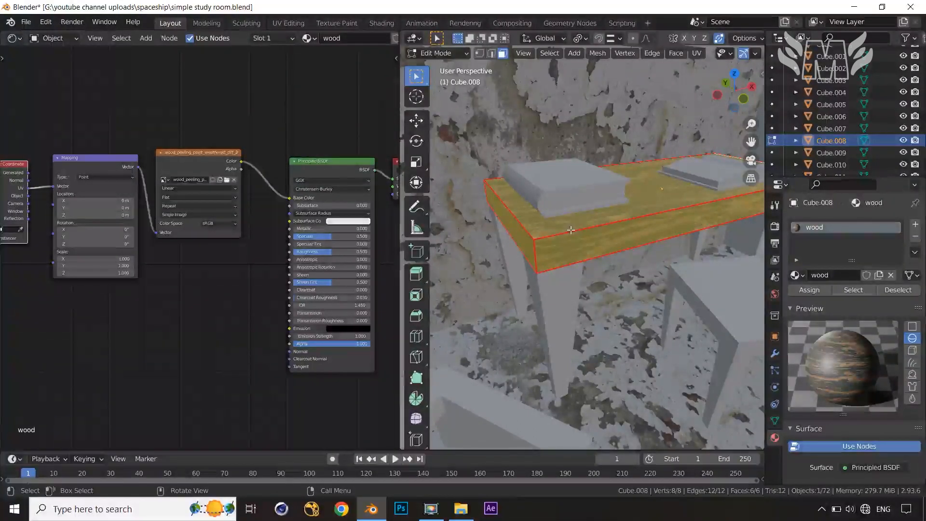
pyautogui.hotkey('ctrl', 'e')
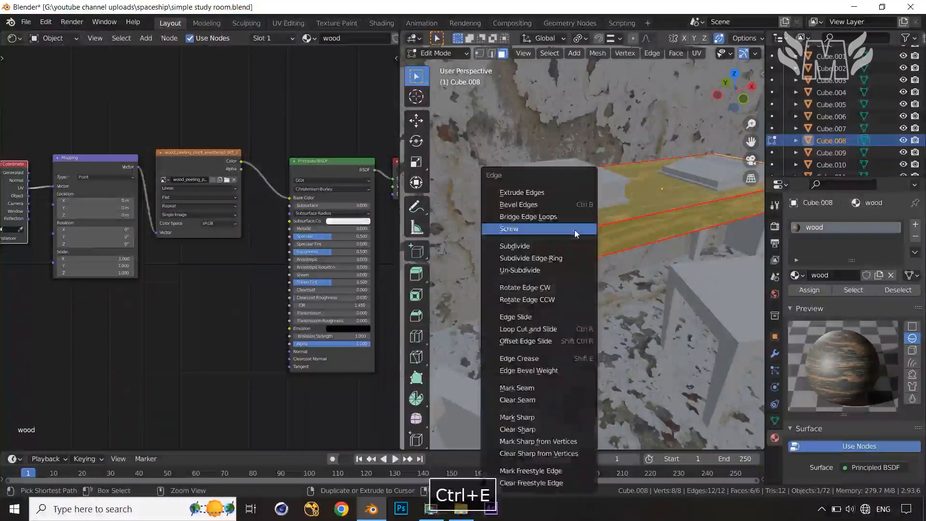
pyautogui.click(521, 400)
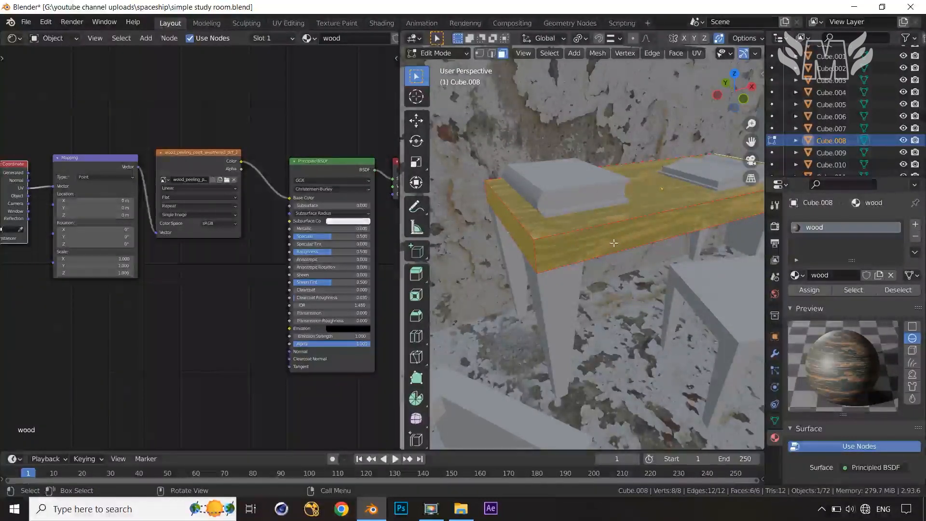
pyautogui.hotkey('ctrl', 'e')
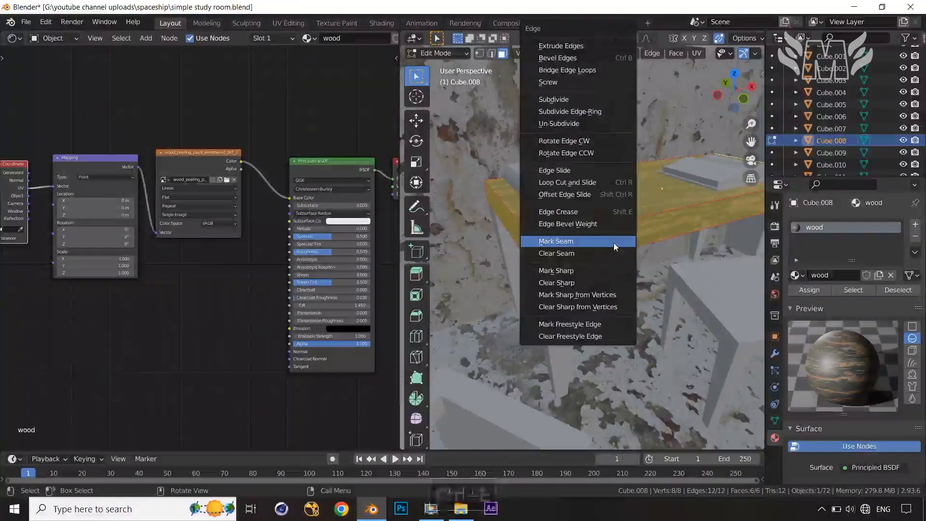
pyautogui.click(613, 242)
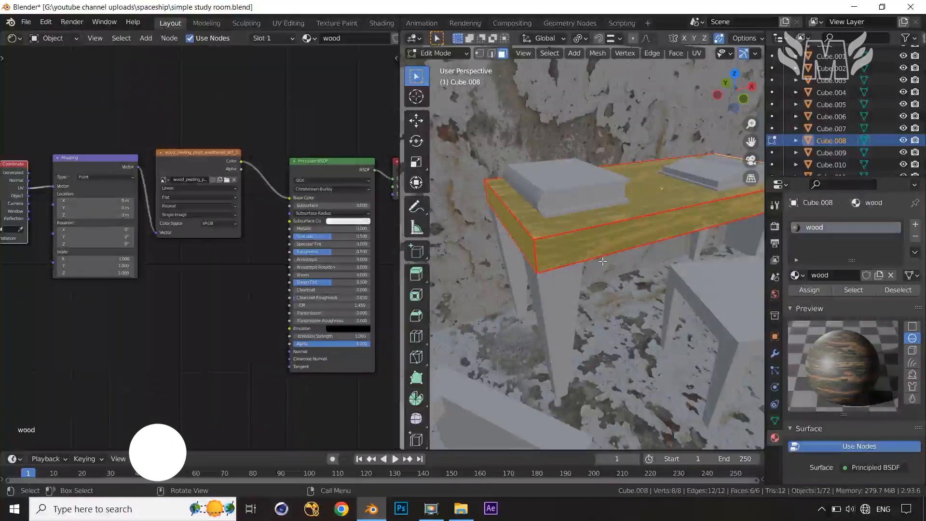
# Switch the node editor area to the UV Editor and unwrap all of the tabletop's faces along the marked seams.
pyautogui.scroll(-1, 603, 261)
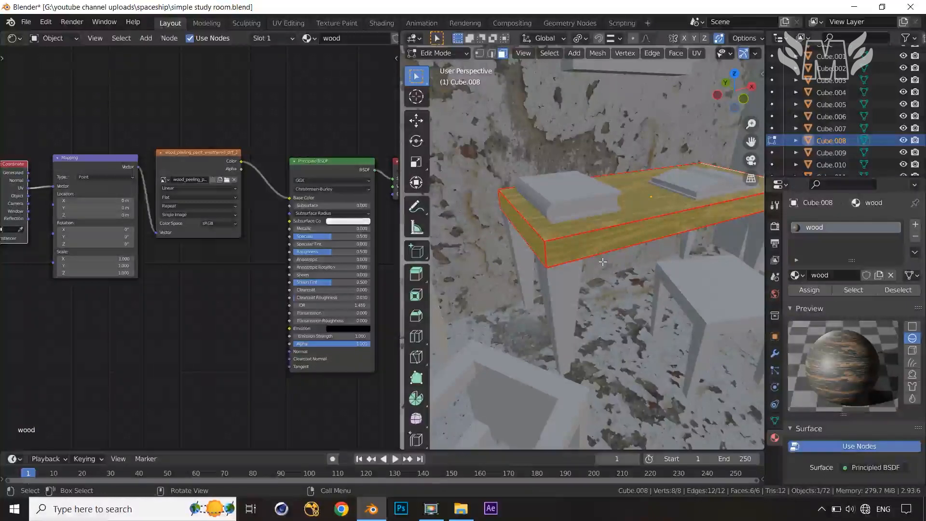
pyautogui.click(13, 38)
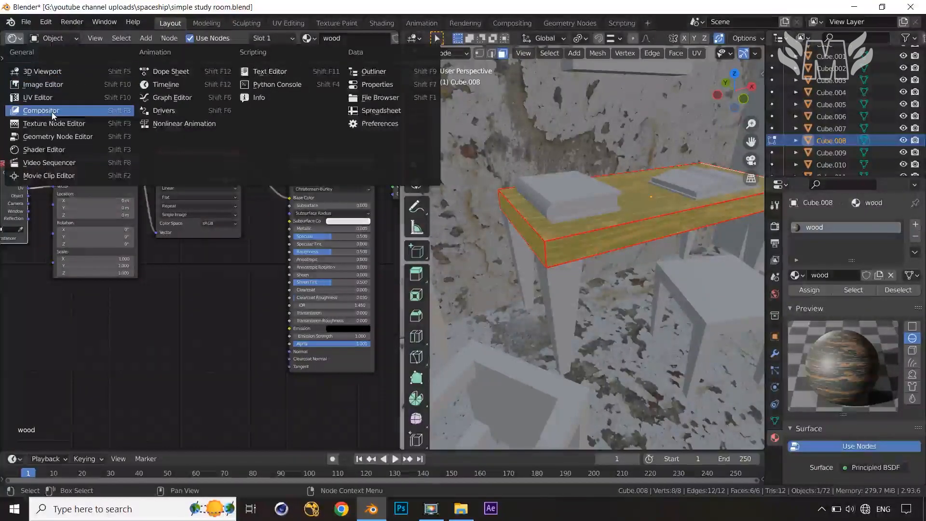
pyautogui.click(52, 98)
pyautogui.scroll(-8, 129, 193)
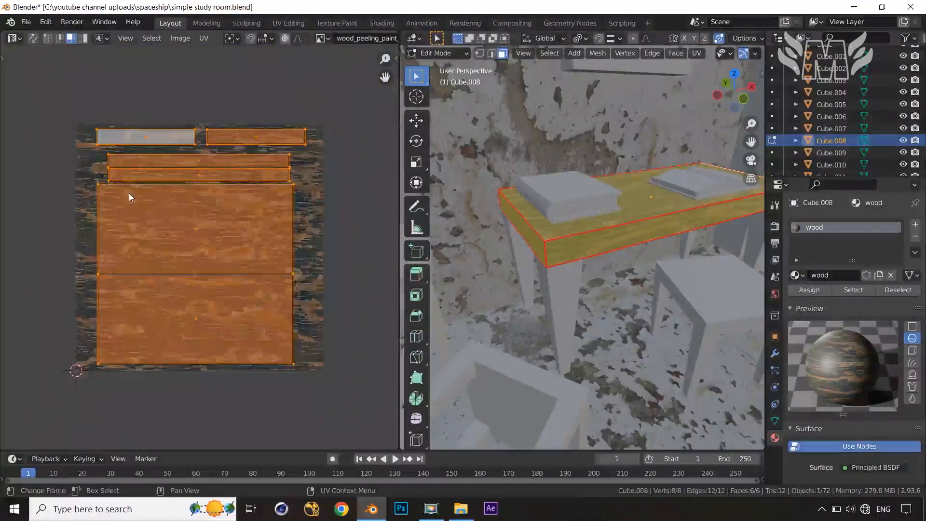
pyautogui.scroll(3, 189, 202)
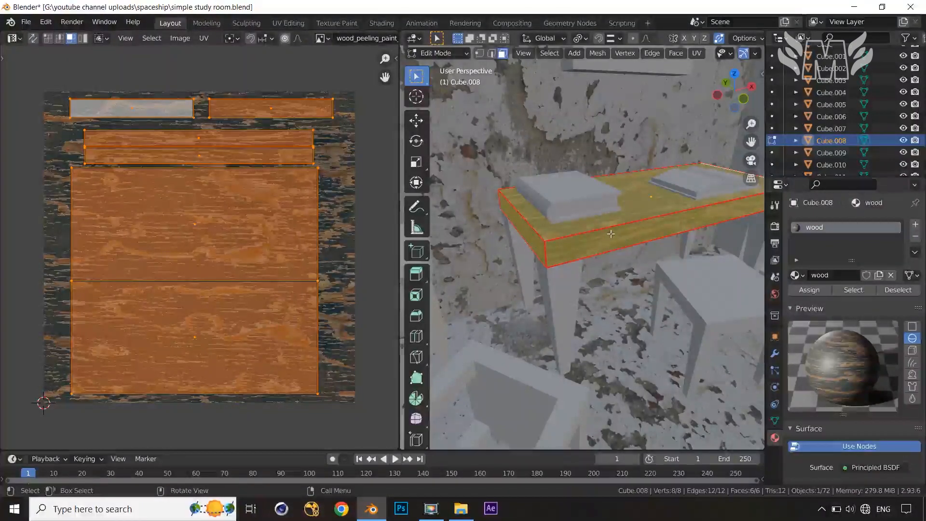
pyautogui.press('u')
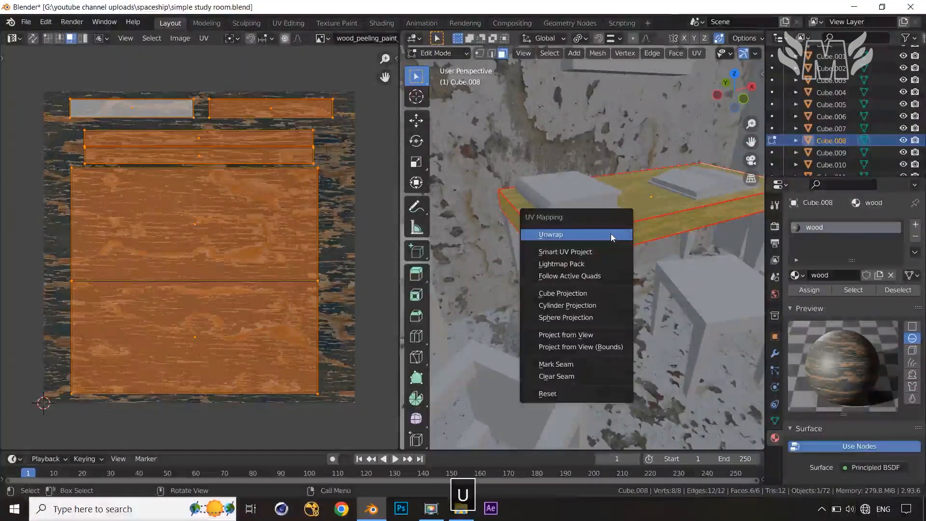
pyautogui.click(611, 234)
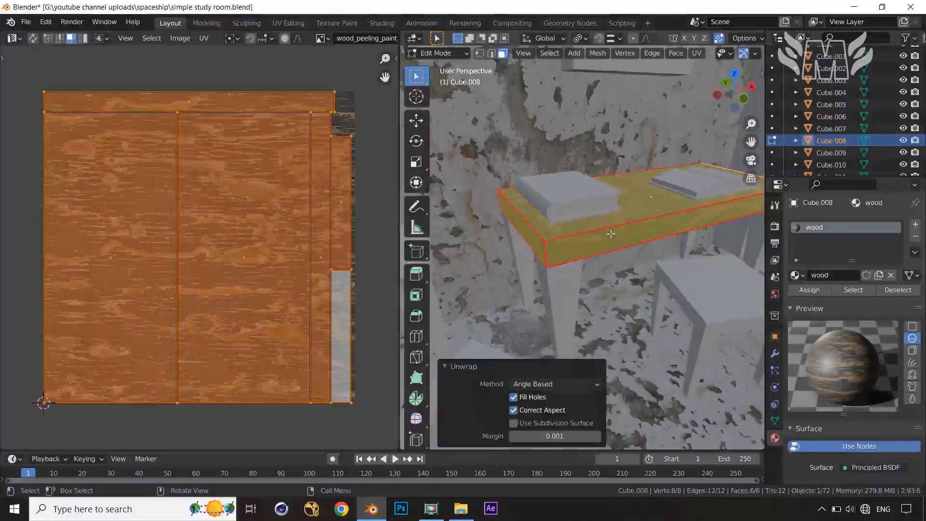
# Examine which UV island each tabletop face occupies and how the wood grain runs across the top and side faces.
pyautogui.scroll(2, 347, 206)
pyautogui.scroll(-2, 347, 207)
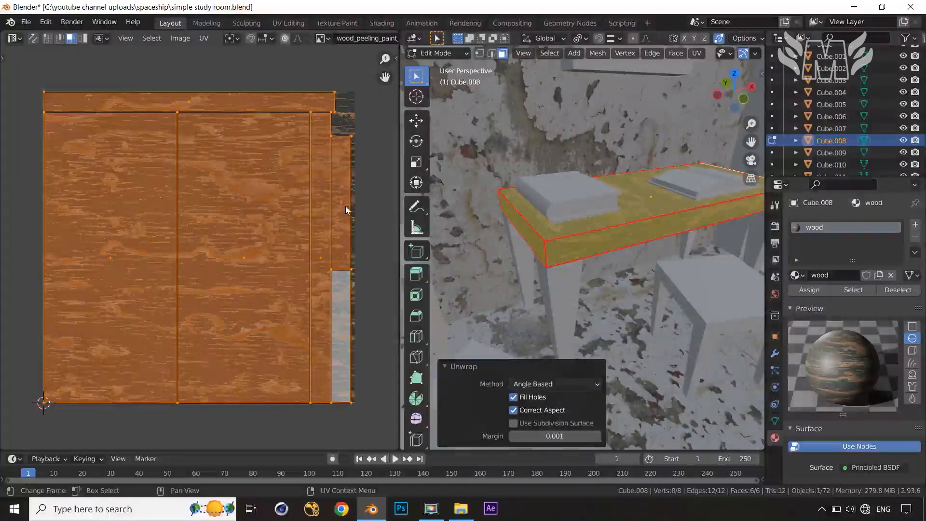
pyautogui.click(392, 217)
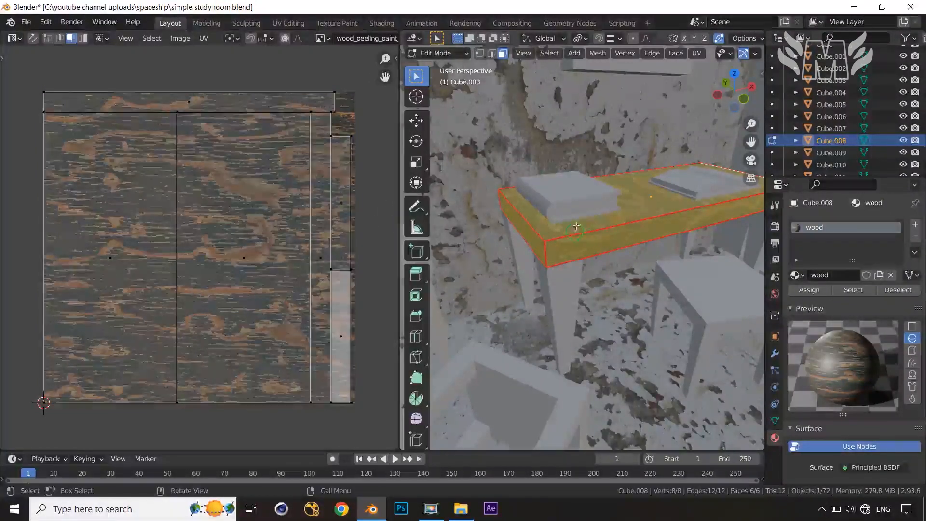
pyautogui.click(537, 246)
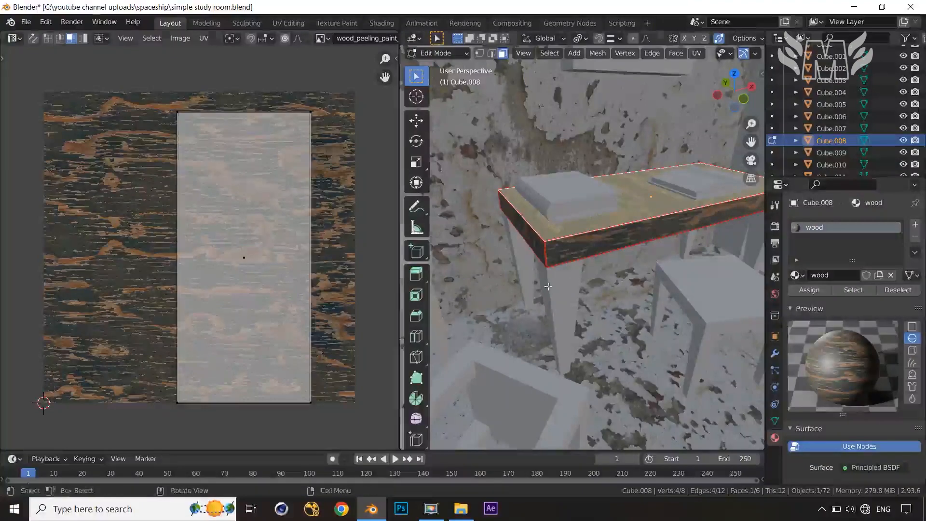
pyautogui.moveTo(596, 283); pyautogui.dragTo(481, 251, button='middle')
pyautogui.click(607, 242)
pyautogui.click(600, 230)
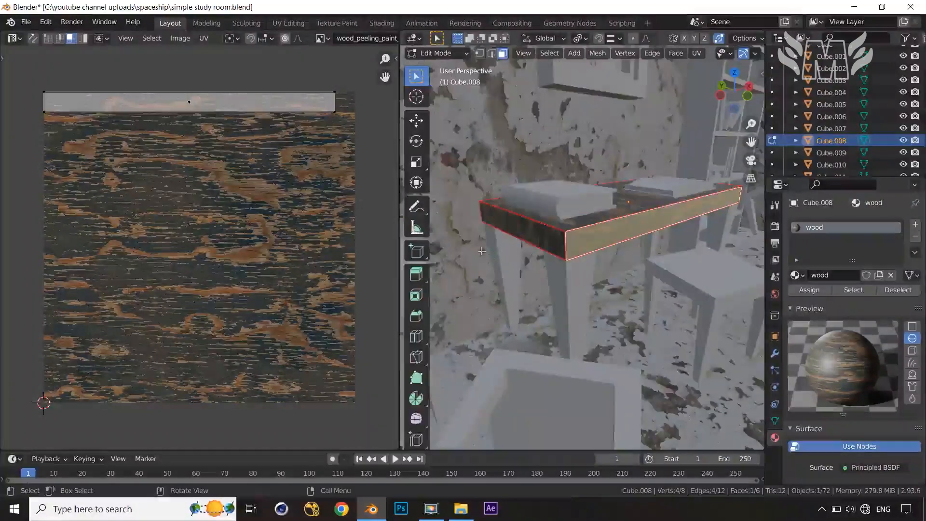
pyautogui.click(525, 230)
pyautogui.click(624, 276)
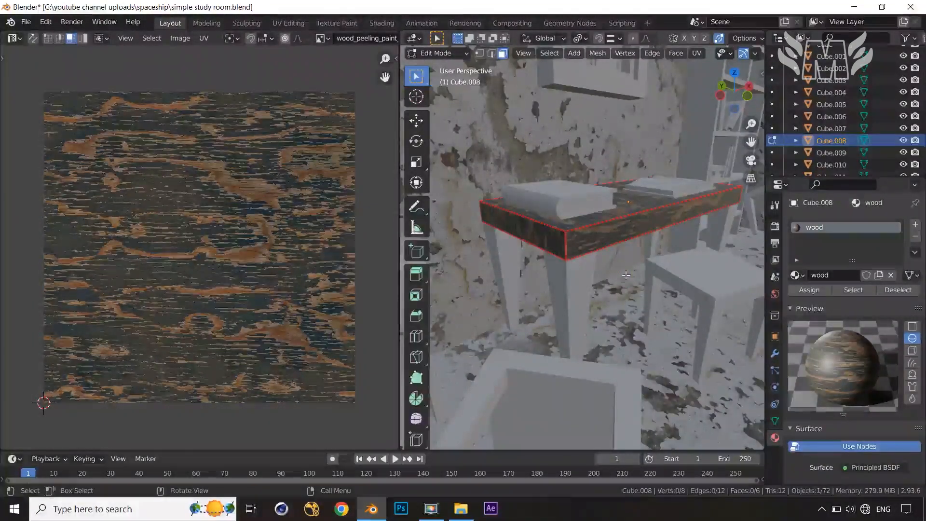
pyautogui.scroll(4, 616, 278)
pyautogui.moveTo(616, 277); pyautogui.dragTo(724, 301, button='middle')
pyautogui.scroll(-5, 598, 247)
pyautogui.moveTo(644, 314); pyautogui.dragTo(660, 344, button='middle')
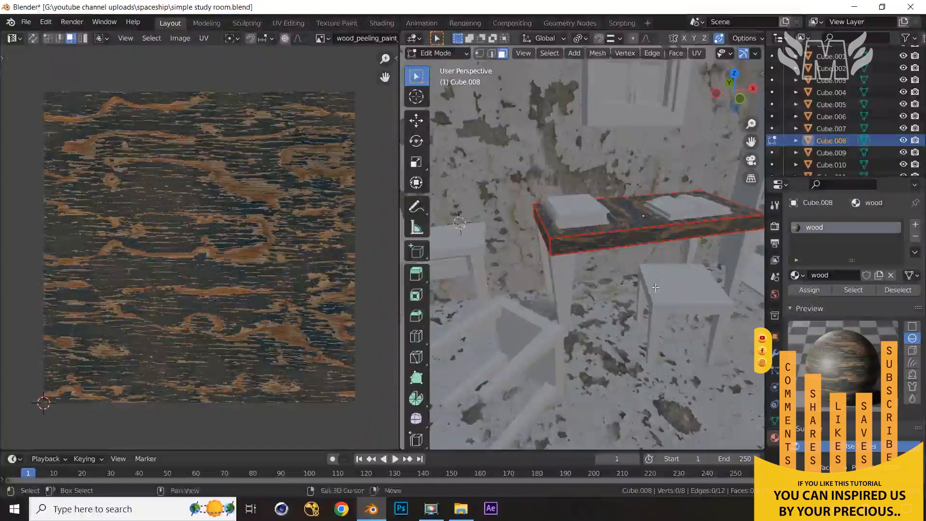
pyautogui.keyDown('shift'); pyautogui.moveTo(655, 288); pyautogui.dragTo(622, 291, button='middle'); pyautogui.keyUp('shift')
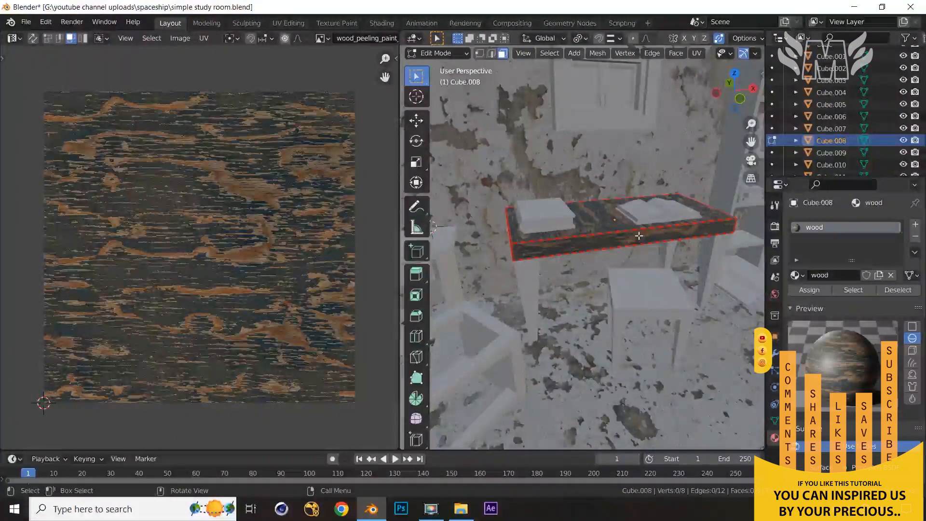
pyautogui.moveTo(623, 244); pyautogui.dragTo(630, 241, button='middle')
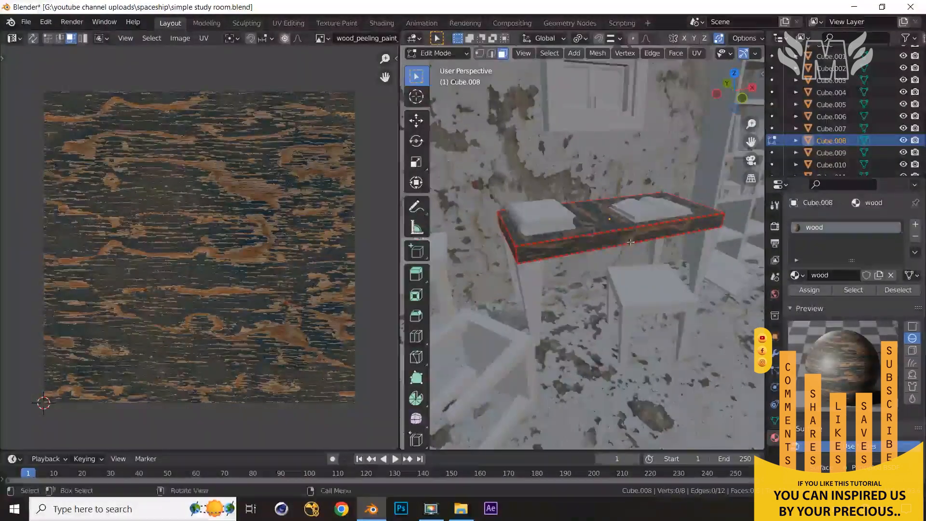
# Return to Object Mode and hide the room's wall object to clear the view around the table.
pyautogui.press('Tab')
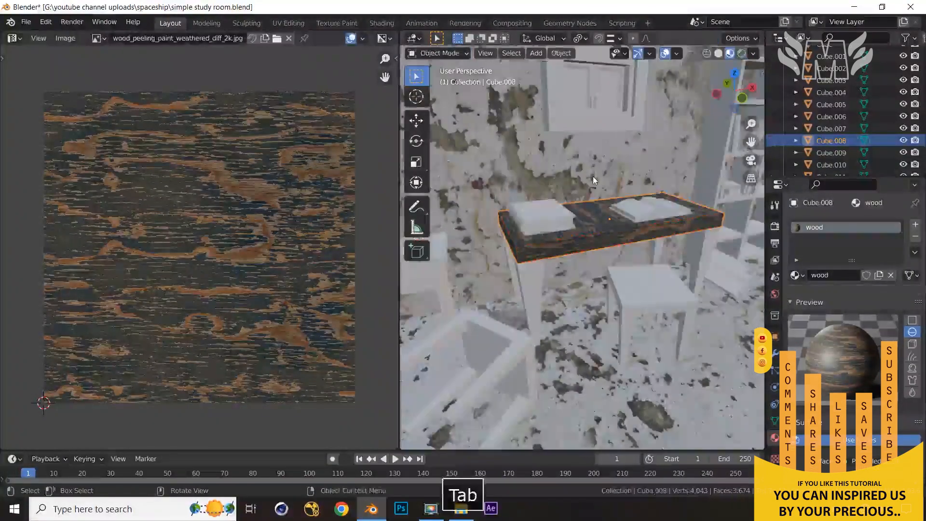
pyautogui.click(592, 175)
pyautogui.press('h')
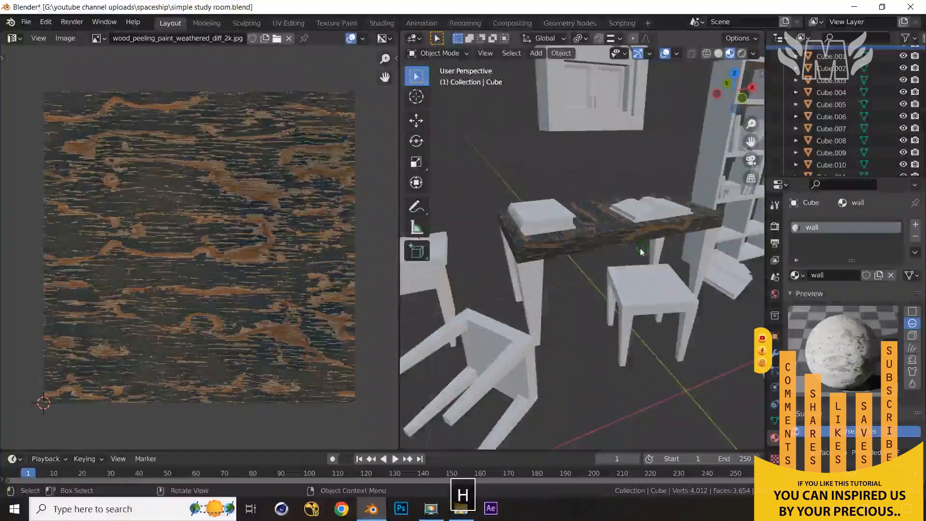
# Enter Edit Mode on the tabletop and select its two long side faces.
pyautogui.moveTo(598, 227); pyautogui.dragTo(533, 228, button='middle')
pyautogui.click(612, 239)
pyautogui.press('Tab')
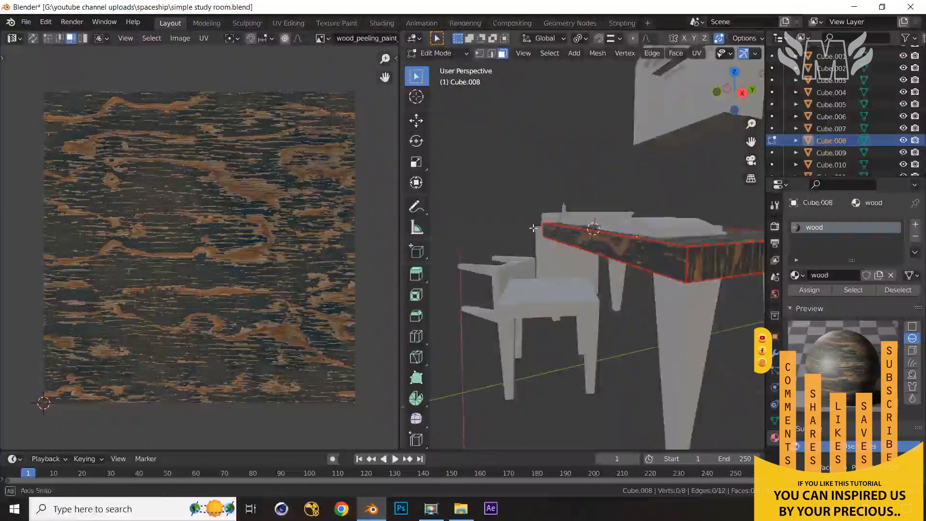
pyautogui.click(612, 250)
pyautogui.moveTo(611, 250); pyautogui.dragTo(593, 287, button='middle')
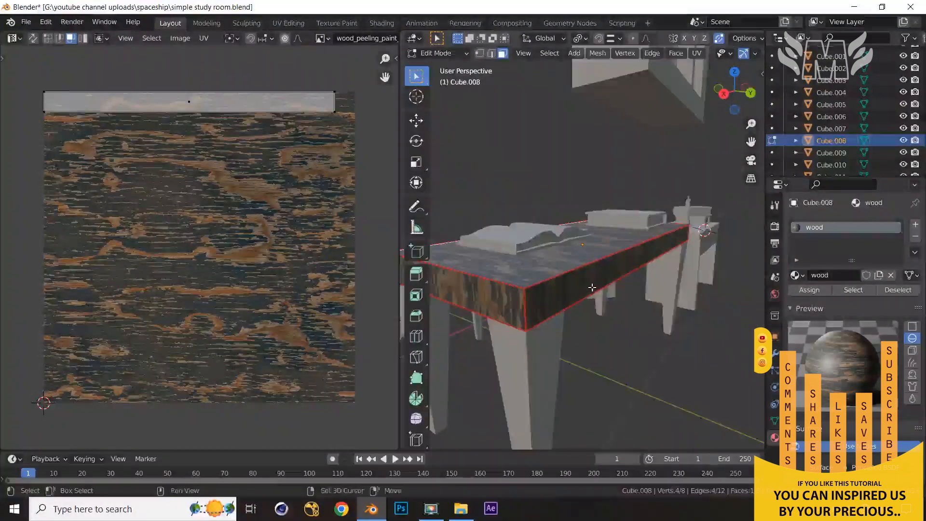
pyautogui.keyDown('shift'); pyautogui.click(589, 283); pyautogui.keyUp('shift')
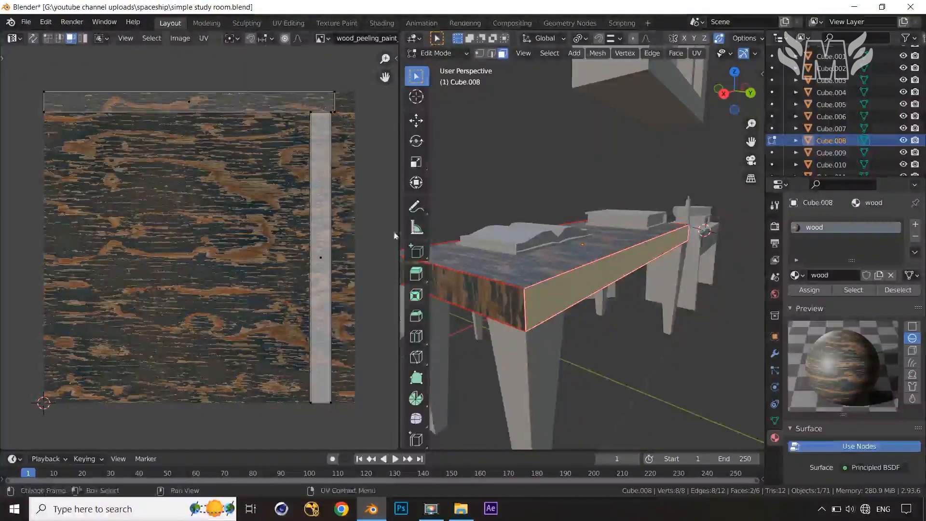
pyautogui.moveTo(444, 282); pyautogui.dragTo(511, 285, button='middle')
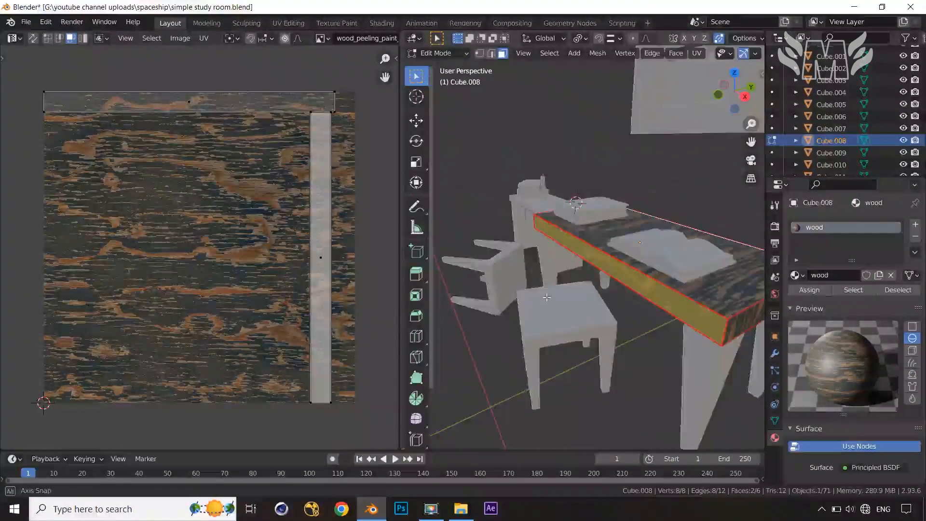
# Rotate the vertical long-side UV island 90° and move it directly below the horizontal long-side island.
pyautogui.click(320, 284)
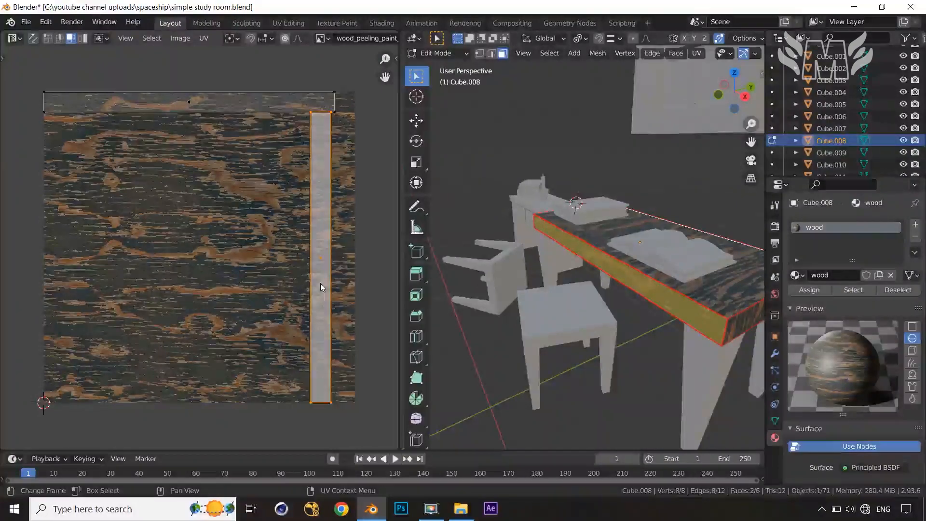
pyautogui.write('r')
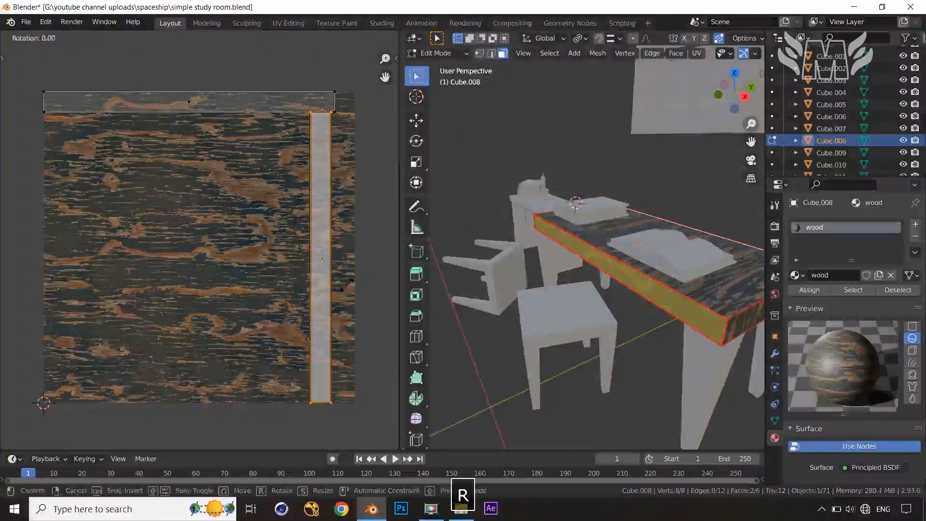
pyautogui.write('90')
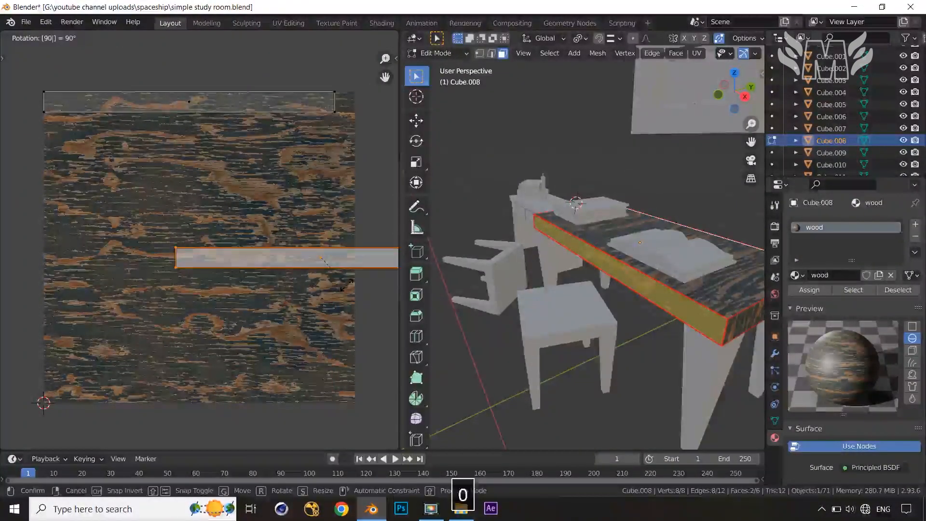
pyautogui.press('Return')
pyautogui.press('g')
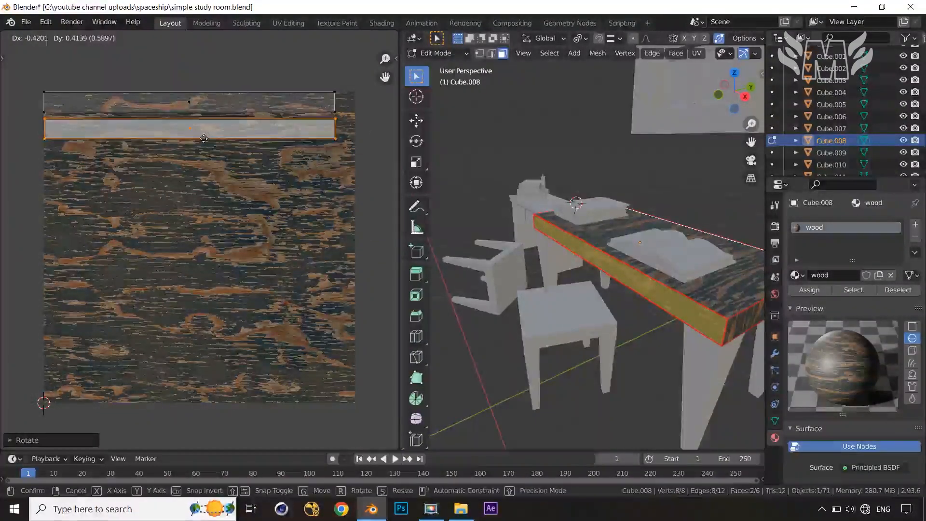
pyautogui.click(204, 138)
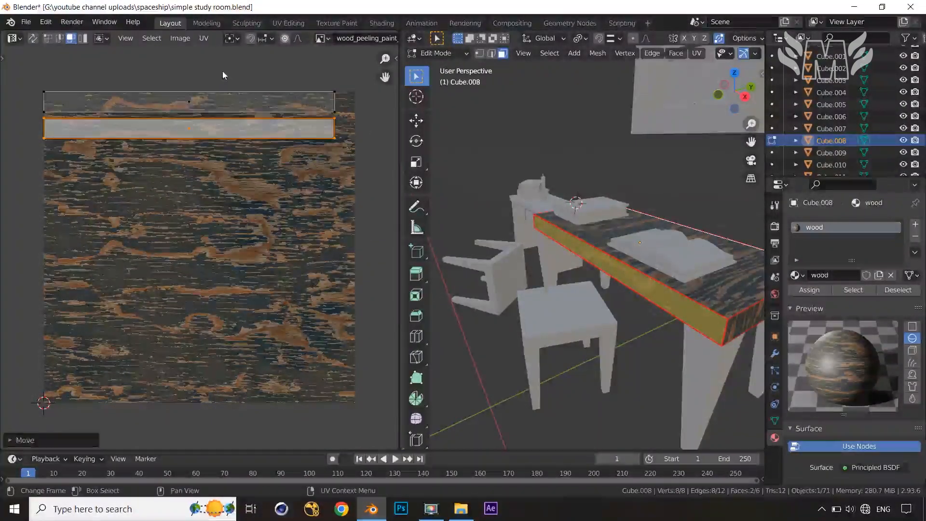
# Select both long-side UV islands and move them together above the wood texture image.
pyautogui.press('a')
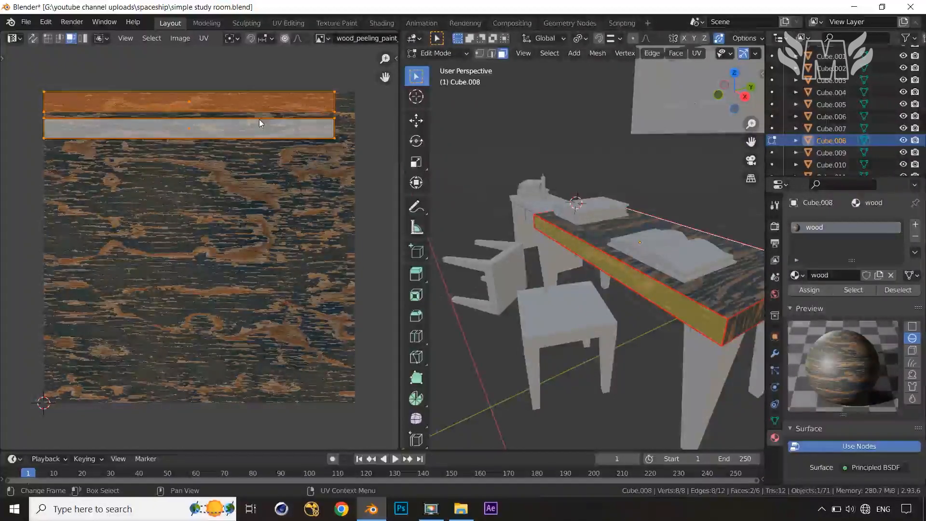
pyautogui.press('g')
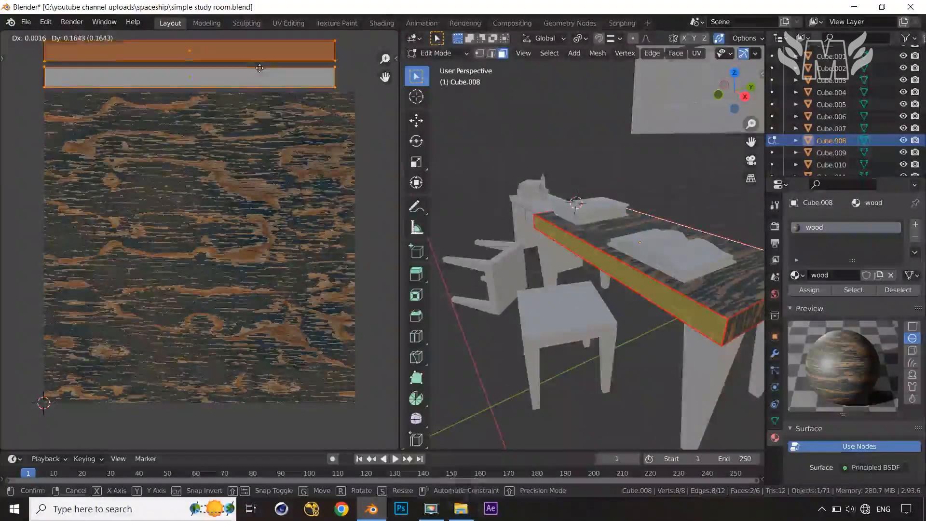
pyautogui.click(270, 100)
# Select the tabletop's two short side faces, rotate their UV islands 90° and move them below the texture image.
pyautogui.moveTo(693, 285); pyautogui.dragTo(516, 244, button='middle')
pyautogui.click(660, 295)
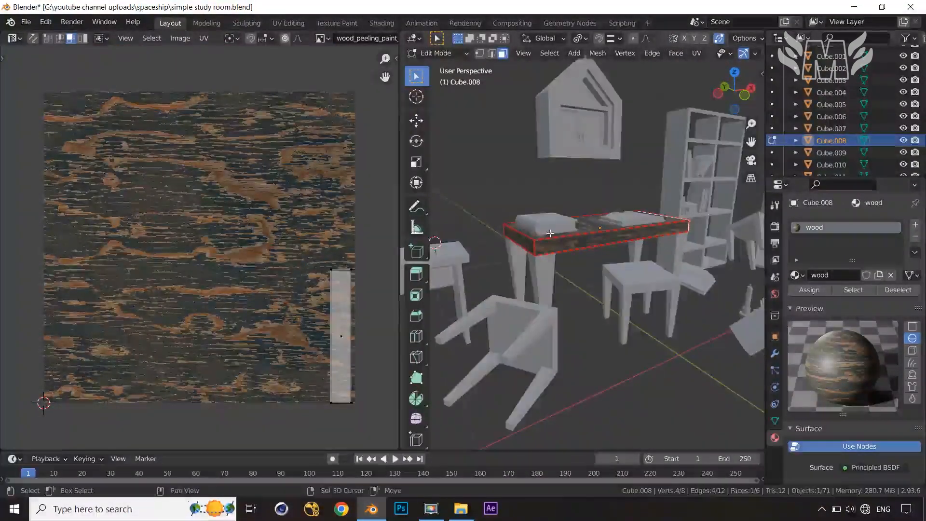
pyautogui.keyDown('shift'); pyautogui.click(516, 244); pyautogui.keyUp('shift')
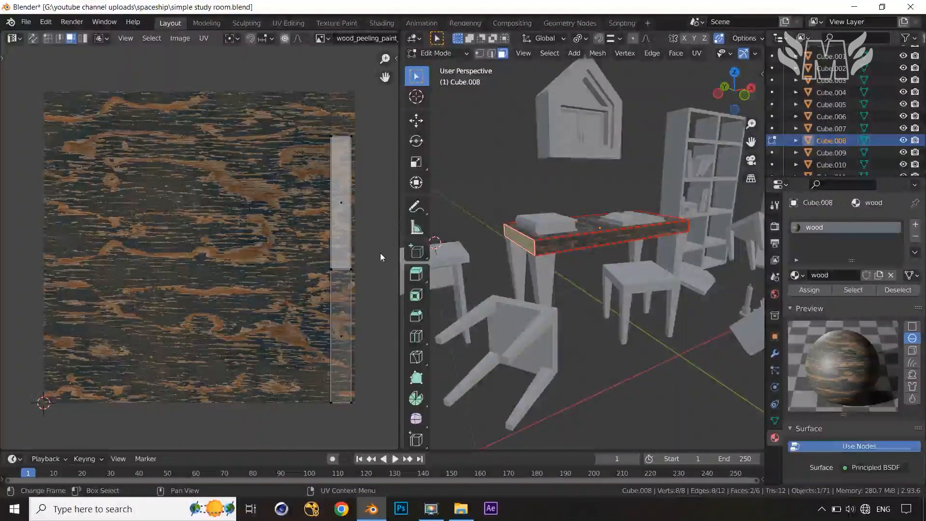
pyautogui.press('a')
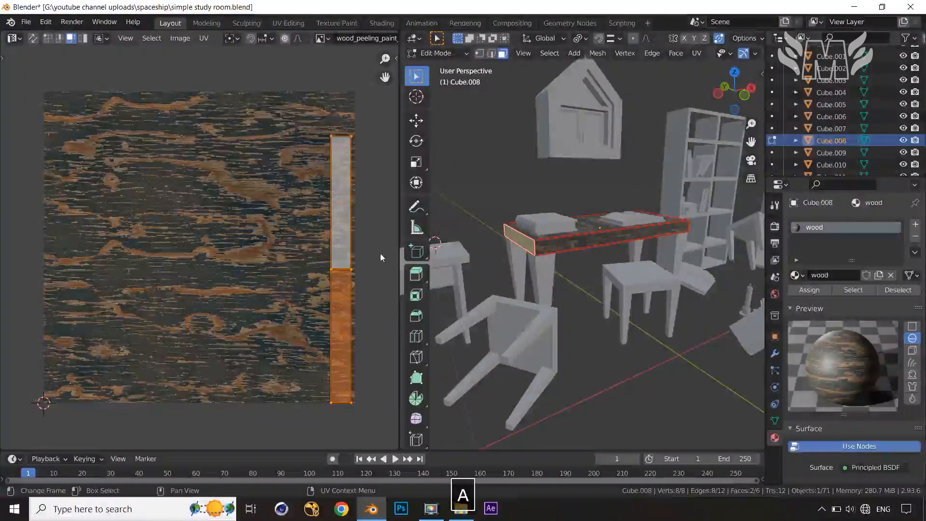
pyautogui.press('r')
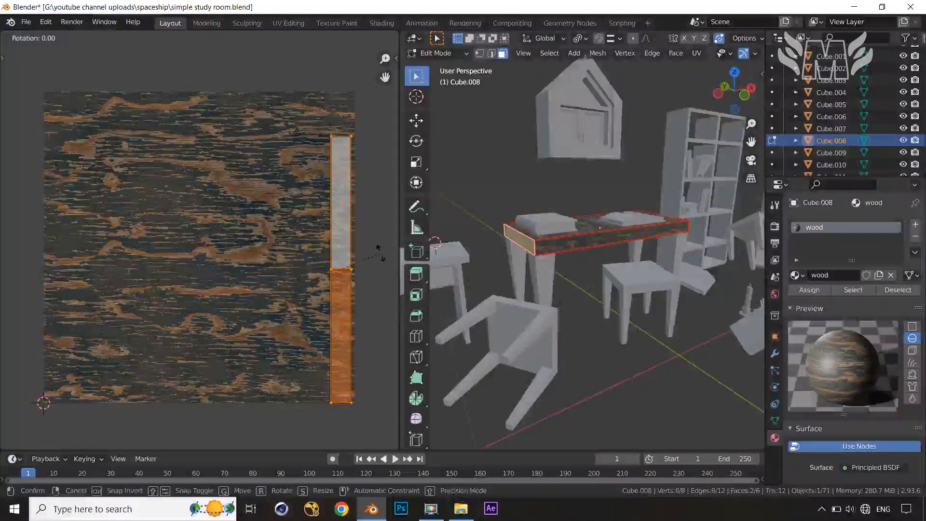
pyautogui.press('9')
pyautogui.press('0')
pyautogui.press('Return')
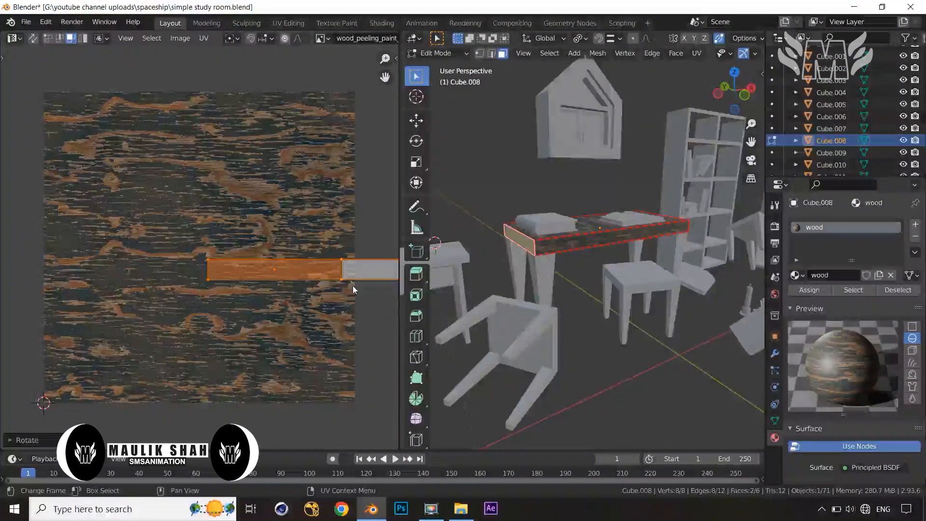
pyautogui.press('g')
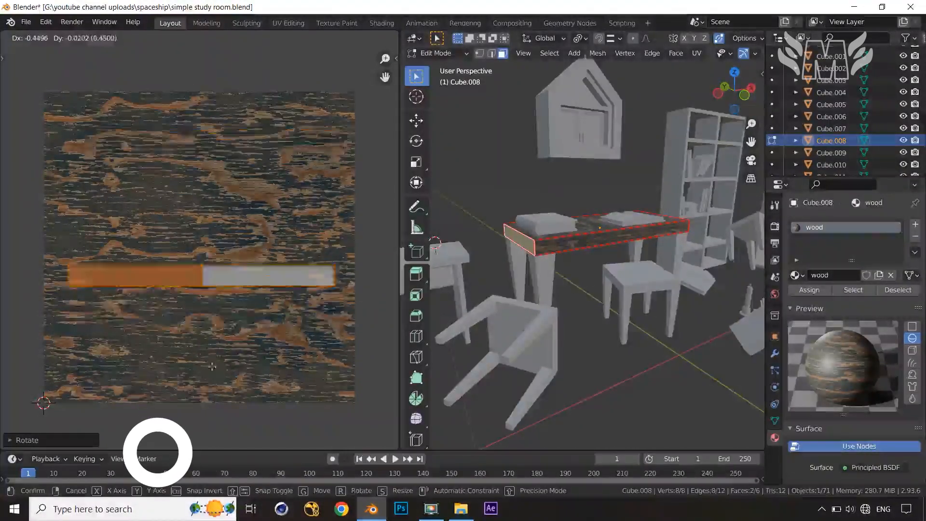
pyautogui.click(196, 448)
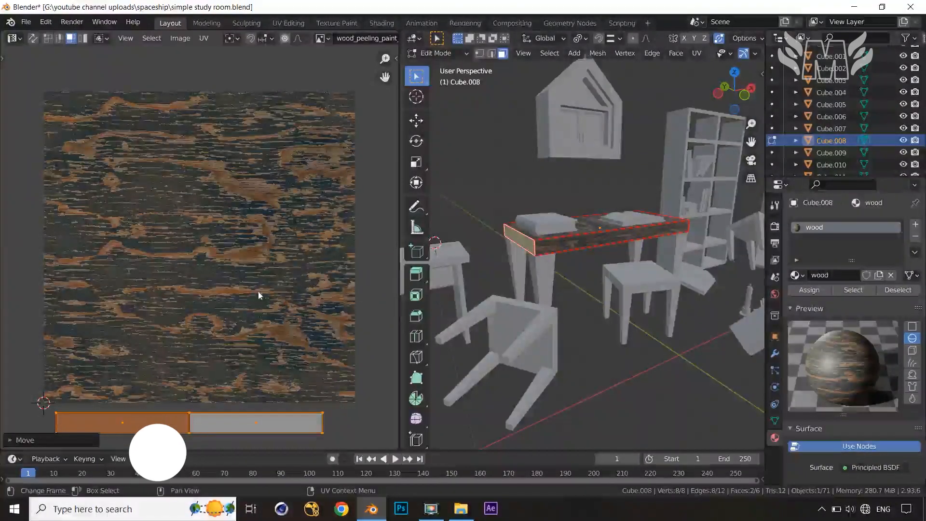
# Select the tabletop's top and bottom faces and rotate their UV islands 90°.
pyautogui.click(594, 220)
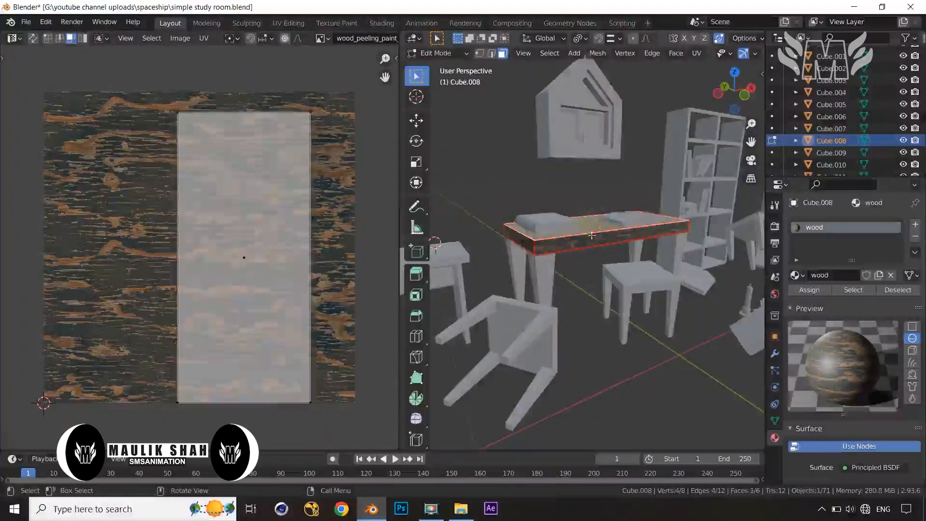
pyautogui.moveTo(594, 220); pyautogui.dragTo(584, 241, button='middle')
pyautogui.keyDown('shift'); pyautogui.click(582, 248); pyautogui.keyUp('shift')
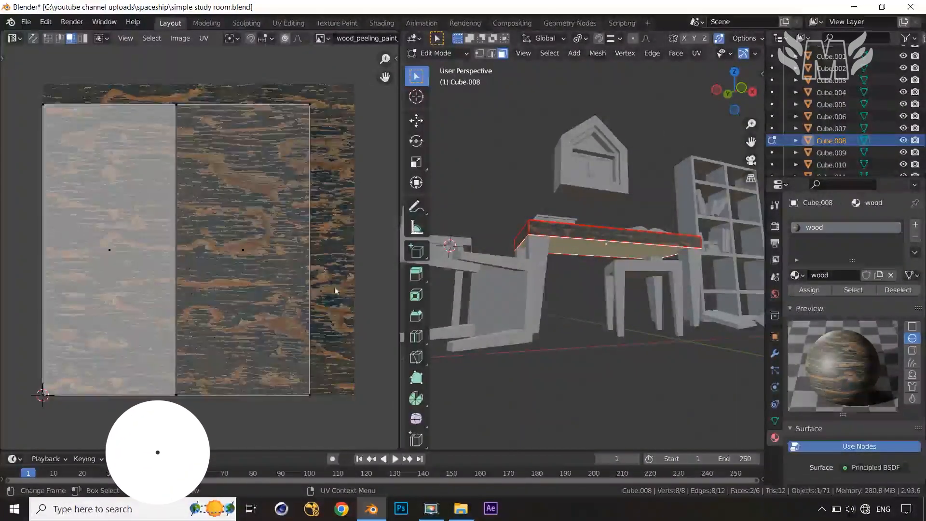
pyautogui.press('a')
pyautogui.write('r')
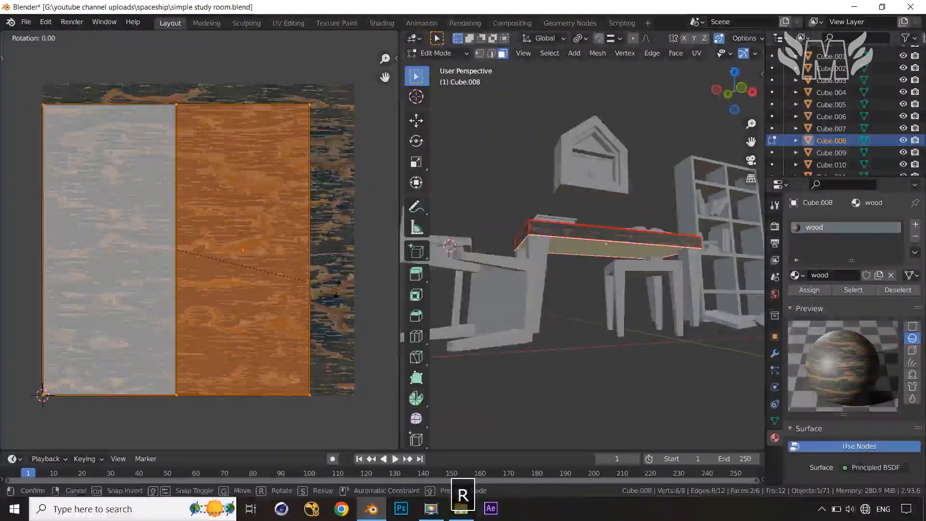
pyautogui.write('90')
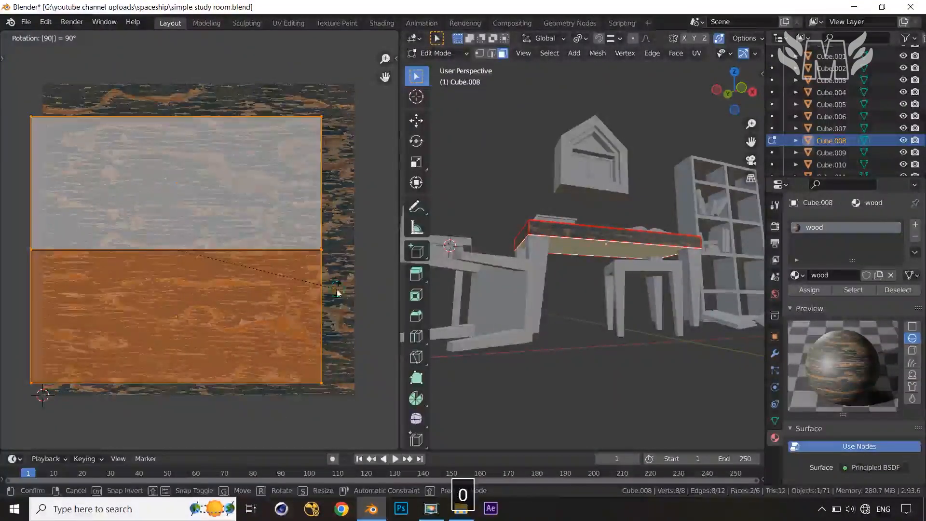
pyautogui.press('Return')
# Scale down the tabletop's top and bottom UV islands together and move them onto the lower part of the wood texture image.
pyautogui.press('s')
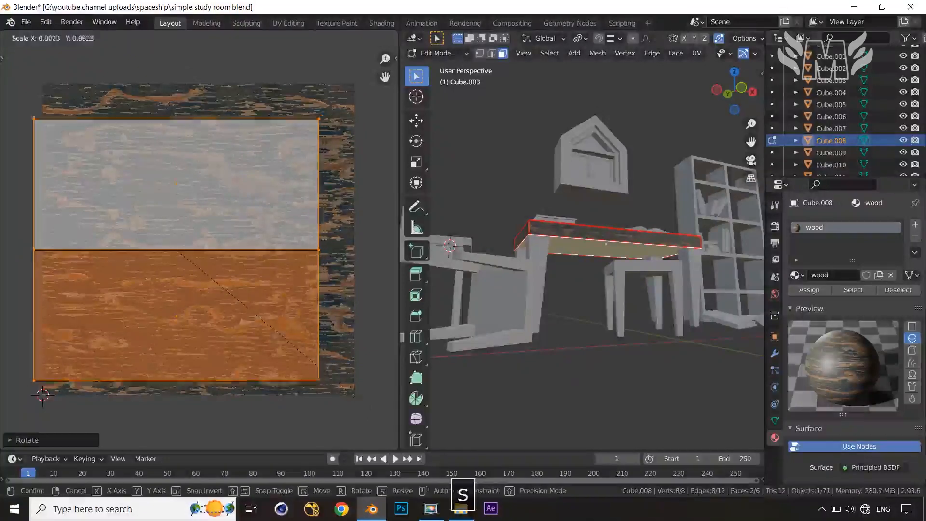
pyautogui.click(341, 371)
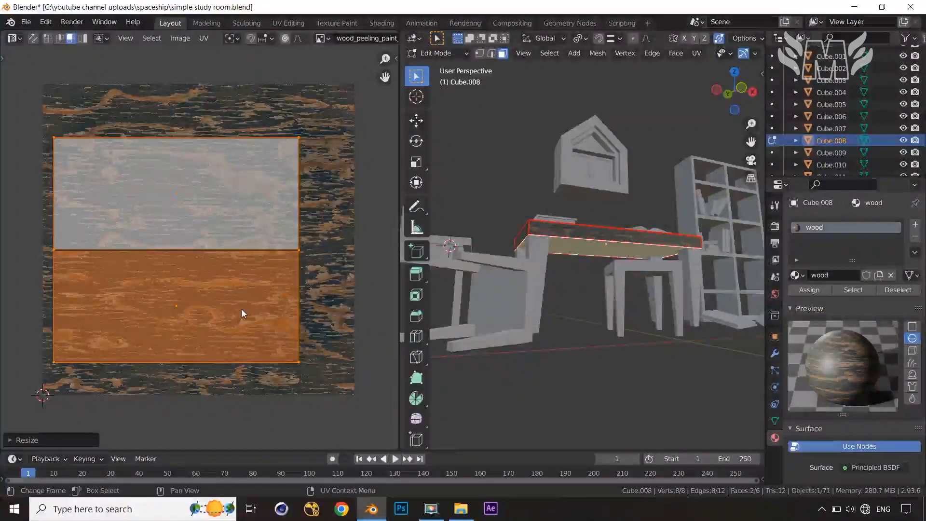
pyautogui.press('g')
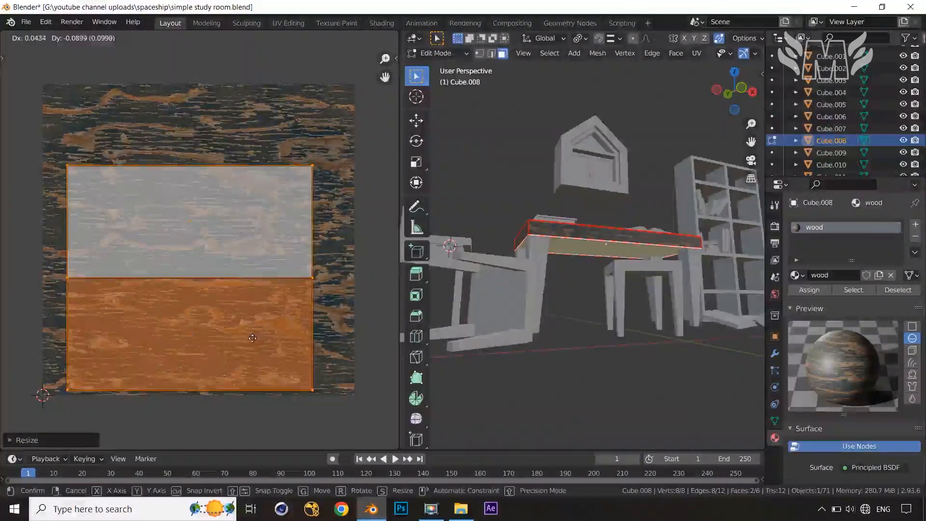
pyautogui.click(252, 338)
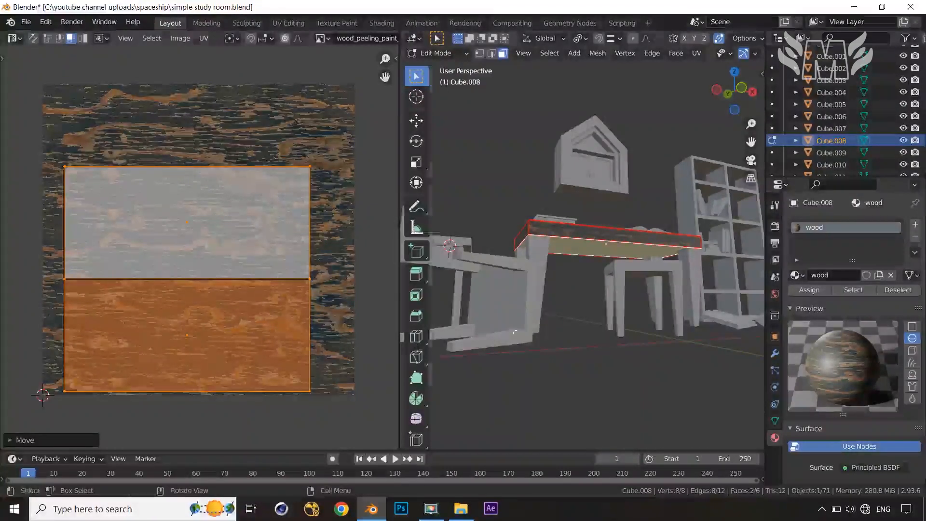
# Select both short-side UV islands, scale them to about the width of the top-face island and place them directly above it.
pyautogui.press('a')
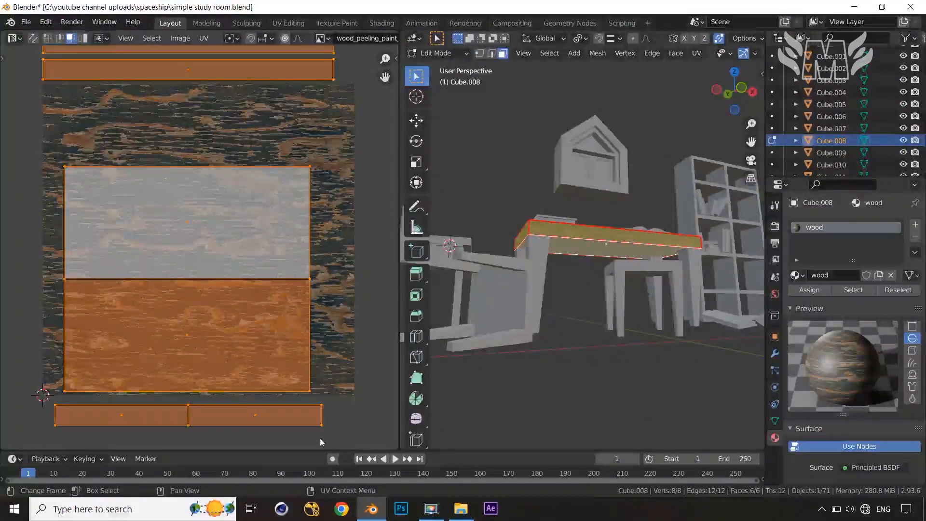
pyautogui.moveTo(352, 410); pyautogui.dragTo(163, 424)
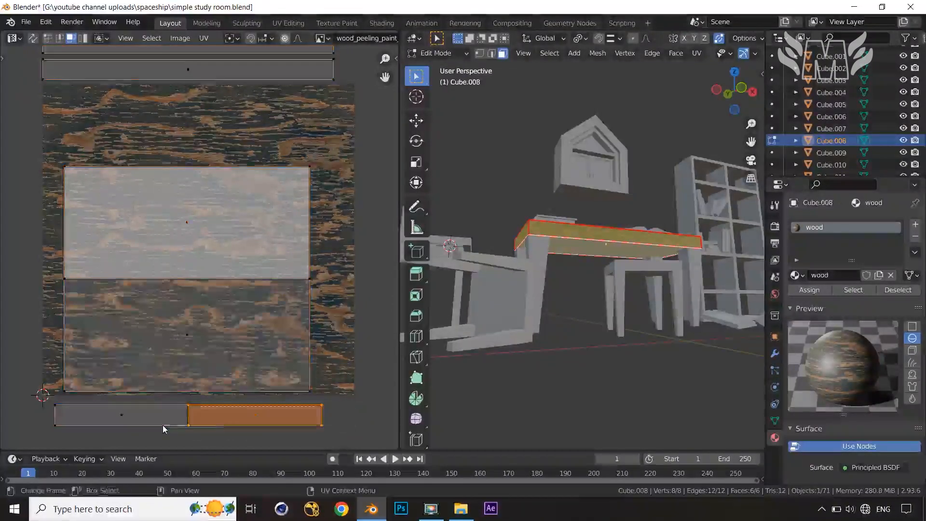
pyautogui.keyDown('shift'); pyautogui.click(166, 419); pyautogui.keyUp('shift')
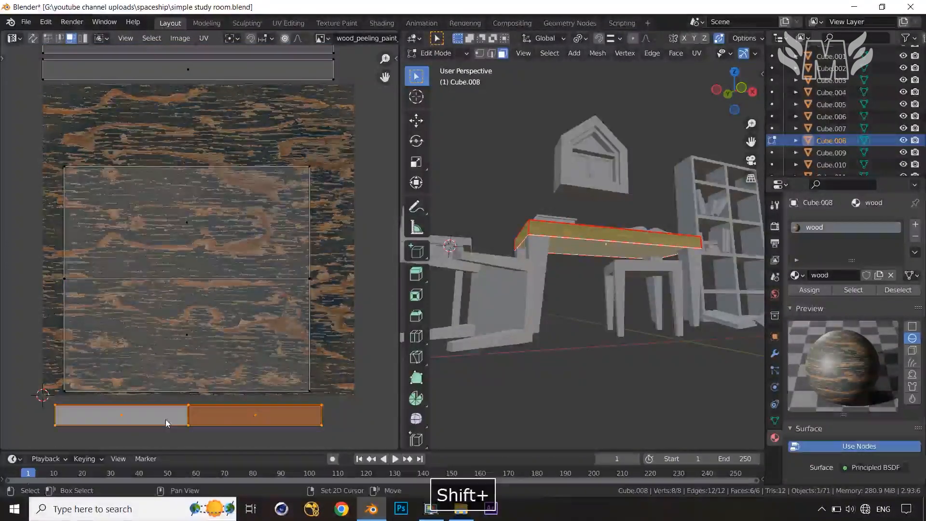
pyautogui.press('g')
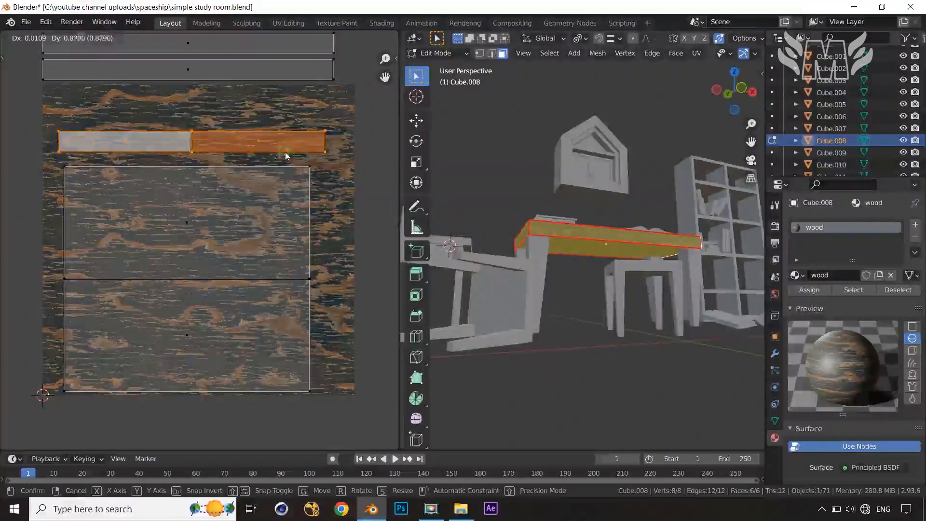
pyautogui.click(285, 150)
pyautogui.press('s')
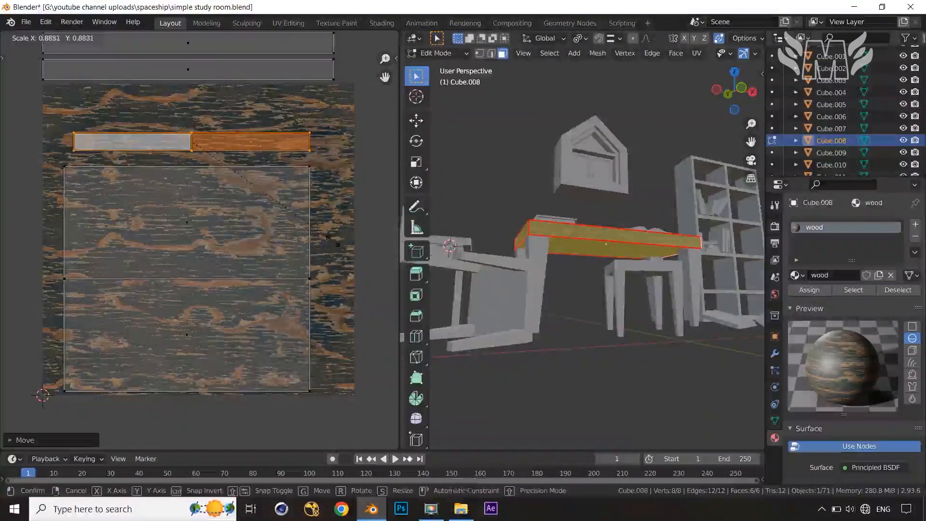
pyautogui.click(340, 245)
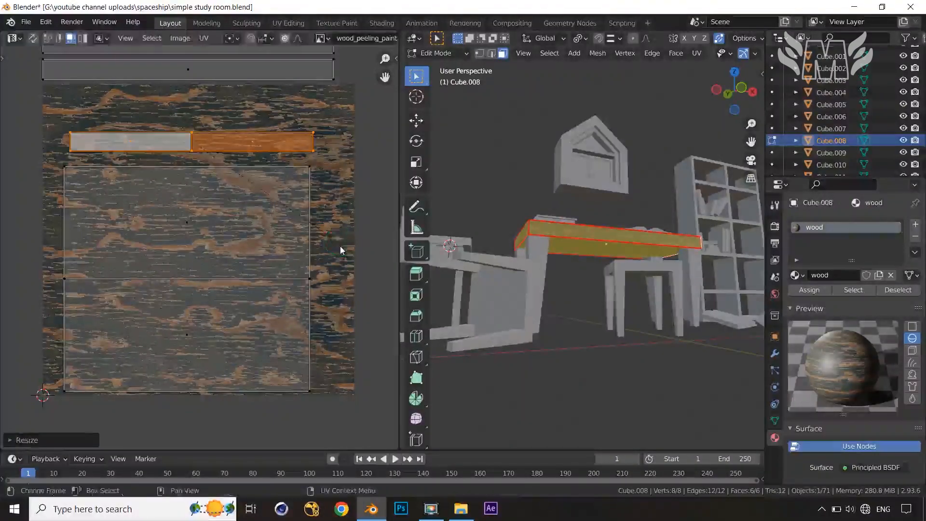
pyautogui.press('g')
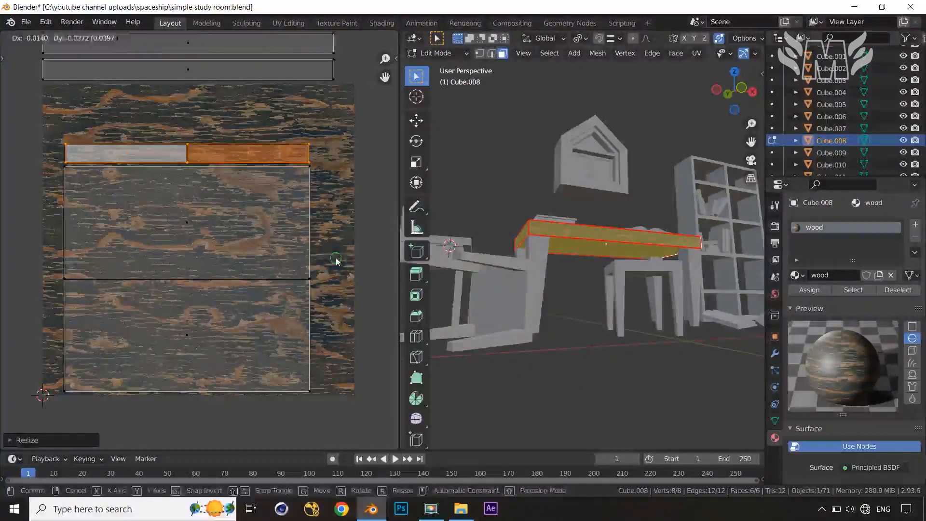
pyautogui.click(339, 254)
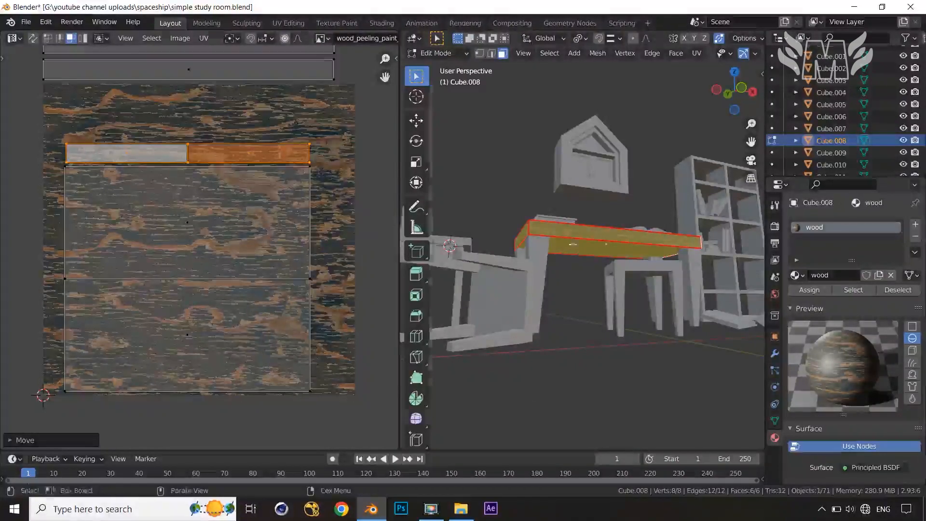
# Select both long-side UV islands, scale them down and move them inside the texture image, just above the short-side islands.
pyautogui.keyDown('shift'); pyautogui.scroll(3, 342, 160); pyautogui.keyUp('shift')
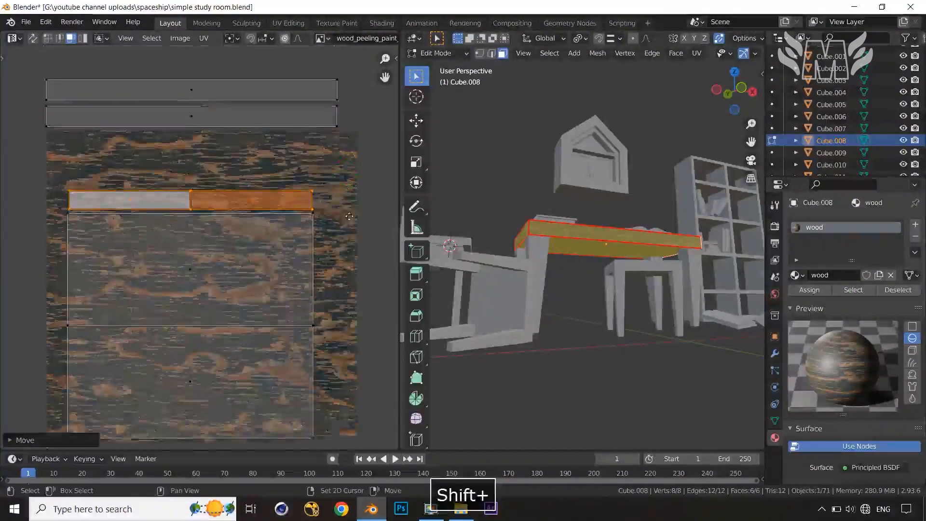
pyautogui.moveTo(340, 71); pyautogui.dragTo(25, 113)
pyautogui.press('s')
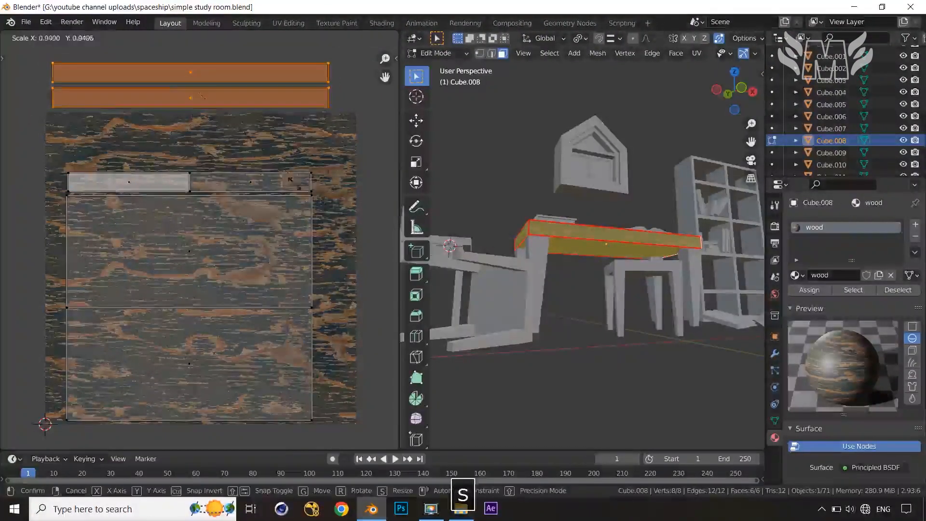
pyautogui.click(312, 183)
pyautogui.press('g')
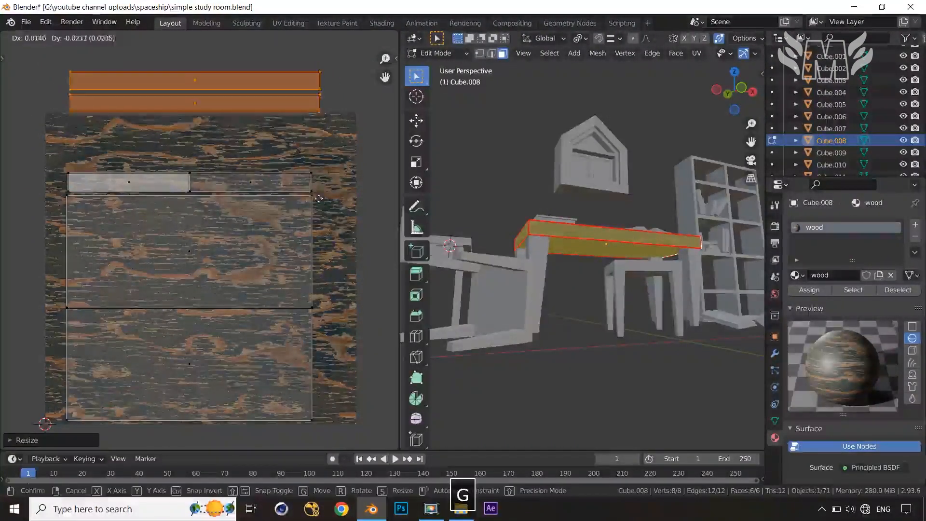
pyautogui.click(313, 248)
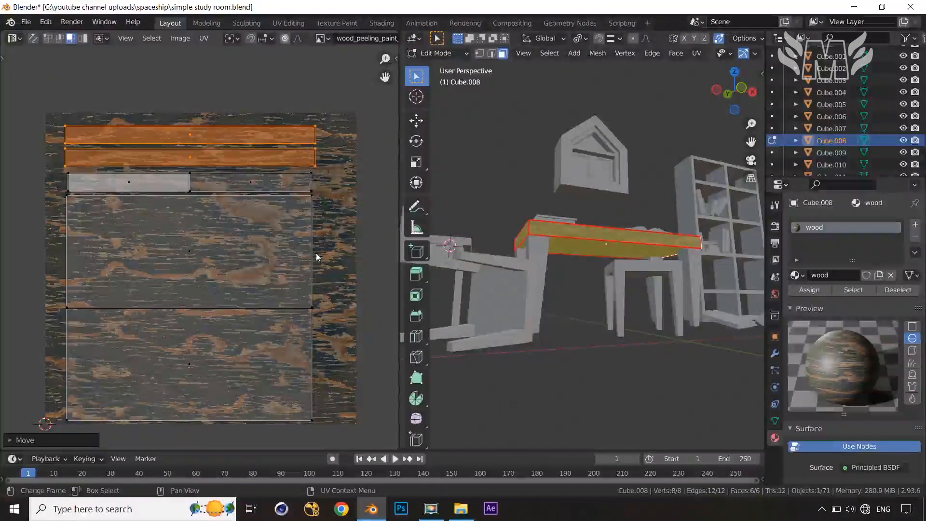
# Deselect all of the tabletop's faces and return to Object Mode.
pyautogui.press('a')
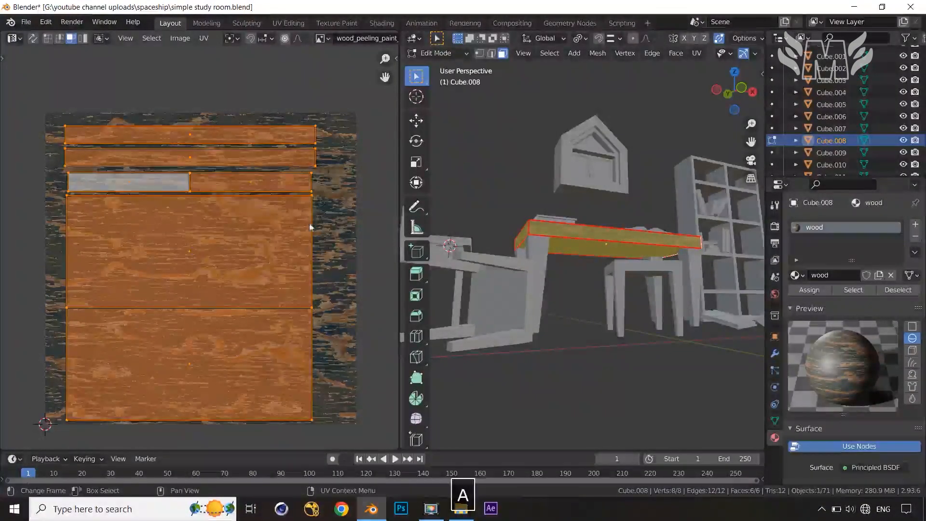
pyautogui.hotkey('alt', 'a')
pyautogui.moveTo(612, 321); pyautogui.dragTo(621, 268, button='middle')
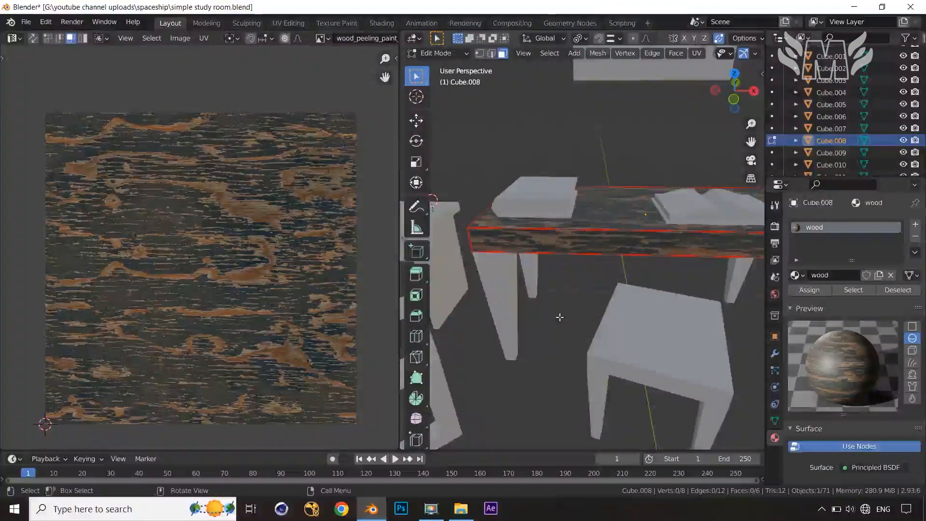
pyautogui.press('v')
pyautogui.press('Tab')
# Widen the 3D view and examine the textures on the walls, floor, tables, window and bookshelves from several angles.
pyautogui.moveTo(565, 285); pyautogui.dragTo(602, 306, button='middle')
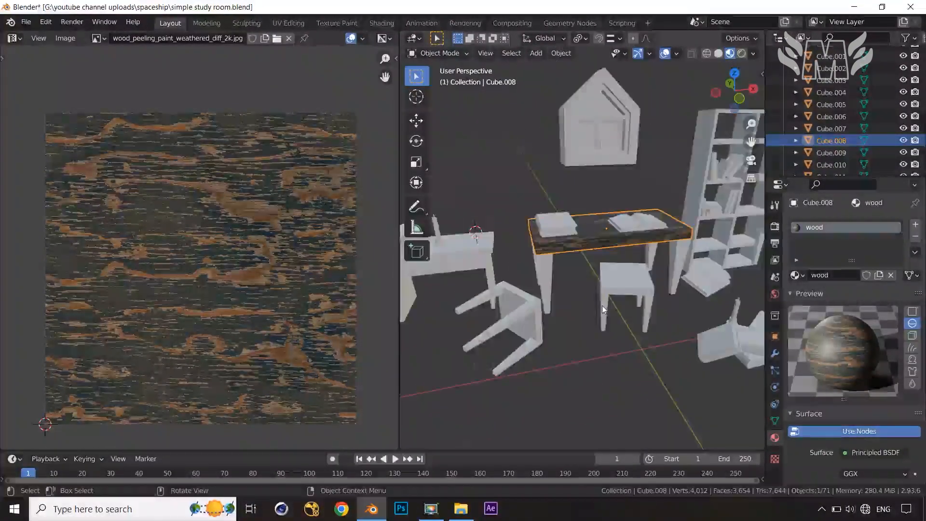
pyautogui.scroll(-2, 573, 311)
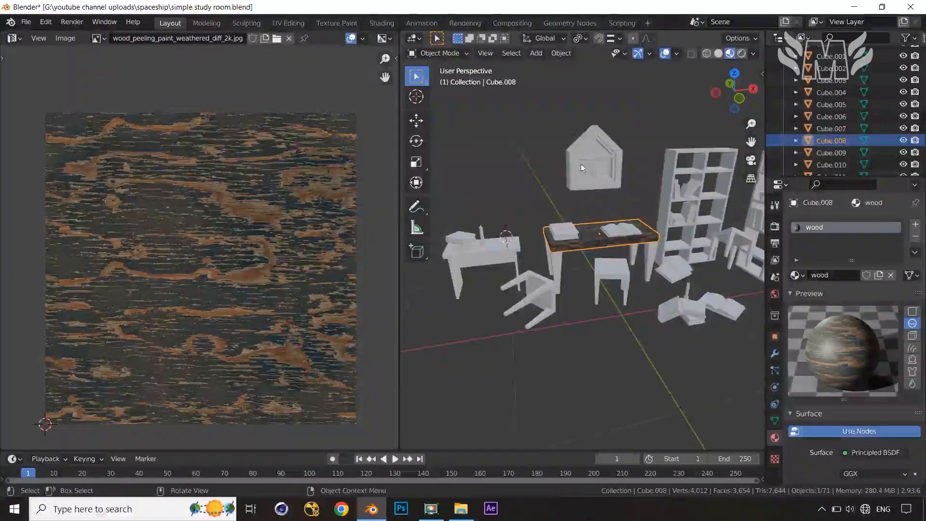
pyautogui.keyDown('shift'); pyautogui.moveTo(688, 211); pyautogui.dragTo(569, 212, button='middle'); pyautogui.keyUp('shift')
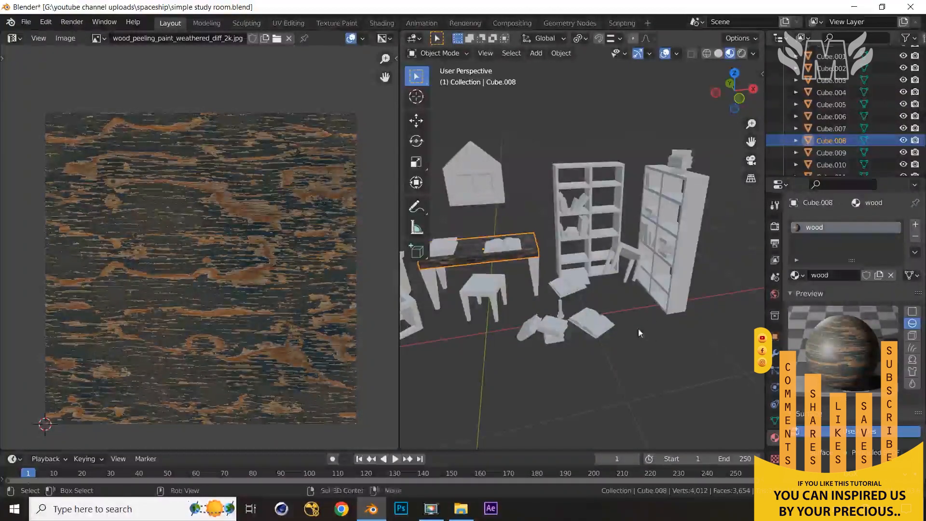
pyautogui.keyDown('shift'); pyautogui.moveTo(638, 328); pyautogui.dragTo(692, 332, button='middle'); pyautogui.keyUp('shift')
pyautogui.moveTo(609, 358); pyautogui.dragTo(627, 338, button='middle')
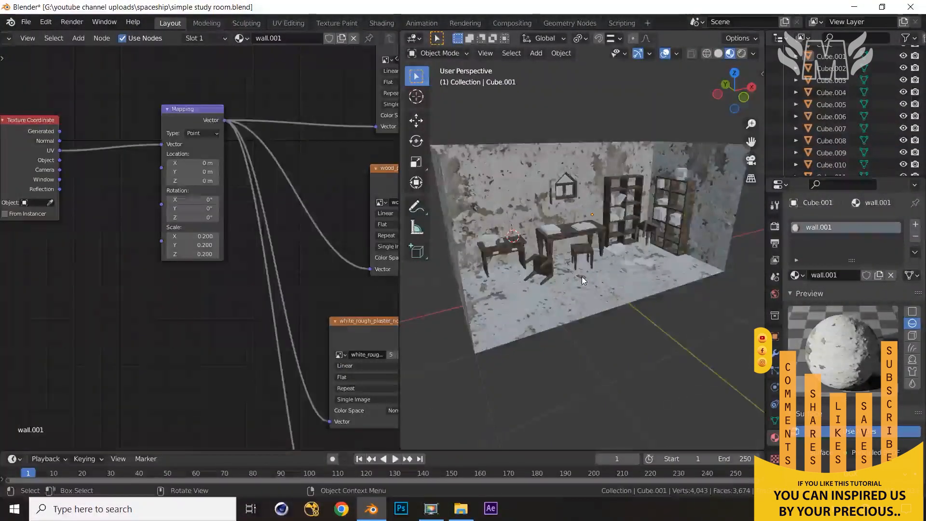
pyautogui.scroll(5, 581, 276)
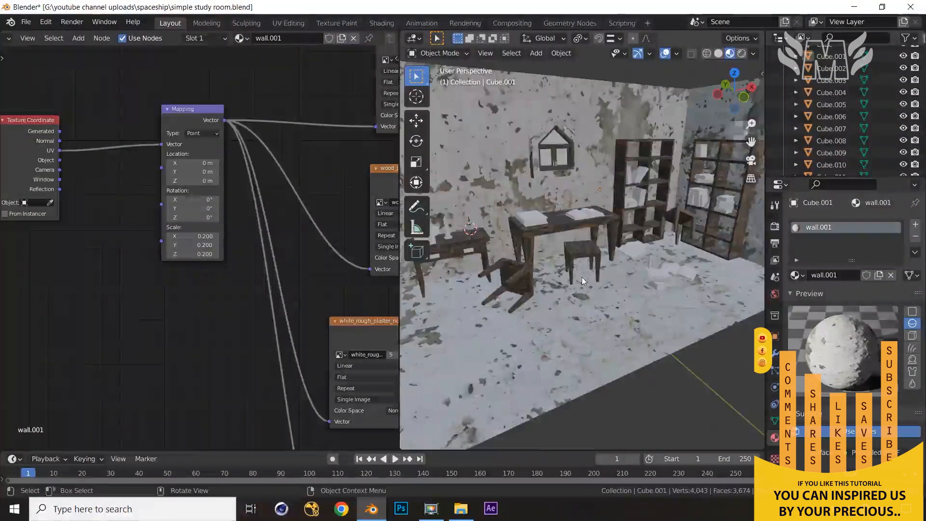
pyautogui.moveTo(601, 276); pyautogui.dragTo(586, 275, button='middle')
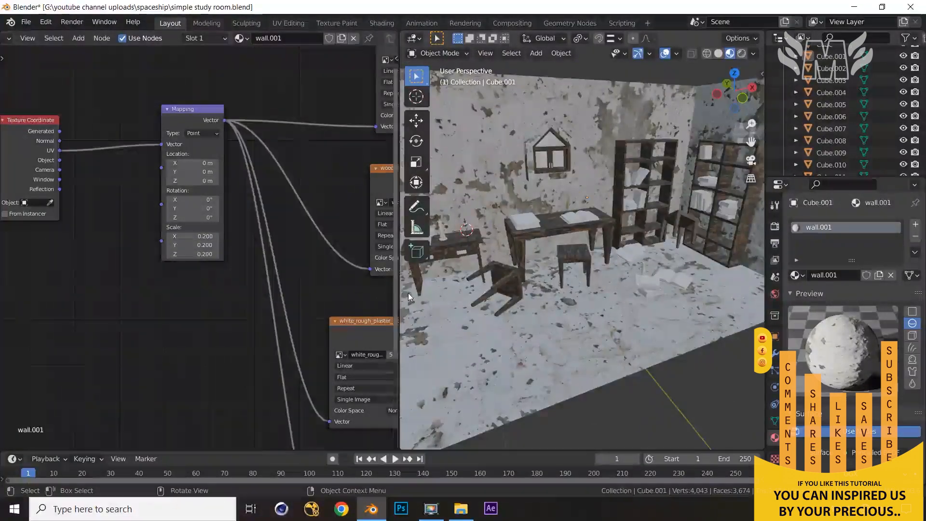
pyautogui.moveTo(400, 291); pyautogui.dragTo(209, 270)
pyautogui.moveTo(514, 272)
pyautogui.mouseDown(button='middle')
pyautogui.moveTo(488, 253)
pyautogui.moveTo(451, 256)
pyautogui.moveTo(461, 274)
pyautogui.moveTo(510, 279)
pyautogui.mouseUp(button='middle')
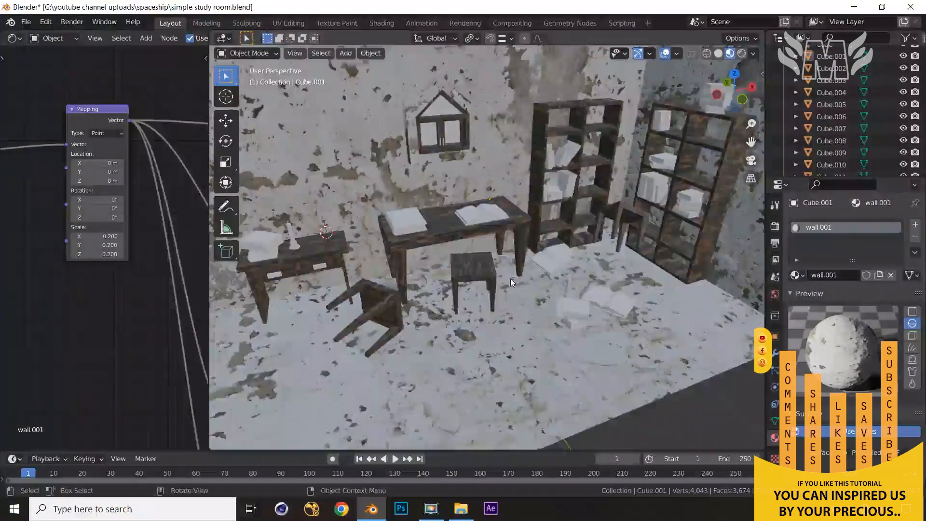
pyautogui.moveTo(435, 159); pyautogui.dragTo(457, 171, button='middle')
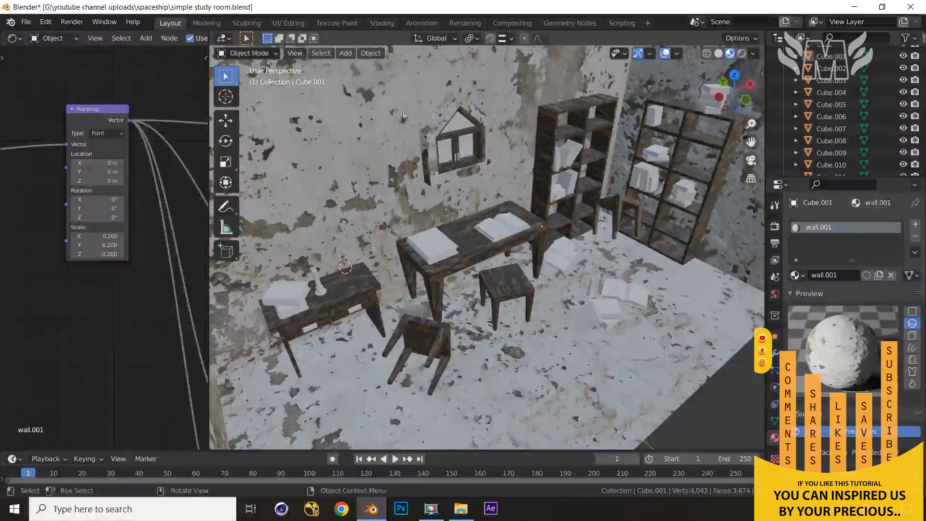
pyautogui.scroll(5, 462, 144)
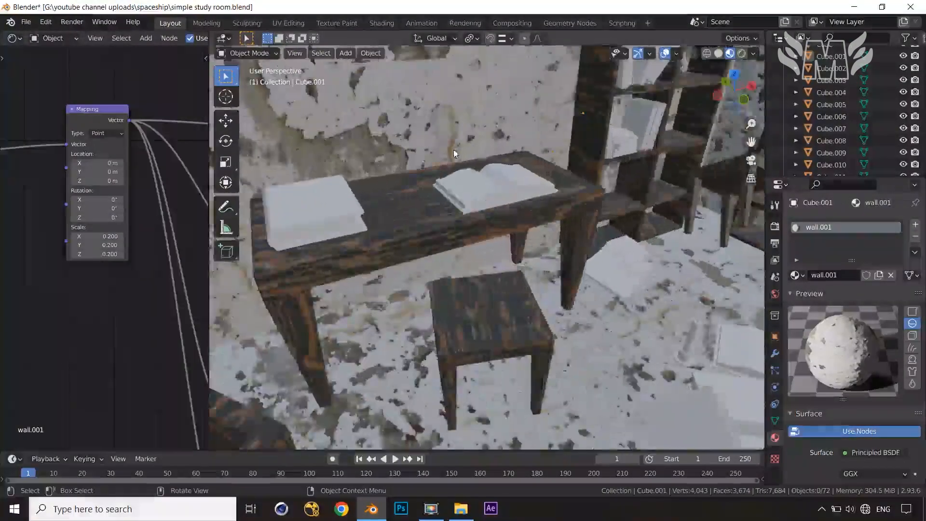
pyautogui.keyDown('shift'); pyautogui.moveTo(459, 125); pyautogui.dragTo(487, 172, button='middle'); pyautogui.keyUp('shift')
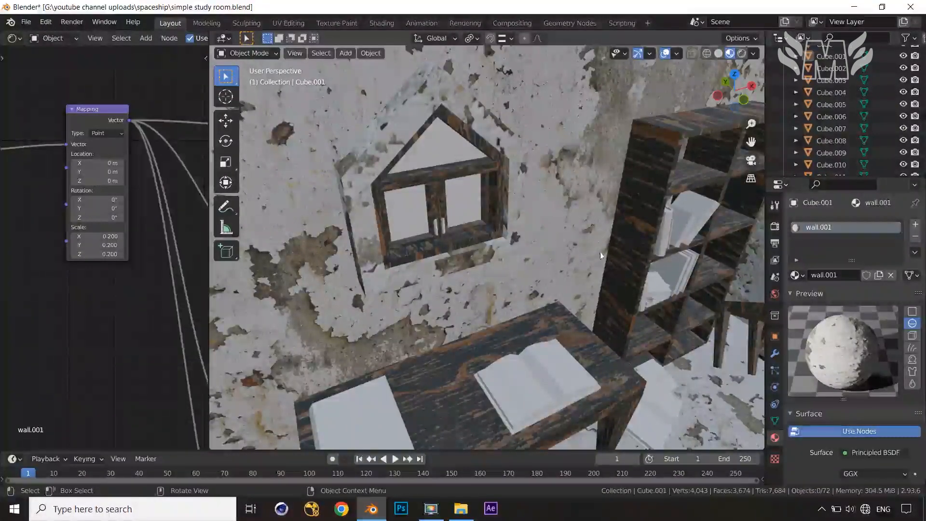
pyautogui.moveTo(602, 255); pyautogui.dragTo(516, 260, button='middle')
# Select the bookshelf beside the table to examine its material nodes, and look closely at the wood grain on the stool.
pyautogui.click(569, 229)
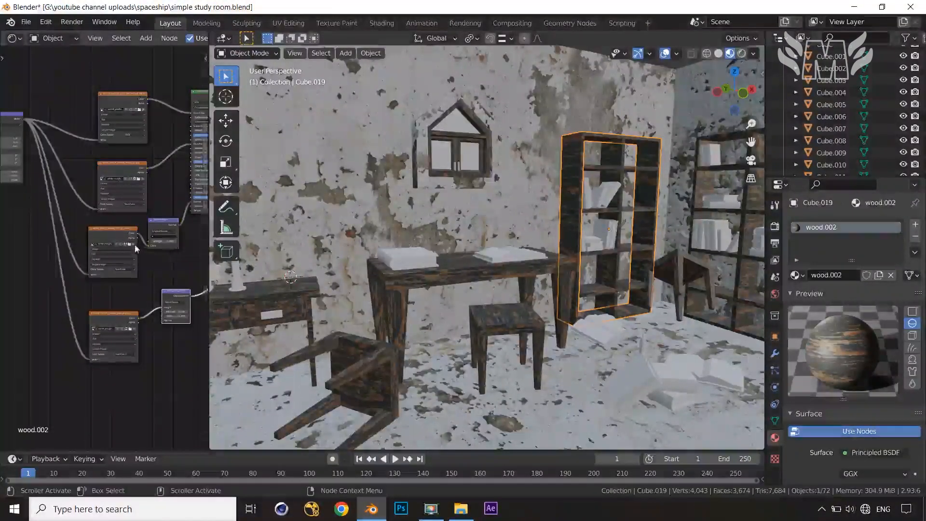
pyautogui.scroll(-2, 137, 248)
pyautogui.moveTo(455, 342); pyautogui.dragTo(547, 320, button='middle')
pyautogui.scroll(3, 530, 313)
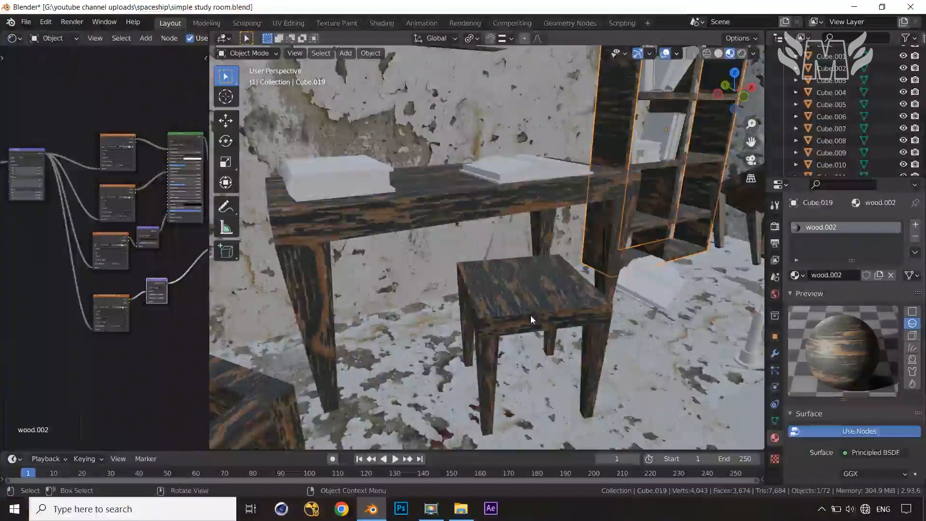
pyautogui.scroll(2, 531, 315)
# Select the stool's seat and make its shared wood material a single-user copy, enlarging the node editor.
pyautogui.click(526, 331)
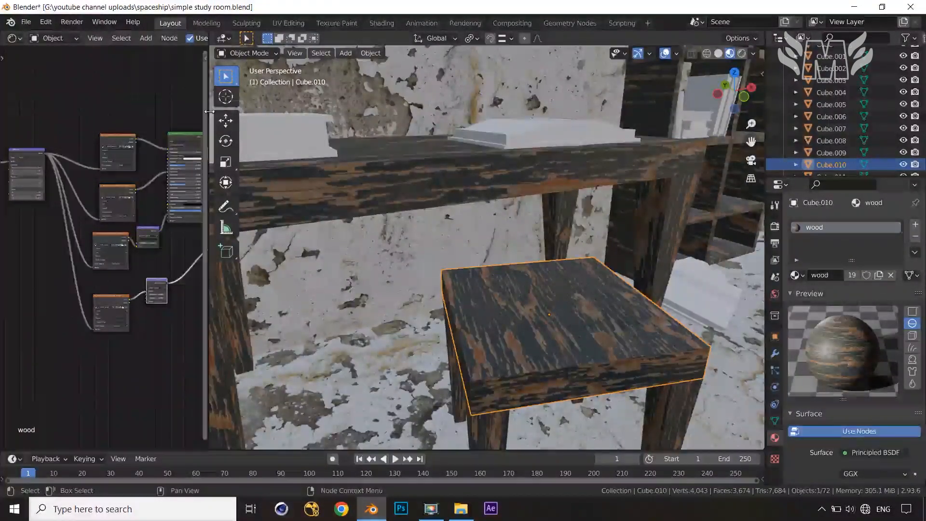
pyautogui.moveTo(322, 111); pyautogui.dragTo(432, 109)
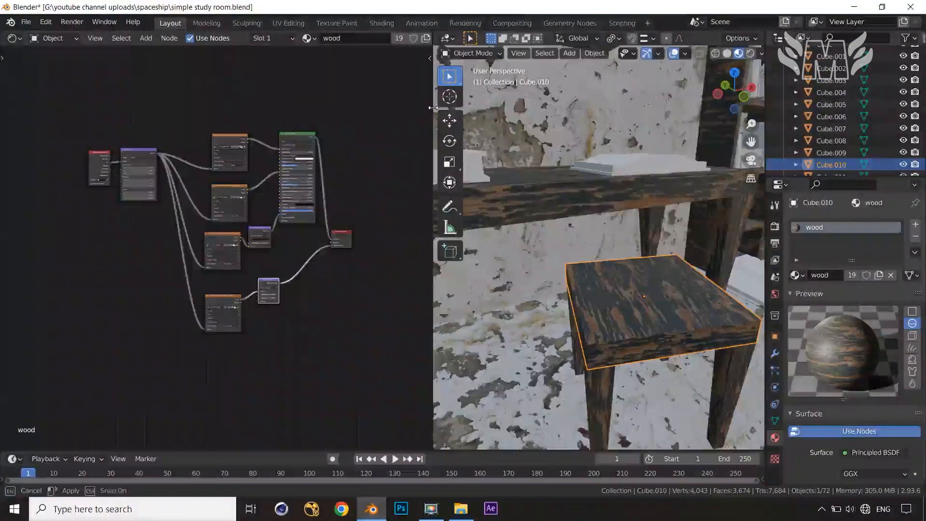
pyautogui.click(400, 38)
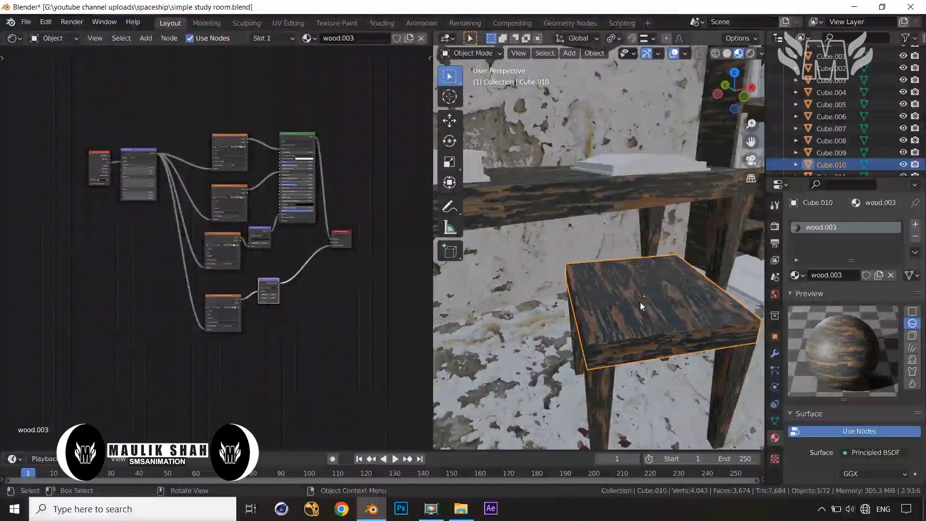
# Set the Mapping node's X, Y and Z scale to 0.2 in the stool seat's wood material.
pyautogui.scroll(6, 304, 262)
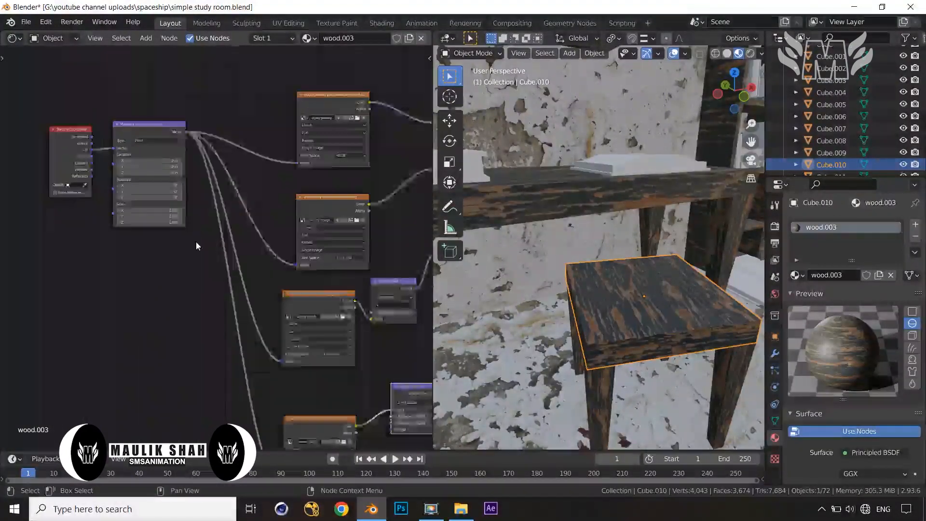
pyautogui.moveTo(111, 188); pyautogui.dragTo(111, 206)
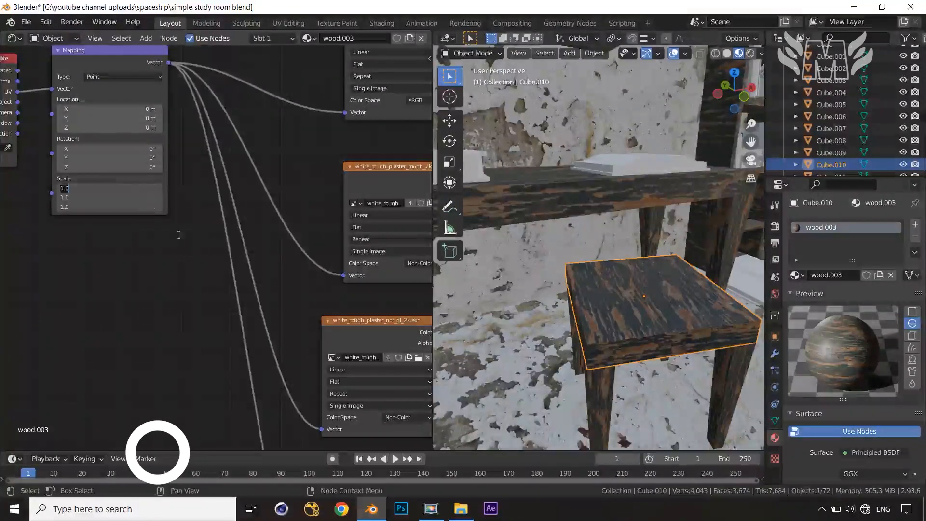
pyautogui.write('0.2')
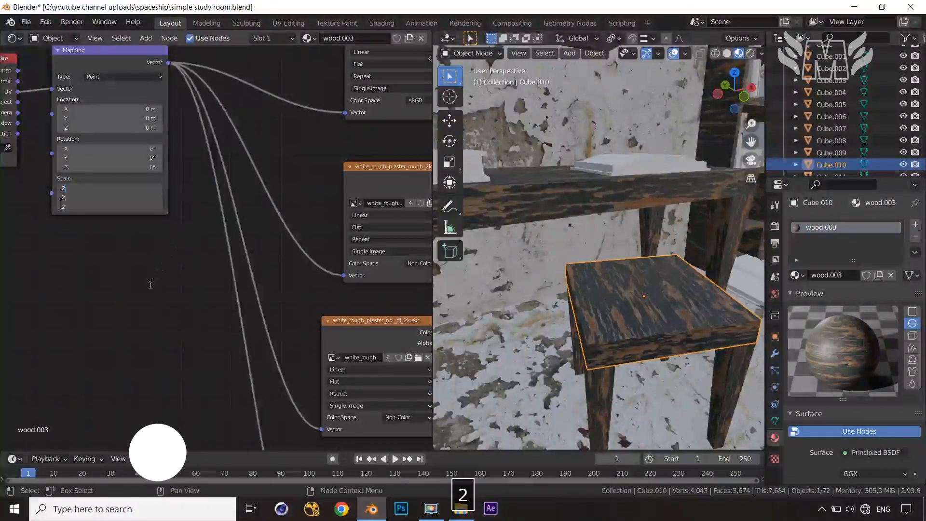
pyautogui.press('Return')
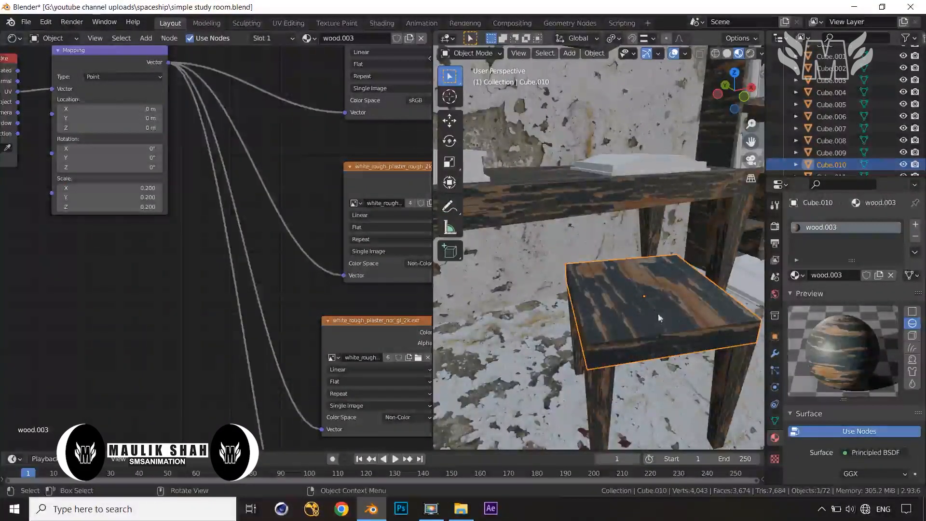
# Examine the wood texture on the stool seat against the table, fallen stool and bookshelves from several angles.
pyautogui.moveTo(663, 337); pyautogui.dragTo(653, 317, button='middle')
pyautogui.scroll(-5, 627, 287)
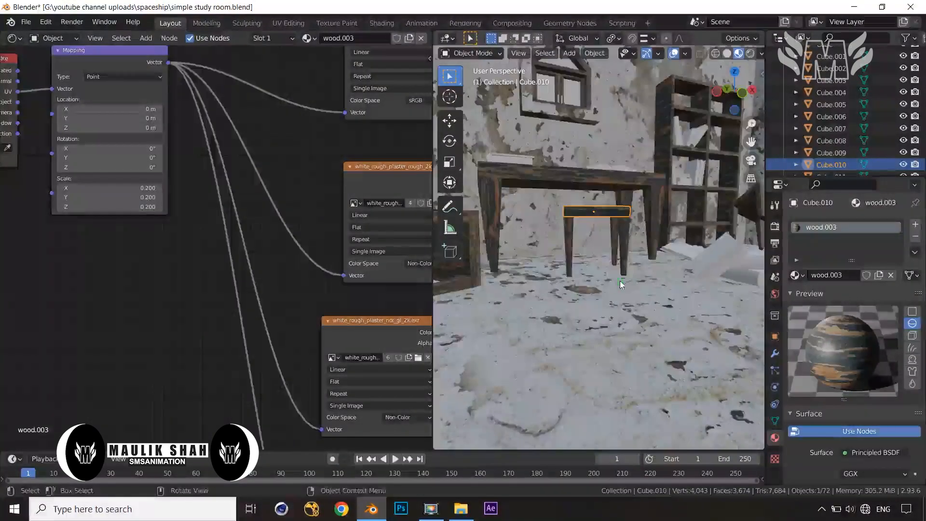
pyautogui.moveTo(620, 280); pyautogui.dragTo(673, 325, button='middle')
pyautogui.click(673, 325)
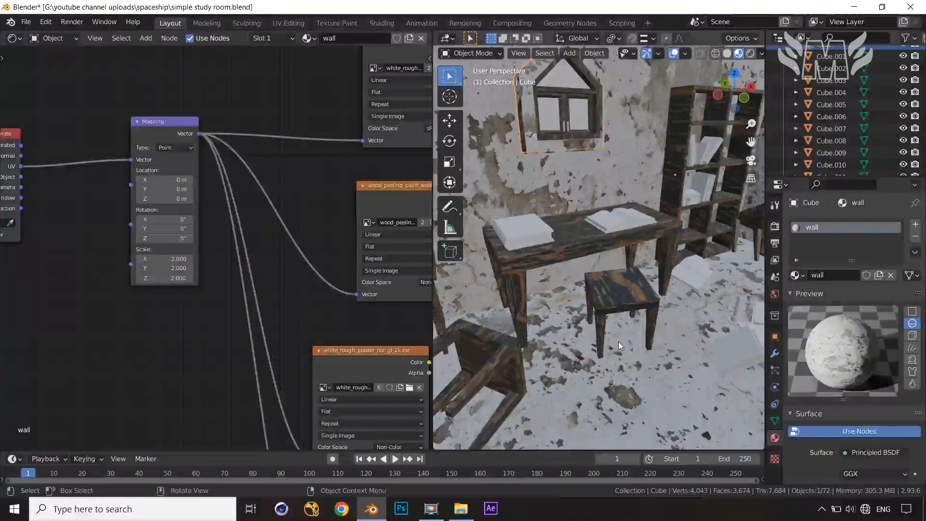
pyautogui.moveTo(618, 345); pyautogui.dragTo(651, 300, button='middle')
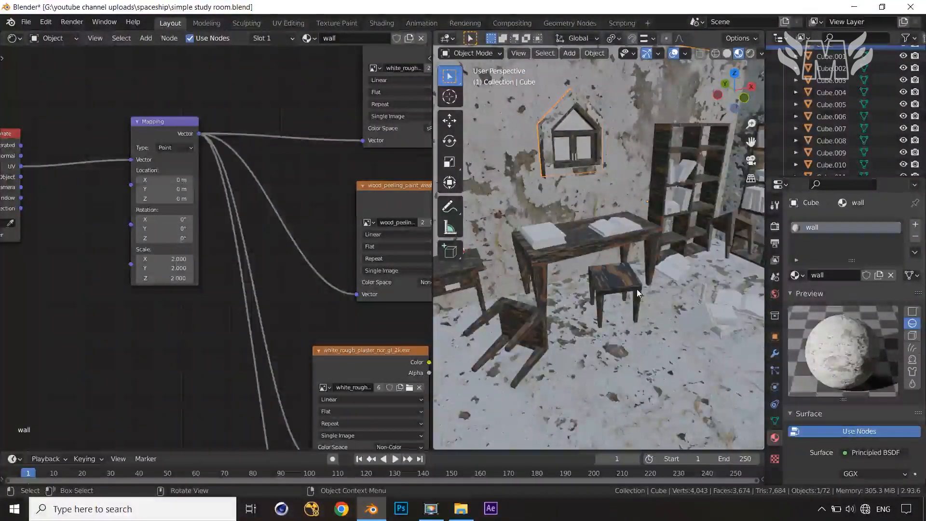
pyautogui.scroll(-2, 638, 289)
pyautogui.moveTo(677, 305); pyautogui.dragTo(642, 301, button='middle')
pyautogui.scroll(1, 678, 324)
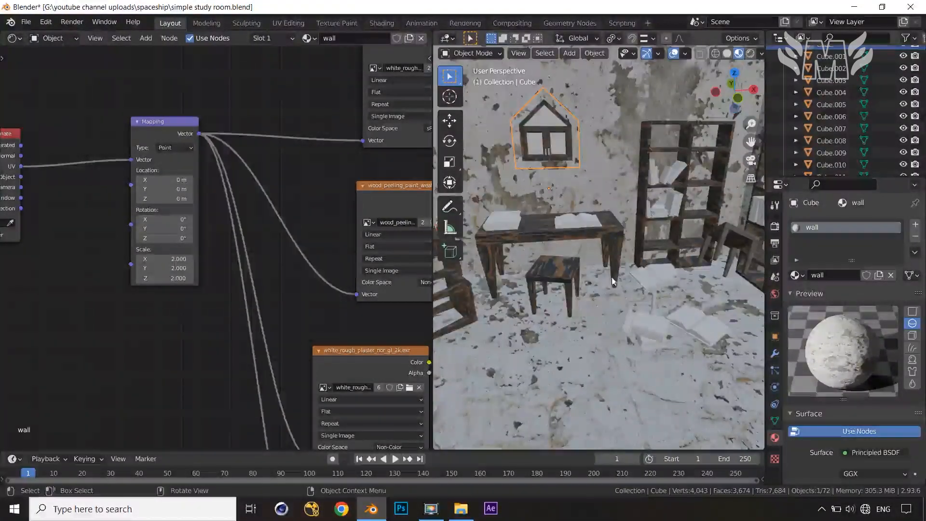
pyautogui.keyDown('shift'); pyautogui.moveTo(587, 318); pyautogui.dragTo(659, 324, button='middle'); pyautogui.keyUp('shift')
pyautogui.scroll(5, 615, 283)
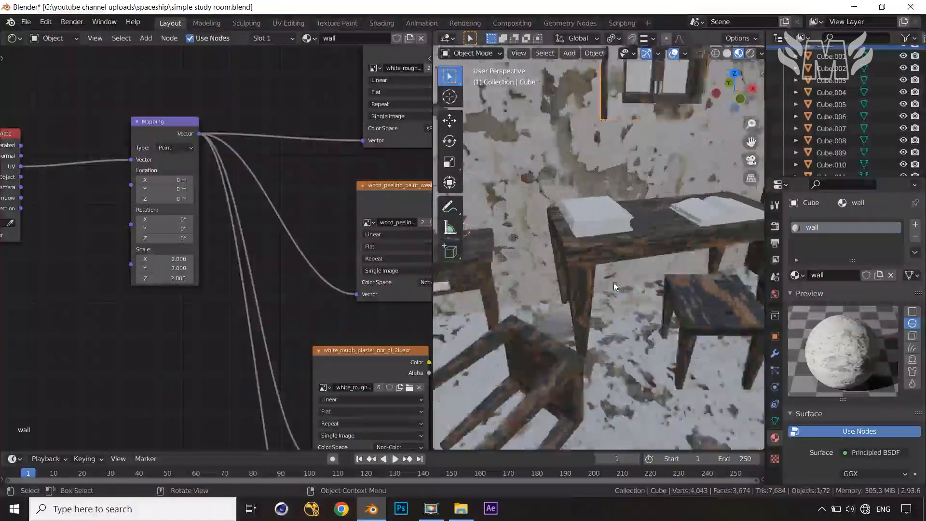
# Select the closed book on the table and mark all of its edges as seams in Edit Mode.
pyautogui.click(594, 214)
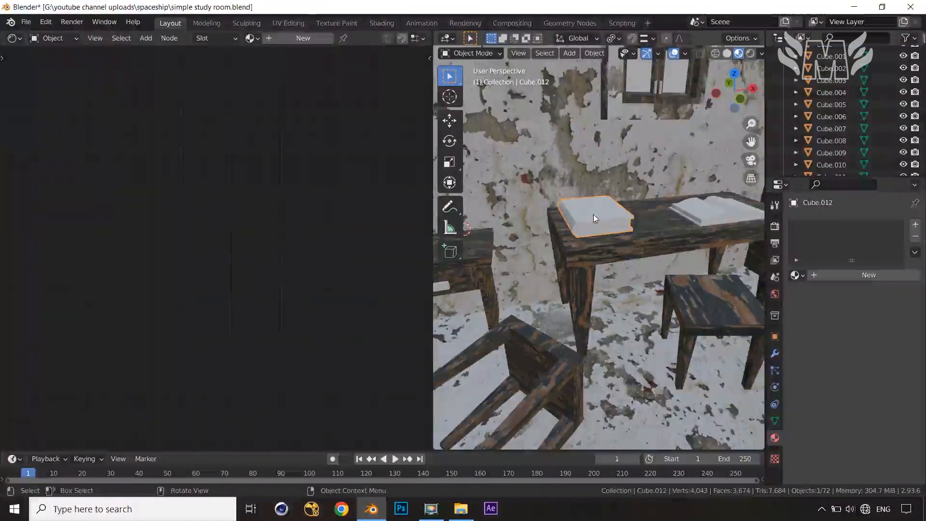
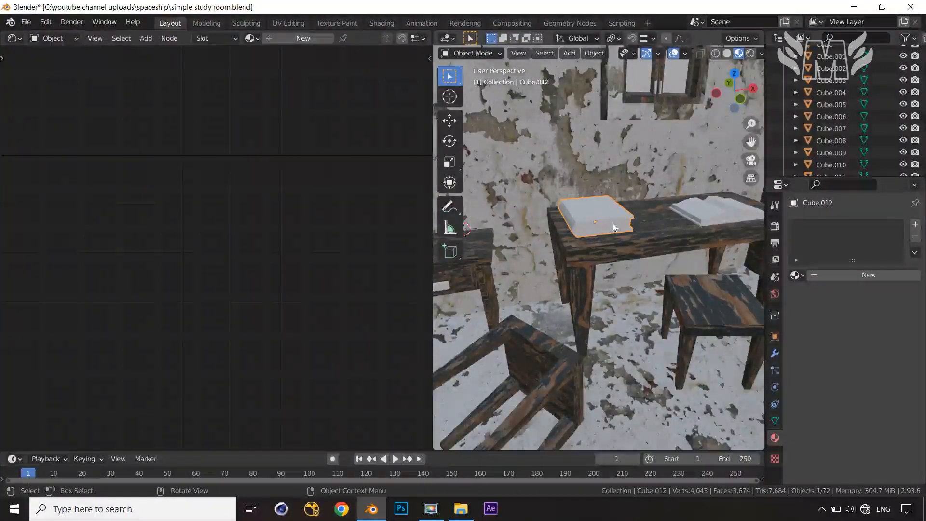
pyautogui.moveTo(628, 225); pyautogui.dragTo(598, 226, button='middle')
pyautogui.scroll(2, 578, 209)
pyautogui.click(600, 222)
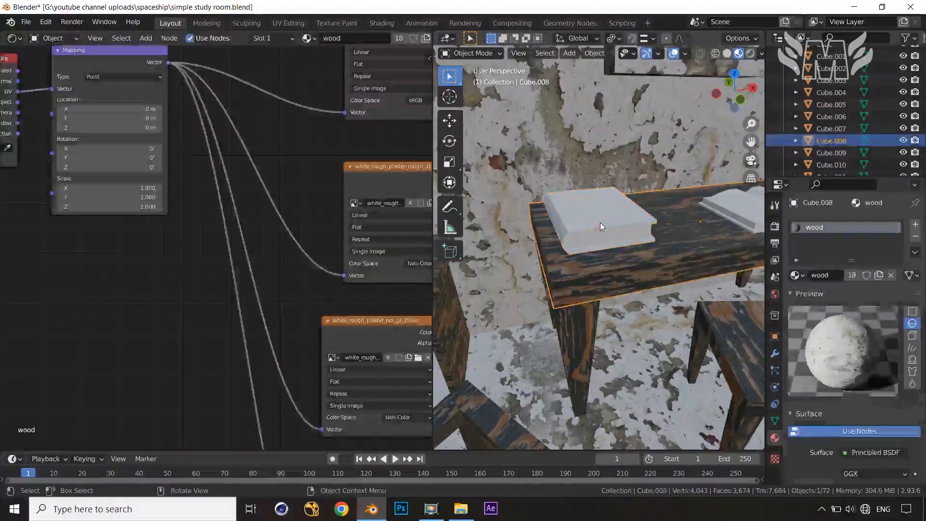
pyautogui.click(597, 218)
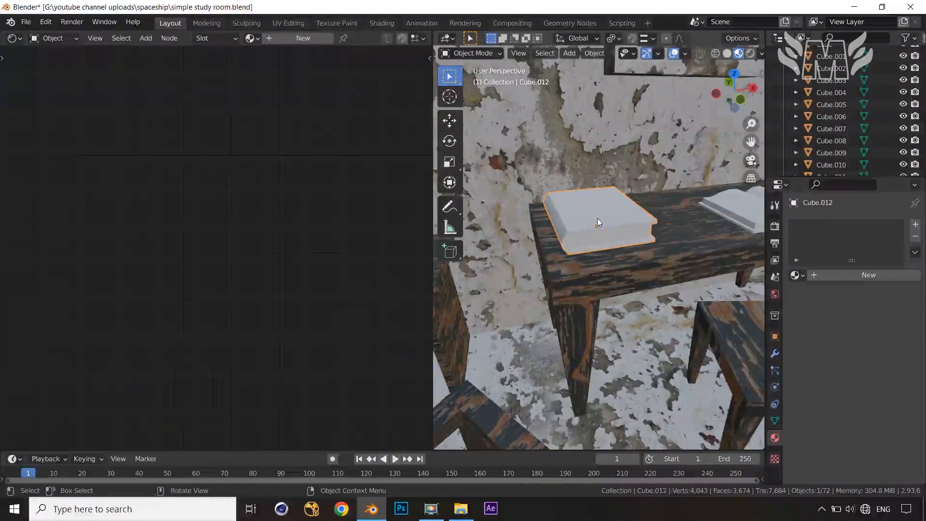
pyautogui.press('Tab')
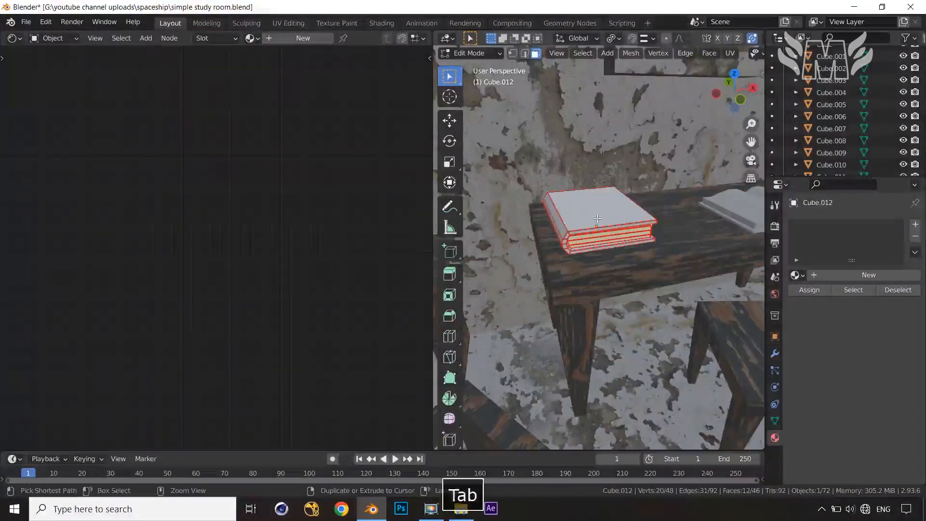
pyautogui.hotkey('ctrl', 'a')
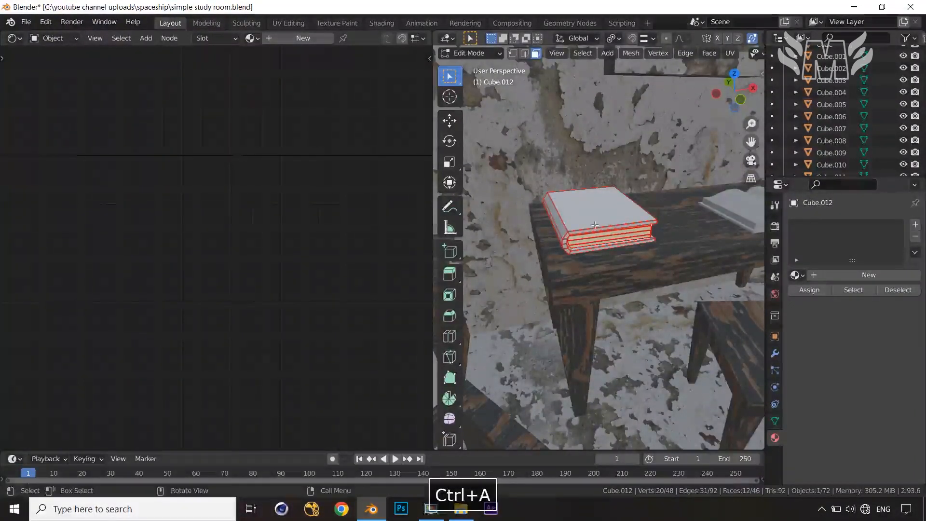
pyautogui.press('a')
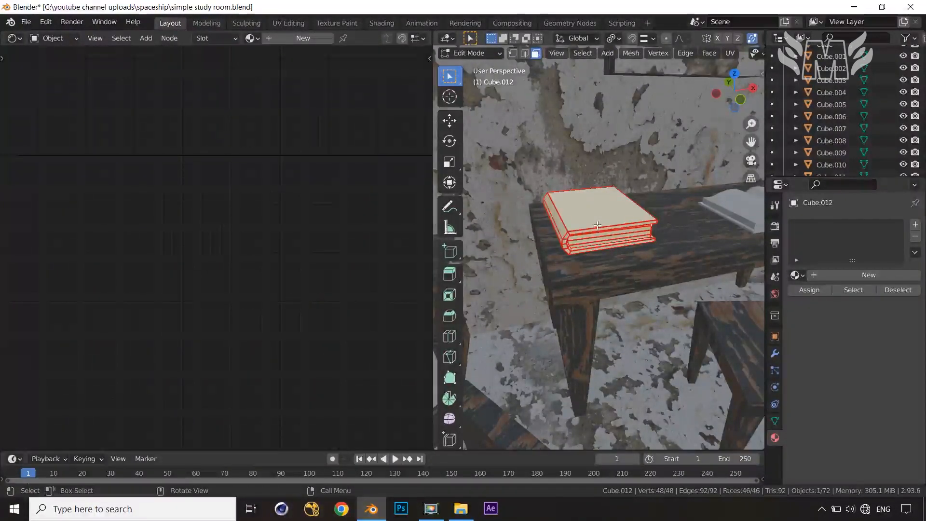
pyautogui.hotkey('ctrl', 'e')
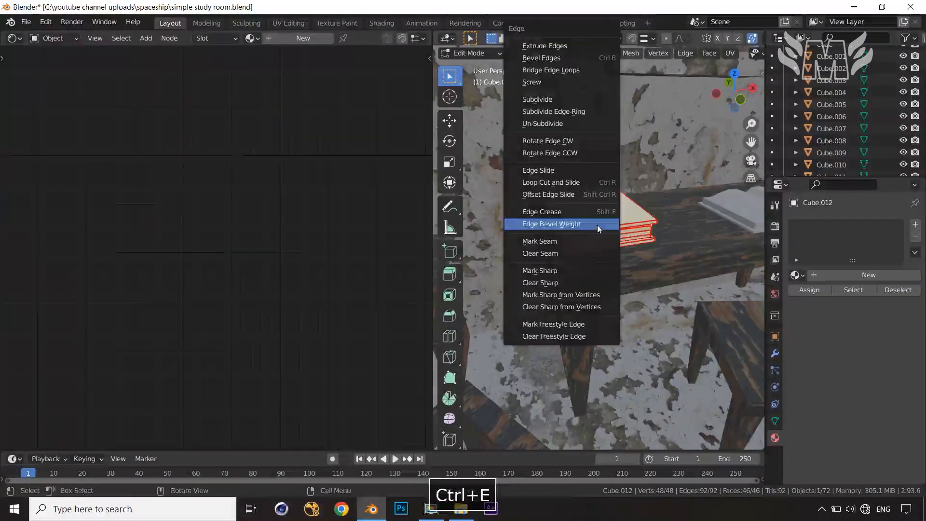
pyautogui.click(568, 242)
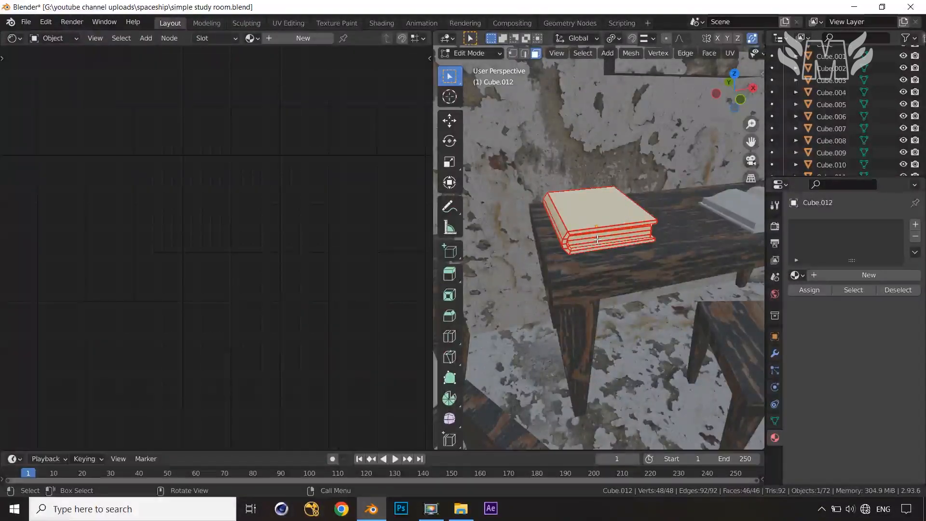
# Unwrap all of the book's faces and inspect the resulting islands in the UV Editor.
pyautogui.press('u')
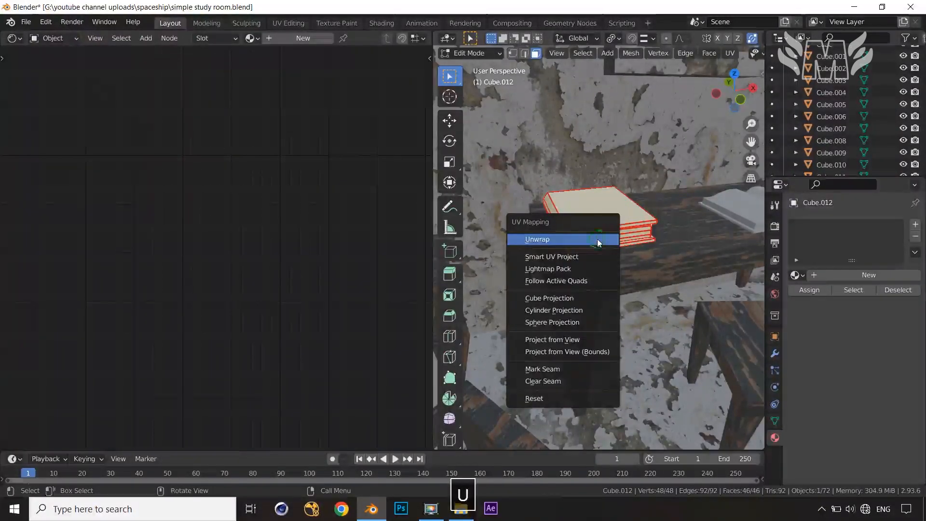
pyautogui.click(598, 240)
pyautogui.click(13, 38)
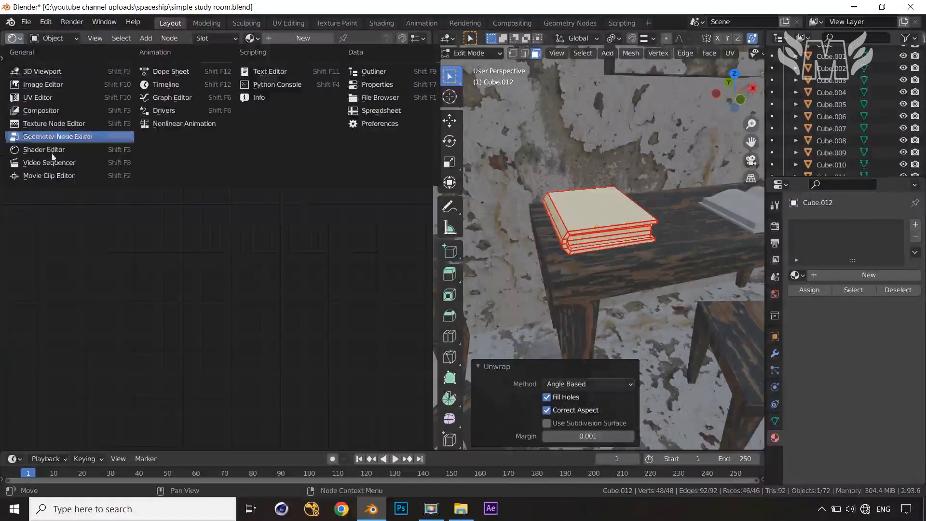
pyautogui.click(37, 97)
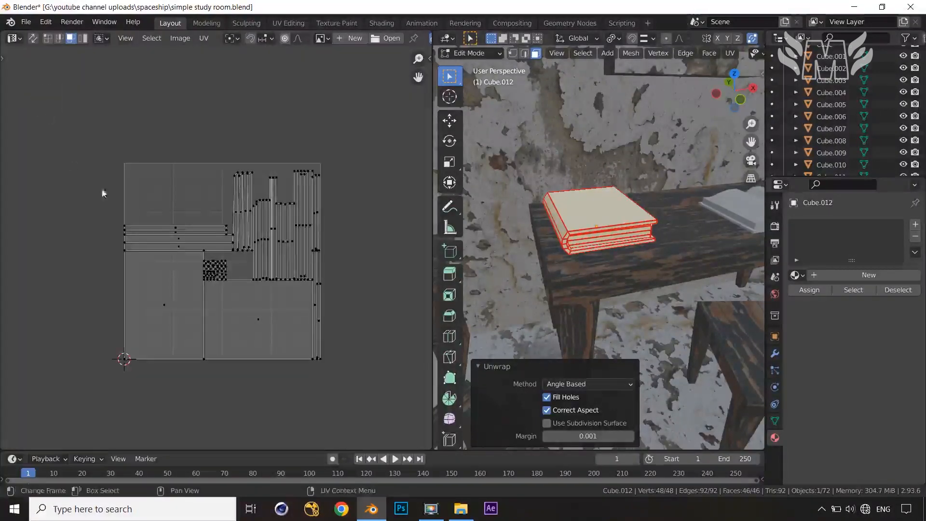
pyautogui.scroll(5, 268, 250)
pyautogui.scroll(-4, 269, 249)
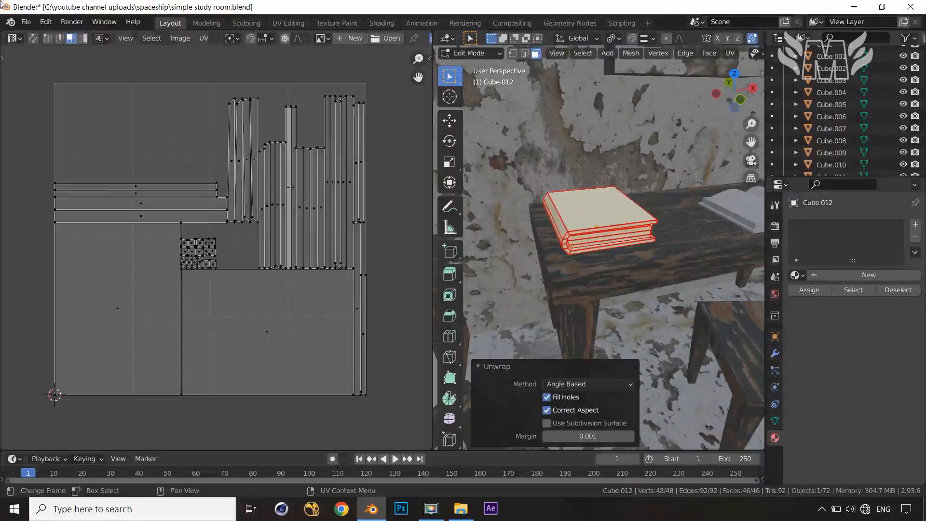
# Return to the Shader Editor and give the book a new material named "cover".
pyautogui.click(15, 38)
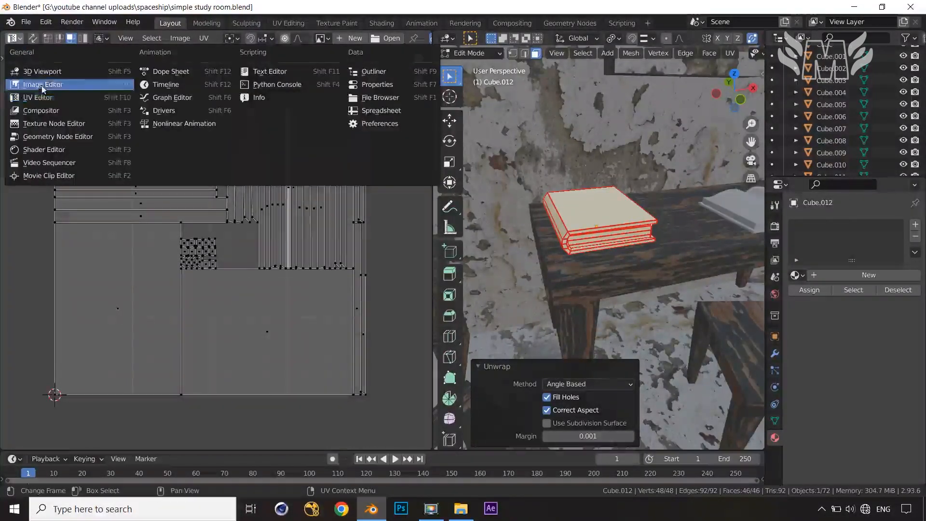
pyautogui.click(55, 152)
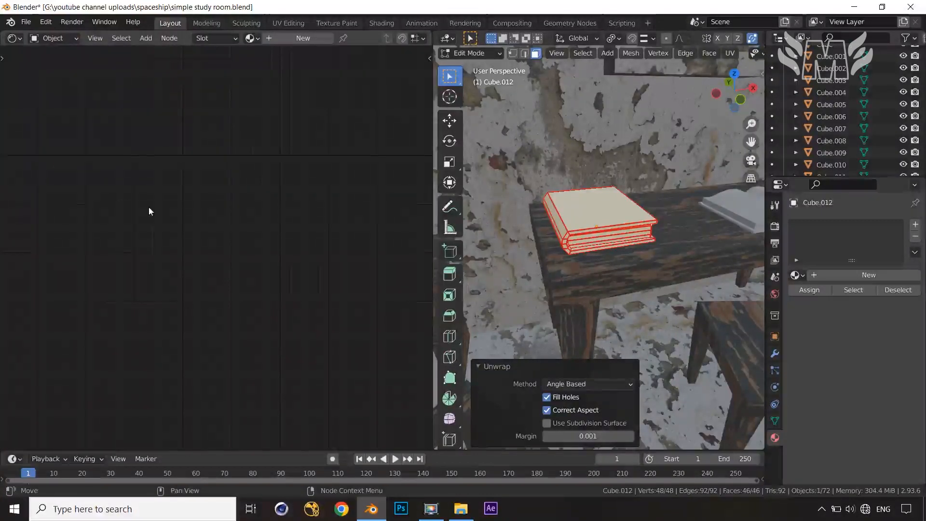
pyautogui.click(855, 274)
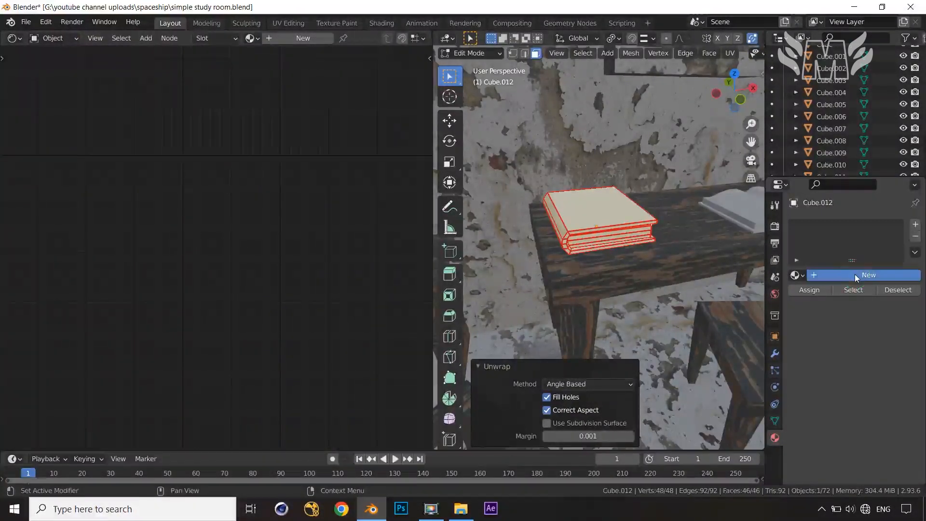
pyautogui.doubleClick(823, 230)
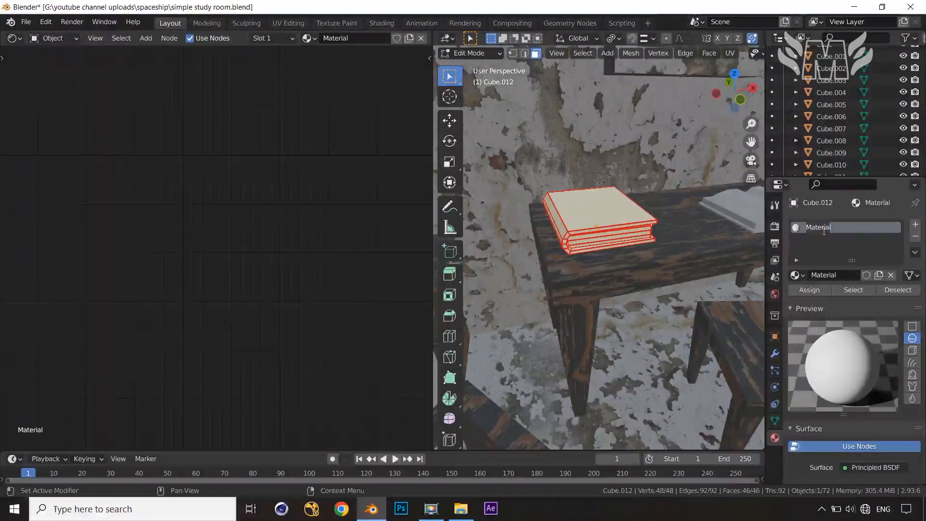
pyautogui.write('bo')
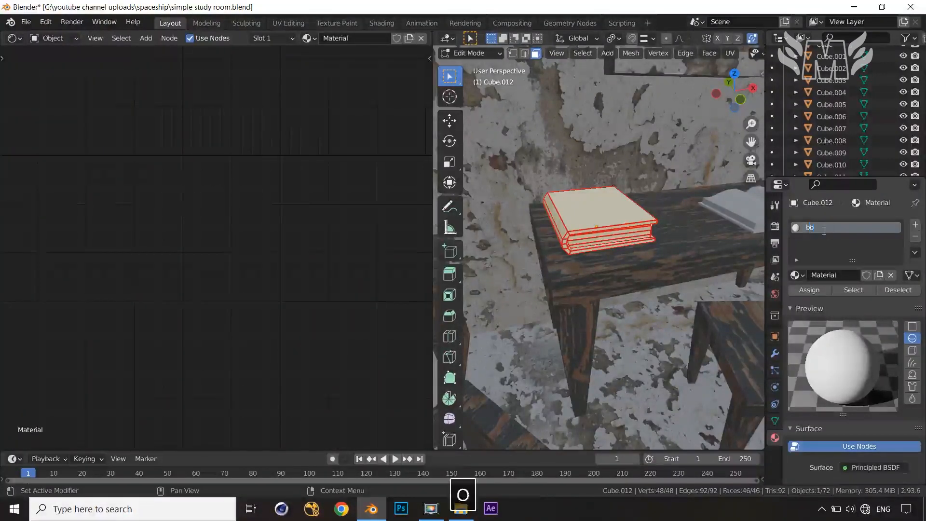
pyautogui.press('BackSpace')
pyautogui.press('BackSpace')
pyautogui.write('cov')
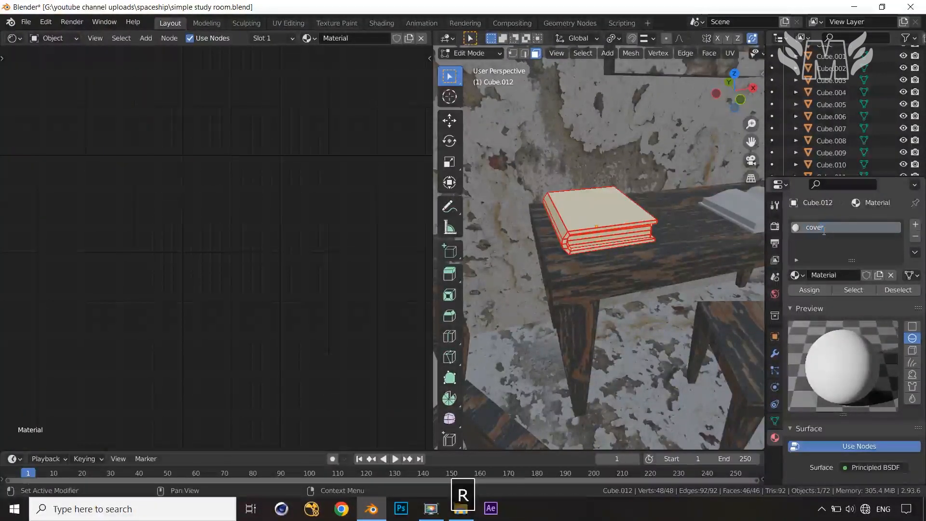
pyautogui.write('er')
pyautogui.press('Return')
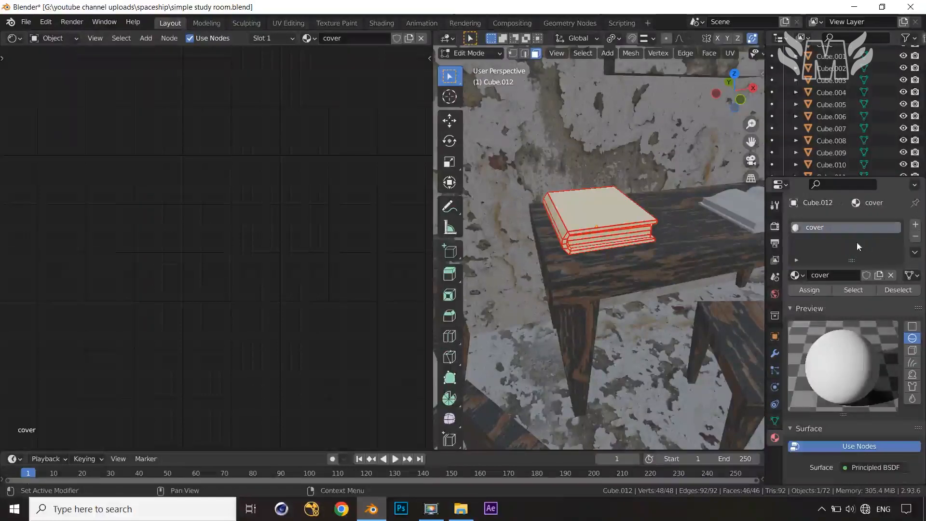
# Add an Image Texture node beside the Principled BSDF in the book's cover material.
pyautogui.moveTo(420, 289); pyautogui.dragTo(155, 304, button='middle')
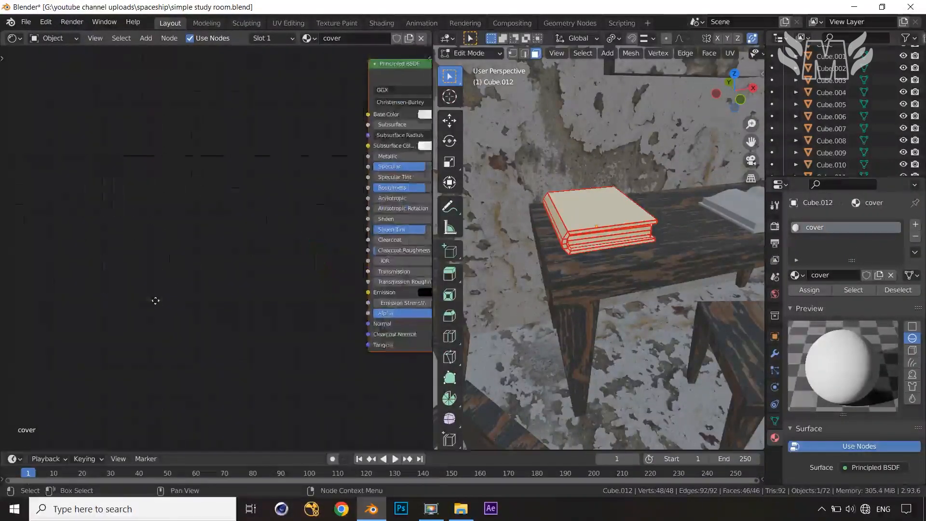
pyautogui.moveTo(177, 270); pyautogui.dragTo(68, 248, button='middle')
pyautogui.scroll(-3, 163, 244)
pyautogui.moveTo(164, 260); pyautogui.dragTo(170, 276, button='middle')
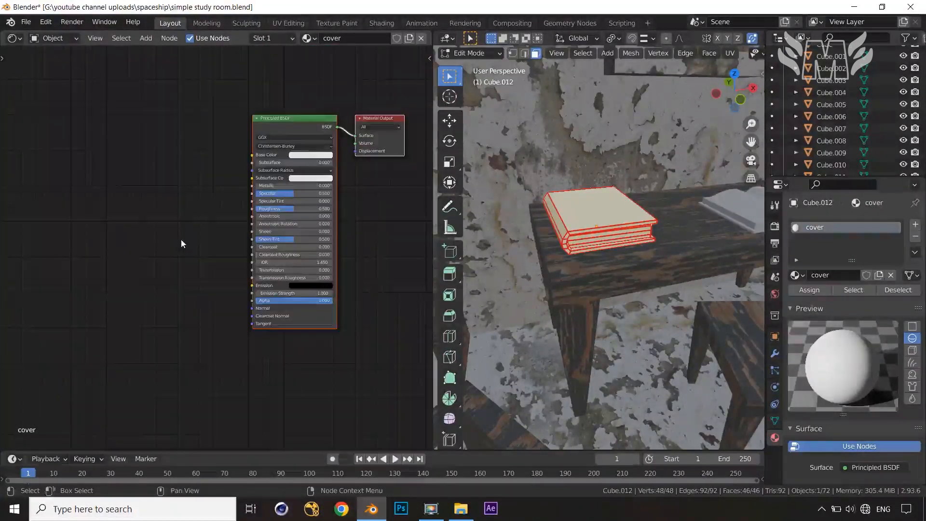
pyautogui.hotkey('shift', 'a')
pyautogui.click(185, 243)
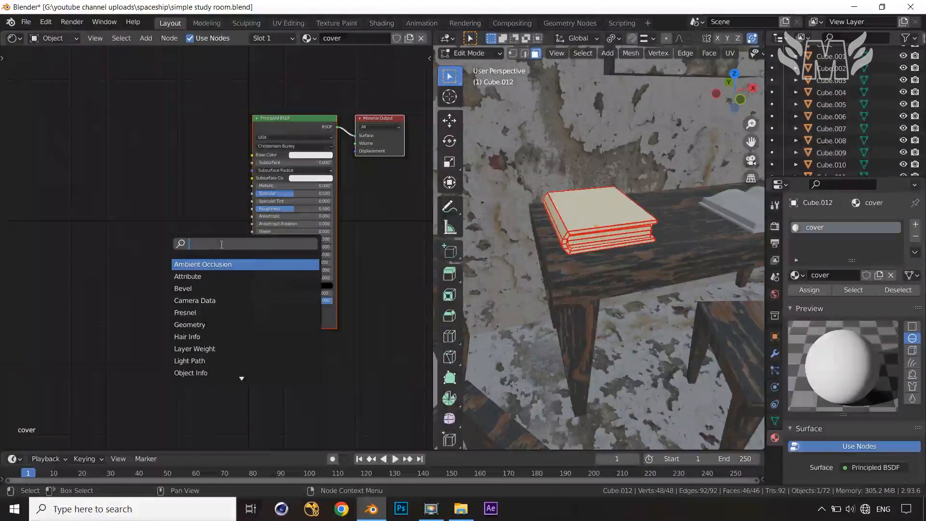
pyautogui.write('im ')
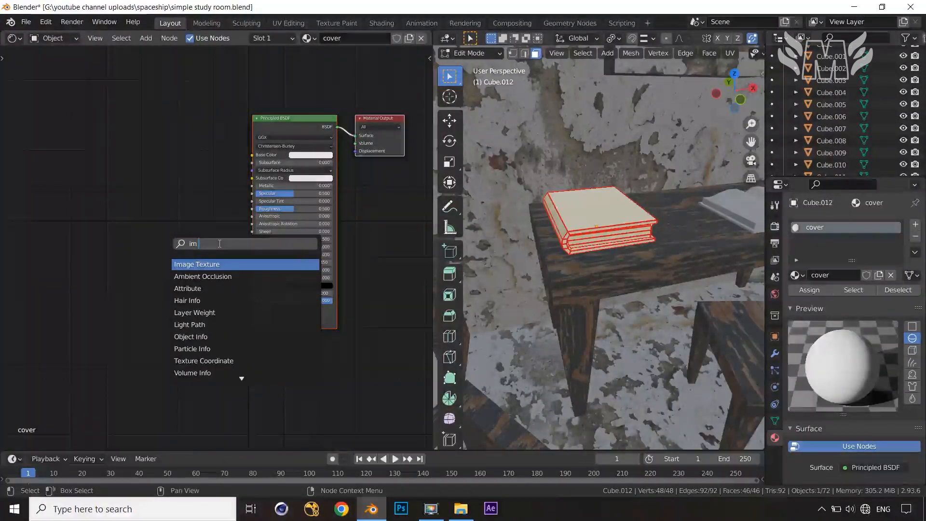
pyautogui.write('age')
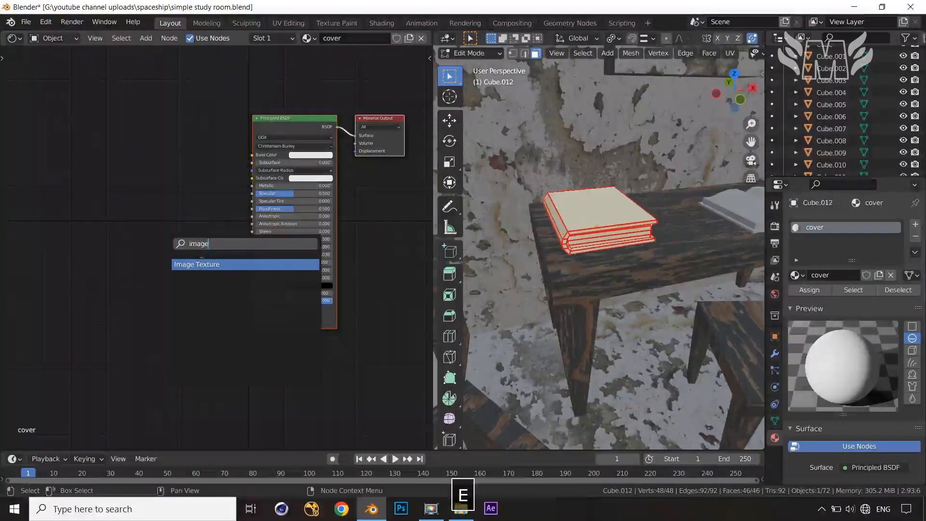
pyautogui.click(210, 264)
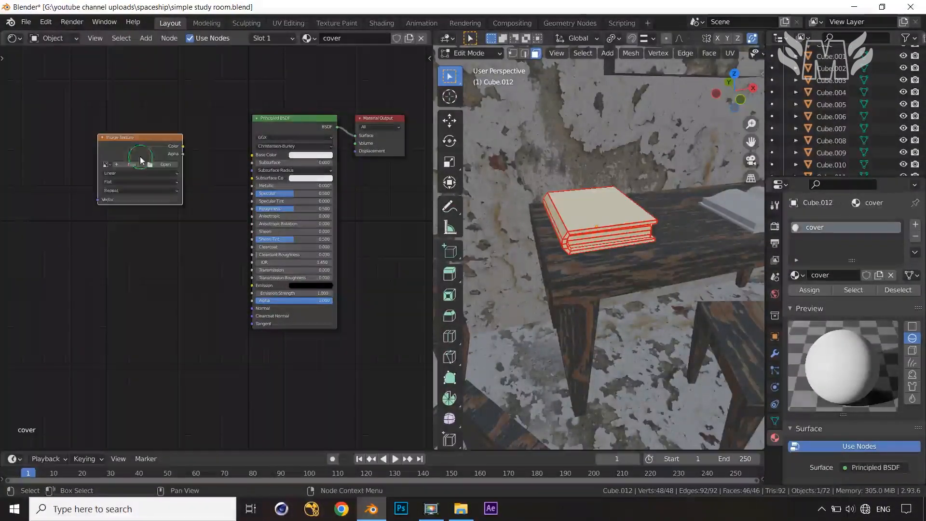
# Load leather_red_02_coll1_2k.png from the leather_red_02 textures folder into the cover material's Image Texture node.
pyautogui.click(140, 159)
pyautogui.scroll(1, 169, 179)
pyautogui.click(150, 142)
pyautogui.doubleClick(337, 155)
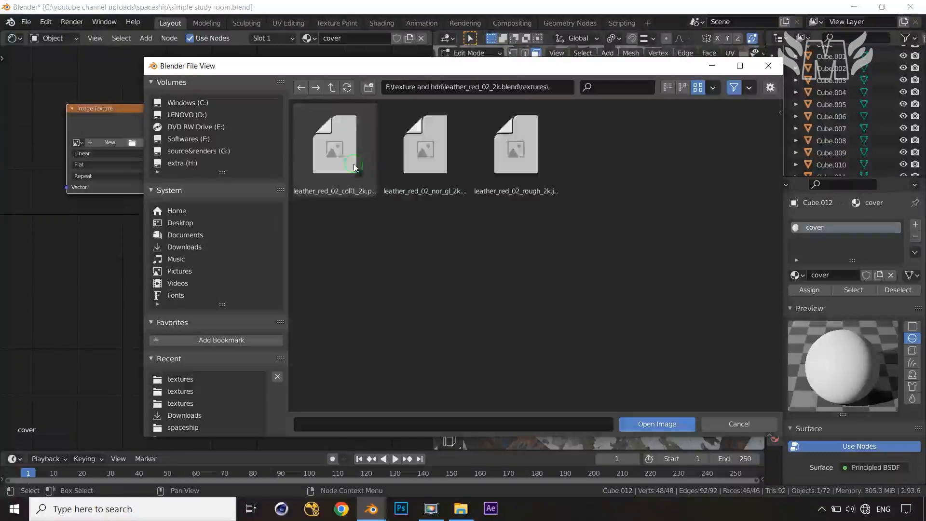
pyautogui.click(341, 167)
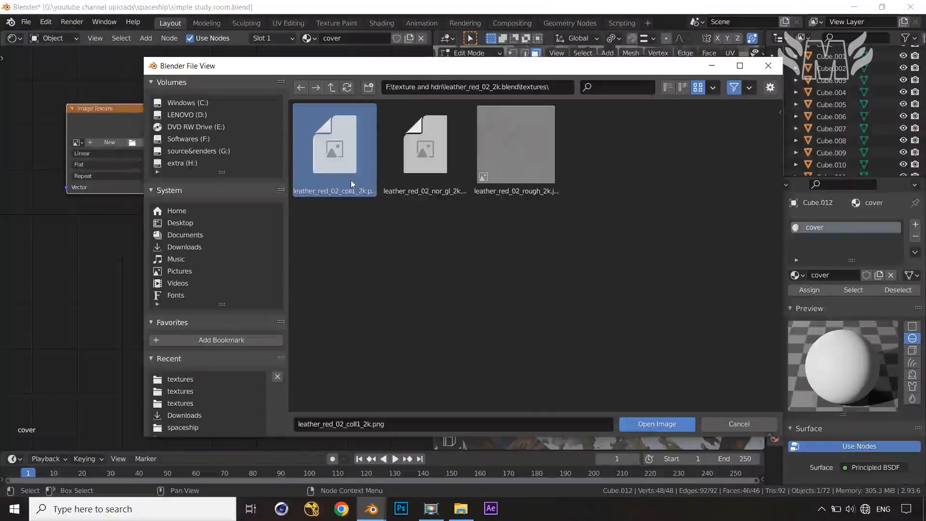
pyautogui.click(646, 424)
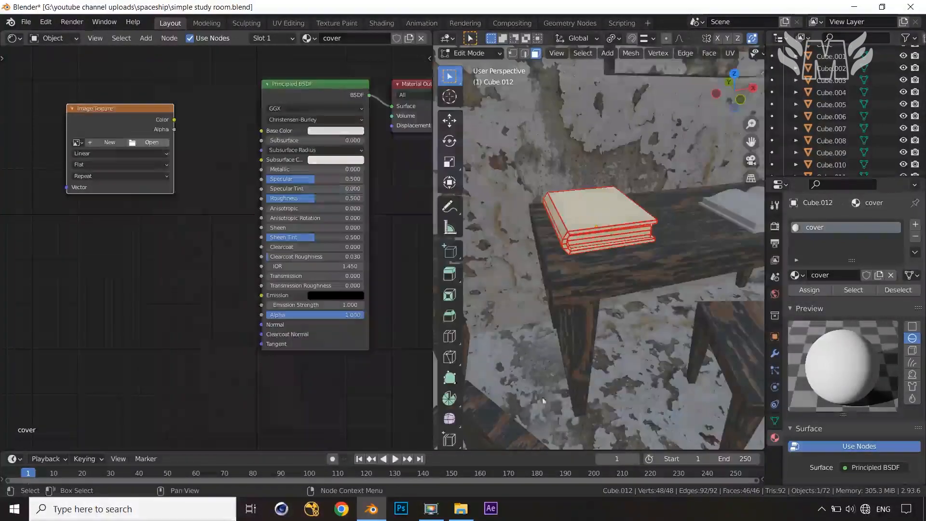
# Connect the leather image's Color output to the Principled BSDF's Base Color and add linked Mapping and Texture Coordinate nodes to the image.
pyautogui.moveTo(174, 120); pyautogui.dragTo(261, 131)
pyautogui.moveTo(225, 174); pyautogui.dragTo(269, 190, button='middle')
pyautogui.hotkey('ctrl', 't')
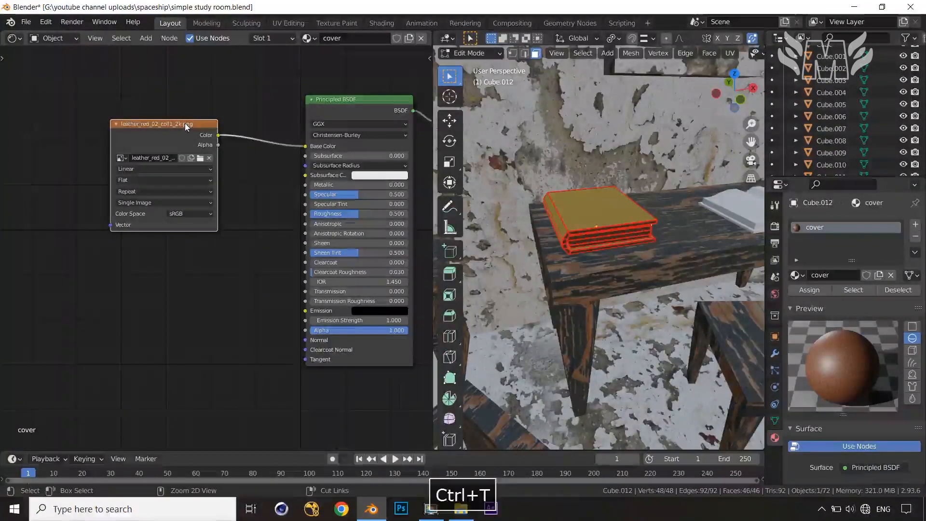
pyautogui.moveTo(119, 183); pyautogui.dragTo(218, 174, button='middle')
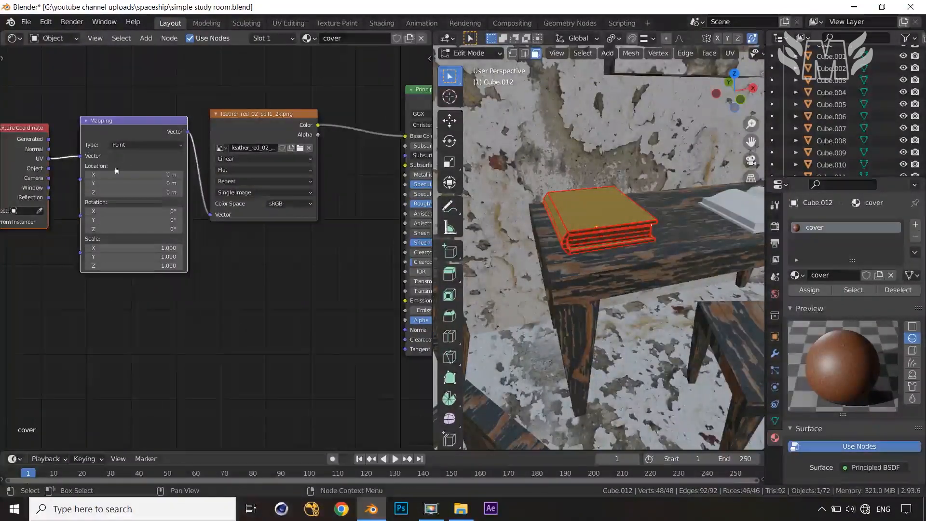
# Deselect the book's faces and examine the leather texture's scale on the cover alongside the Mapping node's values.
pyautogui.click(633, 296)
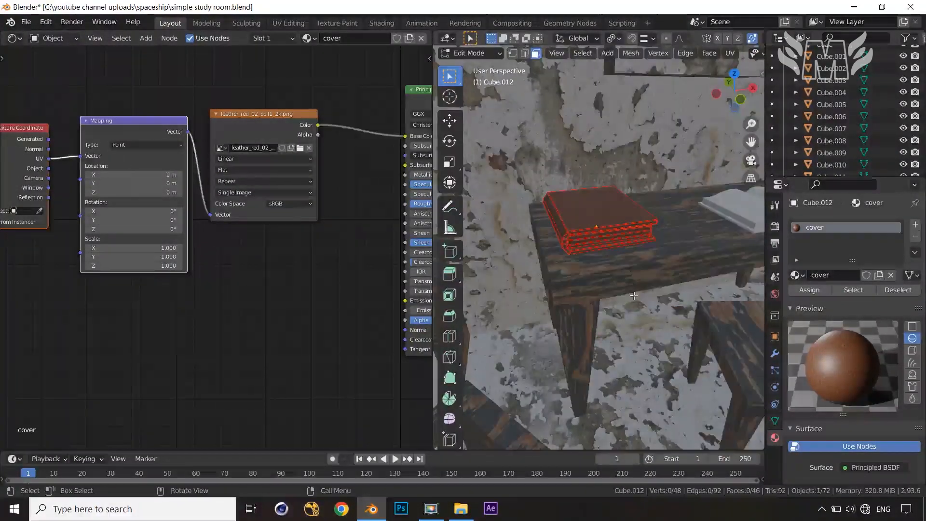
pyautogui.scroll(5, 628, 269)
pyautogui.moveTo(629, 269); pyautogui.dragTo(647, 289, button='middle')
pyautogui.scroll(-2, 635, 280)
pyautogui.scroll(5, 637, 263)
pyautogui.scroll(-5, 637, 264)
pyautogui.scroll(2, 182, 265)
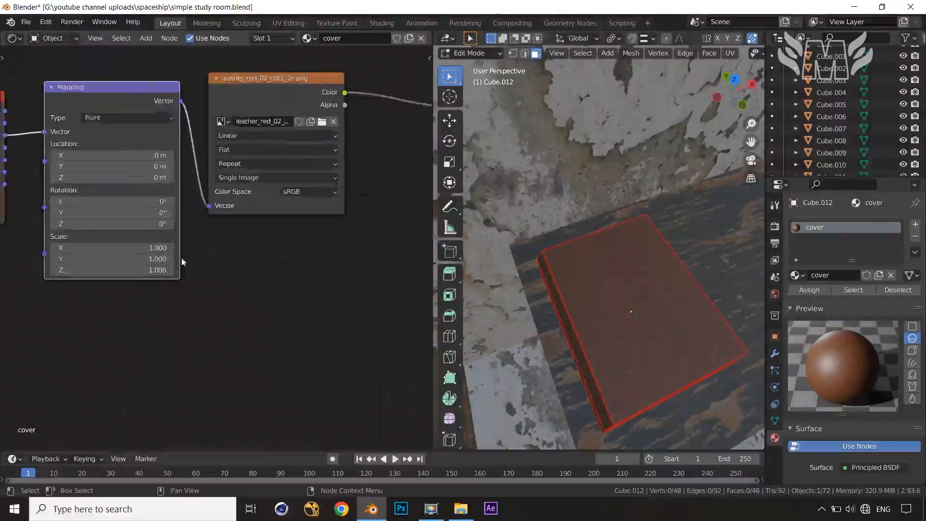
pyautogui.scroll(1, 218, 248)
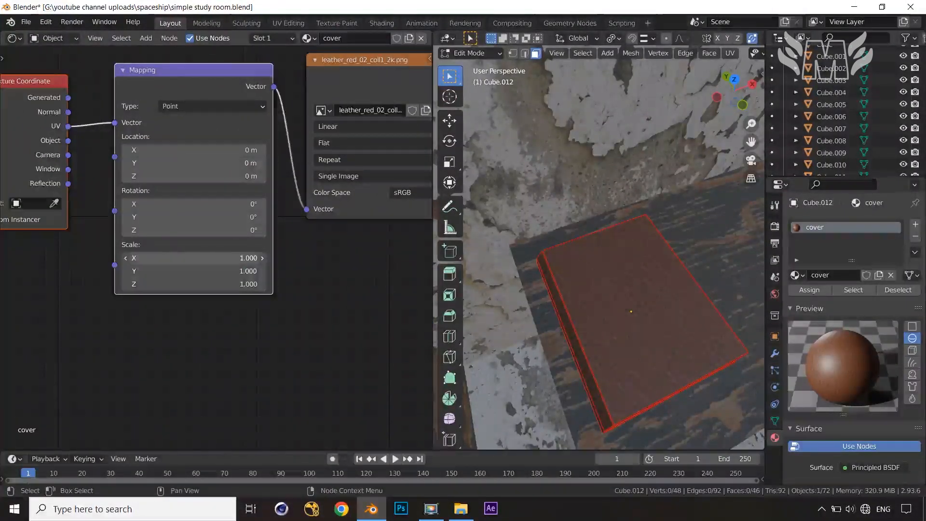
# Set the Mapping node's X, Y and Z scale to 0.7 in the cover material.
pyautogui.moveTo(243, 259); pyautogui.dragTo(244, 284)
pyautogui.write('.')
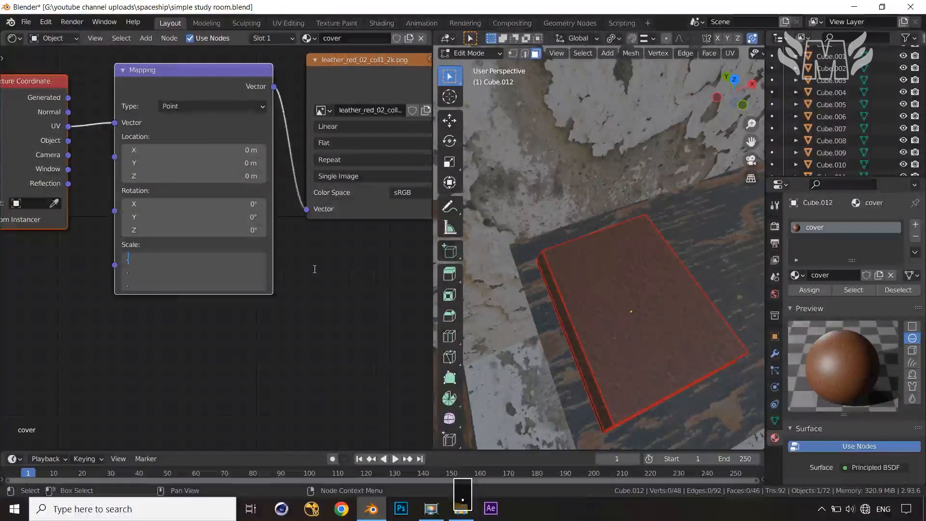
pyautogui.write('7')
pyautogui.press('Return')
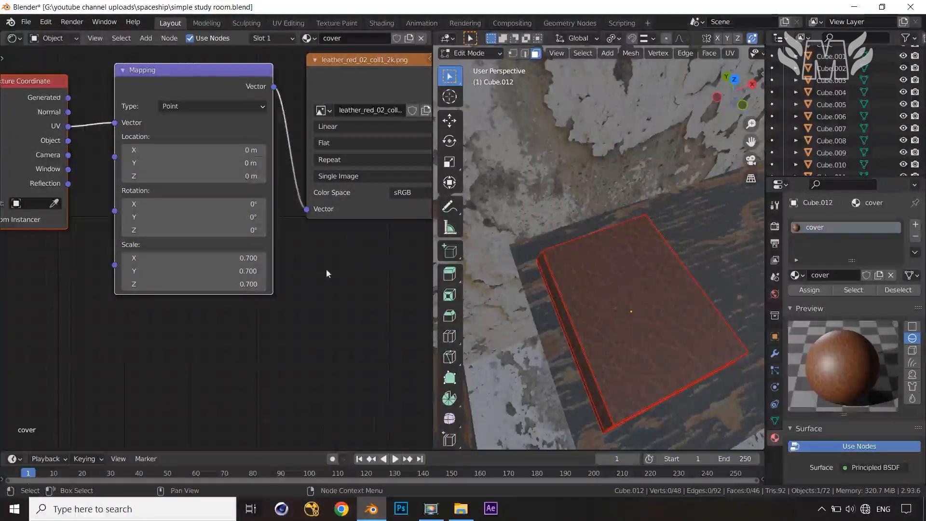
# Duplicate the leather image texture node below the original and connect its Color output to the Principled BSDF Roughness input.
pyautogui.scroll(-3, 299, 257)
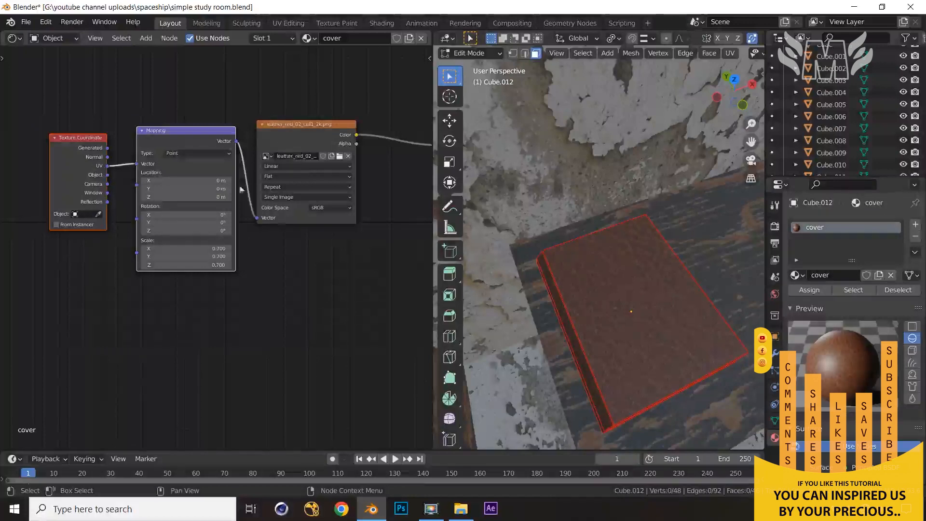
pyautogui.moveTo(282, 274); pyautogui.dragTo(253, 265, button='middle')
pyautogui.click(273, 120)
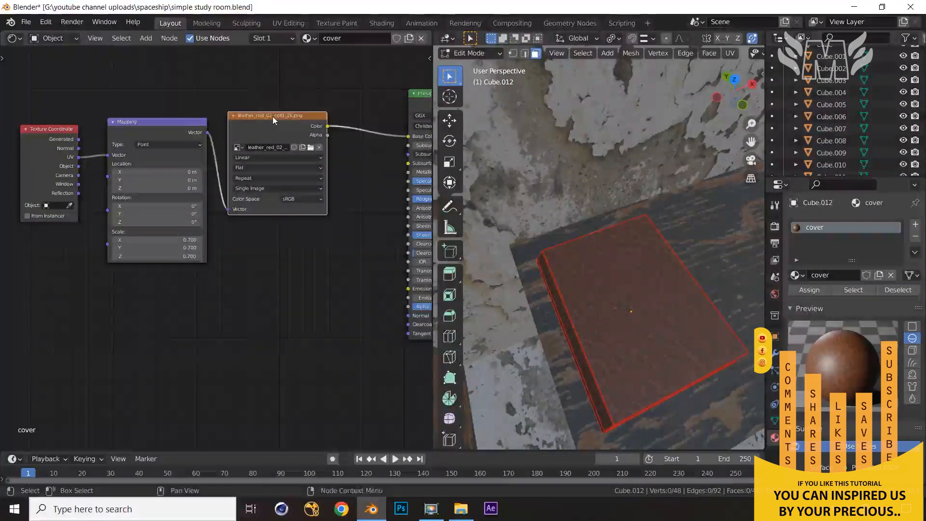
pyautogui.hotkey('shift', 'd')
pyautogui.click(271, 259)
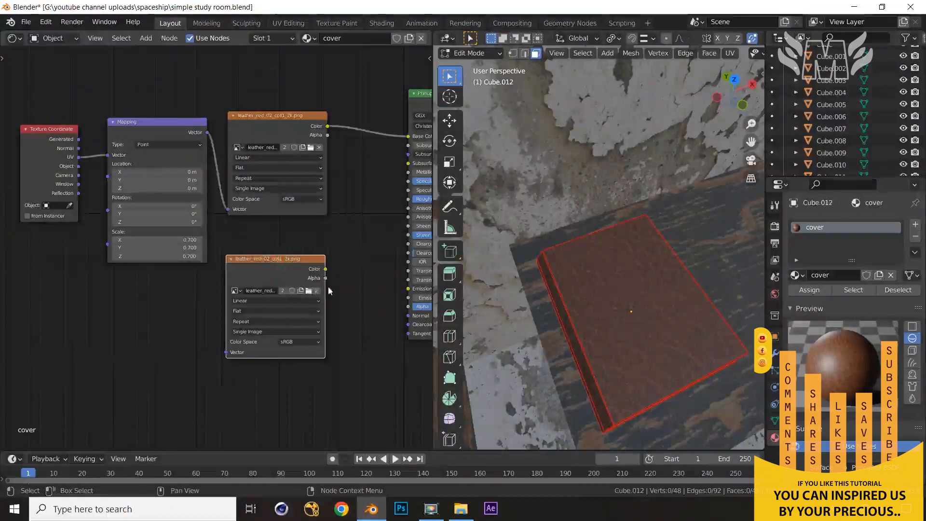
pyautogui.moveTo(330, 291); pyautogui.dragTo(275, 277, button='middle')
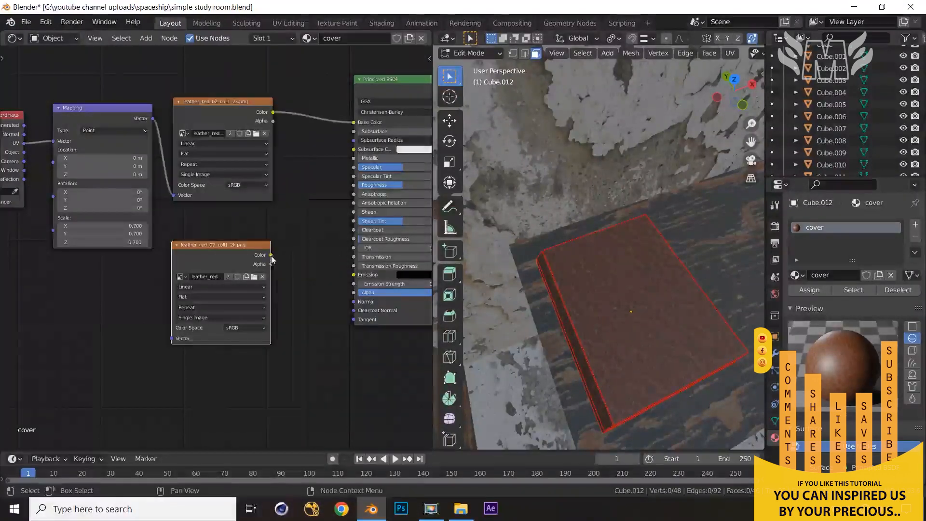
pyautogui.moveTo(352, 190); pyautogui.dragTo(353, 185)
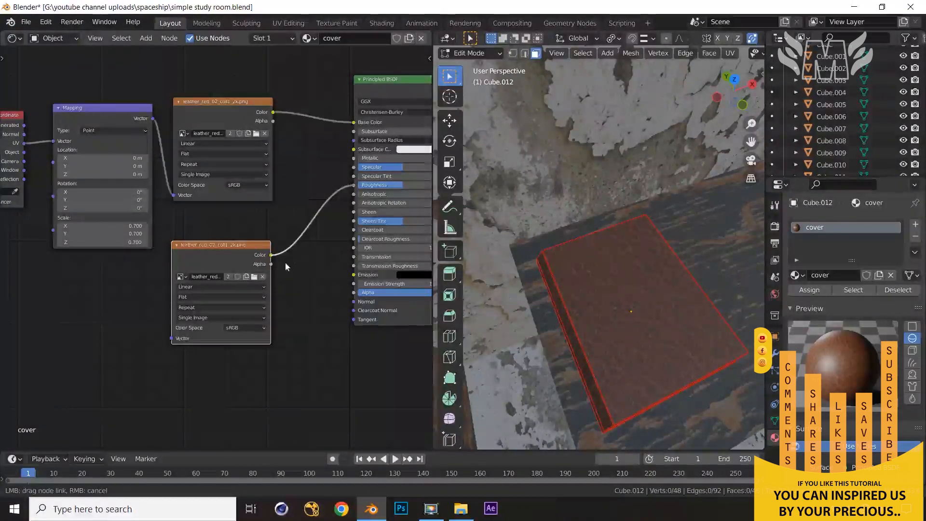
# Replace the duplicated texture node's image with the leather_red_02_rough_2k file.
pyautogui.click(263, 277)
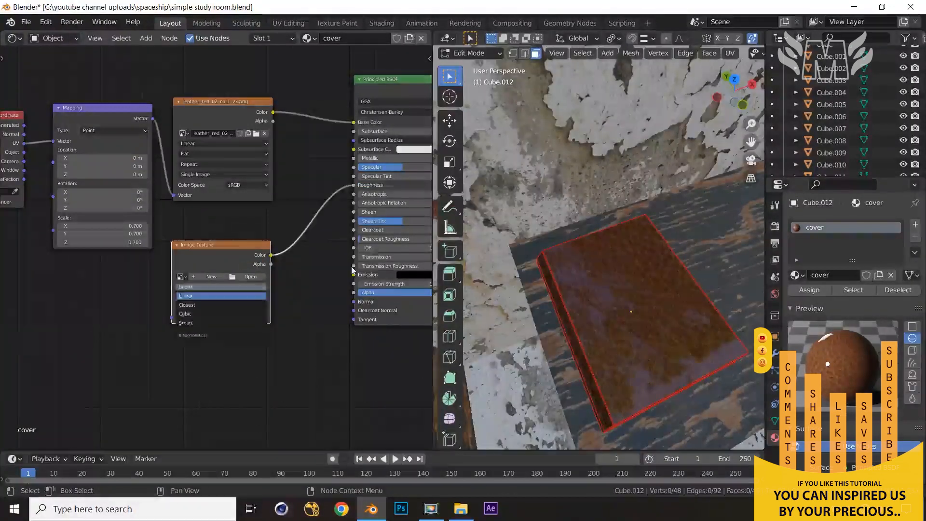
pyautogui.click(252, 276)
pyautogui.doubleClick(349, 157)
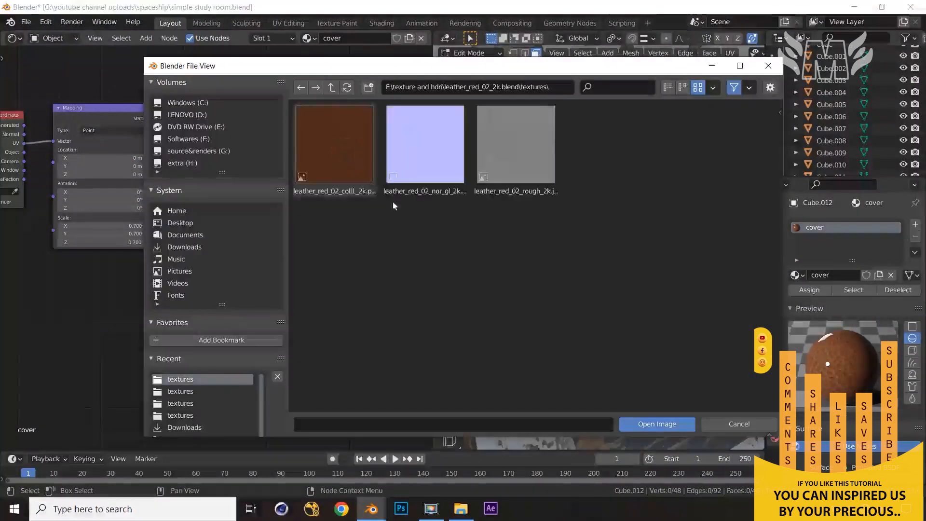
pyautogui.click(518, 163)
pyautogui.click(641, 426)
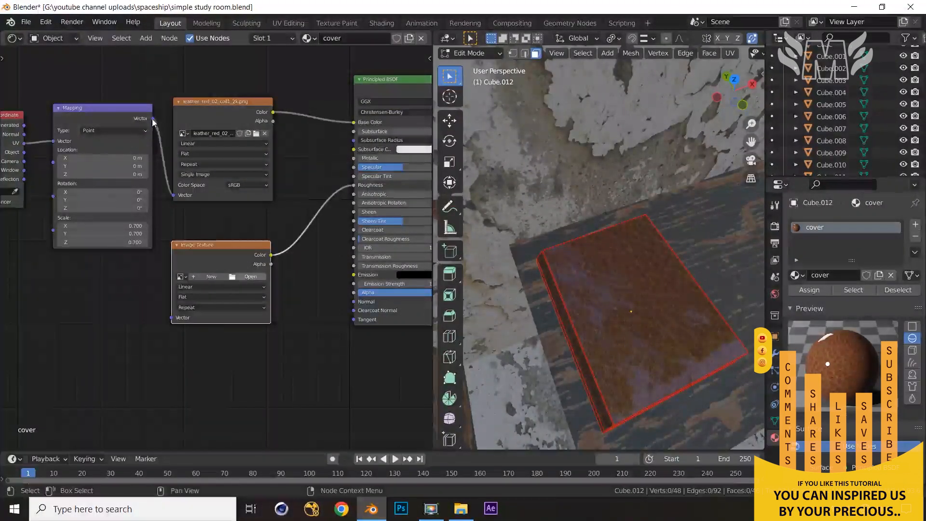
# Link the Mapping vector to the roughness texture and set that texture's color space to Non-Color.
pyautogui.moveTo(153, 119); pyautogui.dragTo(172, 339)
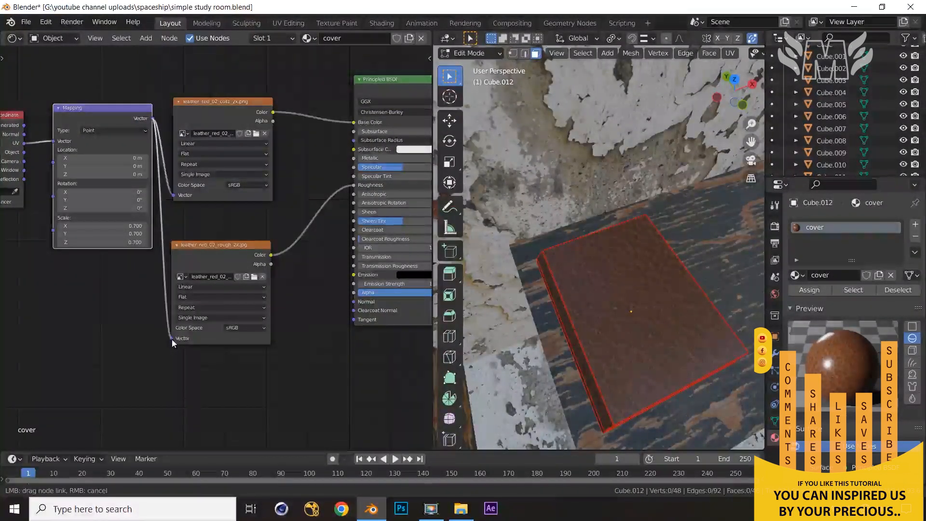
pyautogui.click(261, 330)
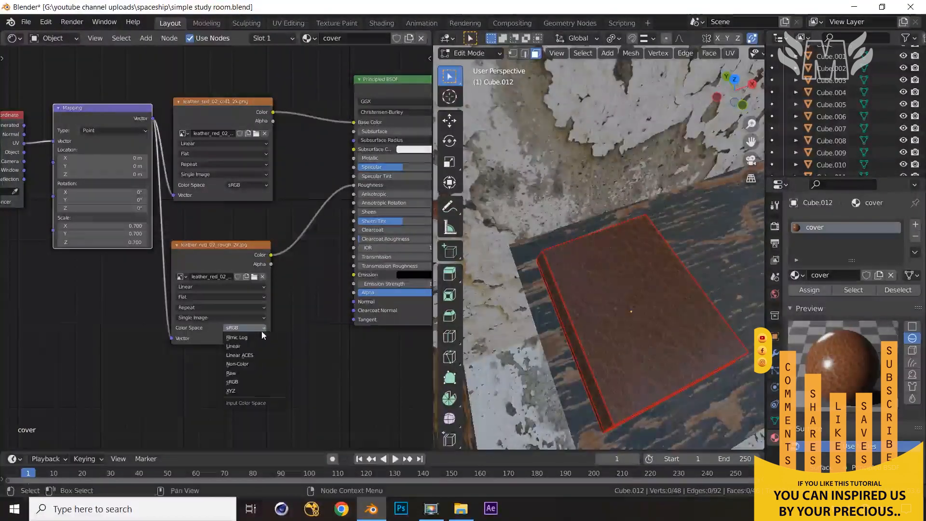
pyautogui.click(265, 364)
# Duplicate the roughness image texture node and place the copy beneath it.
pyautogui.moveTo(314, 367); pyautogui.dragTo(301, 309, button='middle')
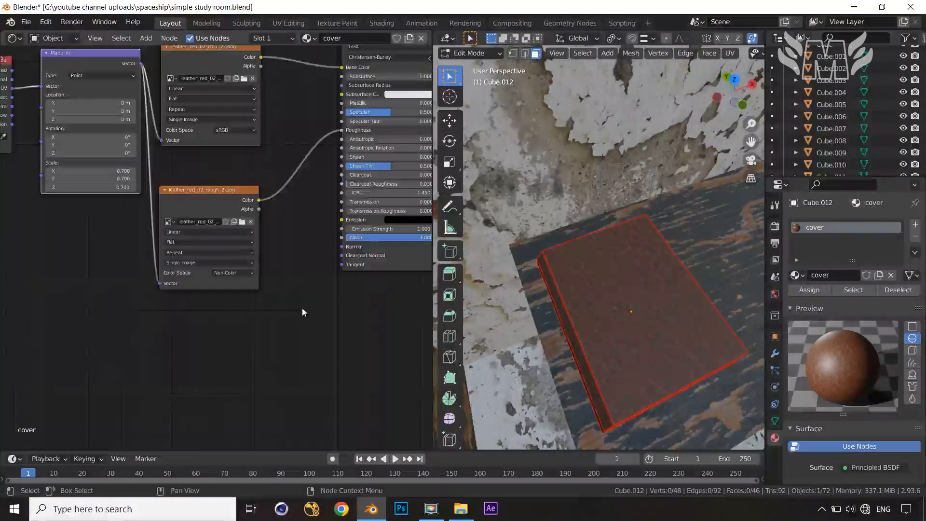
pyautogui.scroll(3, 298, 306)
pyautogui.scroll(-3, 297, 307)
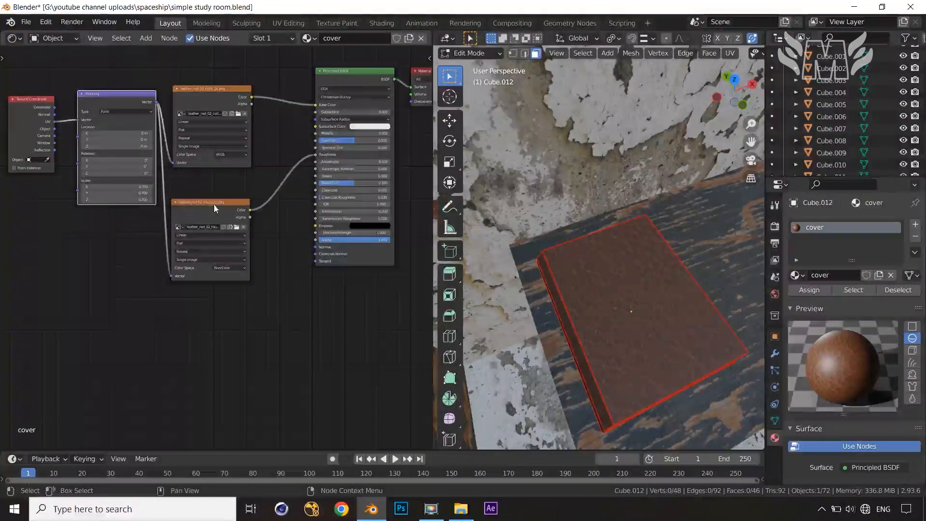
pyautogui.click(216, 205)
pyautogui.hotkey('shift', 'd')
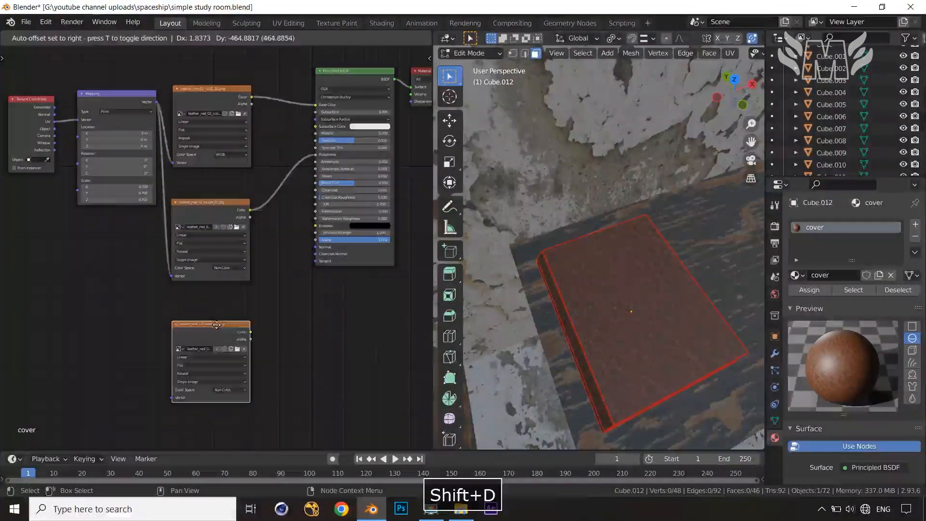
pyautogui.click(215, 314)
pyautogui.moveTo(249, 317); pyautogui.dragTo(317, 331)
# Add a Normal Map node beside the lowest image texture node.
pyautogui.hotkey('shift', 'a')
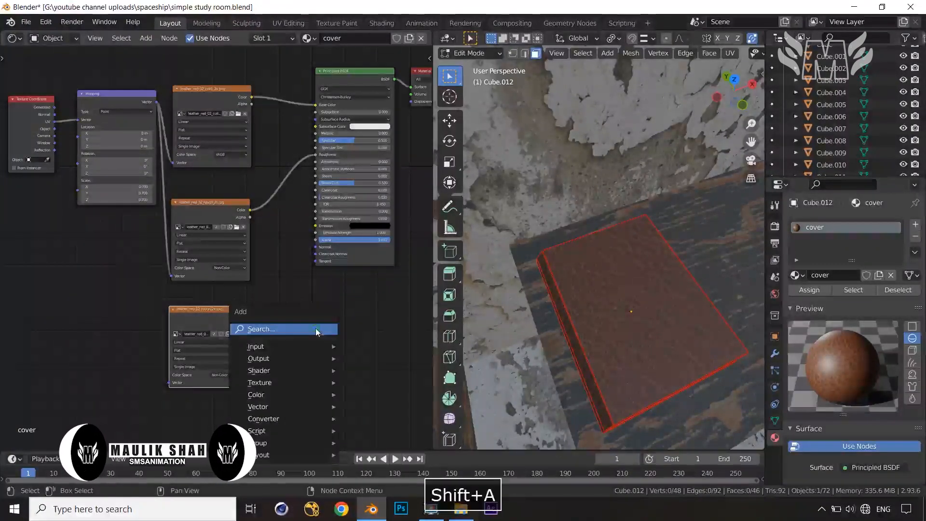
pyautogui.click(315, 328)
pyautogui.write('m')
pyautogui.press('BackSpace')
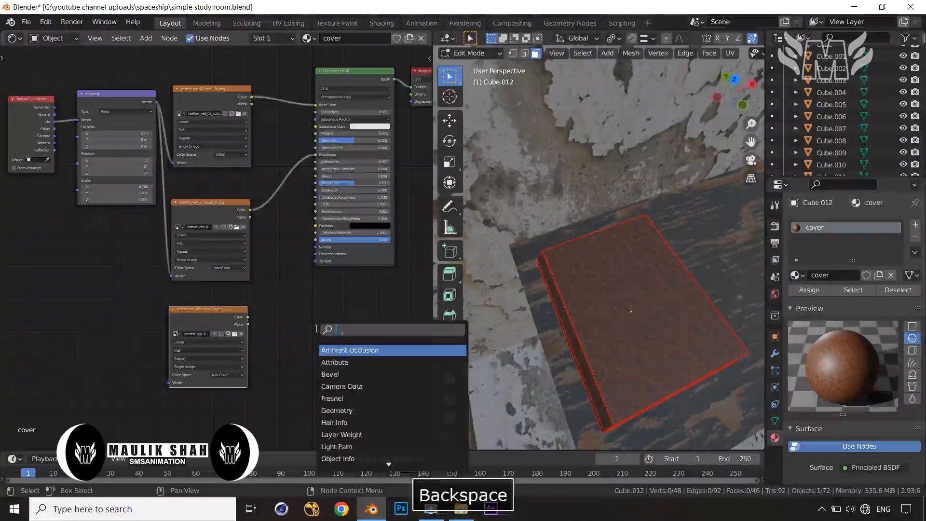
pyautogui.write('normal')
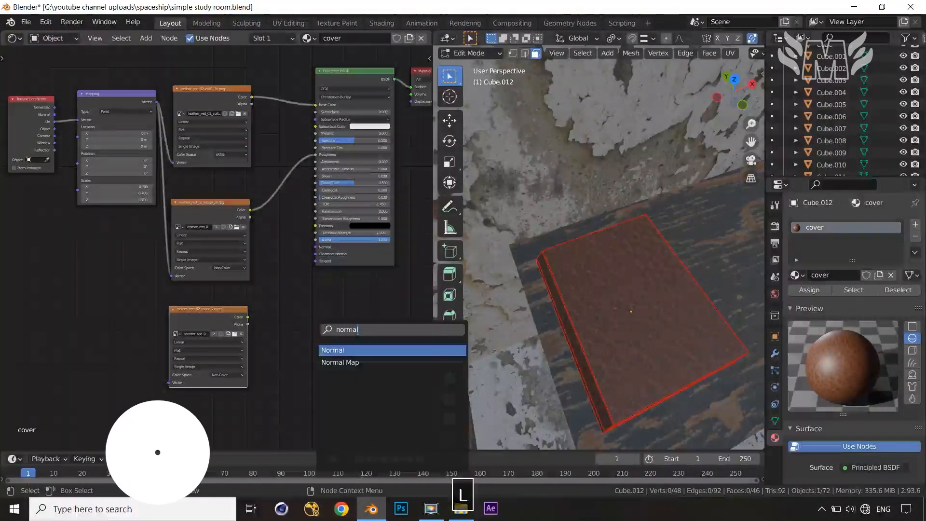
pyautogui.press('Down')
pyautogui.press('Return')
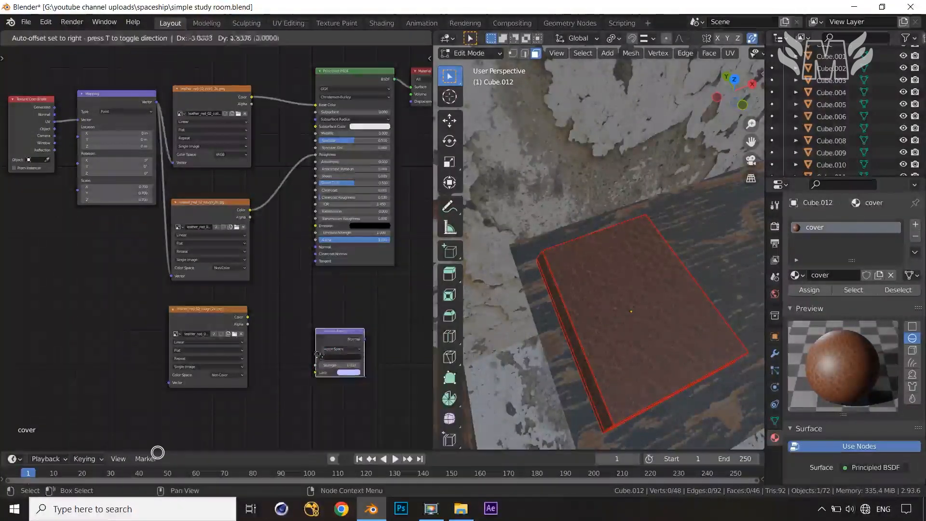
pyautogui.click(280, 335)
# Connect the lowest texture's Color to the Normal Map node and its Normal output to the Principled BSDF Normal input.
pyautogui.moveTo(248, 317); pyautogui.dragTo(268, 347)
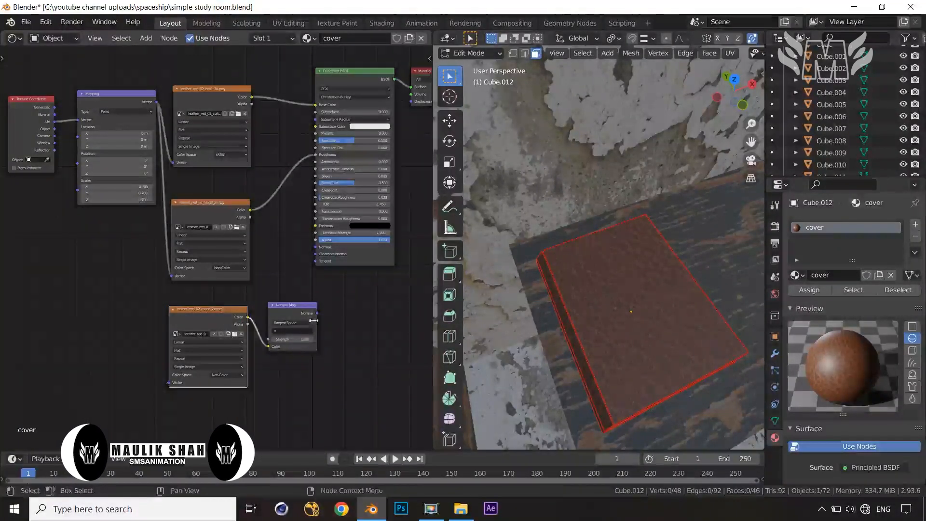
pyautogui.moveTo(314, 319); pyautogui.dragTo(315, 247)
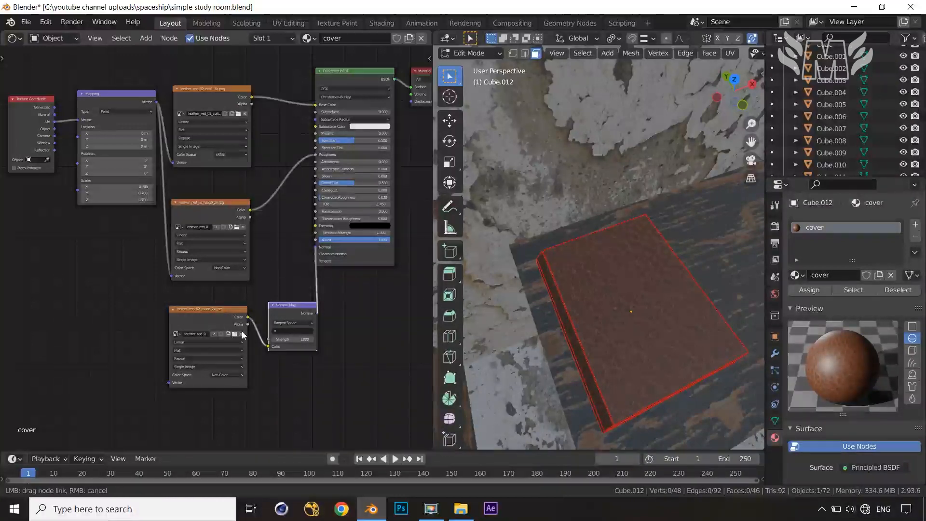
# Space out the lowest texture, Normal Map and mapping nodes, and link the Mapping vector to the lowest texture.
pyautogui.moveTo(215, 313); pyautogui.dragTo(167, 314)
pyautogui.moveTo(293, 305); pyautogui.dragTo(270, 305)
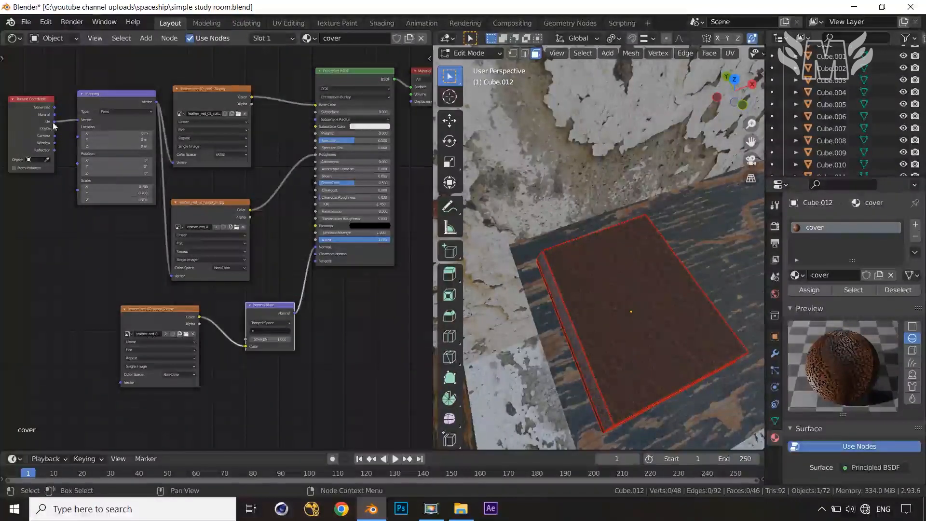
pyautogui.moveTo(13, 78); pyautogui.dragTo(121, 384)
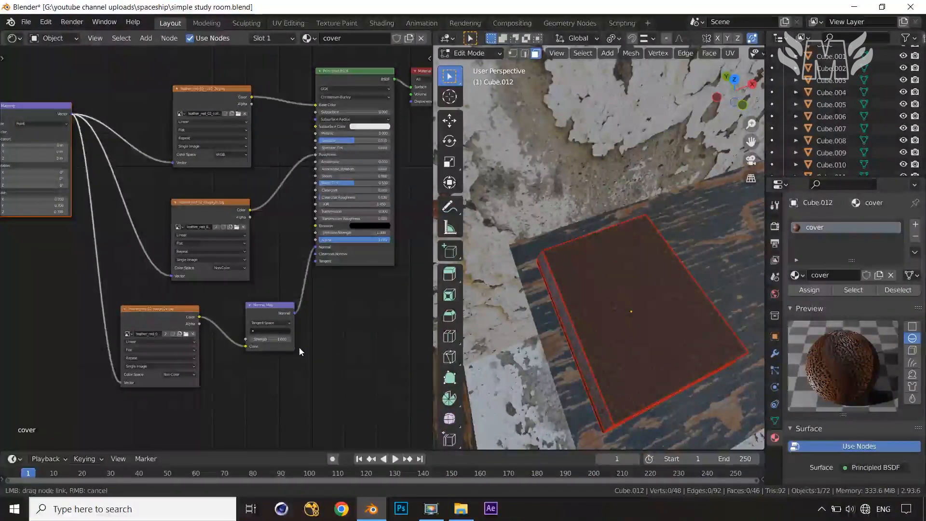
# Tune the cover's Normal Map strength, trying 3.2 and settling on 0.4, while checking the book in Object Mode.
pyautogui.scroll(4, 306, 353)
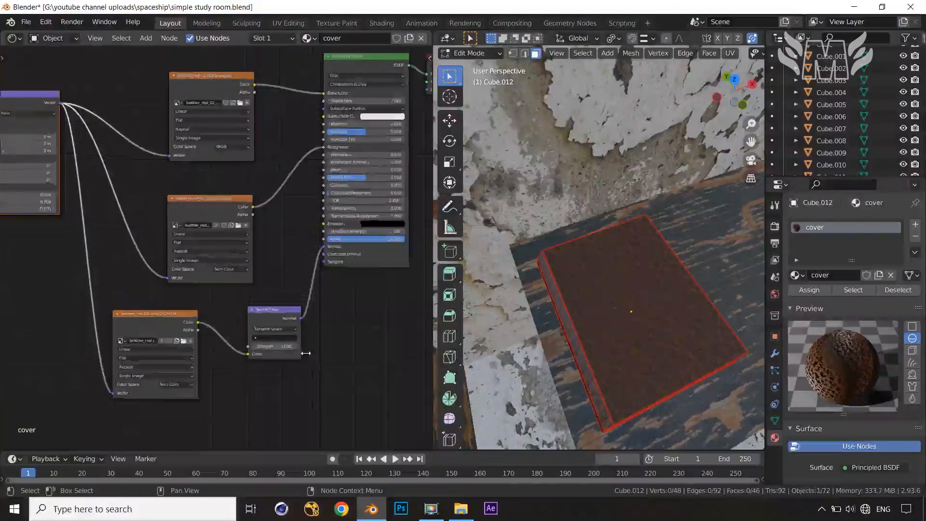
pyautogui.moveTo(311, 348); pyautogui.dragTo(262, 261, button='middle')
pyautogui.scroll(5, 262, 260)
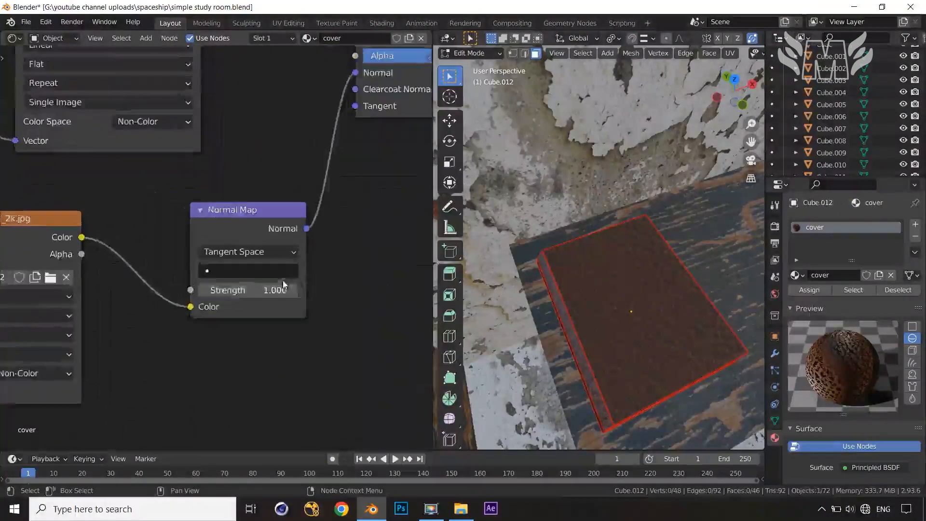
pyautogui.moveTo(283, 305); pyautogui.dragTo(345, 305)
pyautogui.moveTo(622, 362); pyautogui.dragTo(620, 350, button='middle')
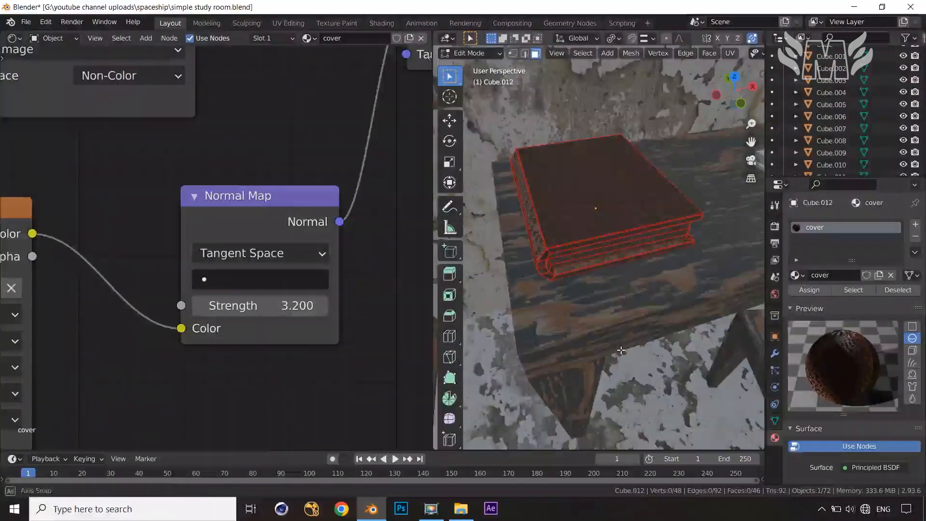
pyautogui.press('Tab')
pyautogui.scroll(7, 643, 292)
pyautogui.scroll(-7, 652, 302)
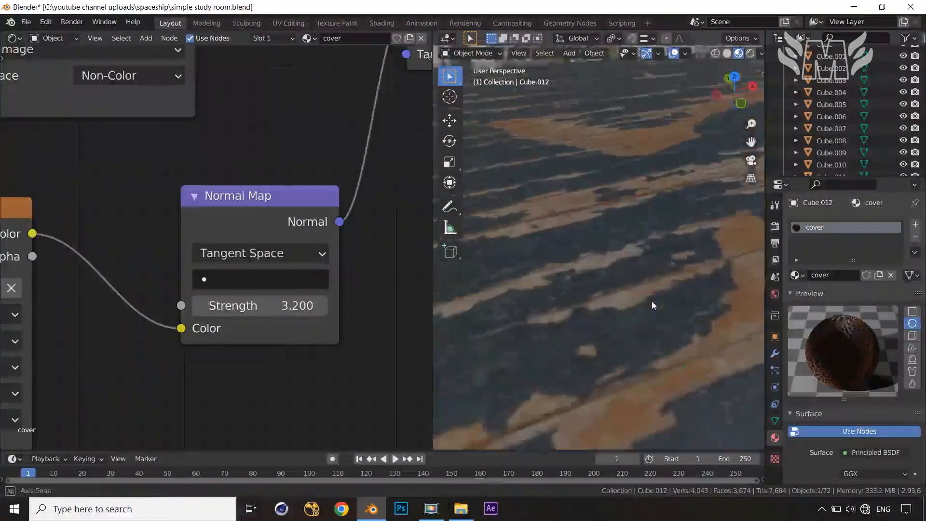
pyautogui.moveTo(652, 302); pyautogui.dragTo(652, 307, button='middle')
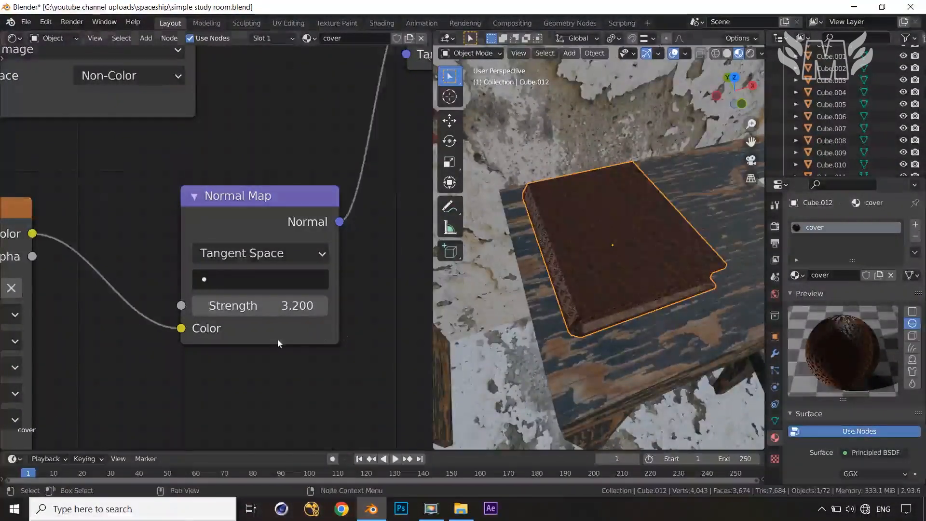
pyautogui.moveTo(296, 307); pyautogui.dragTo(222, 308)
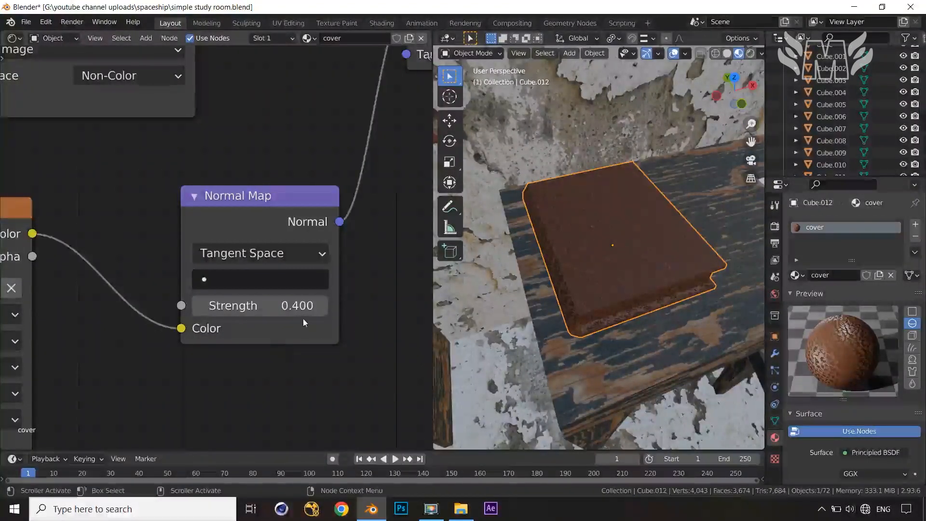
# Select the table and add an empty second material slot to it.
pyautogui.scroll(-5, 573, 332)
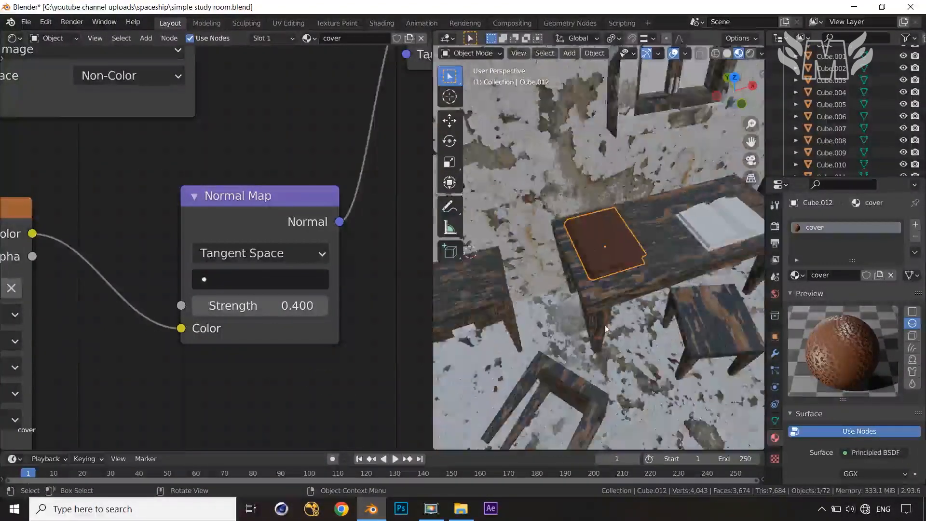
pyautogui.click(608, 262)
pyautogui.scroll(2, 608, 263)
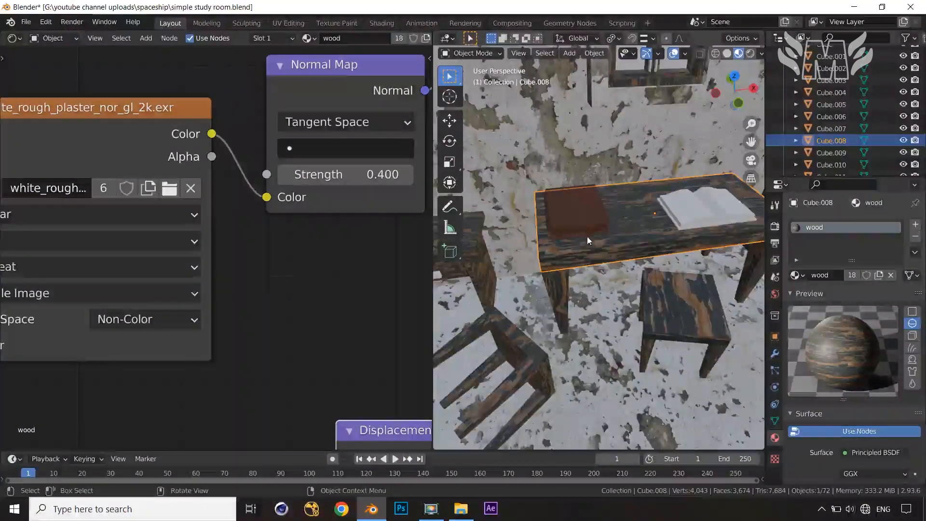
pyautogui.click(915, 225)
pyautogui.scroll(-2, 618, 234)
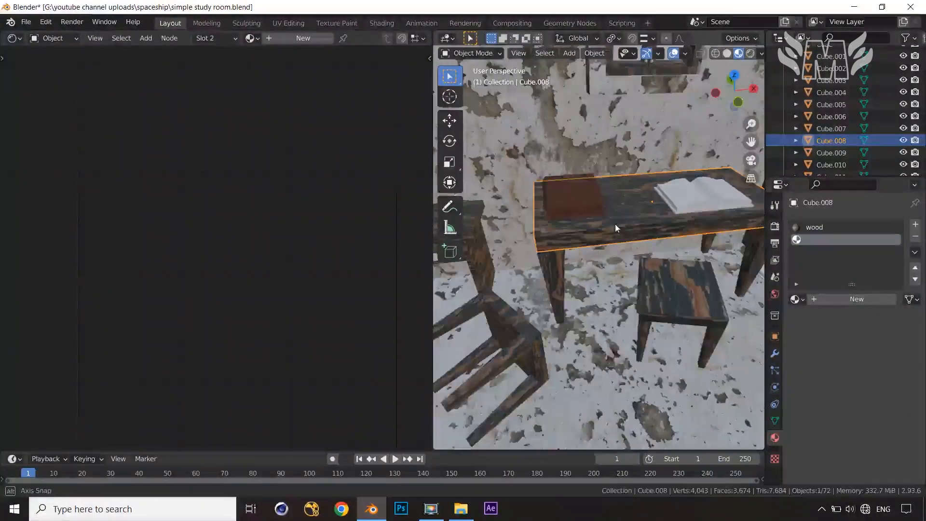
pyautogui.click(588, 201)
pyautogui.press('Tab')
pyautogui.scroll(5, 615, 211)
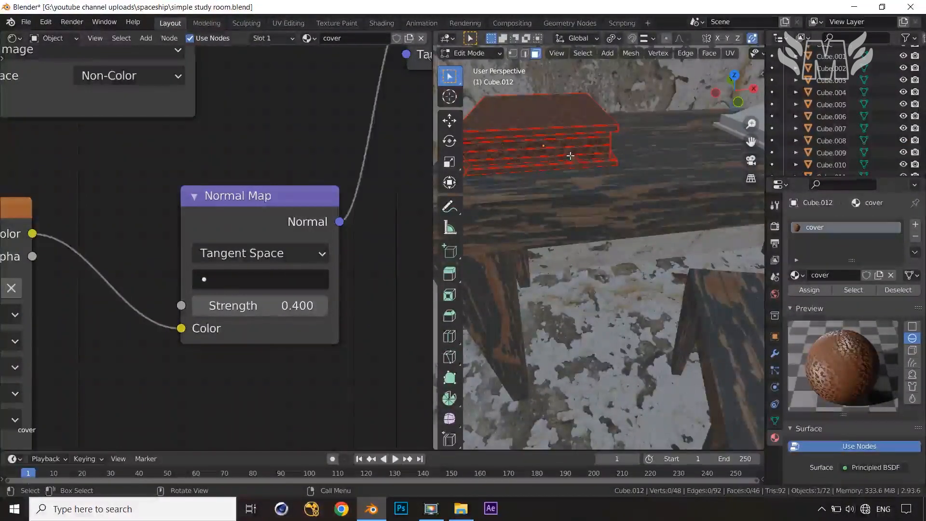
pyautogui.moveTo(641, 159); pyautogui.dragTo(657, 161, button='middle')
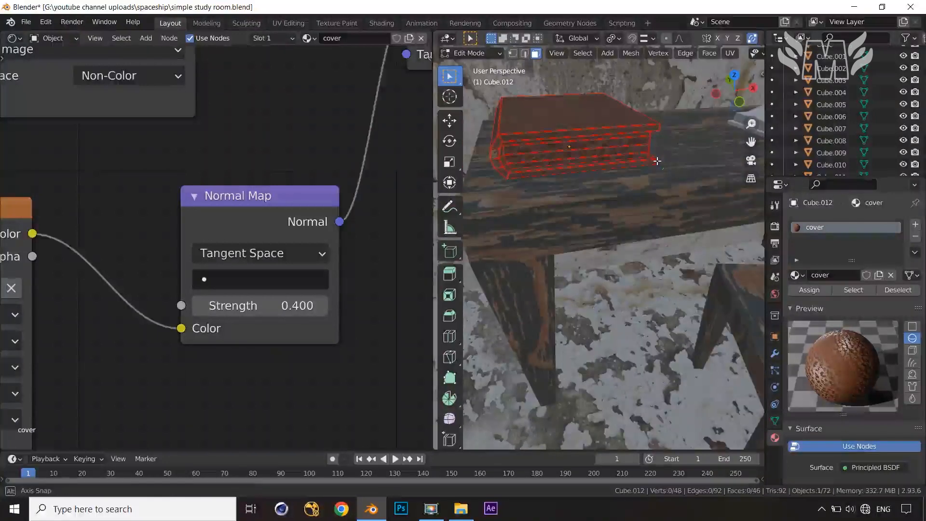
pyautogui.press('Tab')
# Hide the plastered wall object behind the table and select the leather book again.
pyautogui.click(672, 94)
pyautogui.press('h')
pyautogui.moveTo(672, 93); pyautogui.dragTo(556, 153, button='middle')
pyautogui.click(543, 160)
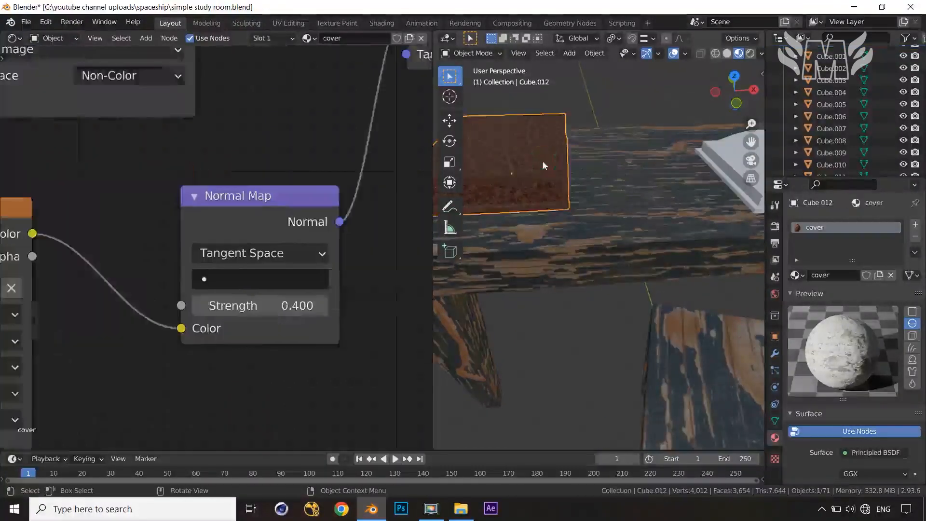
# In Edit Mode, select the page-block faces along the front side of the closed book.
pyautogui.keyDown('shift'); pyautogui.moveTo(612, 195); pyautogui.dragTo(644, 422, button='middle'); pyautogui.keyUp('shift')
pyautogui.press('Tab')
pyautogui.press('1')
pyautogui.scroll(5, 631, 233)
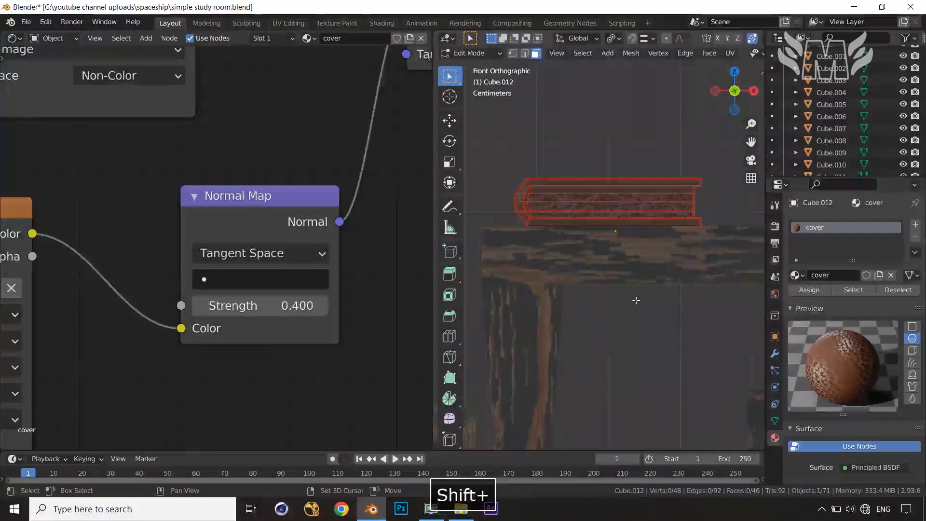
pyautogui.click(622, 189)
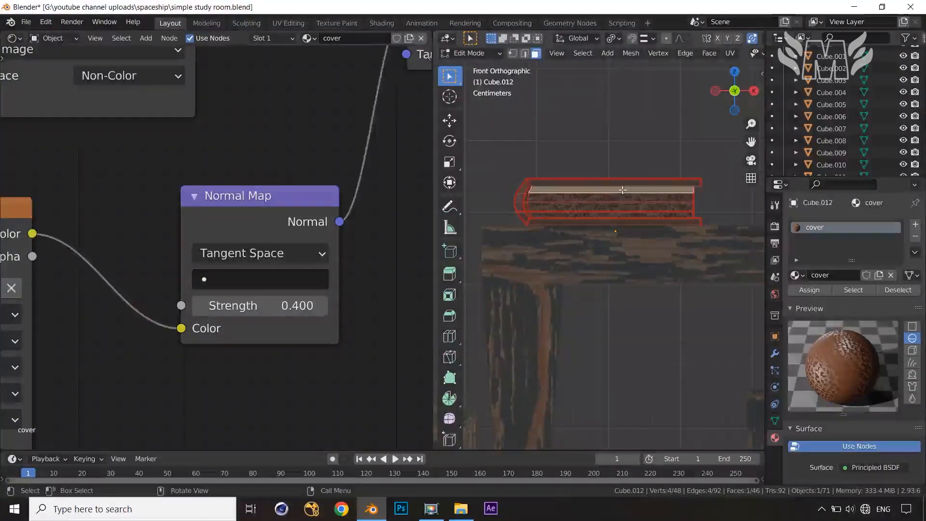
pyautogui.keyDown('ctrl'); pyautogui.keyDown('shift'); pyautogui.click(639, 216); pyautogui.keyUp('shift'); pyautogui.keyUp('ctrl')
pyautogui.press('KP_1')
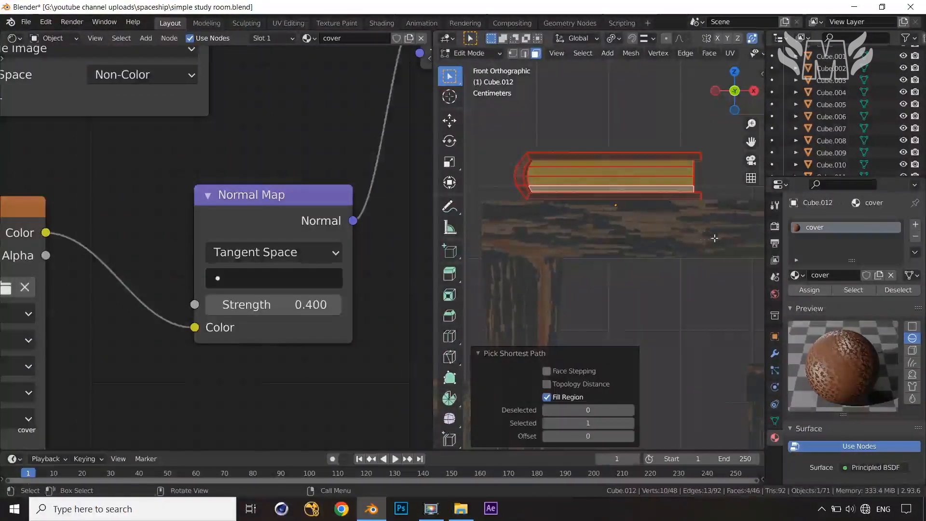
# Extend the selection to the page-block faces on the closed book's two remaining open sides.
pyautogui.moveTo(714, 237); pyautogui.dragTo(627, 247, button='middle')
pyautogui.keyDown('shift'); pyautogui.click(645, 143); pyautogui.keyUp('shift')
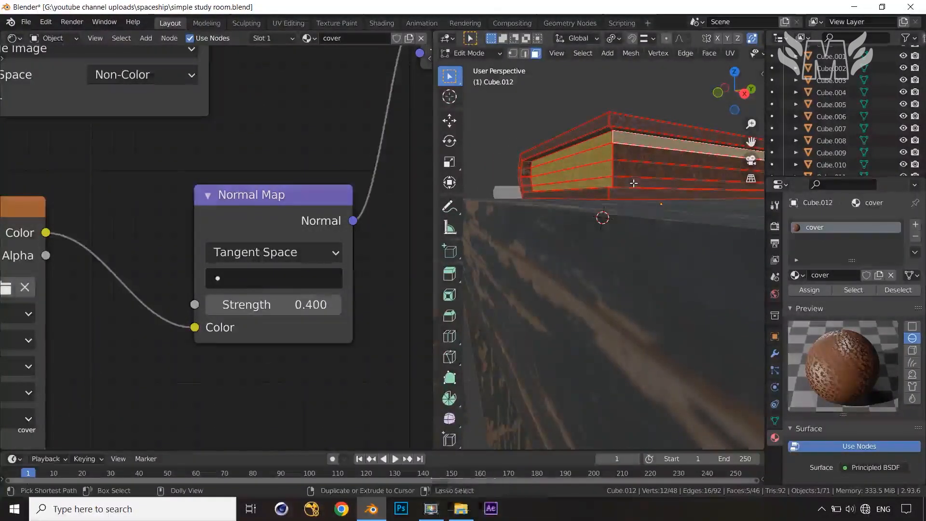
pyautogui.keyDown('ctrl'); pyautogui.keyDown('shift'); pyautogui.click(633, 183); pyautogui.keyUp('shift'); pyautogui.keyUp('ctrl')
pyautogui.moveTo(633, 183); pyautogui.dragTo(660, 152, button='middle')
pyautogui.keyDown('shift'); pyautogui.click(661, 150); pyautogui.keyUp('shift')
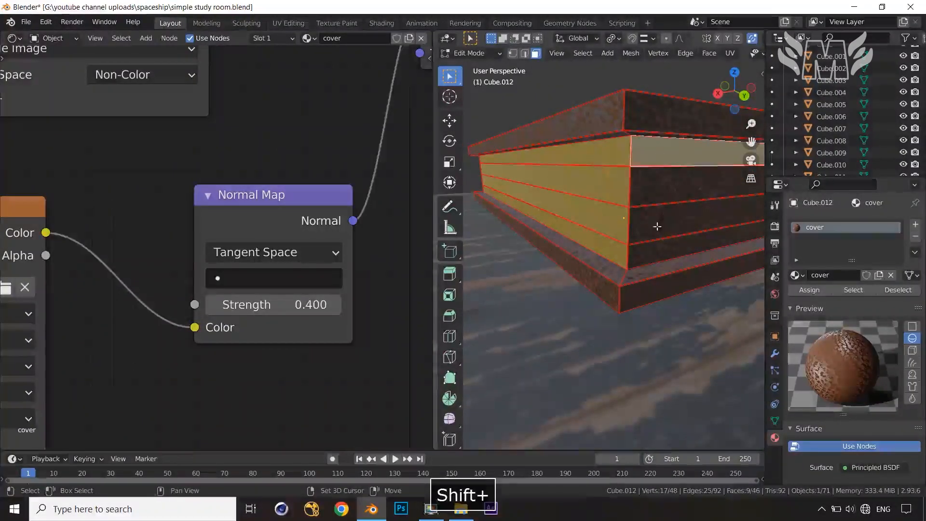
pyautogui.keyDown('ctrl'); pyautogui.keyDown('shift'); pyautogui.click(656, 250); pyautogui.keyUp('shift'); pyautogui.keyUp('ctrl')
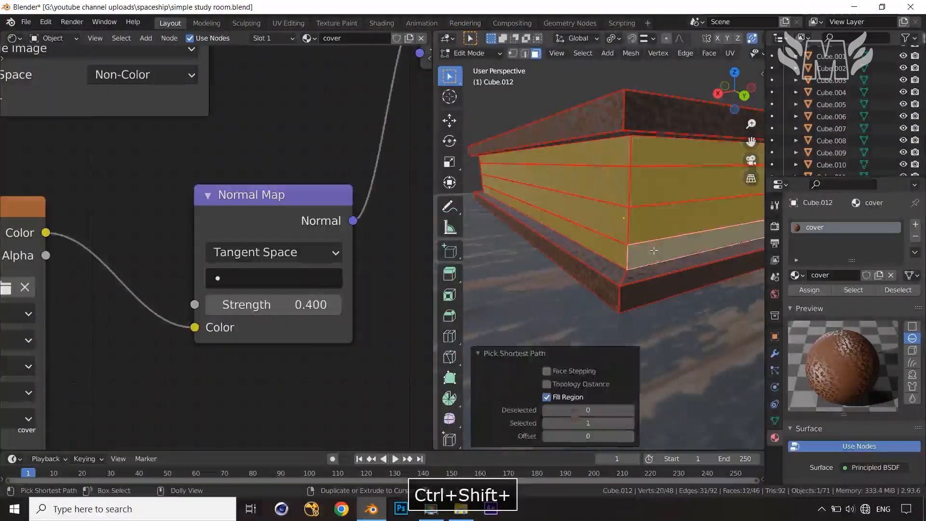
# Add a second slot with a new material to the closed book and give it a pale beige base color, hue 0.138 and saturation 0.319.
pyautogui.click(916, 225)
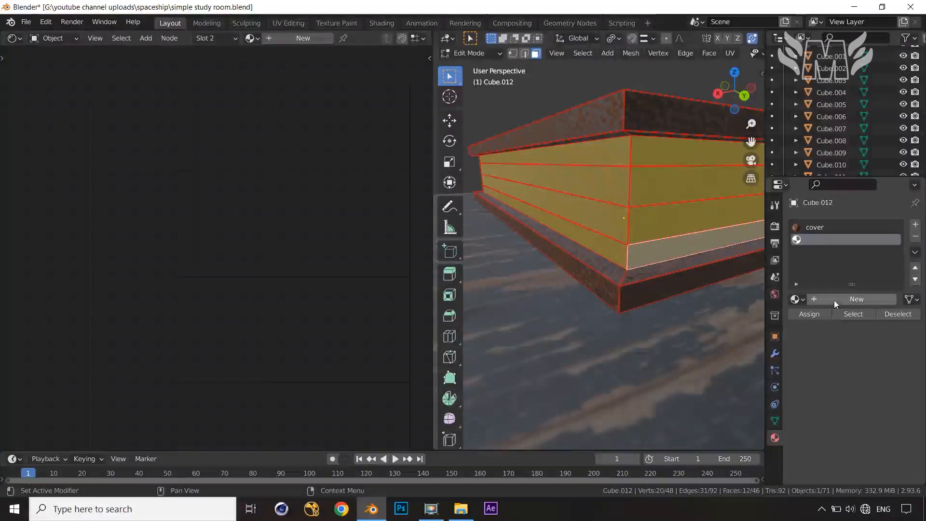
pyautogui.click(856, 300)
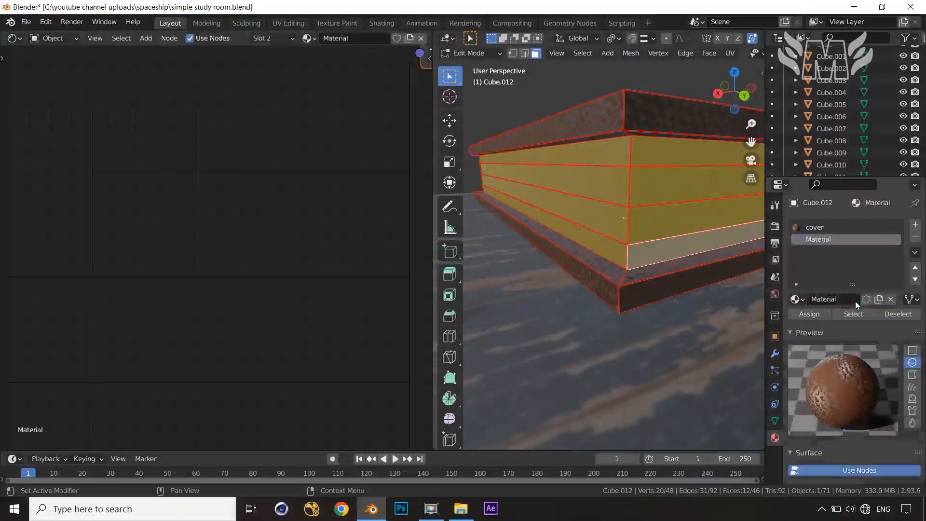
pyautogui.scroll(-9, 833, 403)
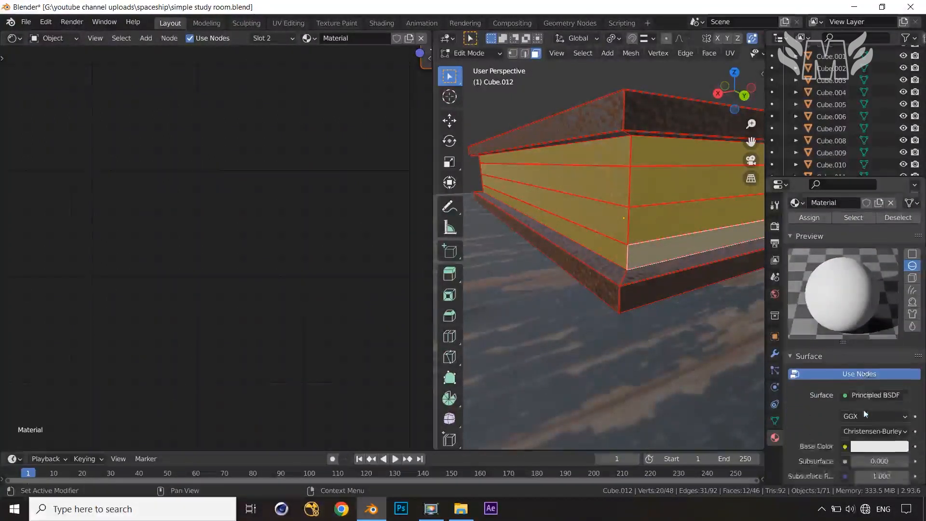
pyautogui.scroll(-4, 858, 405)
pyautogui.scroll(5, 849, 391)
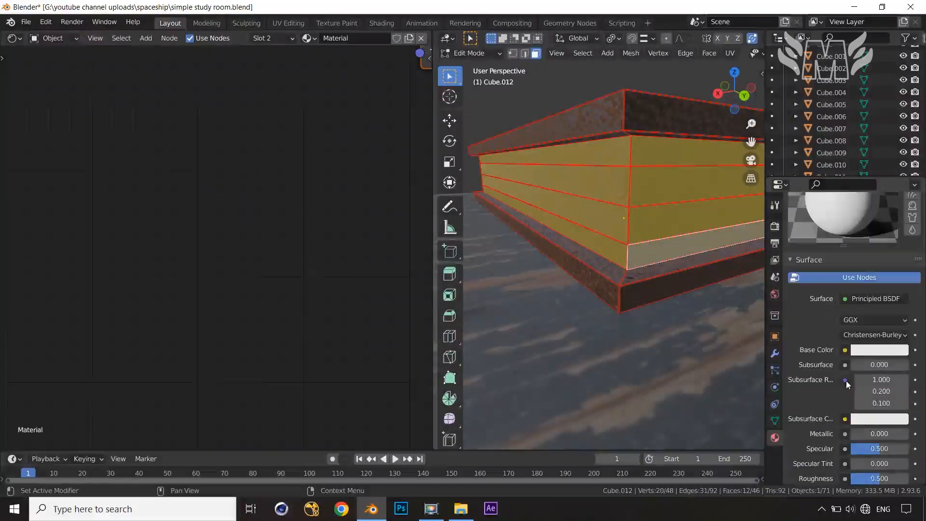
pyautogui.click(871, 350)
pyautogui.moveTo(900, 201)
pyautogui.mouseDown()
pyautogui.moveTo(899, 216)
pyautogui.moveTo(899, 205)
pyautogui.mouseUp()
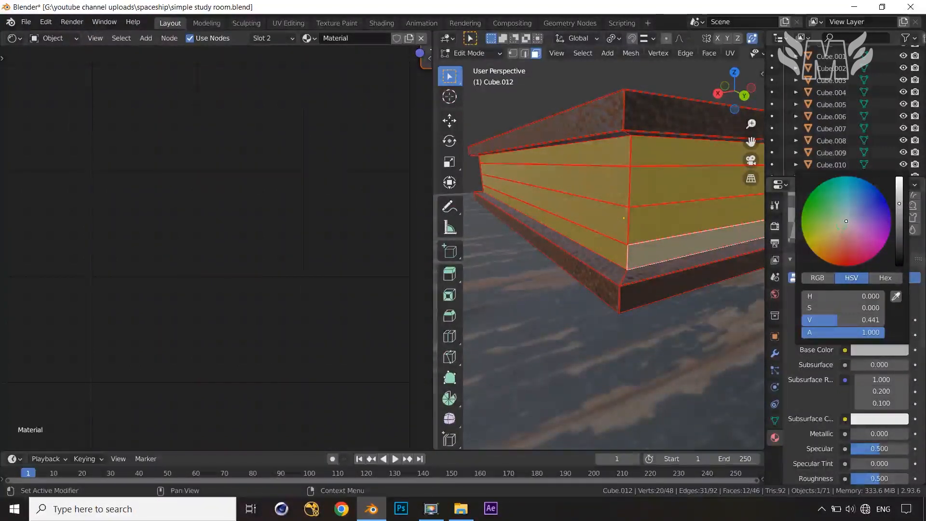
pyautogui.click(841, 225)
pyautogui.click(812, 397)
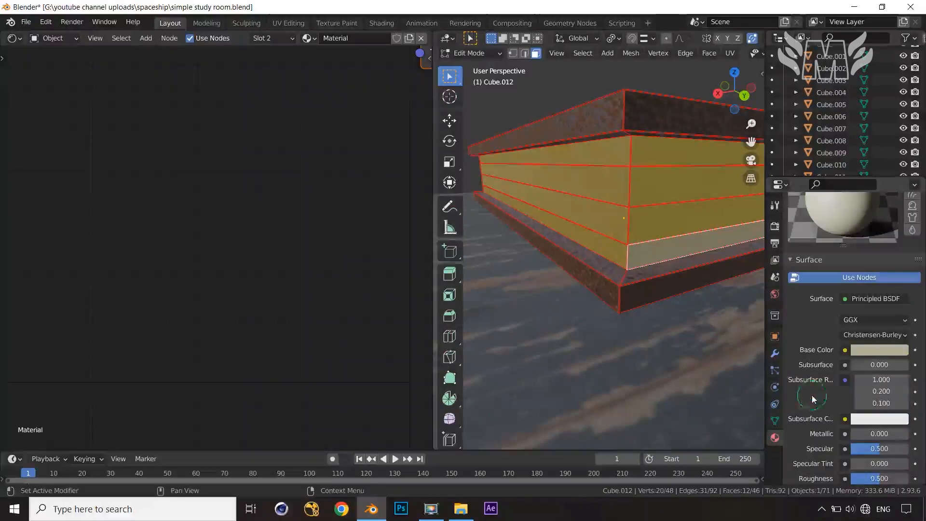
pyautogui.click(890, 351)
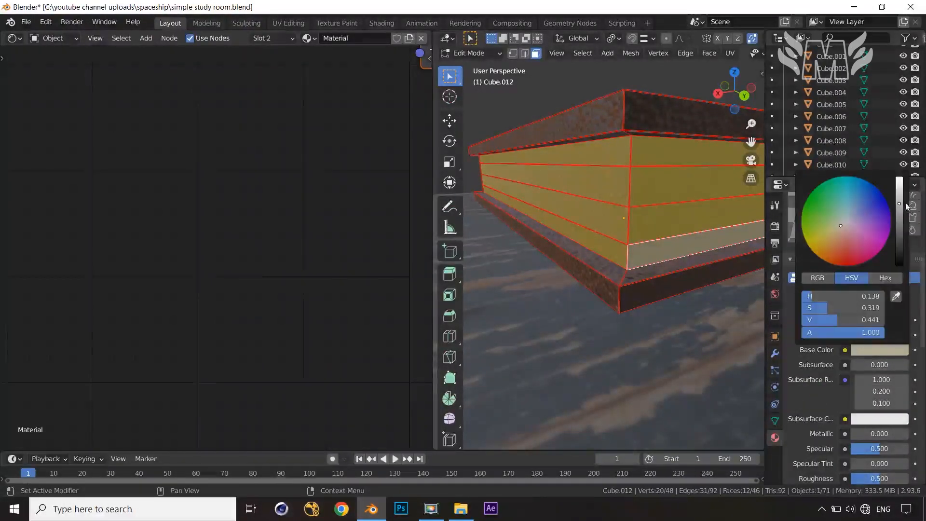
pyautogui.moveTo(900, 197); pyautogui.dragTo(899, 195)
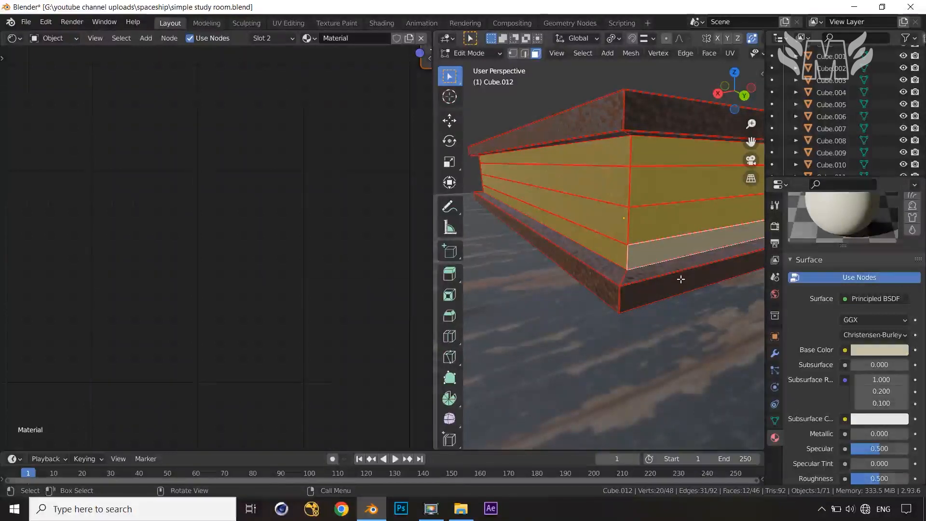
# Assign the beige material to the selected page faces, rename it "pages", and return to Object Mode.
pyautogui.press('Tab')
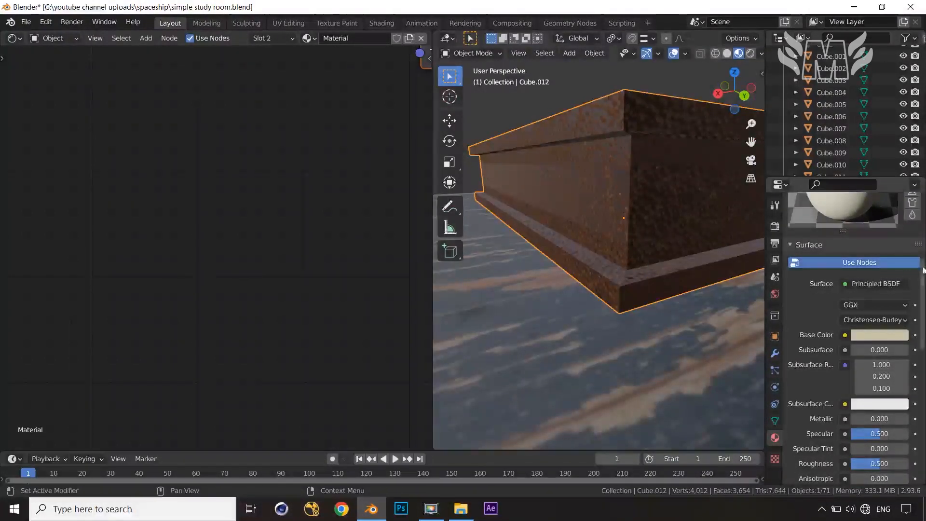
pyautogui.scroll(4, 820, 328)
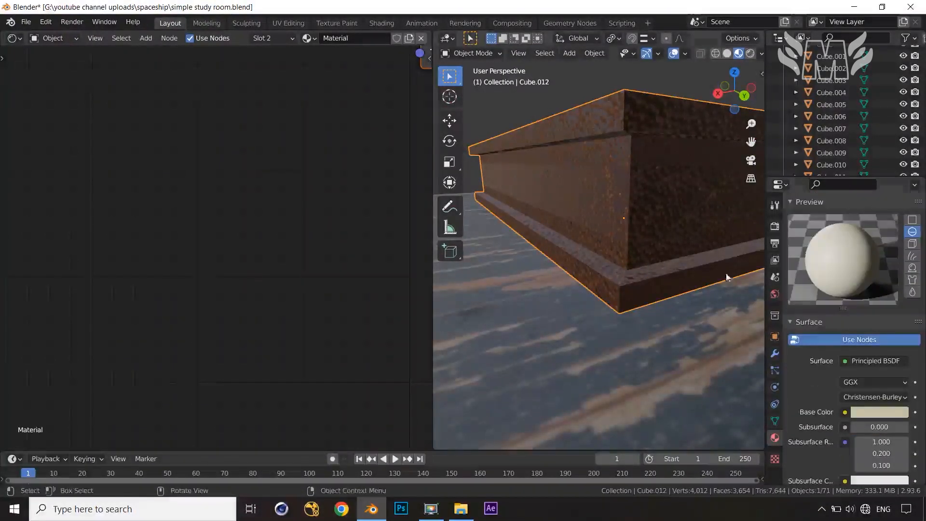
pyautogui.press('Tab')
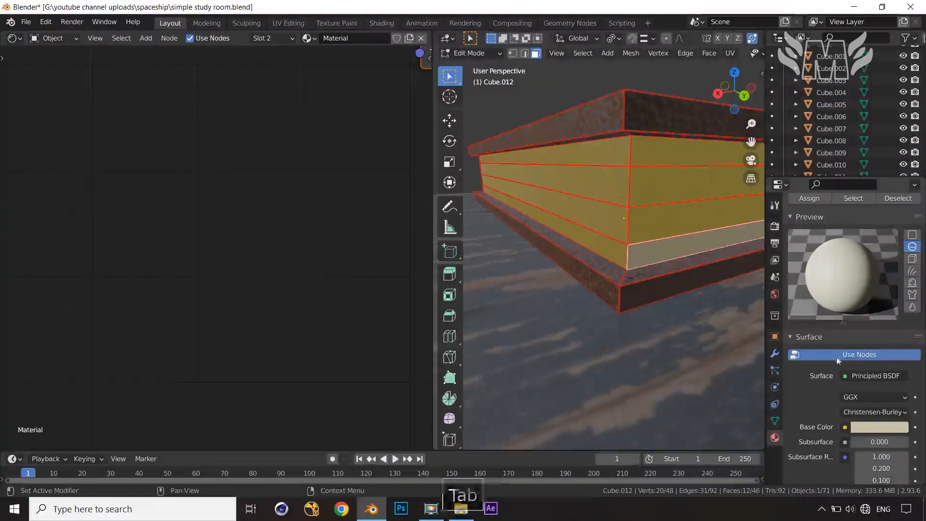
pyautogui.scroll(5, 826, 260)
pyautogui.scroll(2, 826, 251)
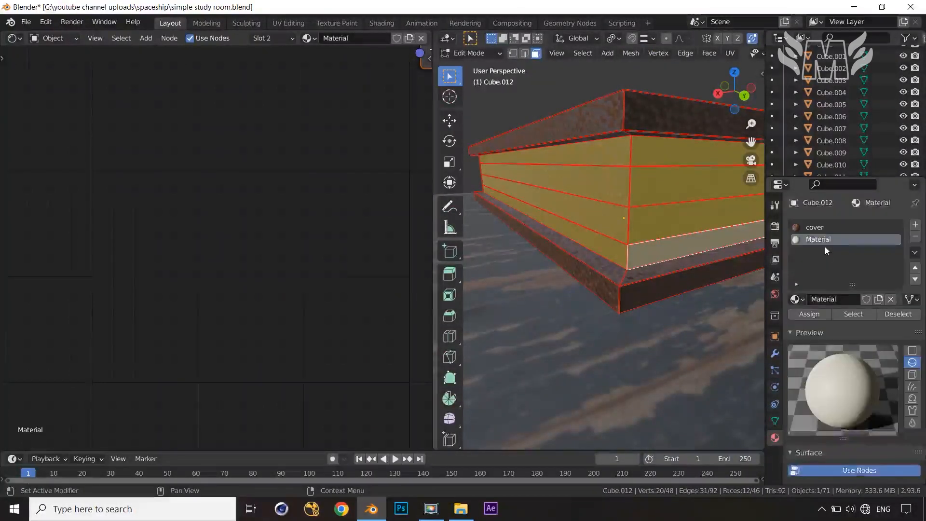
pyautogui.click(809, 314)
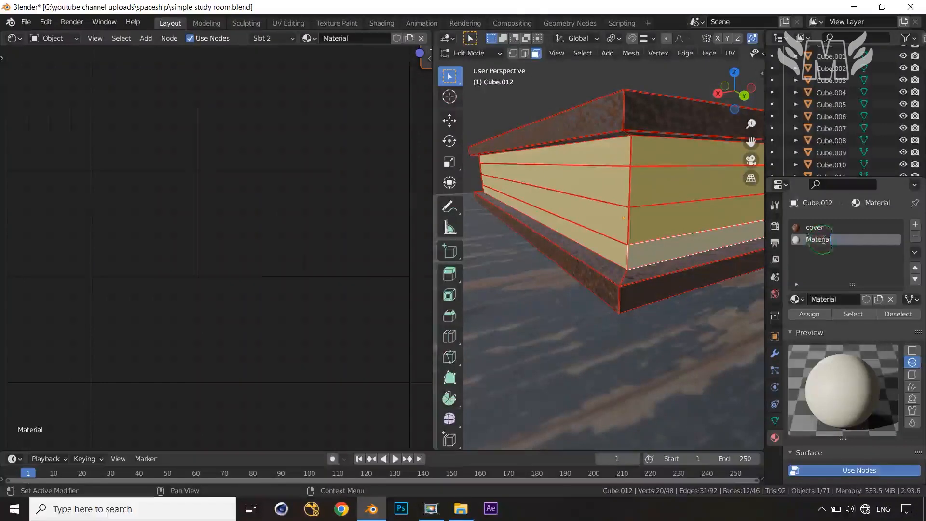
pyautogui.write('pages')
pyautogui.press('Return')
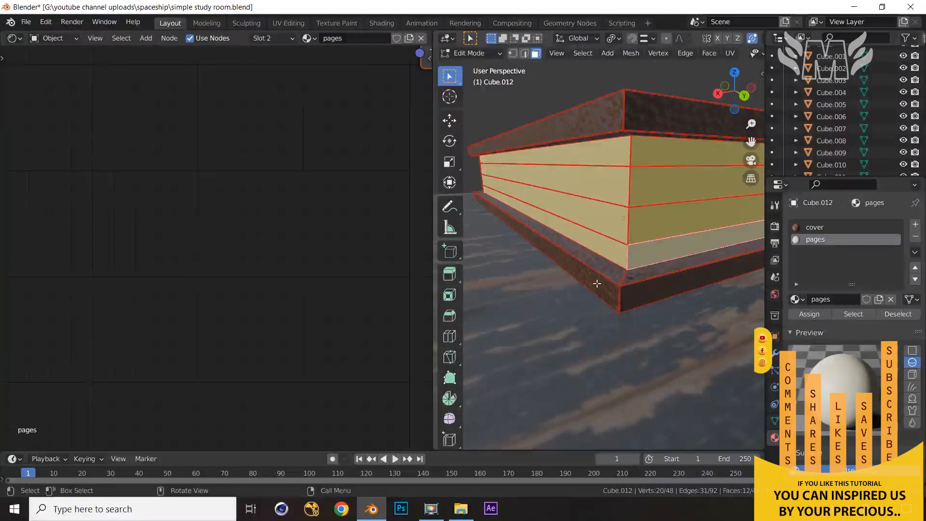
pyautogui.press('Tab')
pyautogui.moveTo(603, 240); pyautogui.dragTo(699, 241, button='middle')
pyautogui.scroll(-3, 644, 248)
pyautogui.scroll(-2, 699, 242)
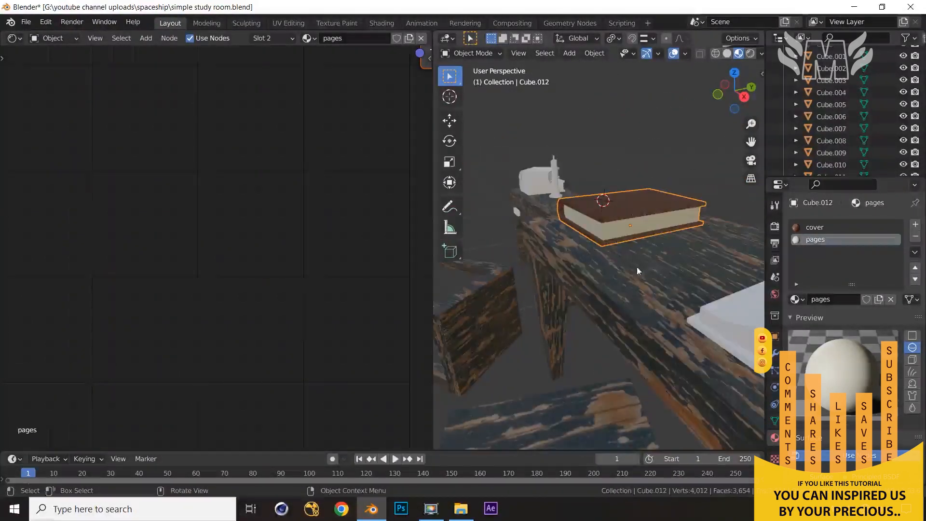
# Select the open book on the table and apply the existing "cover" material to it.
pyautogui.moveTo(636, 267); pyautogui.dragTo(690, 254, button='middle')
pyautogui.click(690, 254)
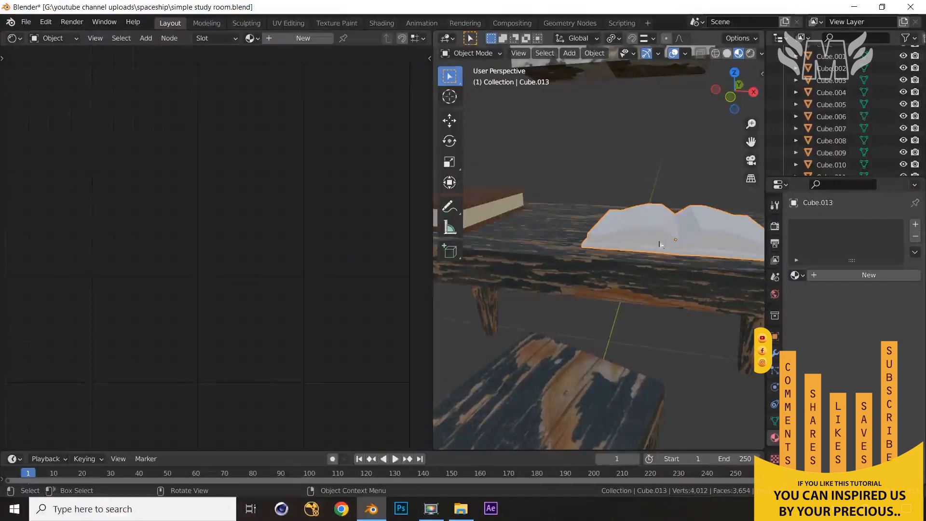
pyautogui.click(795, 275)
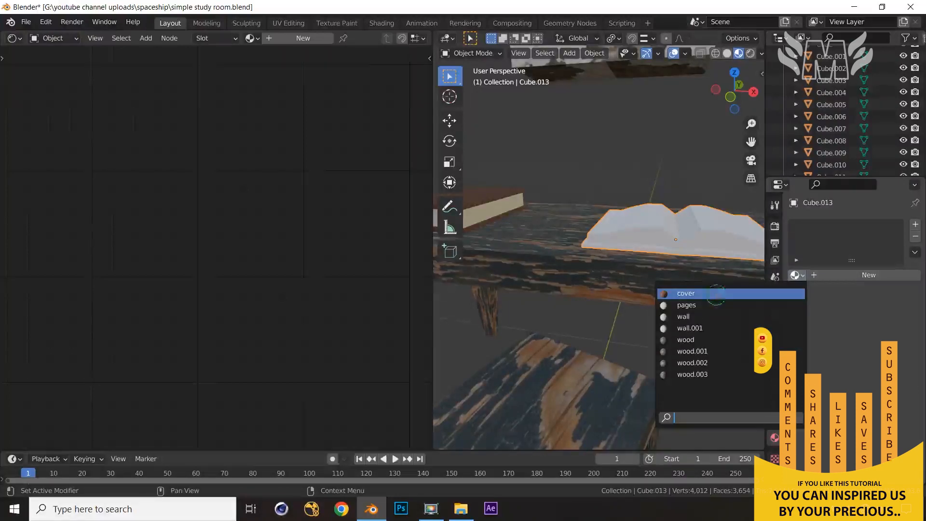
pyautogui.click(716, 294)
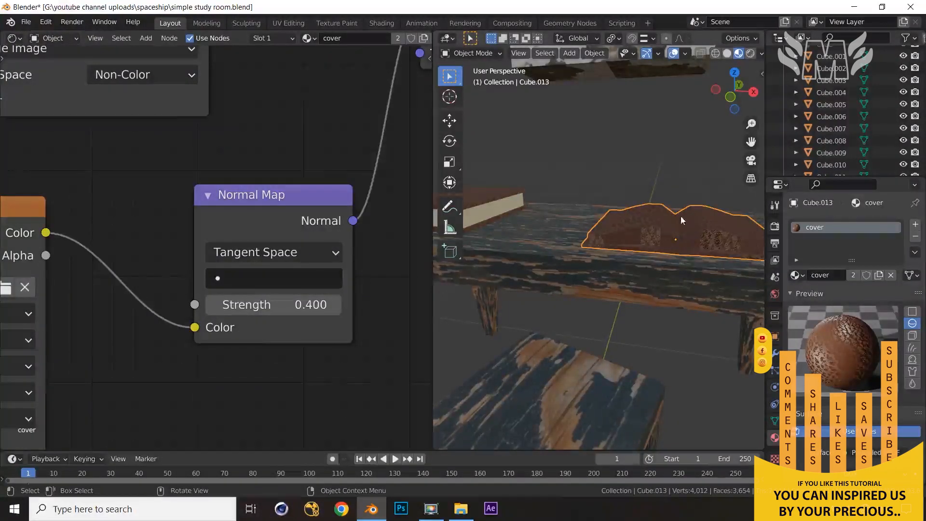
# Add a second slot with the existing "pages" material to the open book and assign it to the selected page faces in Edit Mode.
pyautogui.keyDown('shift'); pyautogui.moveTo(671, 233); pyautogui.dragTo(654, 271, button='middle'); pyautogui.keyUp('shift')
pyautogui.press('Tab')
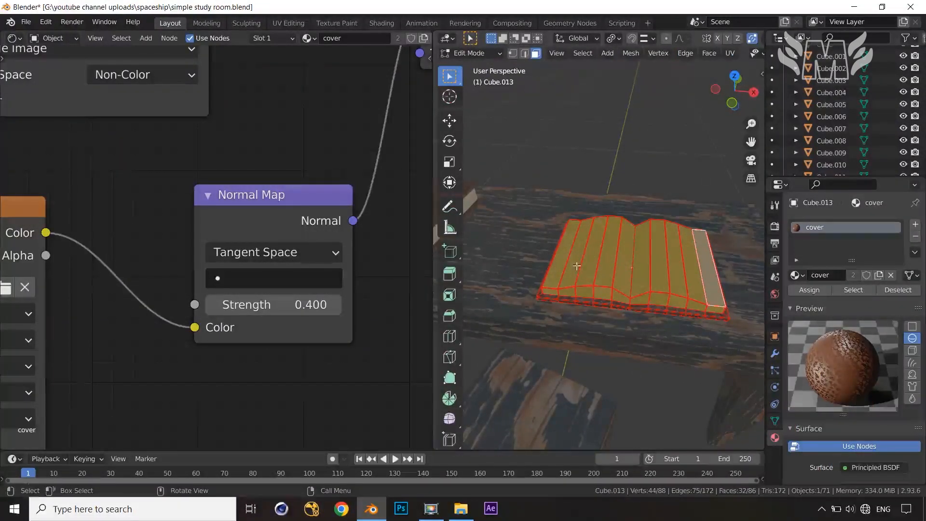
pyautogui.click(915, 225)
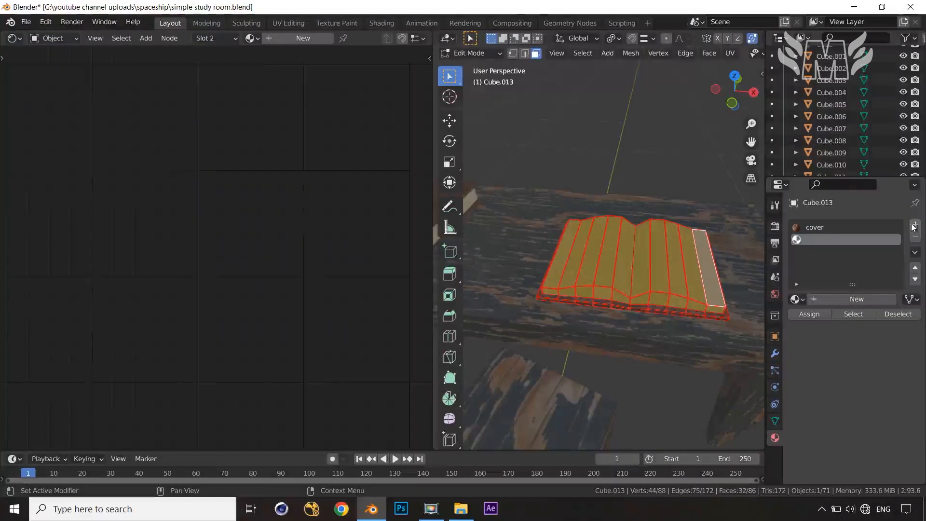
pyautogui.click(795, 300)
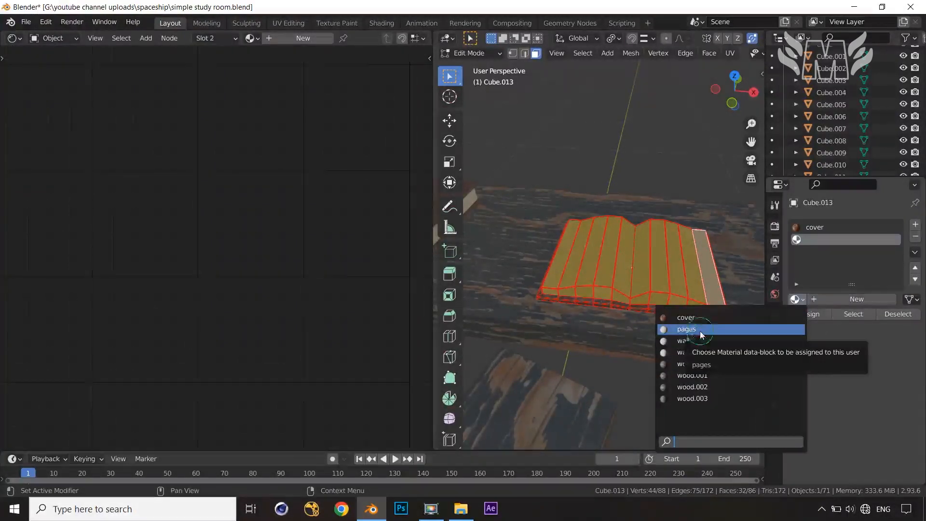
pyautogui.click(700, 331)
pyautogui.click(809, 314)
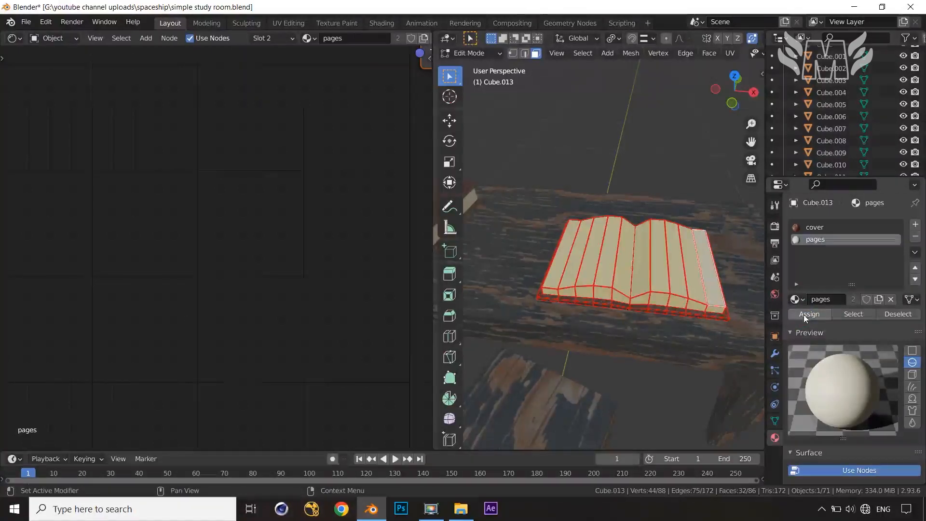
pyautogui.press('Tab')
# Unhide the plastered wall object and deselect everything in the room.
pyautogui.scroll(-5, 604, 340)
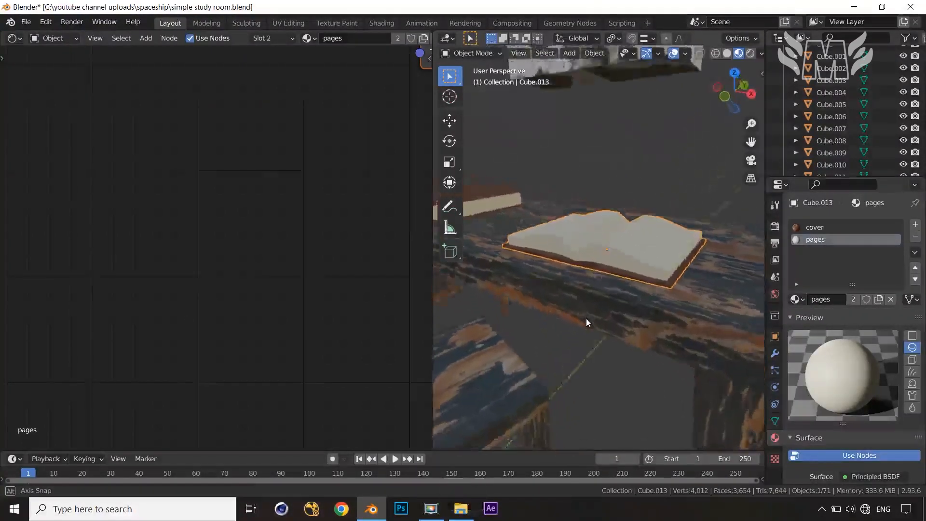
pyautogui.scroll(-5, 625, 337)
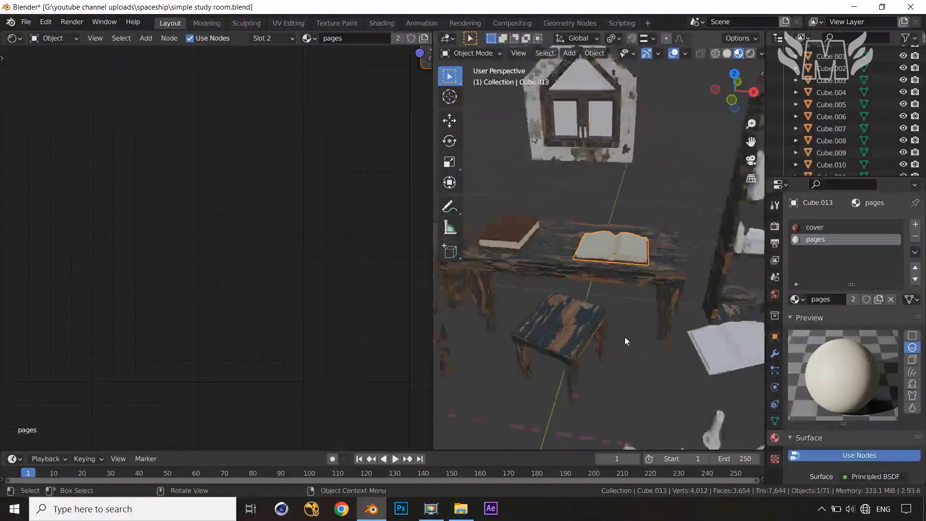
pyautogui.scroll(-2, 626, 335)
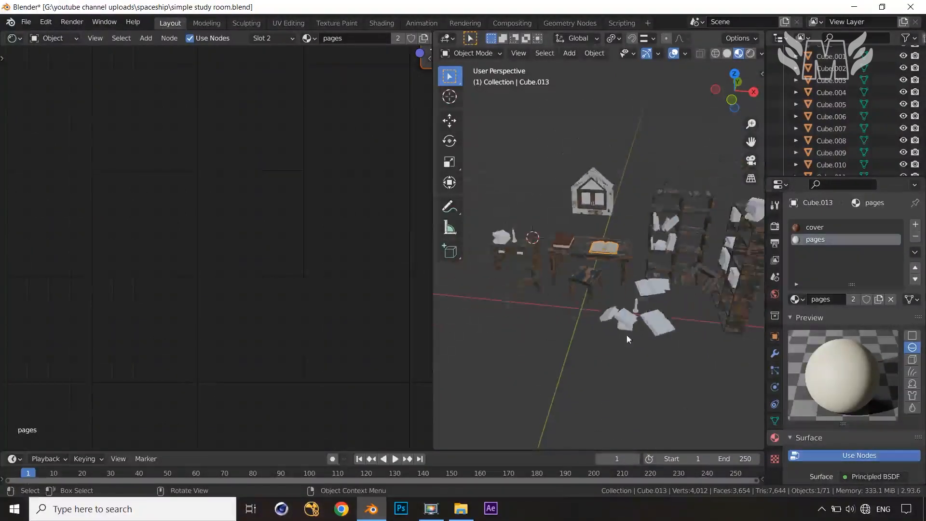
pyautogui.moveTo(627, 334); pyautogui.dragTo(670, 320, button='middle')
pyautogui.hotkey('alt', 'h')
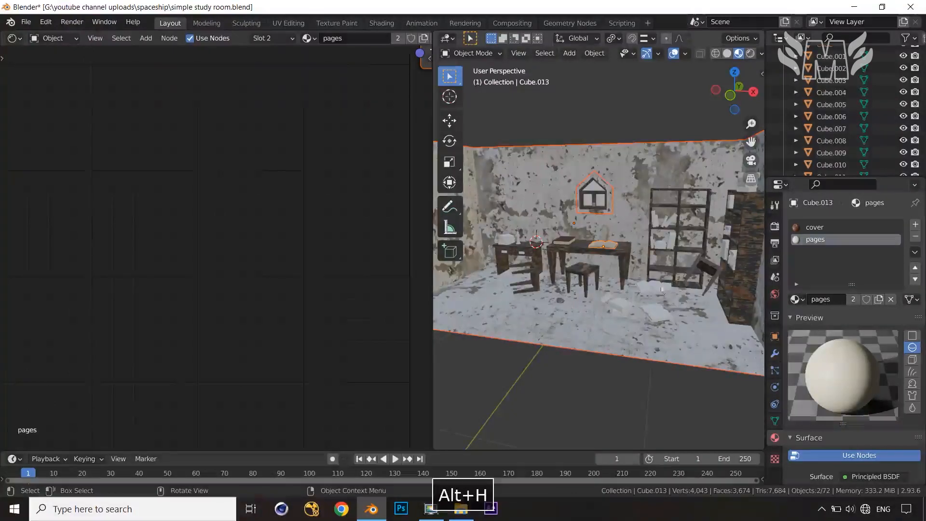
pyautogui.moveTo(586, 349); pyautogui.dragTo(651, 331, button='middle')
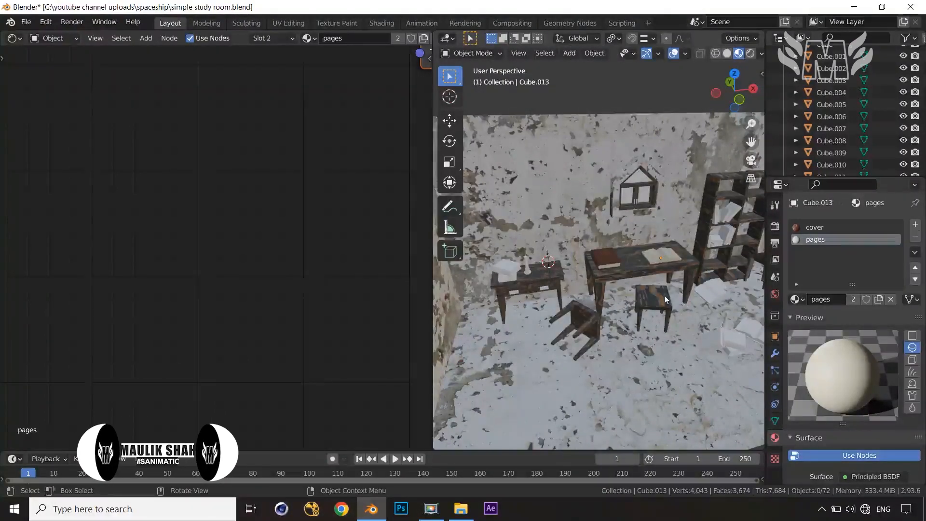
pyautogui.moveTo(665, 295); pyautogui.dragTo(716, 293, button='middle')
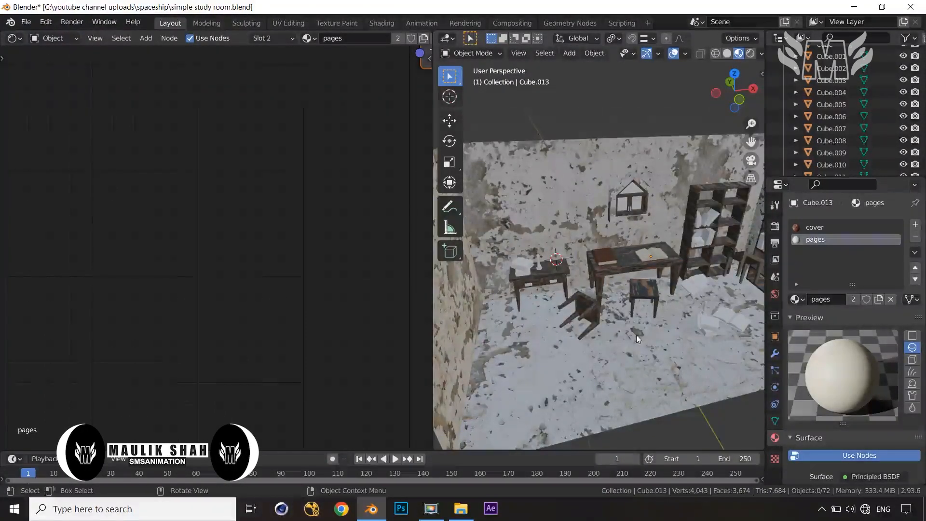
pyautogui.moveTo(636, 335); pyautogui.dragTo(637, 273, button='middle')
pyautogui.scroll(2, 637, 273)
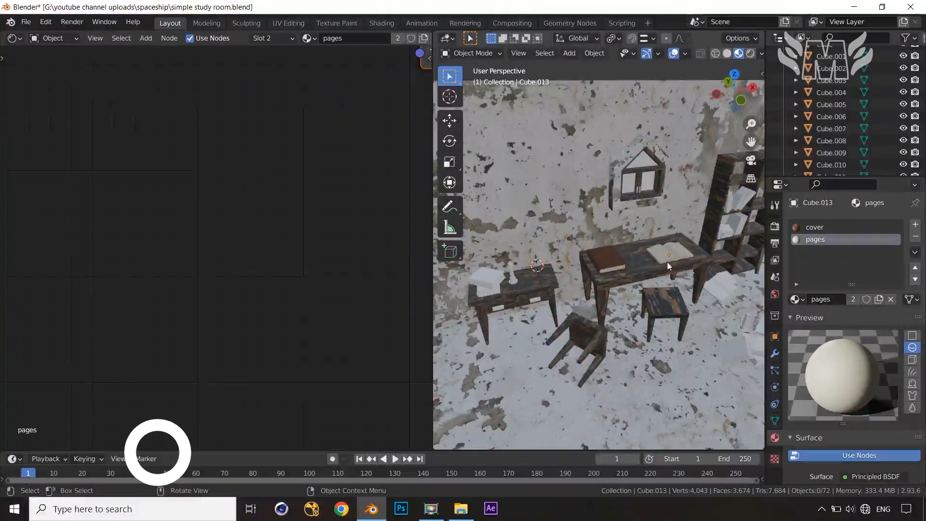
# Examine the textured closed and open books on the table and the remaining untextured objects around the room.
pyautogui.scroll(3, 679, 275)
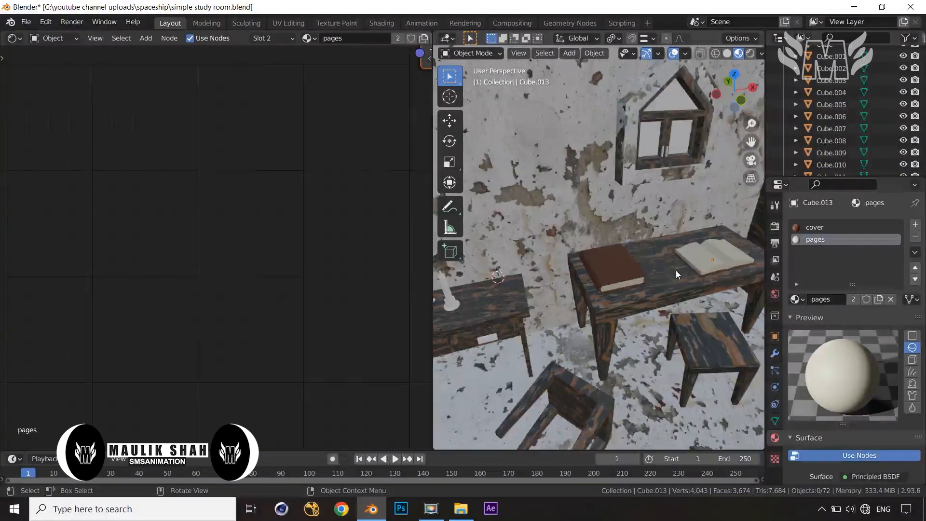
pyautogui.scroll(-3, 675, 270)
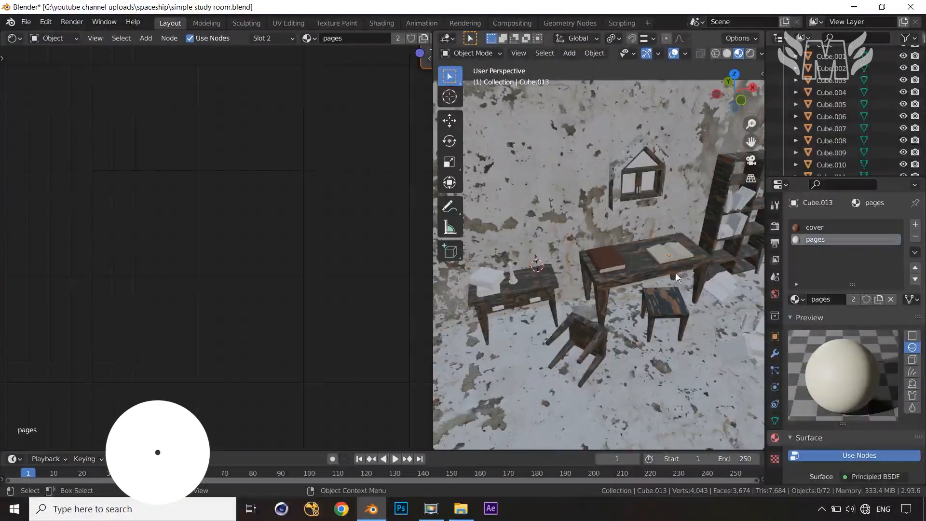
pyautogui.scroll(-5, 678, 297)
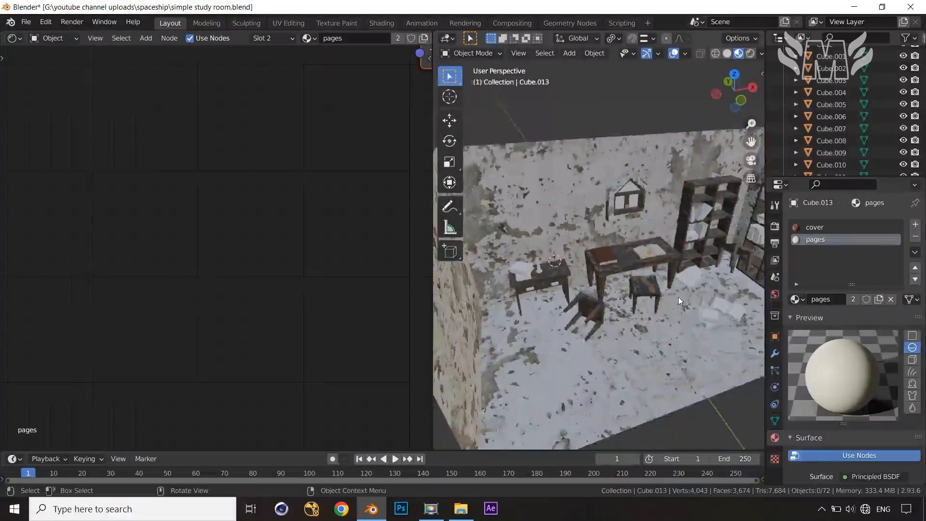
pyautogui.moveTo(678, 297); pyautogui.dragTo(658, 293, button='middle')
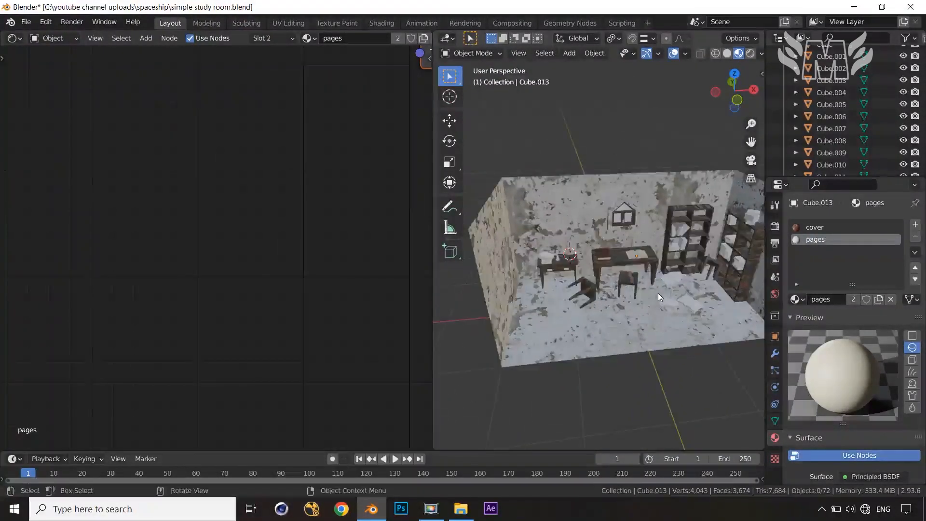
pyautogui.scroll(4, 658, 294)
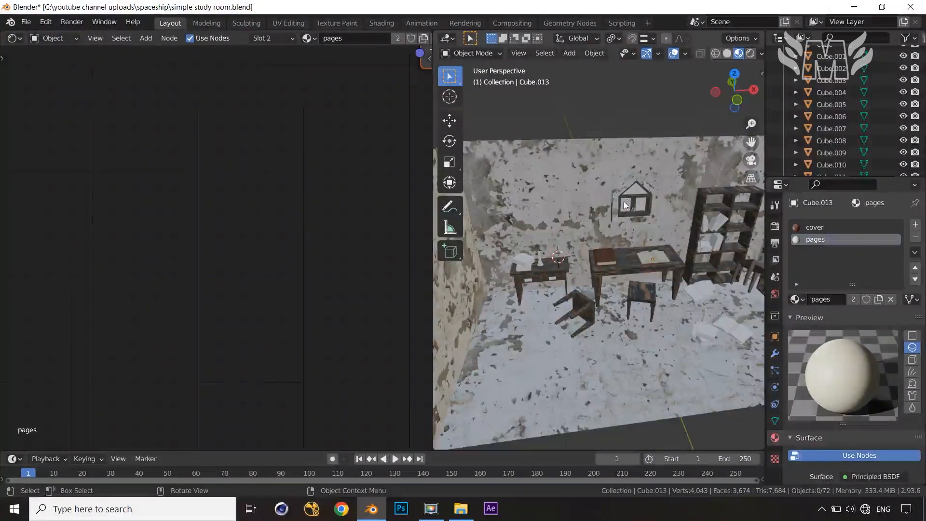
pyautogui.scroll(2, 542, 264)
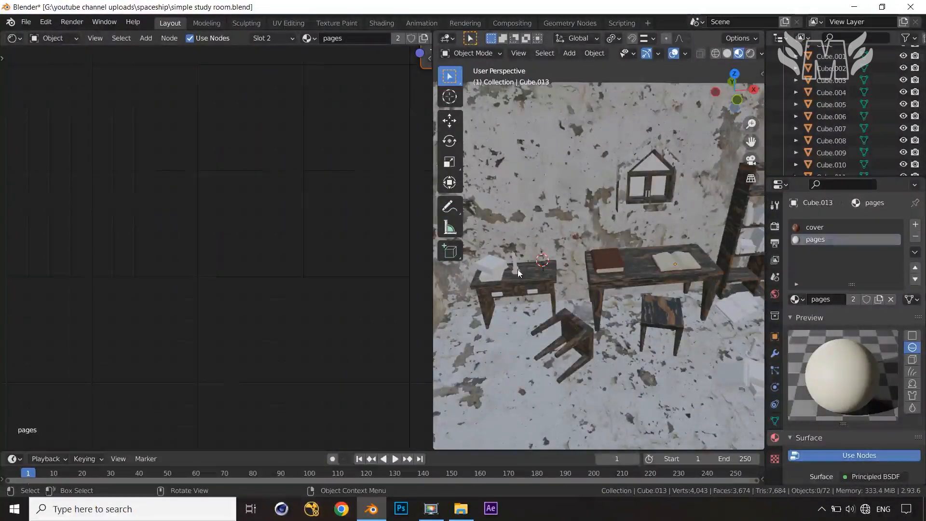
pyautogui.scroll(-5, 585, 276)
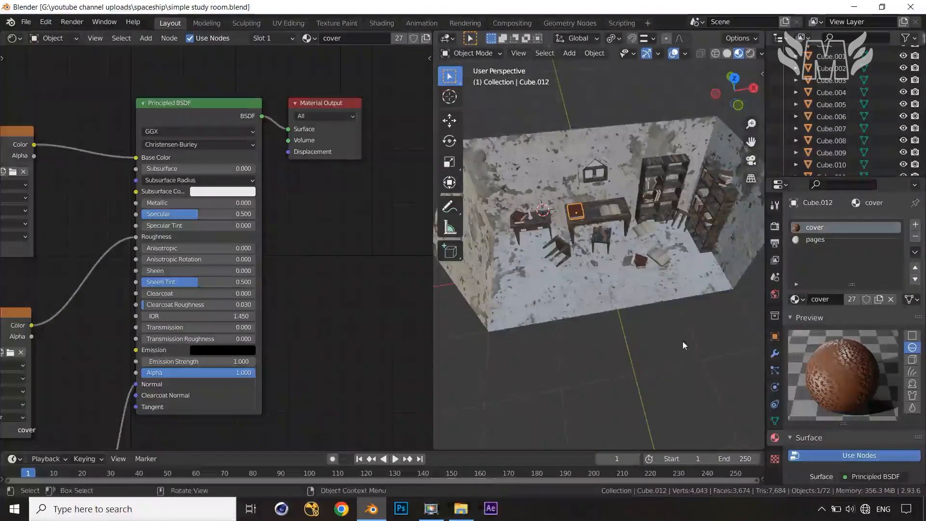
# Inspect the textured books on the floor, bookshelves and tables from several angles around the room.
pyautogui.scroll(4, 651, 341)
pyautogui.moveTo(650, 341); pyautogui.dragTo(664, 328, button='middle')
pyautogui.scroll(2, 575, 337)
pyautogui.scroll(3, 576, 333)
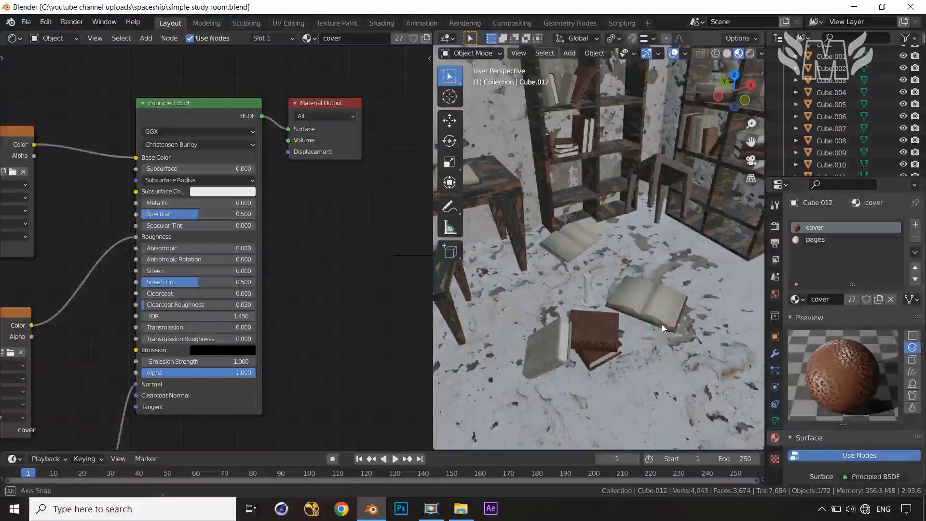
pyautogui.moveTo(662, 324); pyautogui.dragTo(620, 340, button='middle')
pyautogui.scroll(-3, 647, 318)
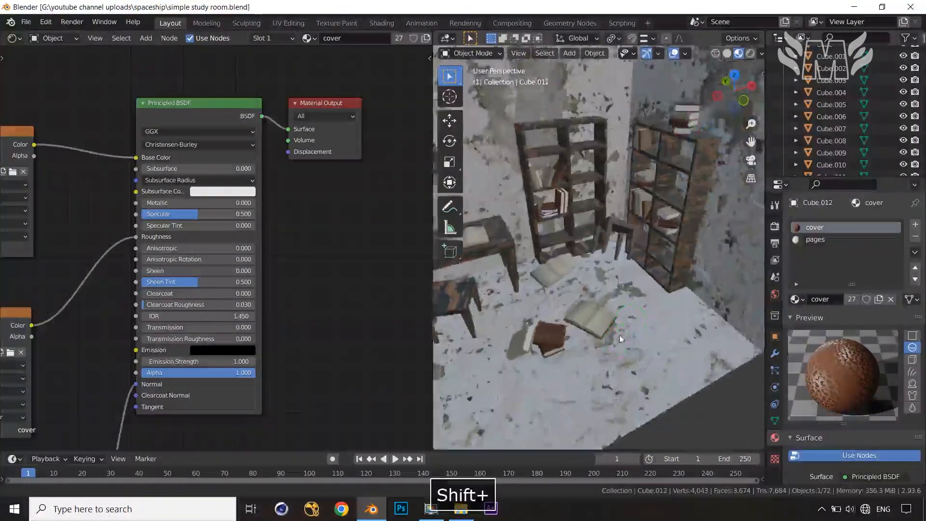
pyautogui.scroll(3, 658, 247)
pyautogui.moveTo(658, 247); pyautogui.dragTo(589, 357, button='middle')
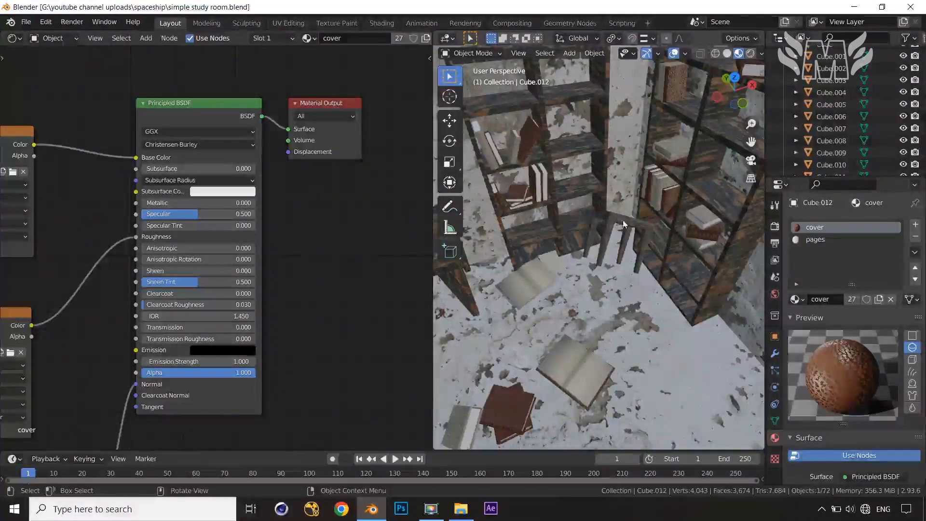
pyautogui.moveTo(623, 224); pyautogui.dragTo(642, 197, button='middle')
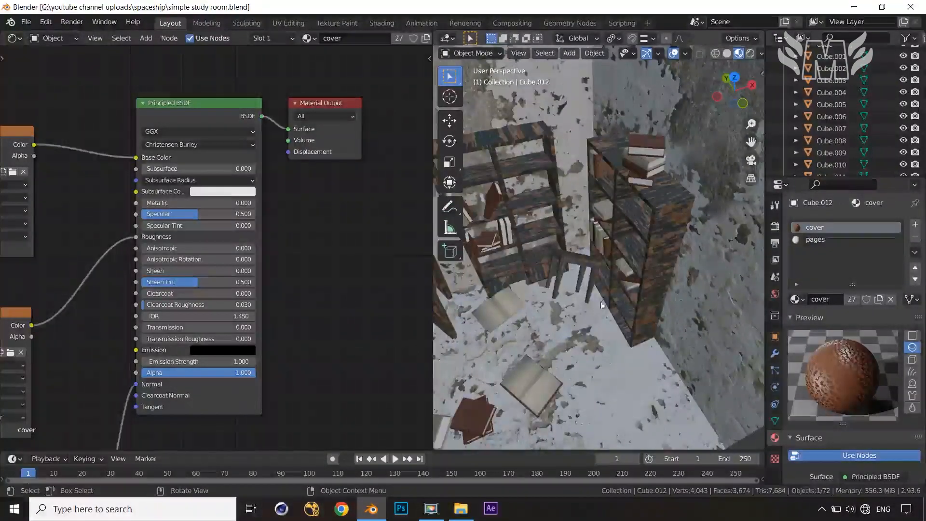
pyautogui.keyDown('shift'); pyautogui.moveTo(602, 305); pyautogui.dragTo(647, 281, button='middle'); pyautogui.keyUp('shift')
pyautogui.scroll(3, 585, 237)
pyautogui.keyDown('shift'); pyautogui.moveTo(585, 236); pyautogui.dragTo(645, 337, button='middle'); pyautogui.keyUp('shift')
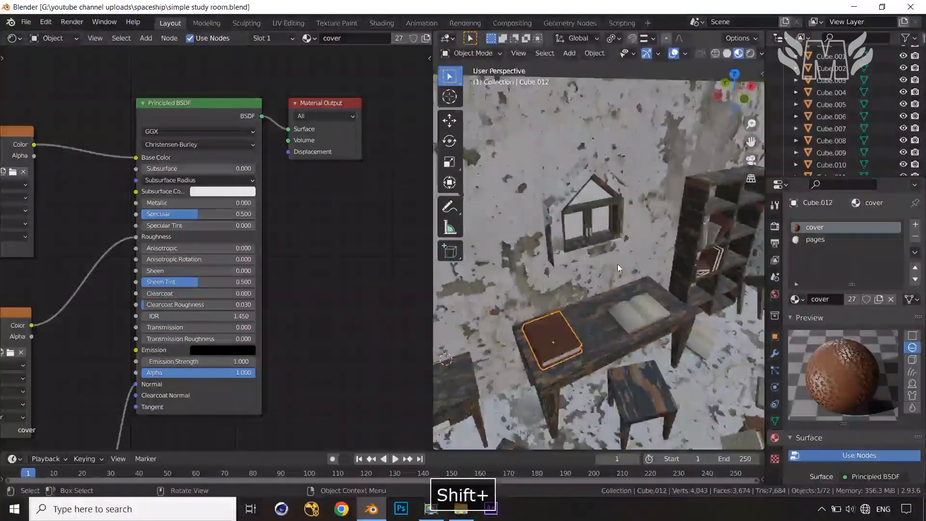
pyautogui.scroll(2, 619, 266)
pyautogui.moveTo(607, 259); pyautogui.dragTo(608, 248, button='middle')
pyautogui.scroll(2, 608, 248)
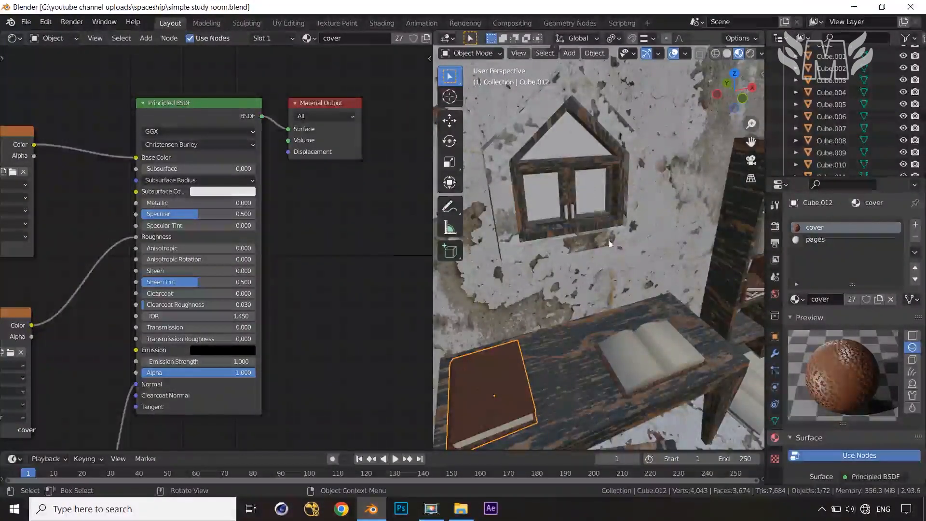
pyautogui.scroll(-7, 612, 260)
pyautogui.keyDown('shift'); pyautogui.moveTo(542, 329); pyautogui.dragTo(620, 280, button='middle'); pyautogui.keyUp('shift')
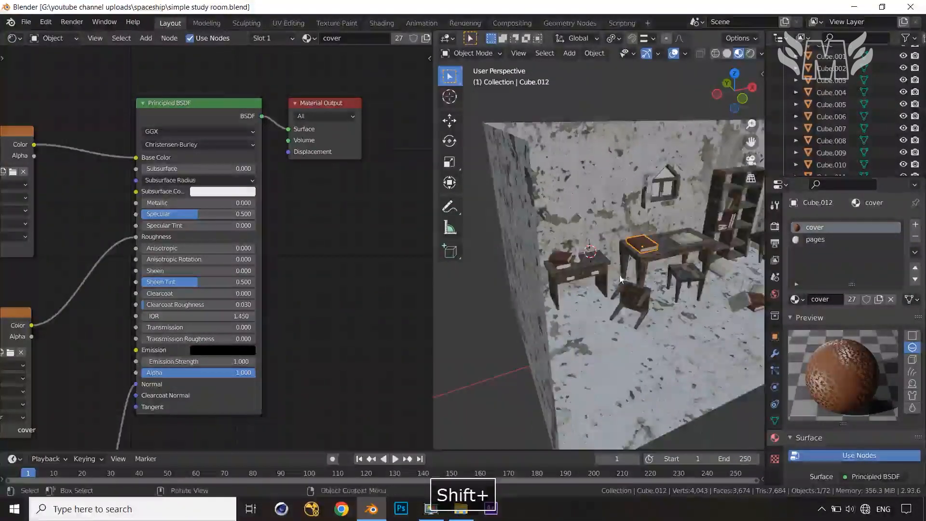
# Select the candle holder on the small table and give it a new material with a grey base color of value 0.412.
pyautogui.scroll(3, 621, 279)
pyautogui.scroll(3, 542, 299)
pyautogui.click(534, 284)
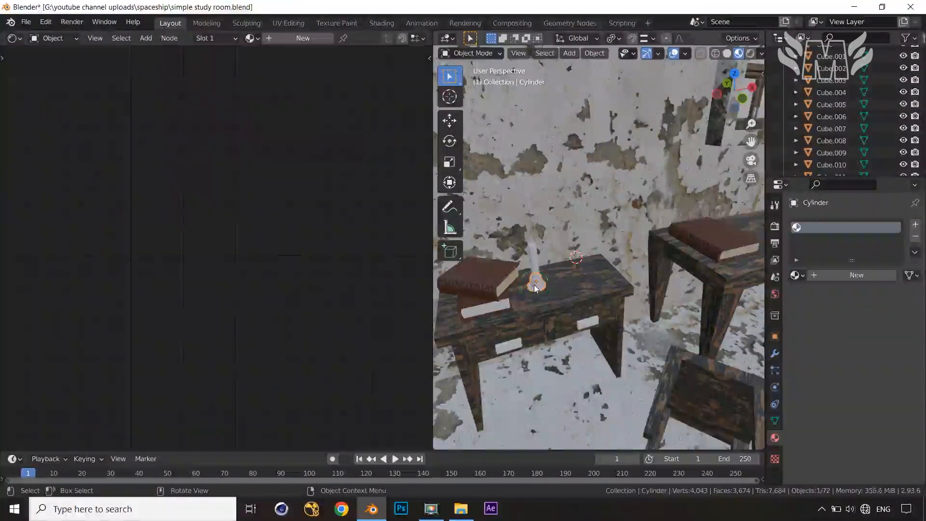
pyautogui.click(853, 275)
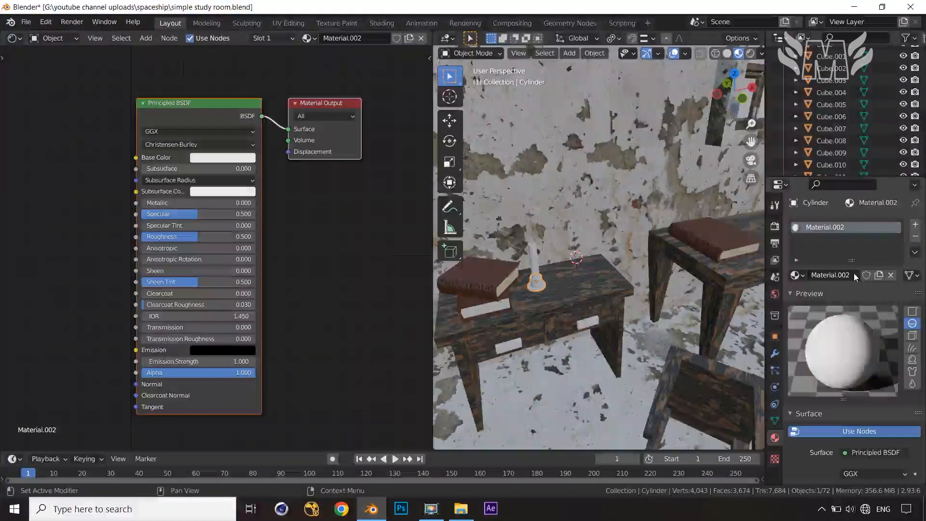
pyautogui.scroll(-6, 819, 377)
pyautogui.scroll(-2, 819, 372)
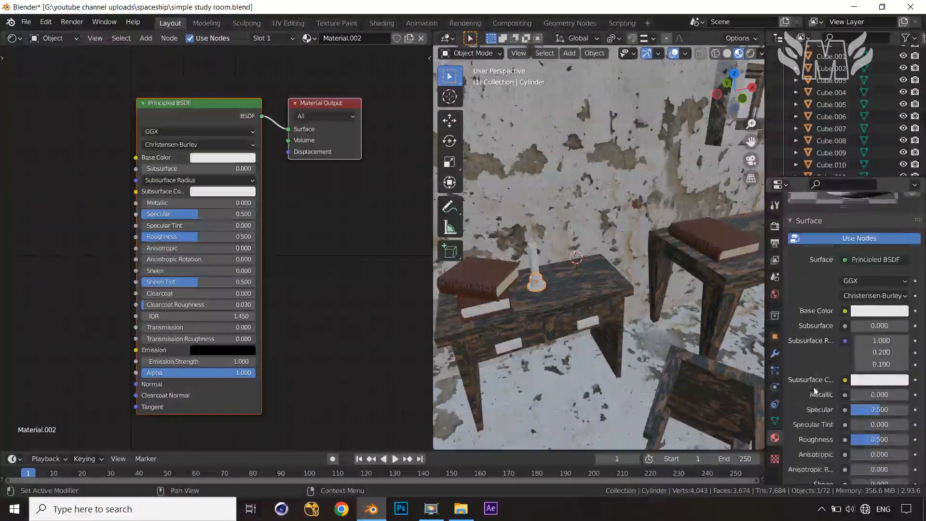
pyautogui.click(880, 311)
pyautogui.moveTo(898, 166)
pyautogui.mouseDown()
pyautogui.moveTo(899, 174)
pyautogui.moveTo(899, 166)
pyautogui.mouseUp()
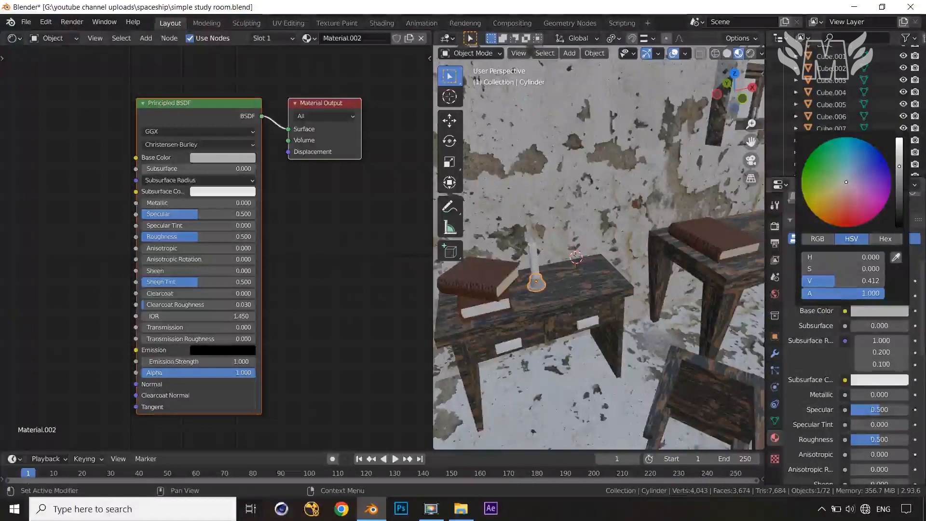
# Set the candle holder material's roughness to 0.483 and its metallic value to 1.000.
pyautogui.scroll(-2, 814, 394)
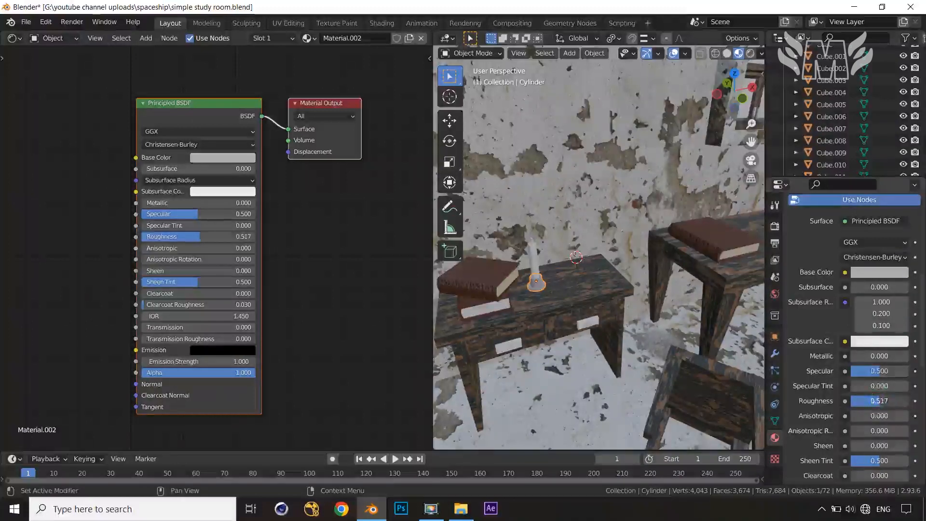
pyautogui.moveTo(879, 401); pyautogui.dragTo(863, 401)
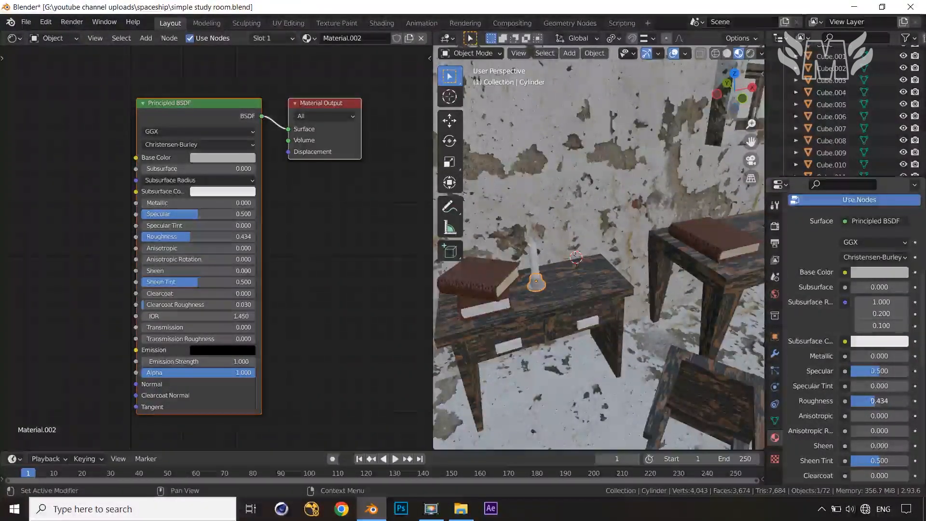
pyautogui.moveTo(876, 401); pyautogui.dragTo(878, 401)
pyautogui.scroll(2, 556, 326)
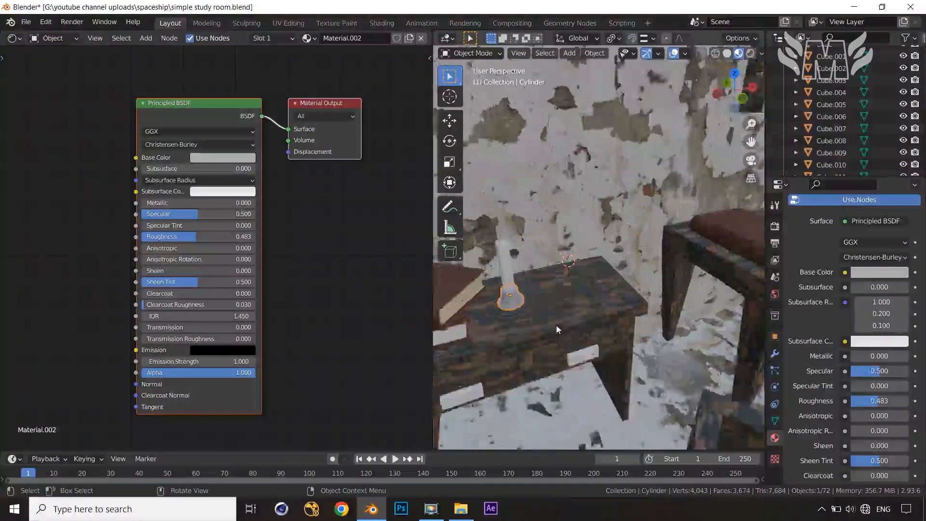
pyautogui.scroll(2, 557, 326)
pyautogui.keyDown('shift'); pyautogui.moveTo(543, 340); pyautogui.dragTo(609, 314, button='middle'); pyautogui.keyUp('shift')
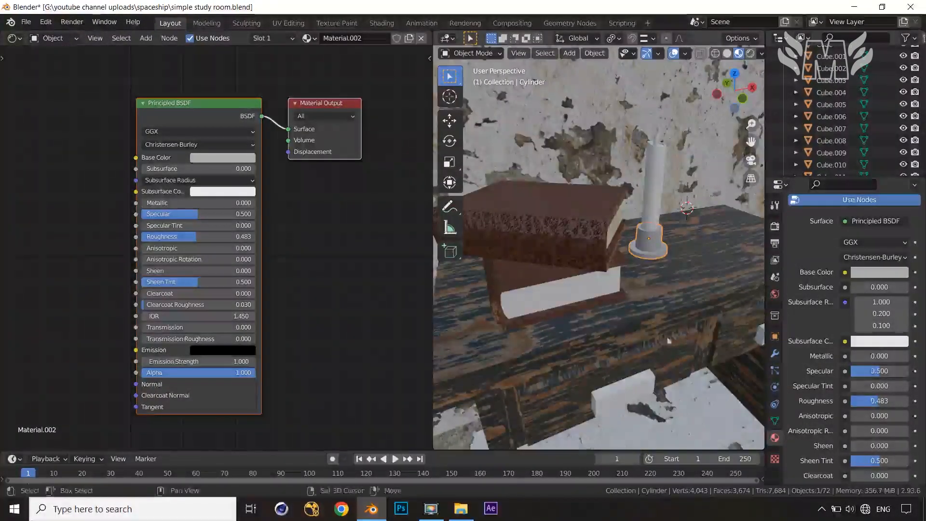
pyautogui.moveTo(863, 356); pyautogui.dragTo(919, 356)
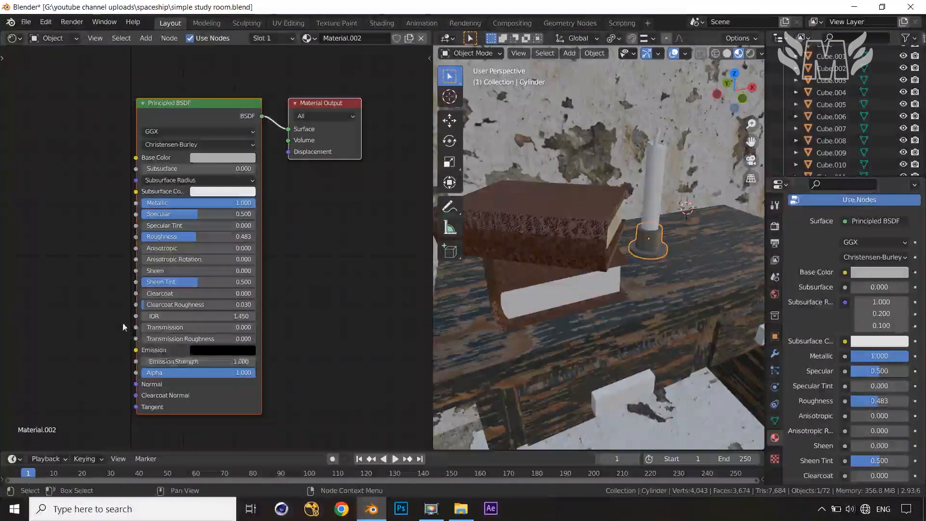
# Add a ColorRamp node to the candle holder material and connect its Color output to the Principled BSDF's Roughness.
pyautogui.moveTo(123, 327); pyautogui.dragTo(200, 339, button='middle')
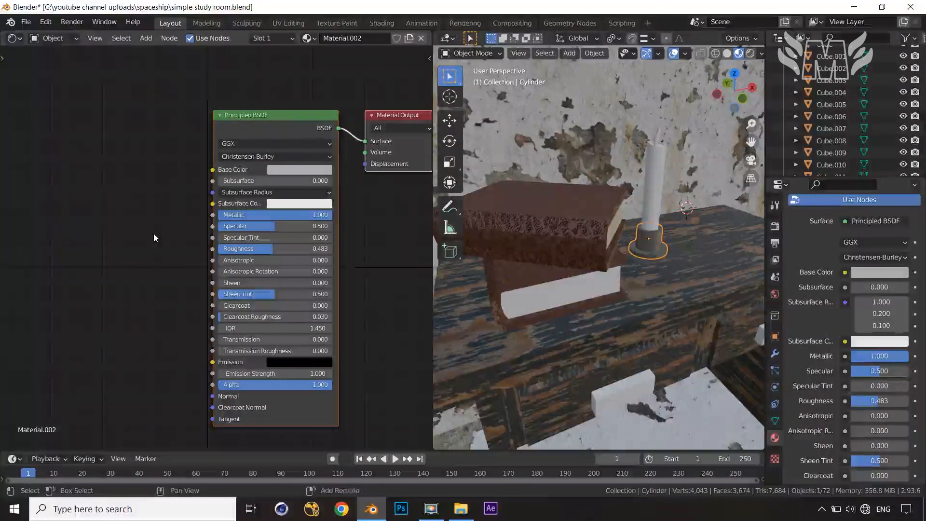
pyautogui.hotkey('shift', 'a')
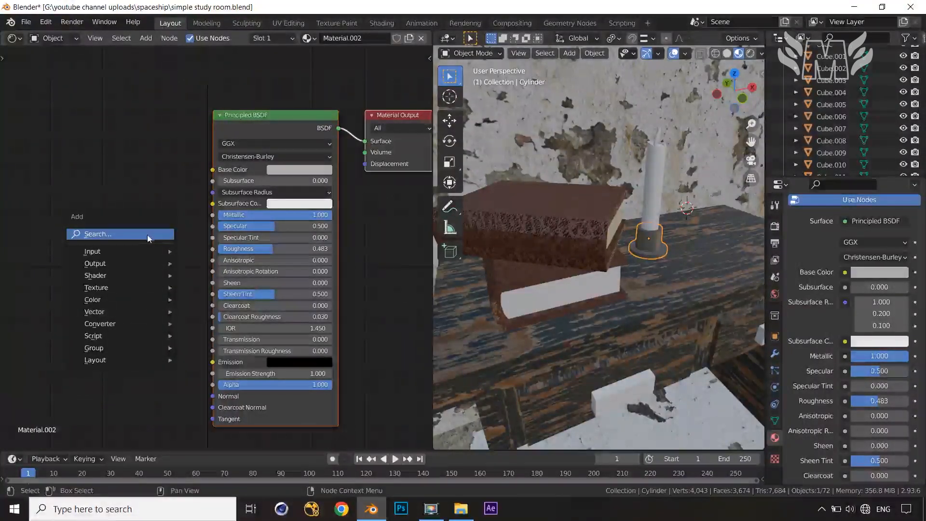
pyautogui.click(141, 235)
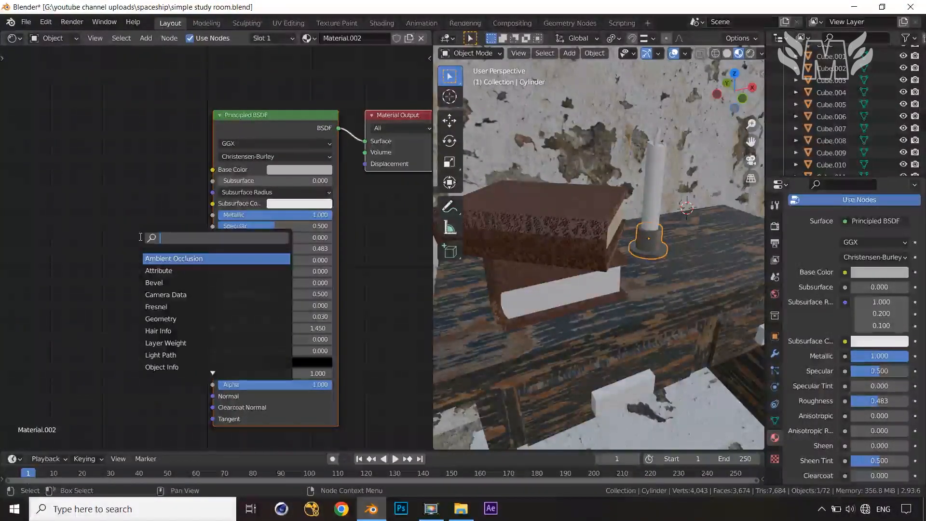
pyautogui.write('ramp')
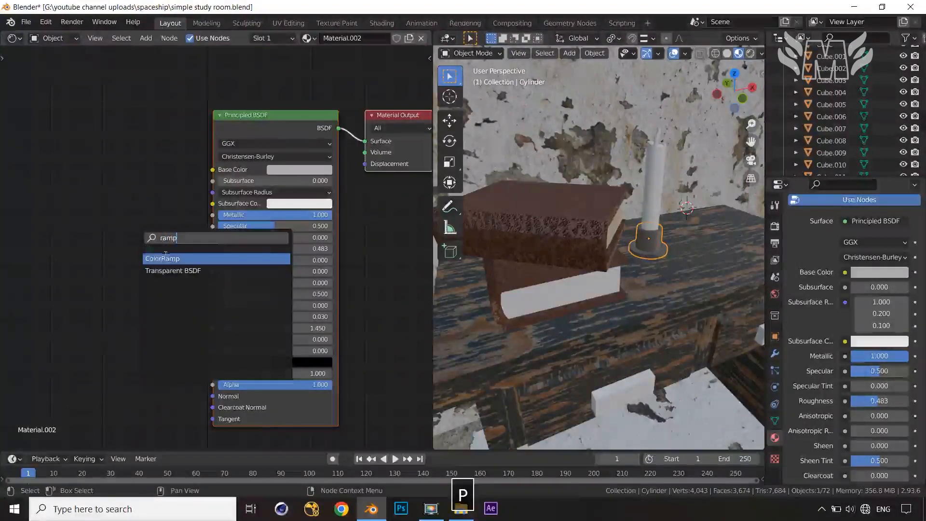
pyautogui.click(162, 258)
pyautogui.click(138, 247)
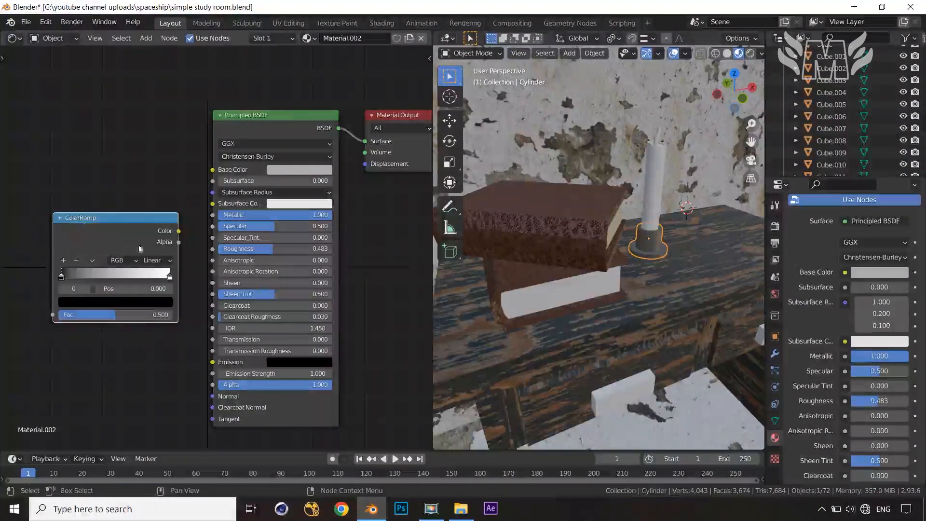
pyautogui.click(176, 231)
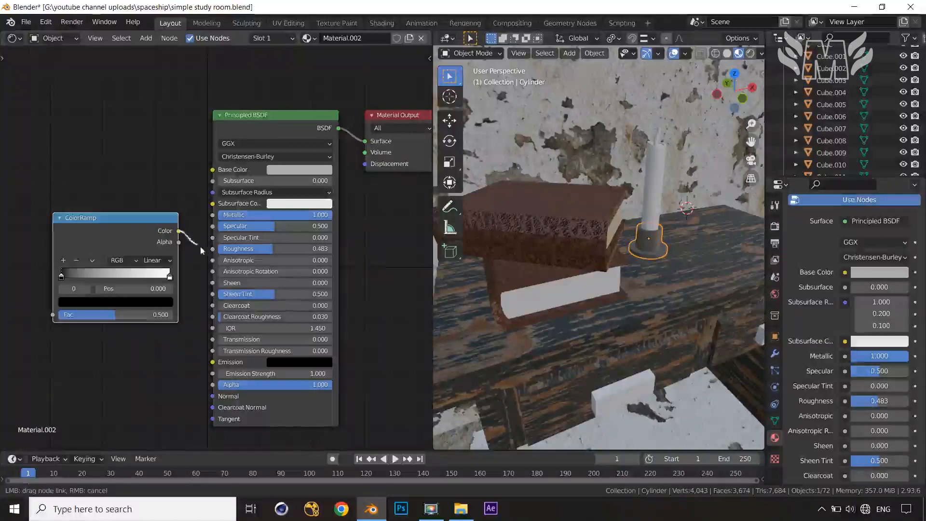
pyautogui.moveTo(201, 250); pyautogui.dragTo(212, 249)
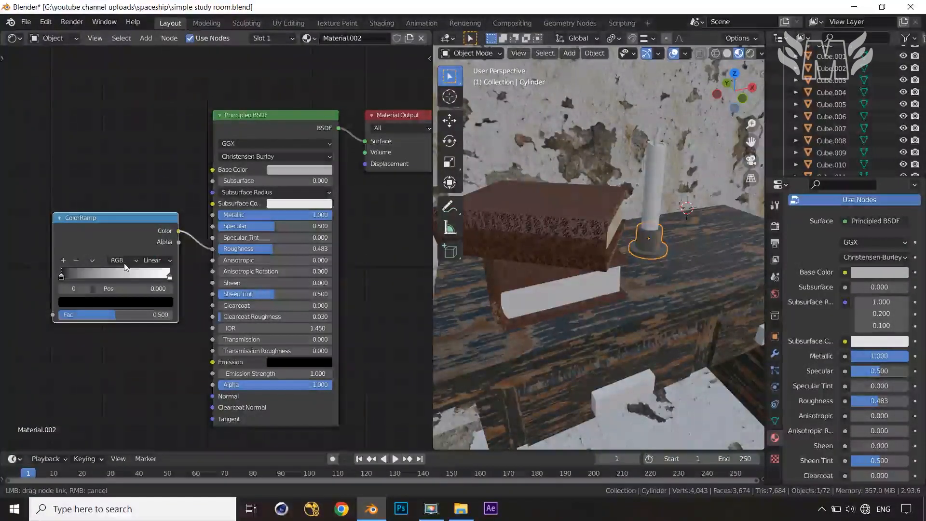
pyautogui.moveTo(157, 290); pyautogui.dragTo(160, 291)
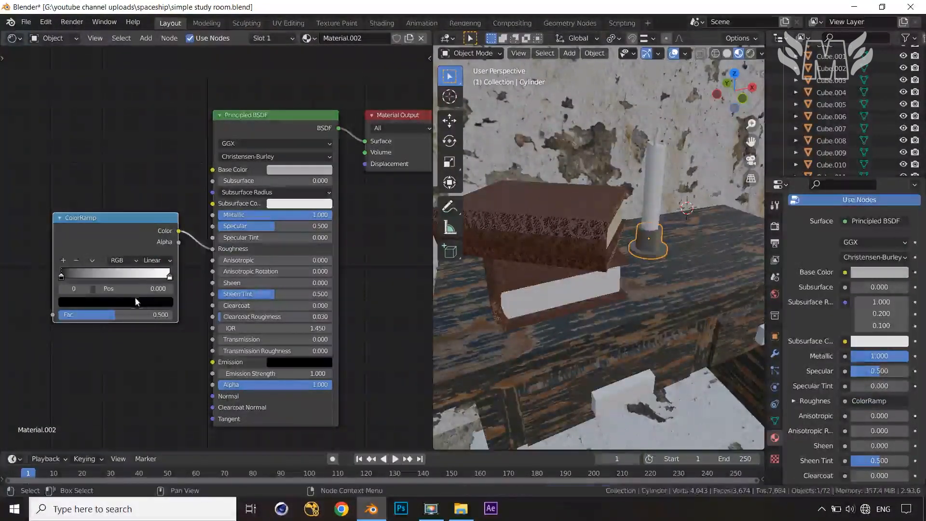
# Add a Noise Texture node to the candle holder material and connect its Fac output to the ColorRamp's Fac input.
pyautogui.moveTo(39, 283); pyautogui.dragTo(112, 272, button='middle')
pyautogui.hotkey('shift', 'a')
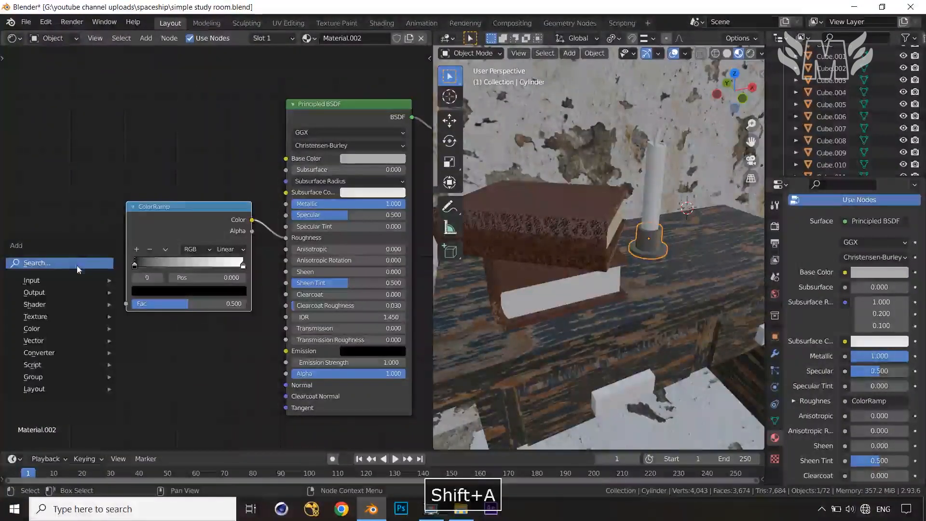
pyautogui.click(76, 265)
pyautogui.write('noise')
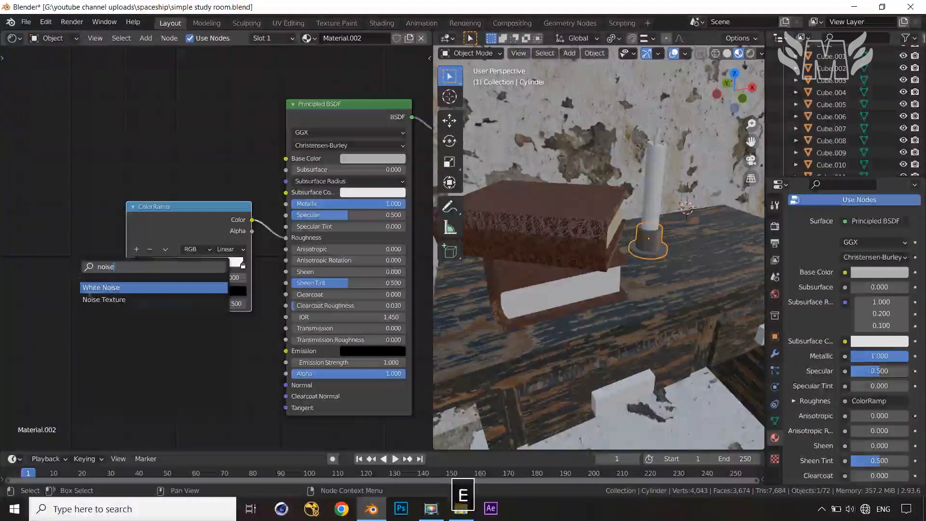
pyautogui.click(104, 299)
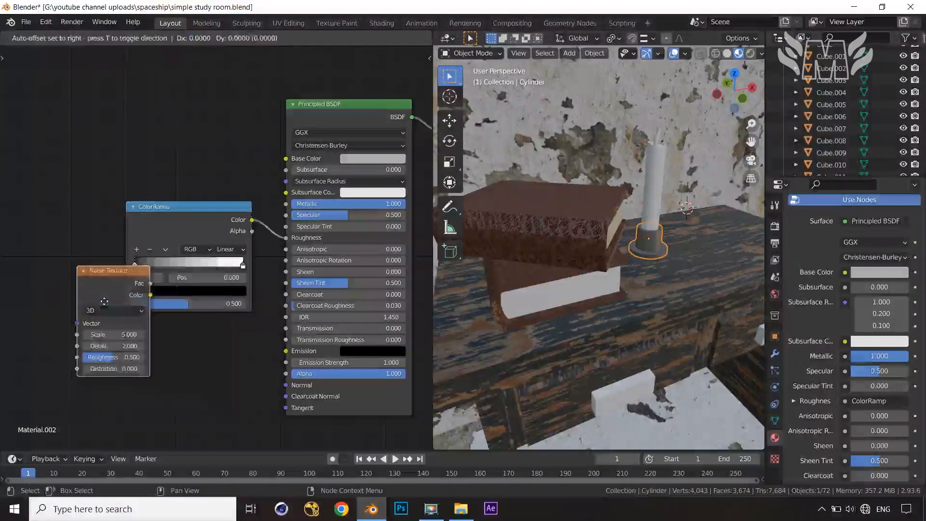
pyautogui.click(76, 223)
pyautogui.moveTo(79, 206); pyautogui.dragTo(111, 276)
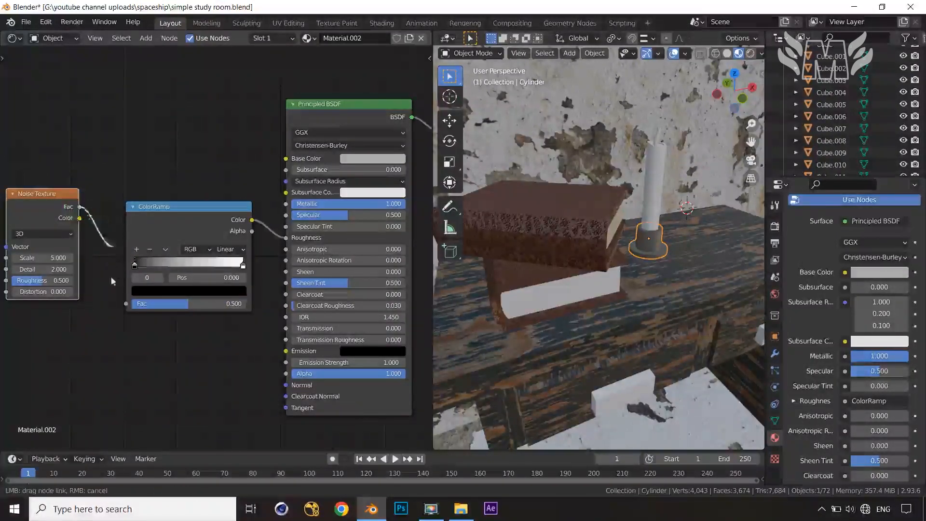
pyautogui.moveTo(129, 317); pyautogui.dragTo(129, 318)
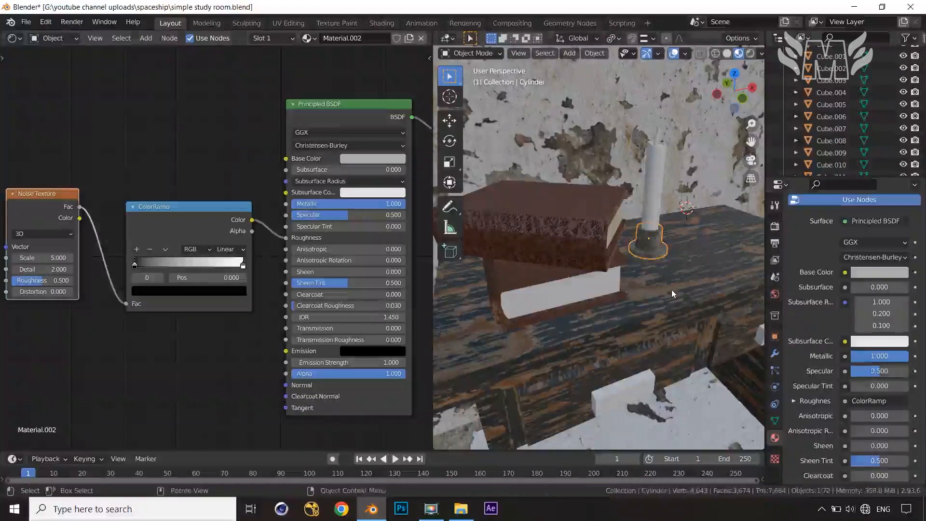
# Move the ColorRamp's black stop to position 0.304 and its white stop to 0.692.
pyautogui.scroll(6, 677, 285)
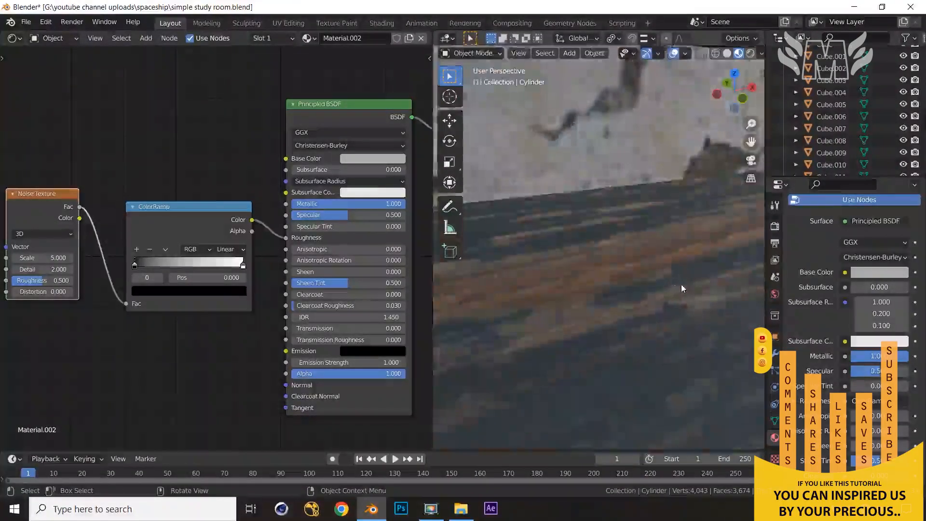
pyautogui.scroll(-6, 686, 285)
pyautogui.keyDown('shift'); pyautogui.moveTo(686, 280); pyautogui.dragTo(601, 285, button='middle'); pyautogui.keyUp('shift')
pyautogui.scroll(4, 614, 268)
pyautogui.scroll(5, 609, 274)
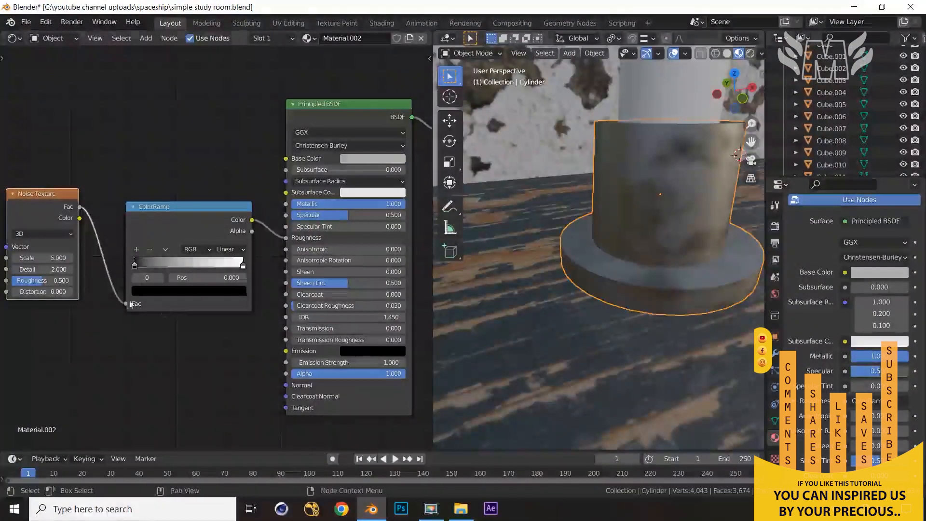
pyautogui.scroll(1, 131, 304)
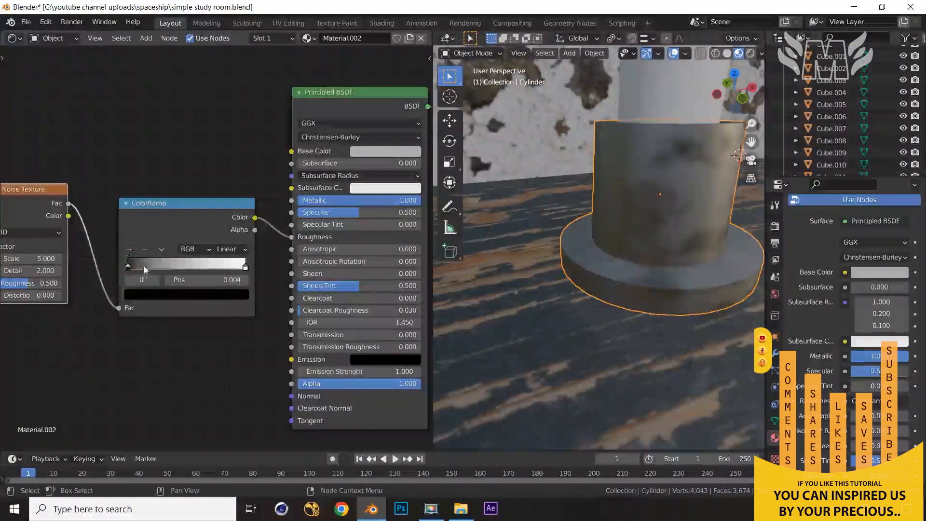
pyautogui.moveTo(145, 270); pyautogui.dragTo(166, 269)
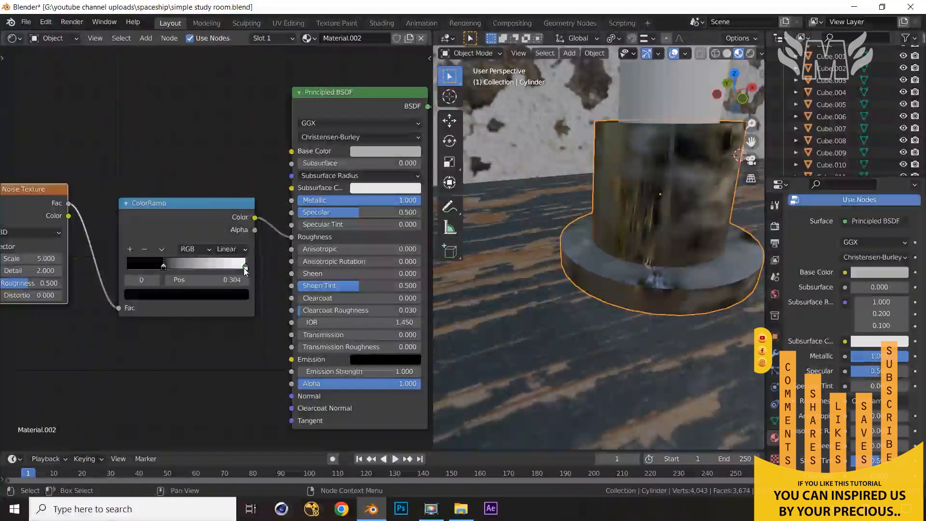
pyautogui.moveTo(245, 270); pyautogui.dragTo(168, 269)
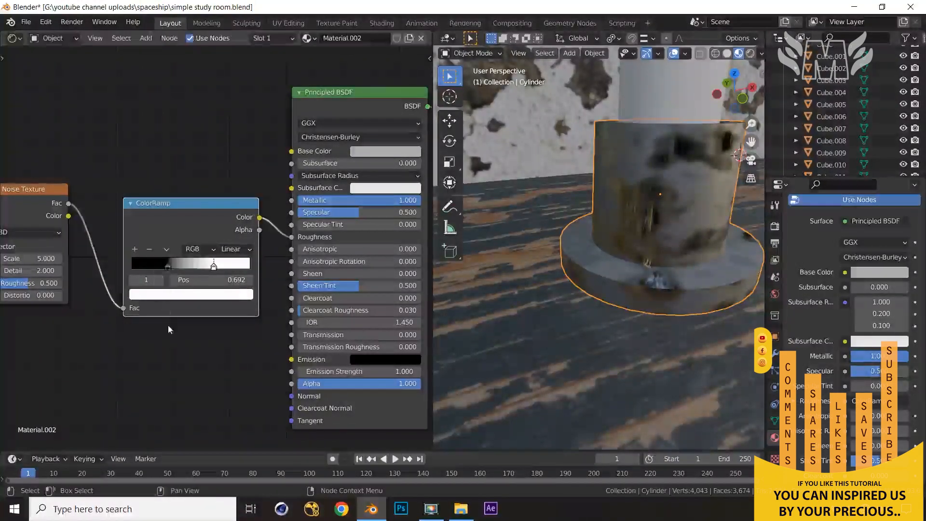
# Set the Noise Texture's scale to 8.100, detail to 6.200 and roughness to 0.540.
pyautogui.moveTo(46, 259); pyautogui.dragTo(86, 256, button='middle')
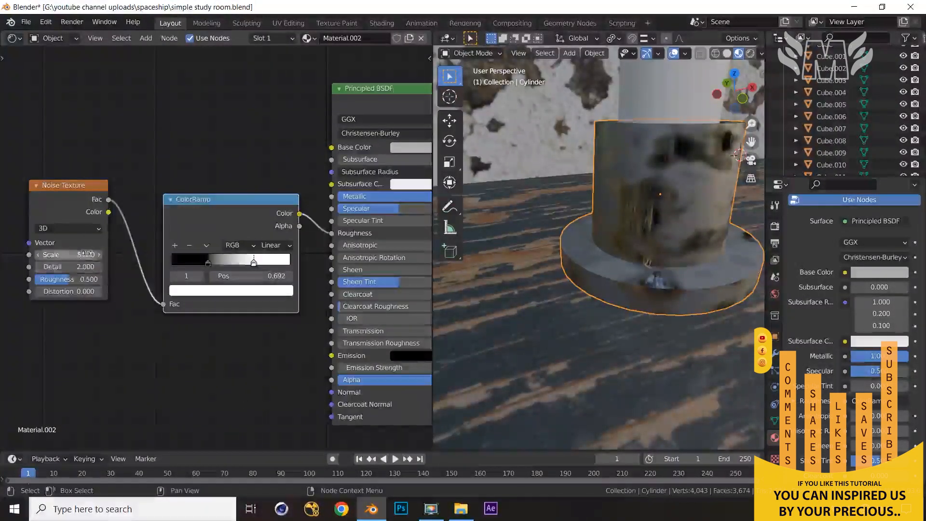
pyautogui.moveTo(87, 254)
pyautogui.mouseDown()
pyautogui.moveTo(126, 254)
pyautogui.moveTo(71, 254)
pyautogui.moveTo(99, 266)
pyautogui.mouseUp()
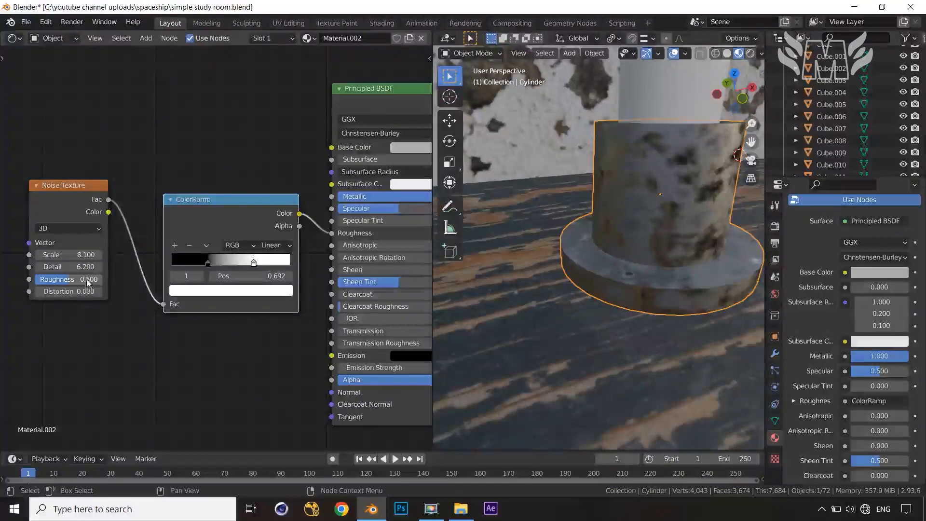
pyautogui.moveTo(87, 280); pyautogui.dragTo(86, 280)
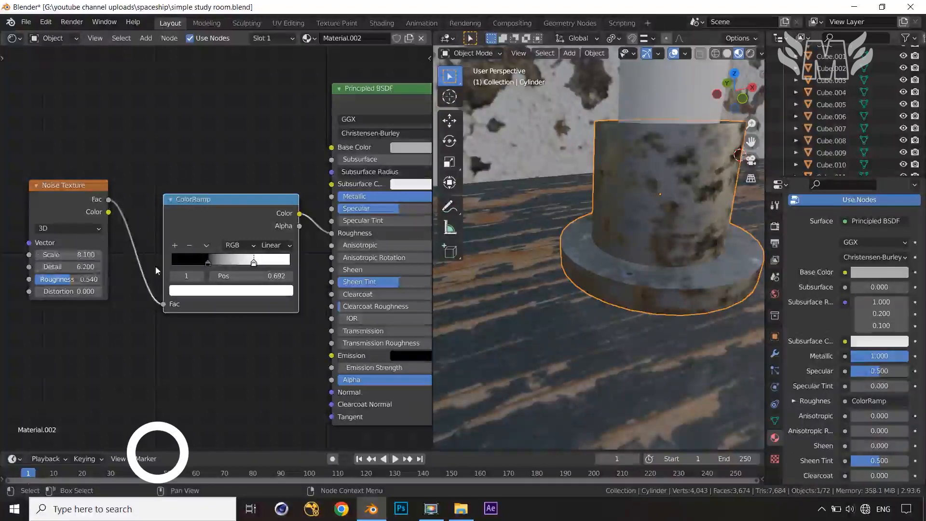
# Move the ColorRamp's black stop to position 0.384 and check the candle holder's surface.
pyautogui.click(206, 262)
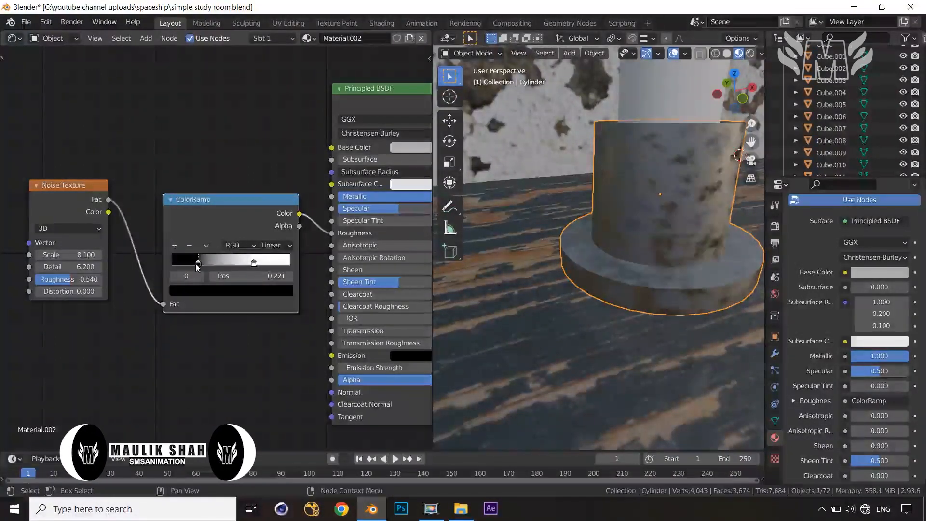
pyautogui.moveTo(198, 263); pyautogui.dragTo(218, 263)
pyautogui.scroll(-5, 604, 277)
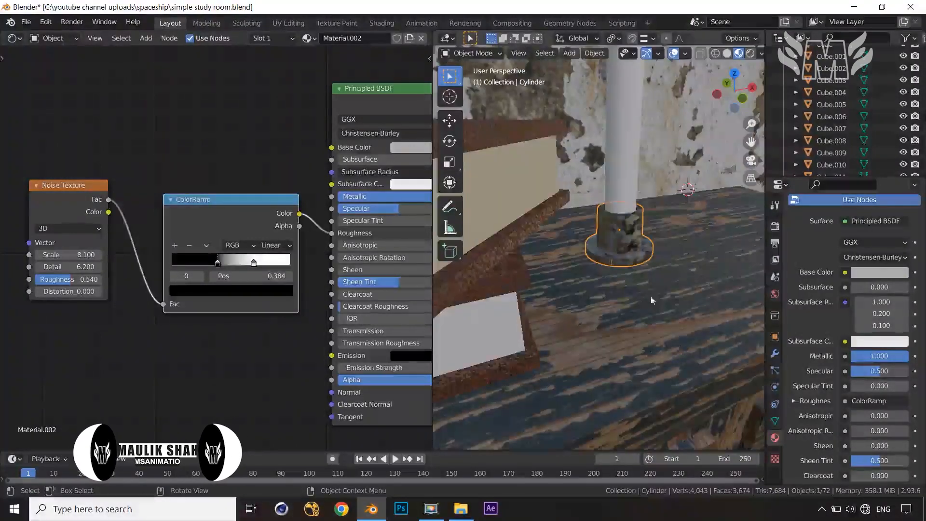
pyautogui.moveTo(651, 296)
pyautogui.mouseDown(button='middle')
pyautogui.moveTo(642, 287)
pyautogui.moveTo(651, 284)
pyautogui.mouseUp(button='middle')
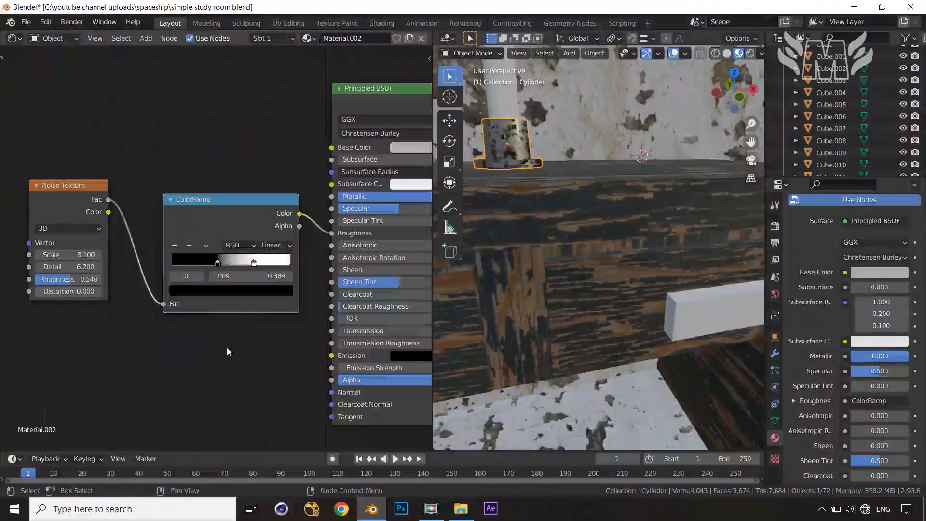
# Move the Noise Texture and ColorRamp nodes together farther away from the Principled BSDF to make room between them.
pyautogui.scroll(-1, 227, 346)
pyautogui.moveTo(242, 320); pyautogui.dragTo(239, 282, button='middle')
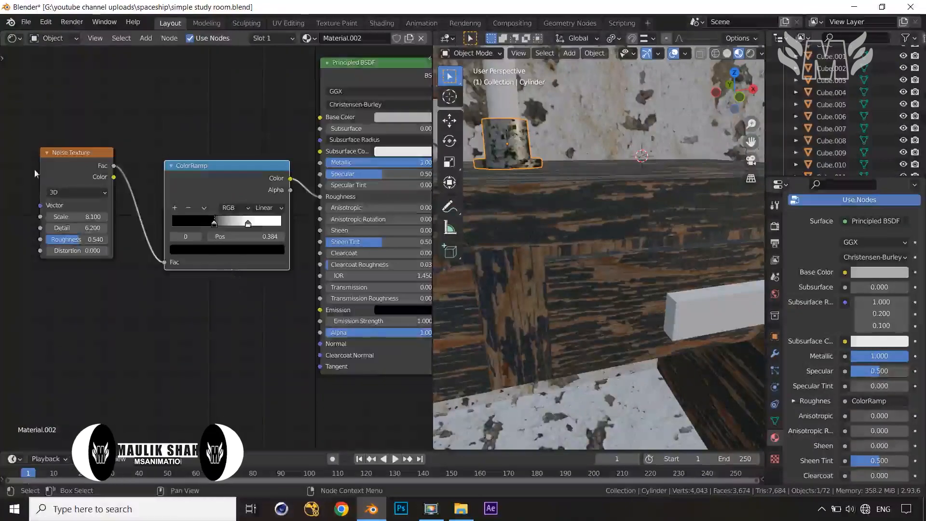
pyautogui.moveTo(12, 119); pyautogui.dragTo(233, 315)
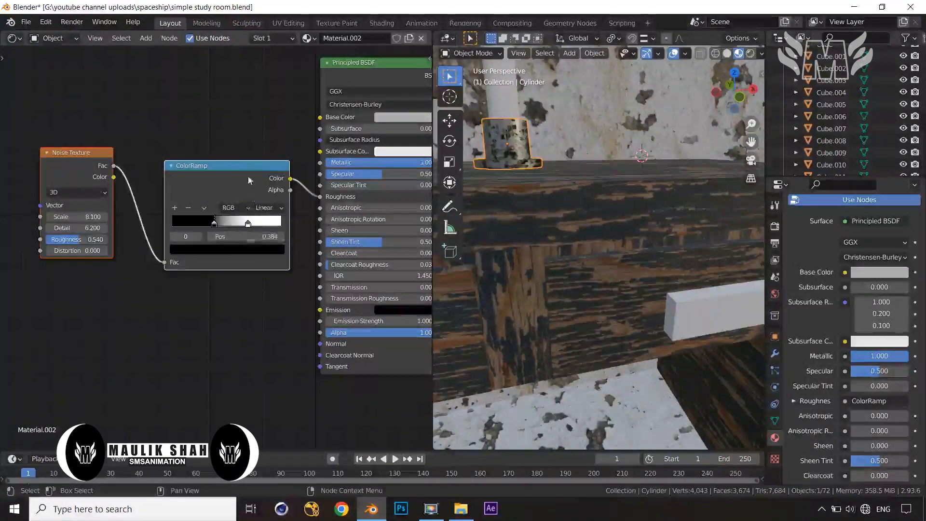
pyautogui.moveTo(202, 165); pyautogui.dragTo(48, 162)
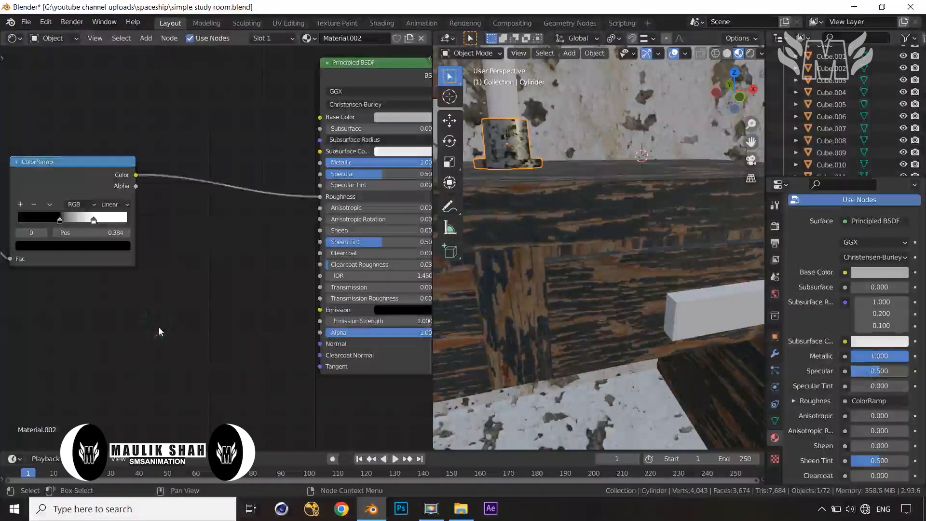
# Add a Normal Map node, feeding the ColorRamp's Color into its Color input and its Normal output into the Principled BSDF's Normal.
pyautogui.hotkey('shift', 'a')
pyautogui.click(161, 331)
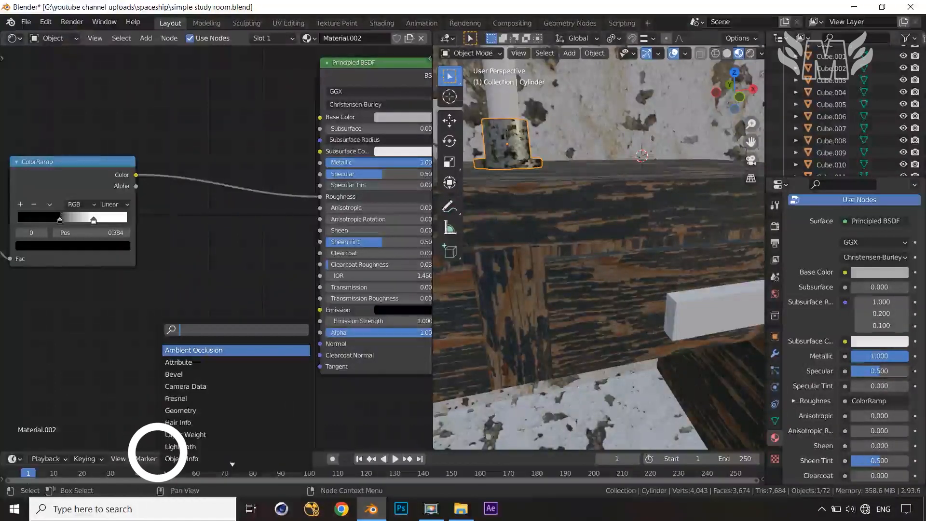
pyautogui.write('norm')
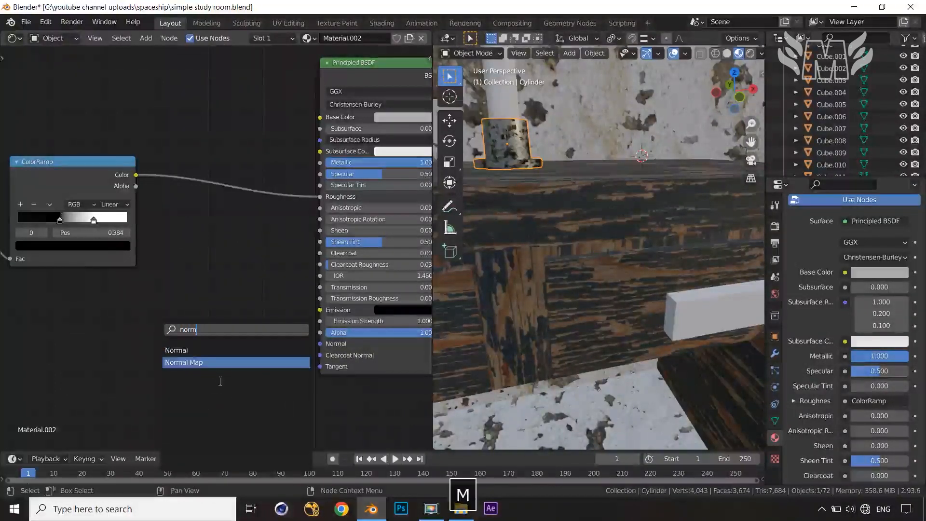
pyautogui.click(212, 362)
pyautogui.click(222, 332)
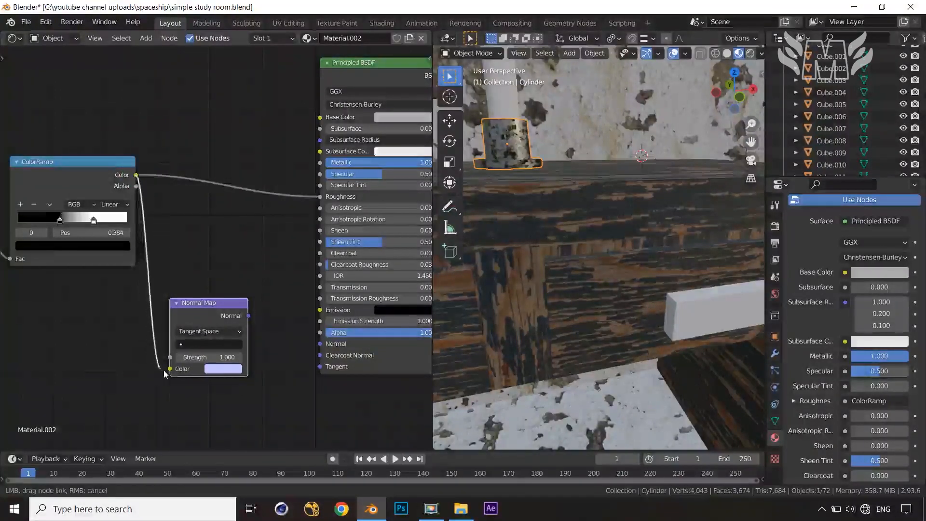
pyautogui.moveTo(164, 374); pyautogui.dragTo(170, 368)
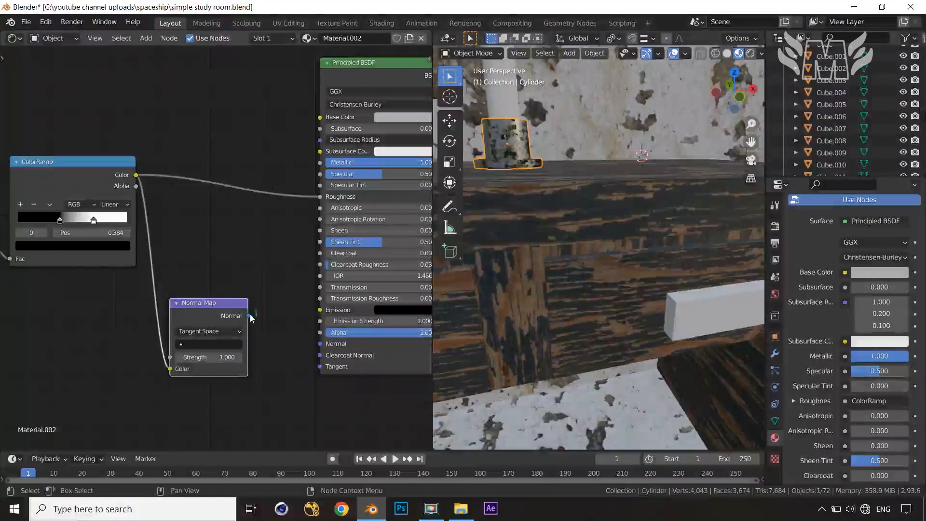
pyautogui.moveTo(248, 315); pyautogui.dragTo(311, 355)
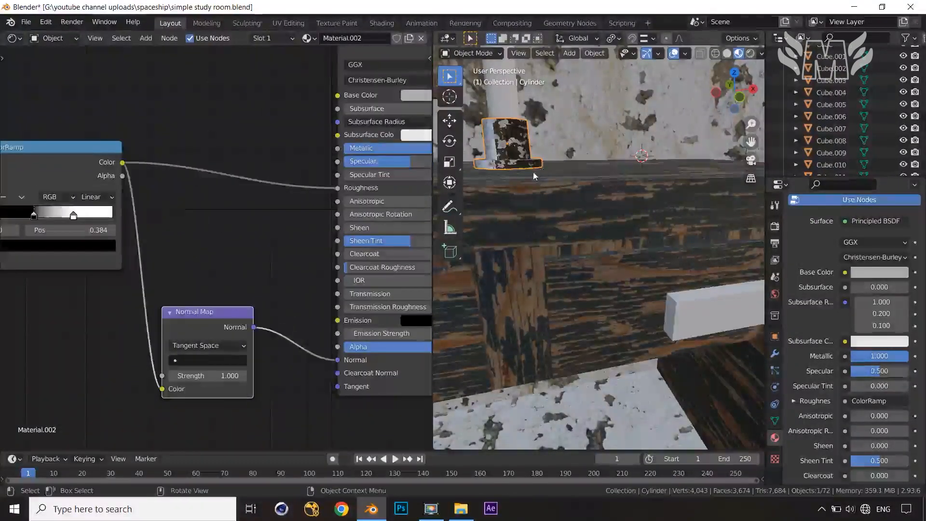
# Set the Normal Map's strength to 0.220 while checking the candle holder up close.
pyautogui.scroll(-5, 536, 176)
pyautogui.keyDown('shift'); pyautogui.moveTo(539, 219); pyautogui.dragTo(586, 231, button='middle'); pyautogui.keyUp('shift')
pyautogui.scroll(8, 597, 235)
pyautogui.moveTo(217, 376)
pyautogui.mouseDown()
pyautogui.moveTo(189, 377)
pyautogui.moveTo(232, 376)
pyautogui.moveTo(206, 377)
pyautogui.mouseUp()
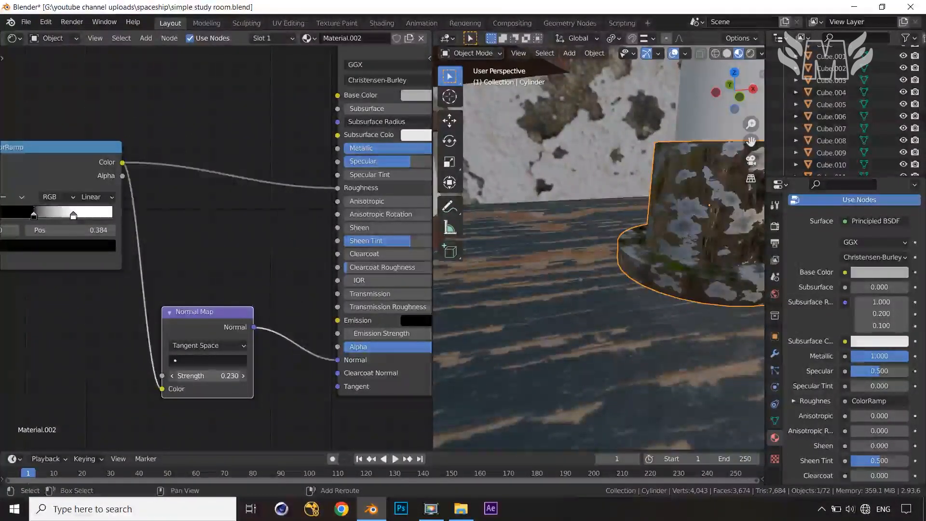
pyautogui.moveTo(202, 377); pyautogui.dragTo(201, 376)
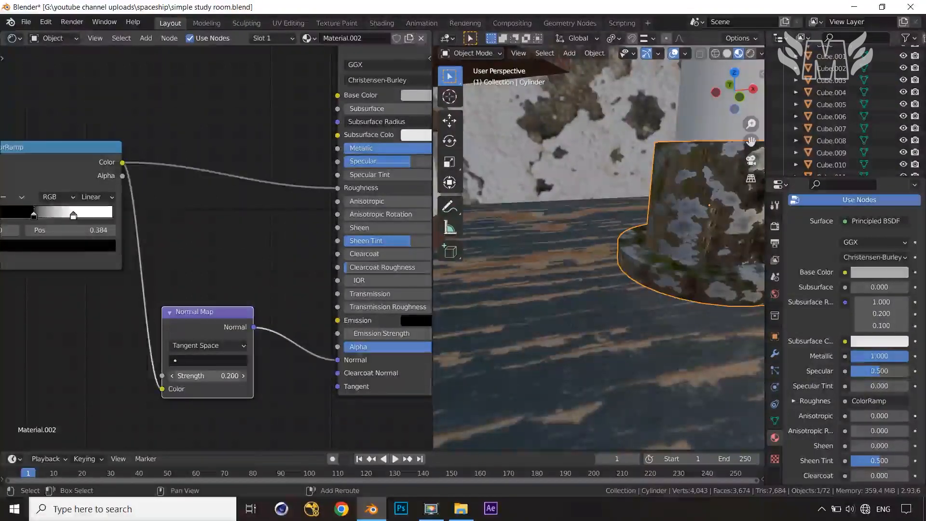
# Examine the candle holder's metal surface on the table without its selection outline, and reselect it.
pyautogui.scroll(-9, 640, 299)
pyautogui.moveTo(645, 296); pyautogui.dragTo(623, 269, button='middle')
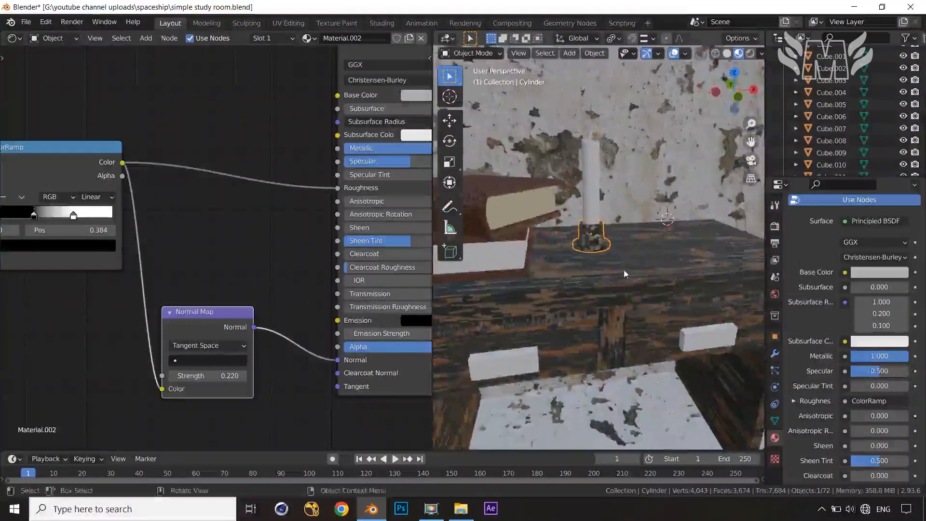
pyautogui.scroll(3, 627, 257)
pyautogui.click(627, 256)
pyautogui.scroll(-3, 627, 257)
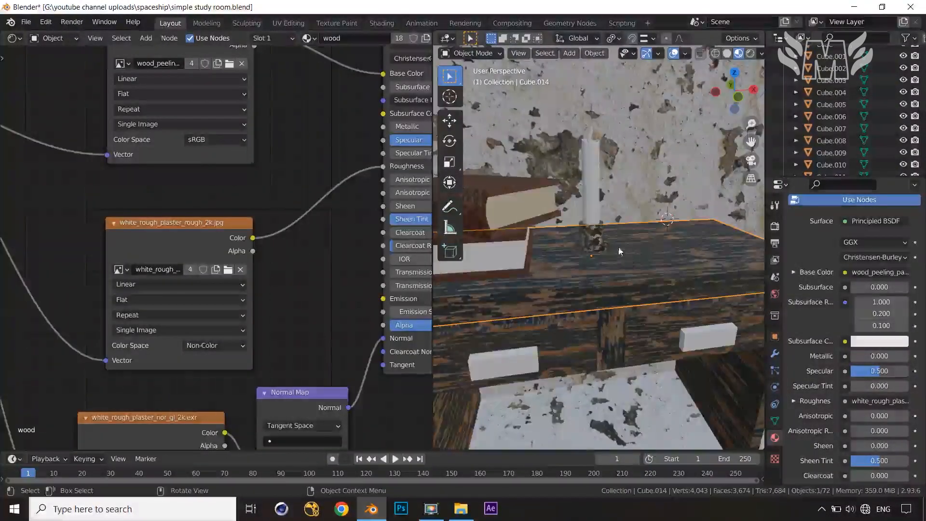
pyautogui.click(601, 244)
# Assign the existing Material.002 to the candle holder on the floor beside the books, and deselect it.
pyautogui.scroll(-6, 601, 251)
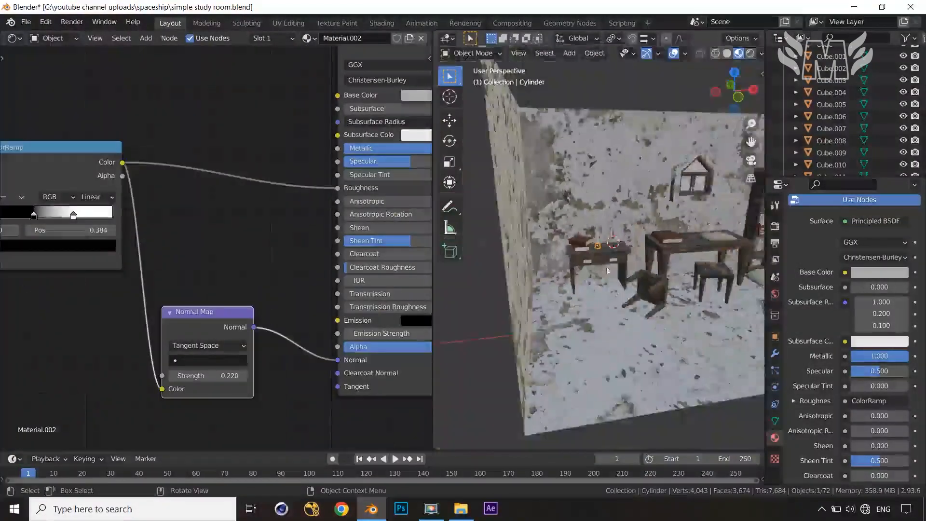
pyautogui.keyDown('shift'); pyautogui.moveTo(707, 312); pyautogui.dragTo(569, 300, button='middle'); pyautogui.keyUp('shift')
pyautogui.scroll(5, 656, 308)
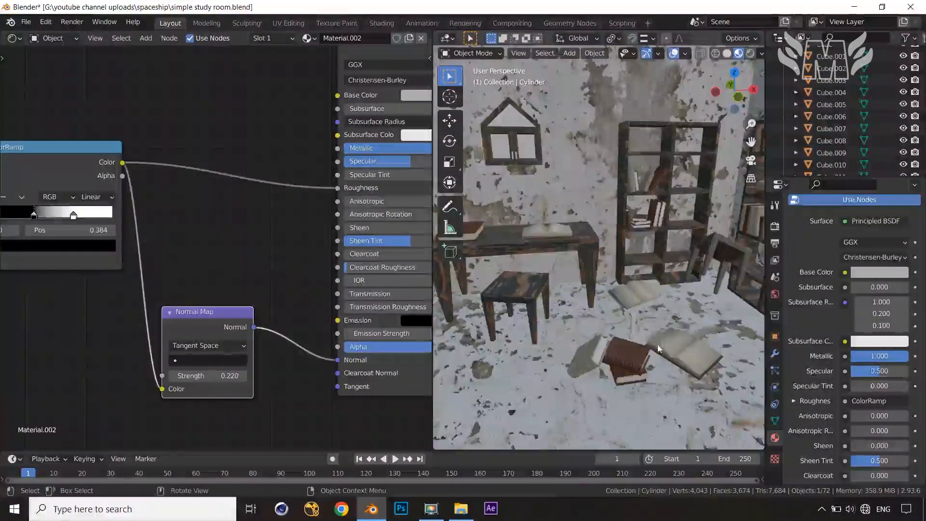
pyautogui.keyDown('shift'); pyautogui.moveTo(658, 348); pyautogui.dragTo(621, 352, button='middle'); pyautogui.keyUp('shift')
pyautogui.click(621, 352)
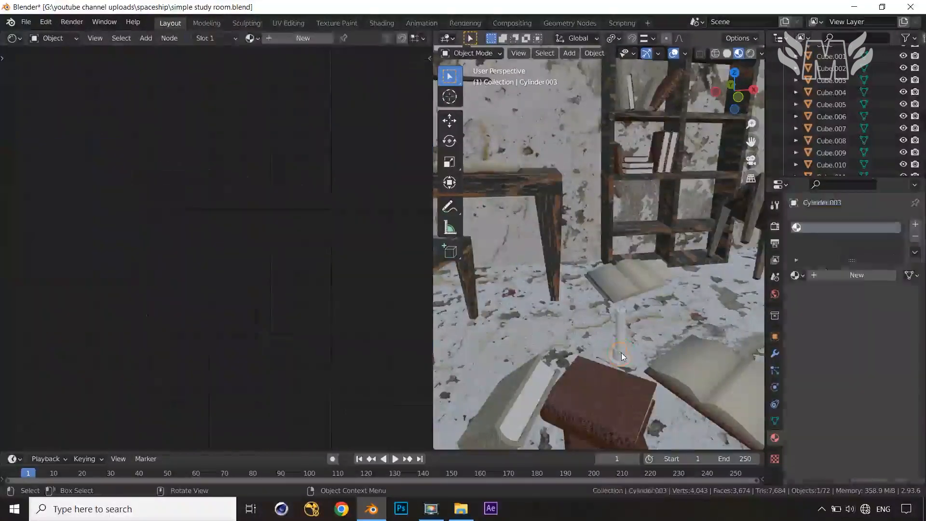
pyautogui.click(796, 276)
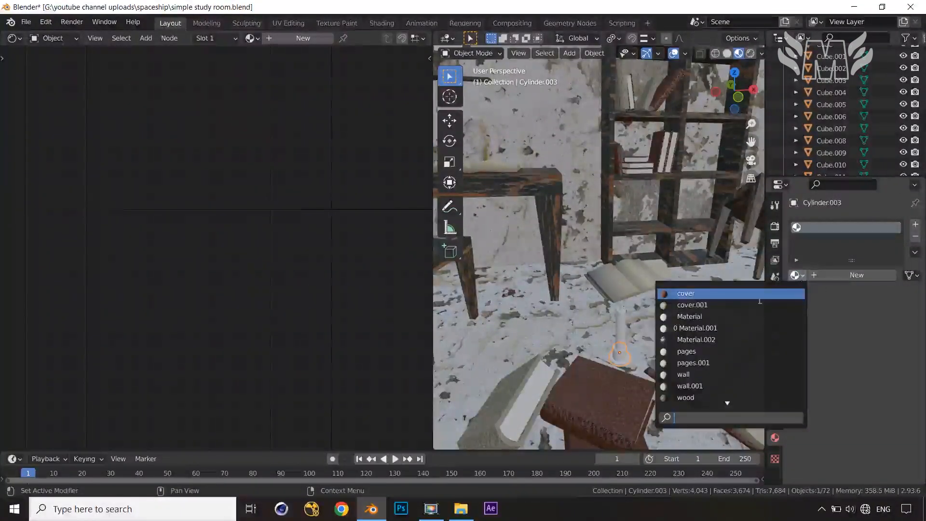
pyautogui.press('Down')
pyautogui.press('Down')
pyautogui.press('Down')
pyautogui.press('Down')
pyautogui.press('Down')
pyautogui.press('Down')
pyautogui.press('Down')
pyautogui.press('Down')
pyautogui.press('Down')
pyautogui.press('Down')
pyautogui.press('Down')
pyautogui.press('Down')
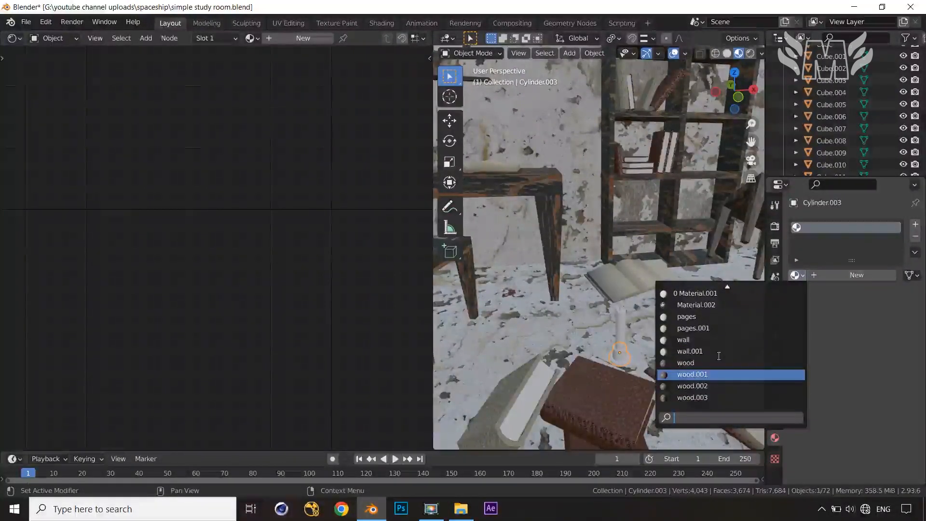
pyautogui.click(713, 305)
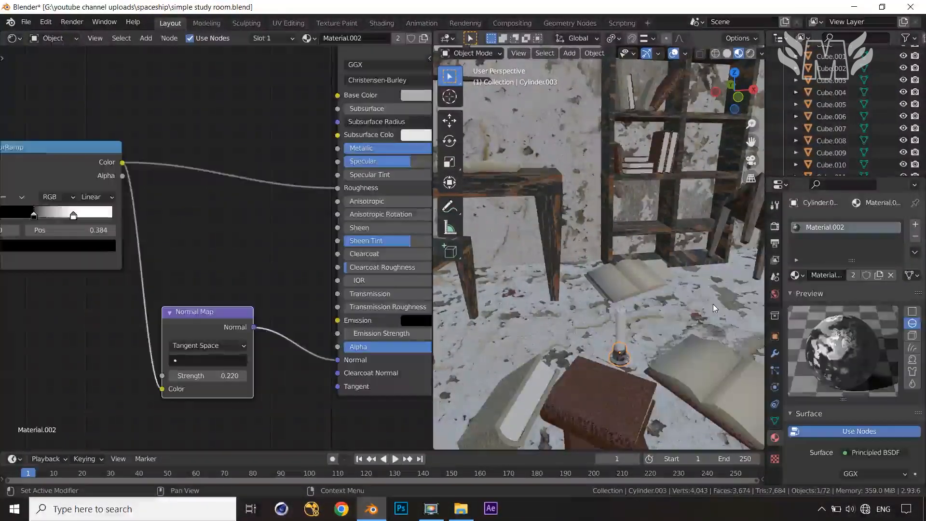
pyautogui.click(650, 346)
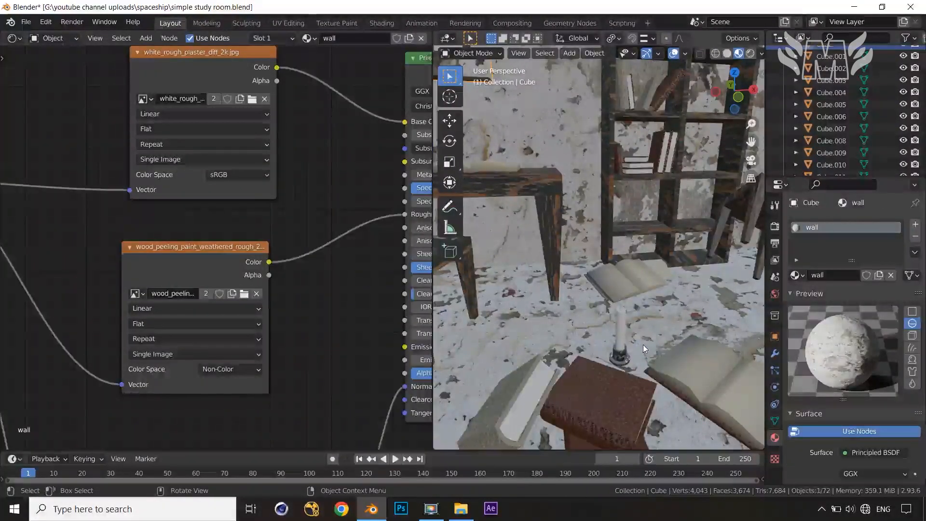
# Create a new material on the body of the candle standing on the floor beside the books.
pyautogui.scroll(4, 624, 330)
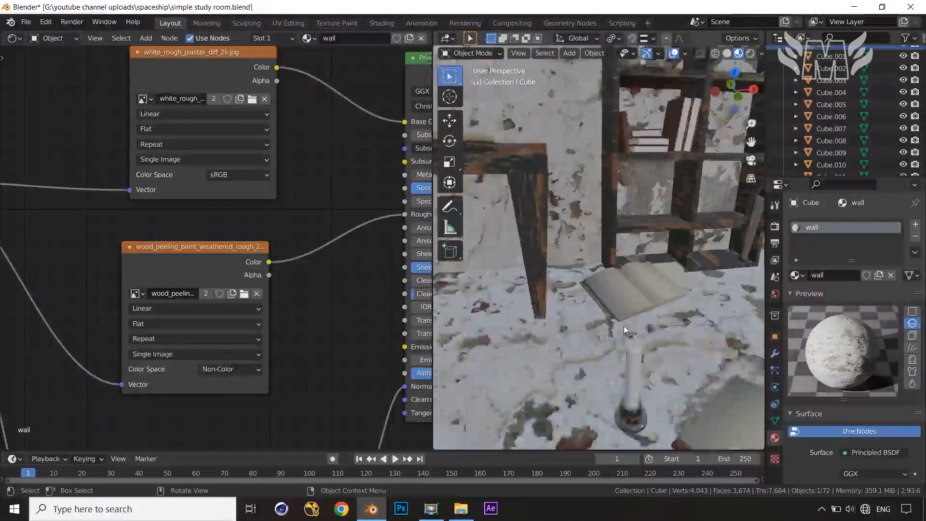
pyautogui.keyDown('shift'); pyautogui.moveTo(688, 423); pyautogui.dragTo(670, 382, button='middle'); pyautogui.keyUp('shift')
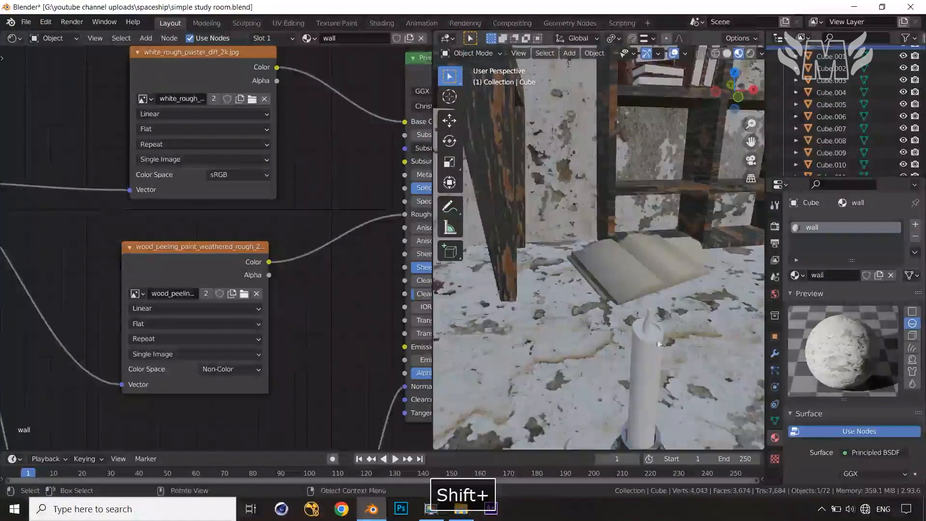
pyautogui.click(647, 321)
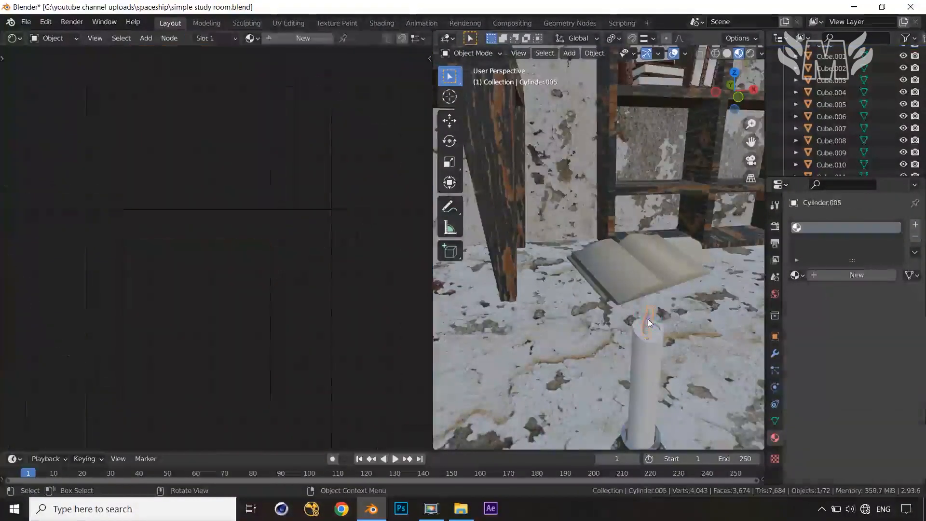
pyautogui.click(647, 352)
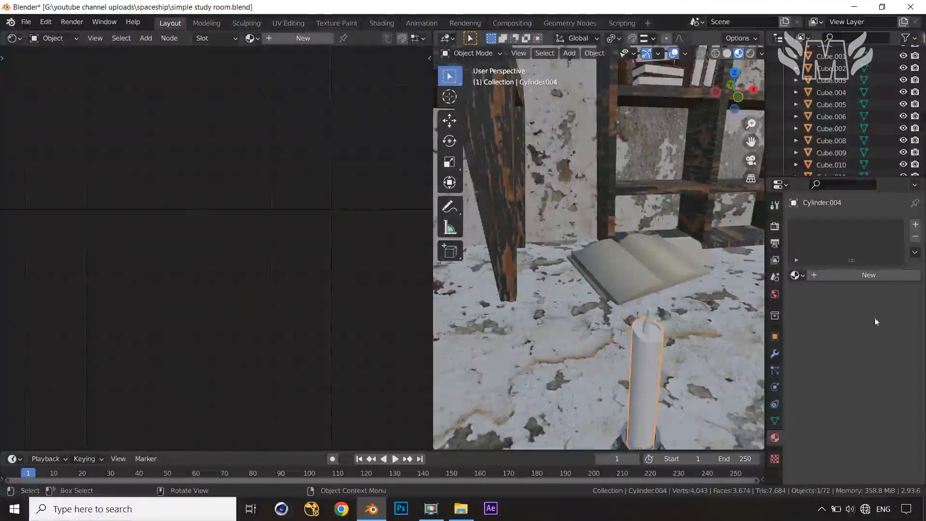
pyautogui.click(871, 274)
# Darken the candle's base color to a value of 0.520 and give it a faint reddish tint.
pyautogui.scroll(-4, 877, 363)
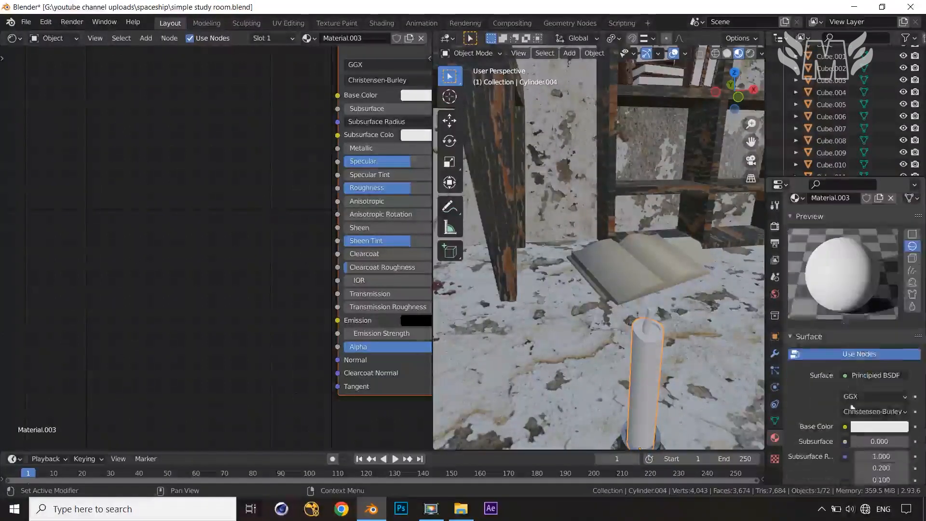
pyautogui.click(882, 424)
pyautogui.moveTo(899, 261); pyautogui.dragTo(899, 276)
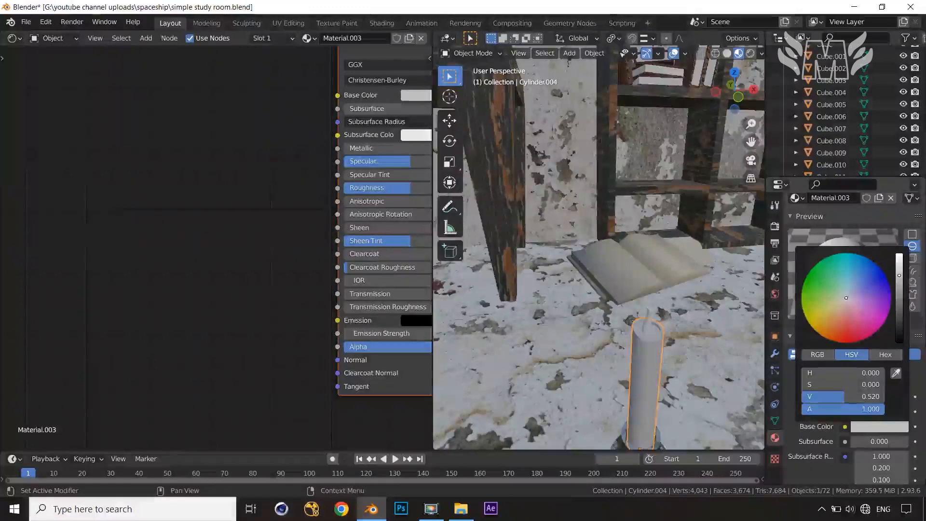
pyautogui.click(846, 301)
# Assign the existing Material.003 to the body of the candle on the small drawer table.
pyautogui.scroll(-5, 579, 363)
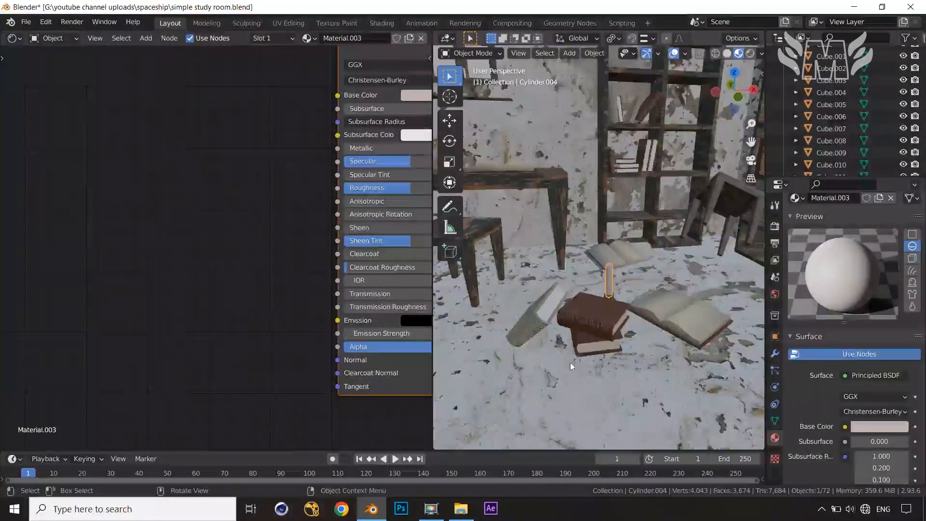
pyautogui.keyDown('shift'); pyautogui.moveTo(527, 314); pyautogui.dragTo(622, 340, button='middle'); pyautogui.keyUp('shift')
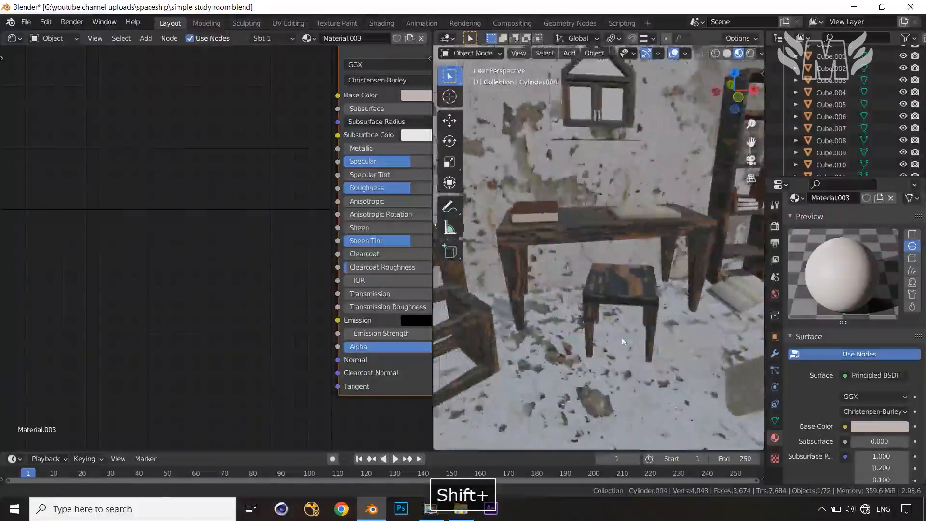
pyautogui.keyDown('shift'); pyautogui.moveTo(525, 268); pyautogui.dragTo(661, 285, button='middle'); pyautogui.keyUp('shift')
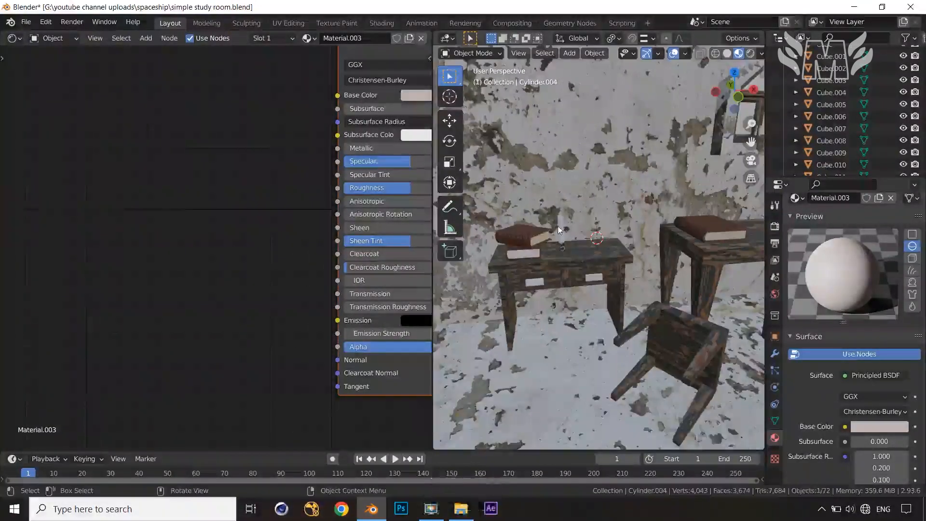
pyautogui.click(561, 233)
pyautogui.click(914, 225)
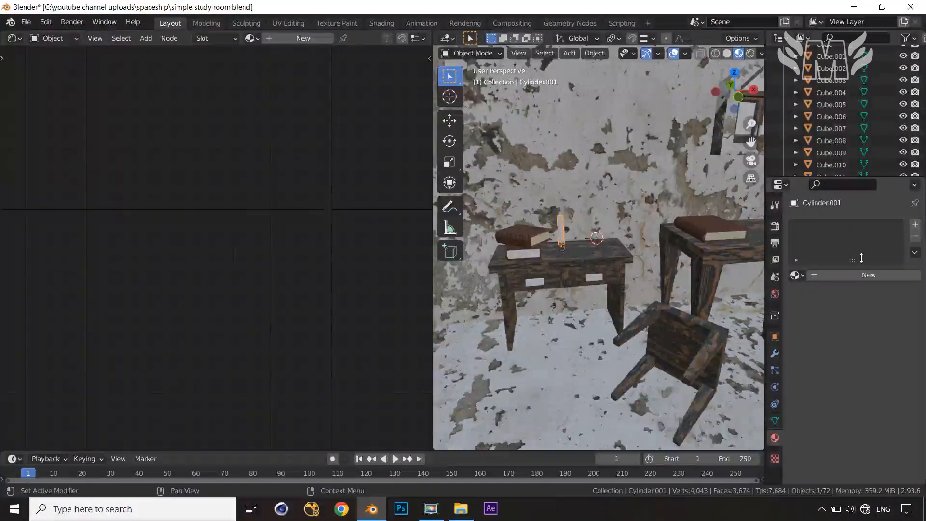
pyautogui.click(796, 275)
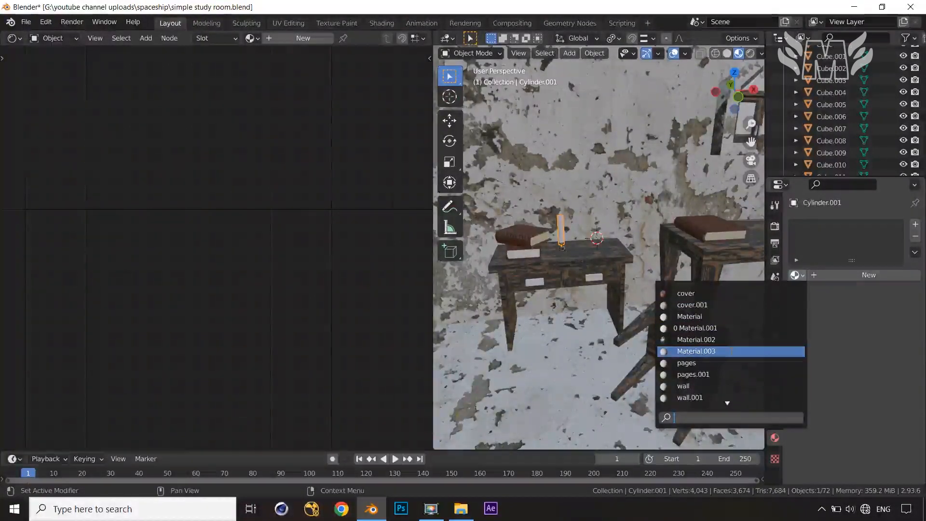
pyautogui.click(730, 353)
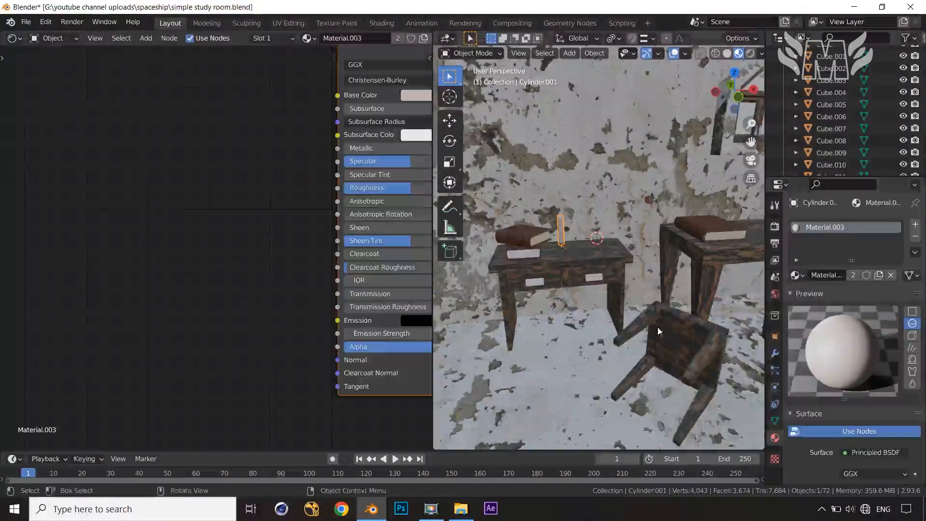
# Create a new material on the wick of the candle on the small drawer table.
pyautogui.scroll(6, 574, 251)
pyautogui.keyDown('shift'); pyautogui.moveTo(494, 193); pyautogui.dragTo(580, 223, button='middle'); pyautogui.keyUp('shift')
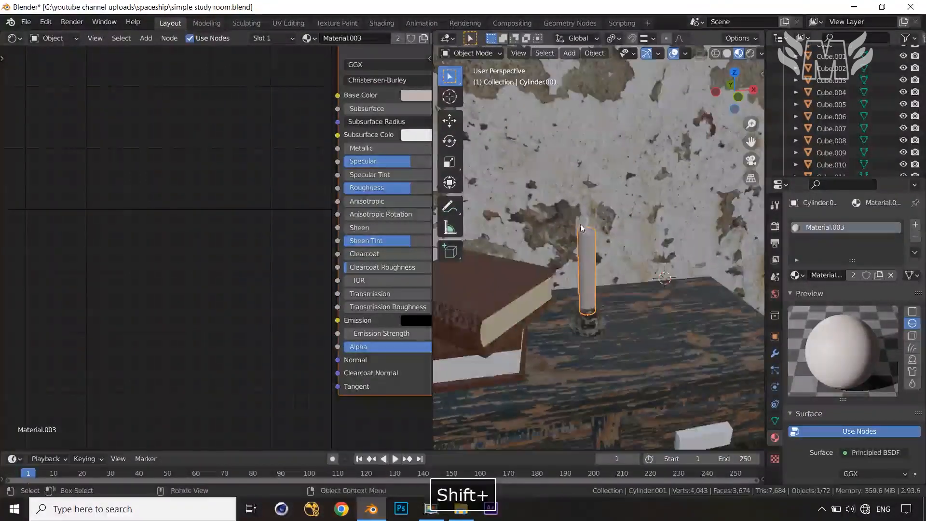
pyautogui.click(586, 222)
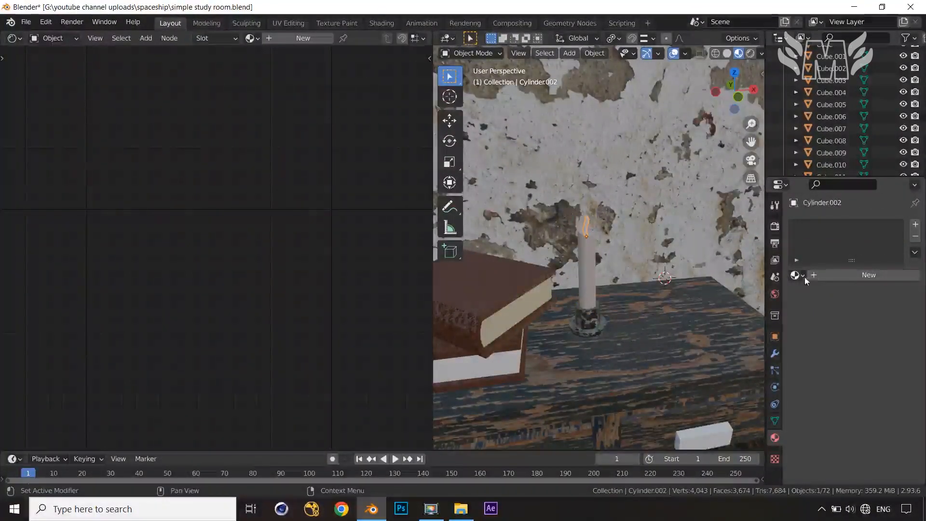
pyautogui.click(842, 275)
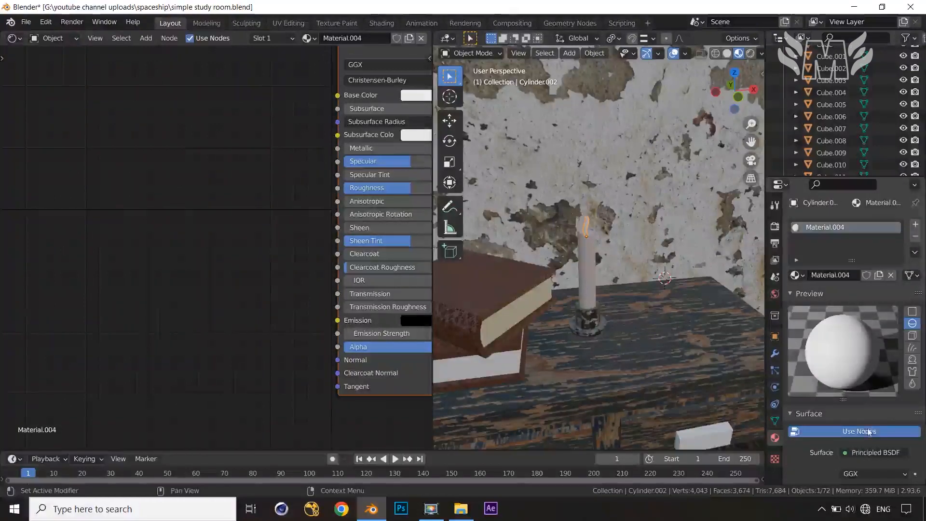
# Set the wick's base color to a very dark brown with a value of 0.032, and deselect the wick.
pyautogui.scroll(-3, 857, 431)
pyautogui.click(873, 446)
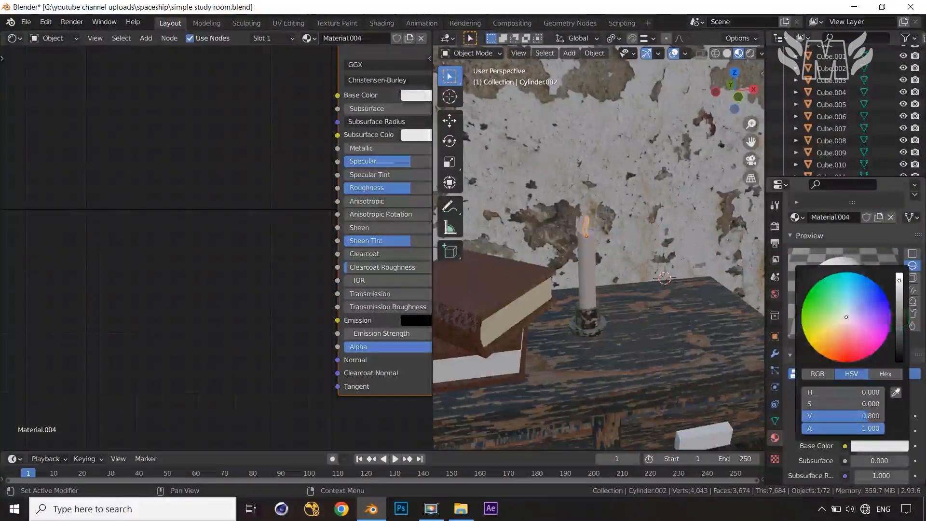
pyautogui.moveTo(863, 416); pyautogui.dragTo(810, 416)
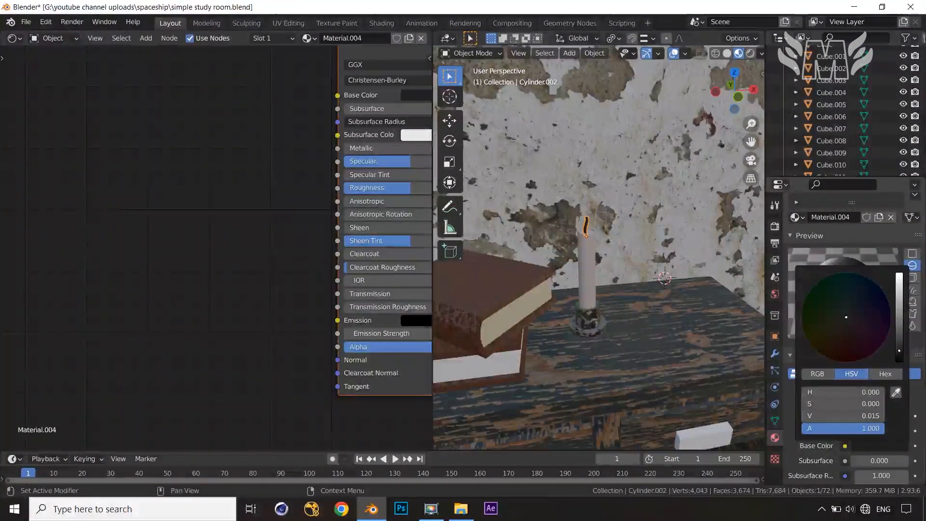
pyautogui.moveTo(899, 348); pyautogui.dragTo(899, 345)
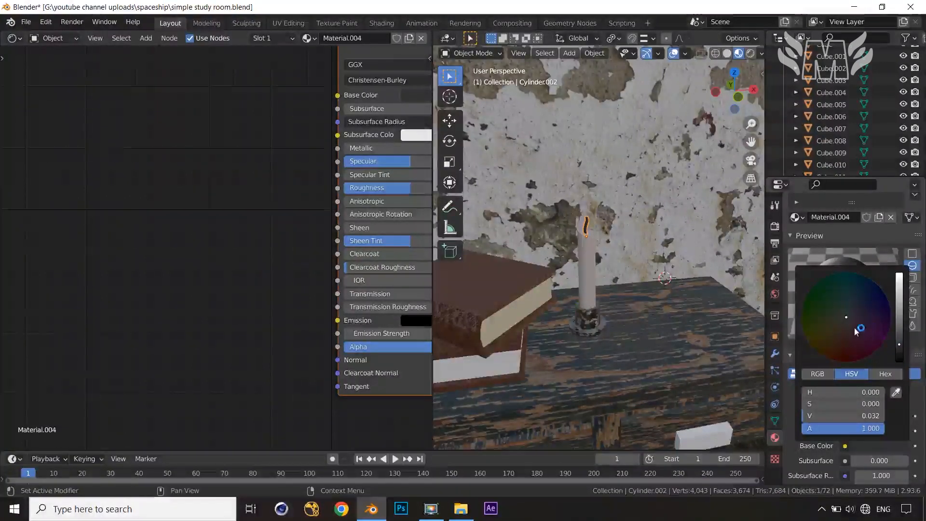
pyautogui.click(847, 327)
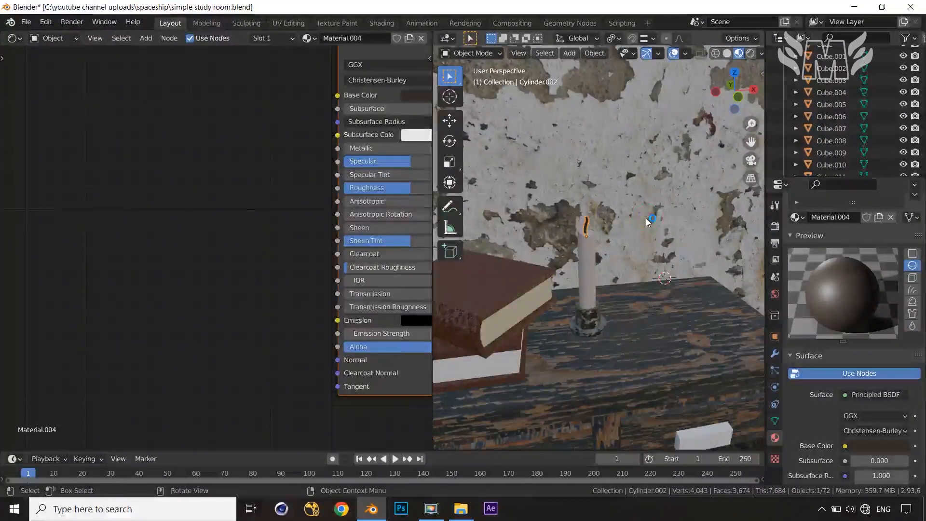
pyautogui.click(646, 220)
# Assign the existing Material.004 to the wick of the candle on the floor.
pyautogui.keyDown('shift'); pyautogui.moveTo(668, 320); pyautogui.dragTo(589, 281, button='middle'); pyautogui.keyUp('shift')
pyautogui.scroll(-5, 542, 248)
pyautogui.keyDown('shift'); pyautogui.moveTo(660, 263); pyautogui.dragTo(557, 307, button='middle'); pyautogui.keyUp('shift')
pyautogui.scroll(3, 687, 256)
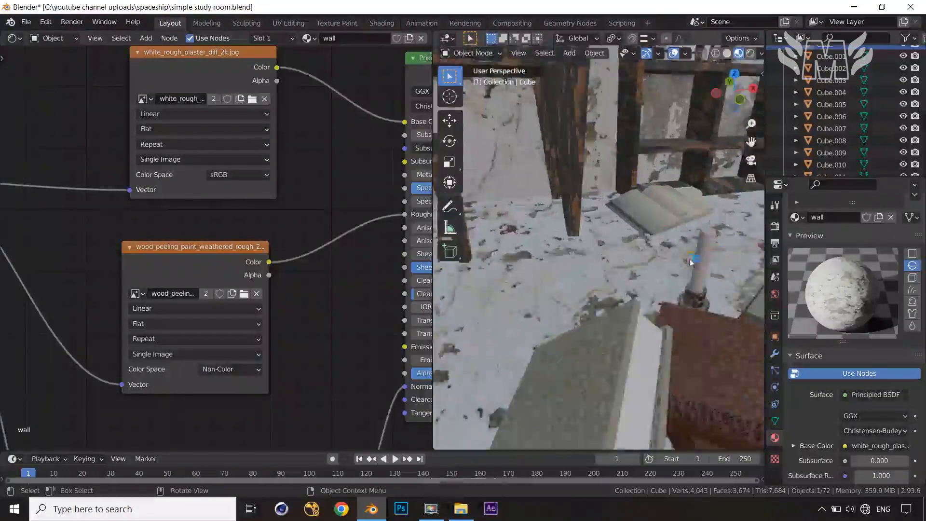
pyautogui.click(709, 223)
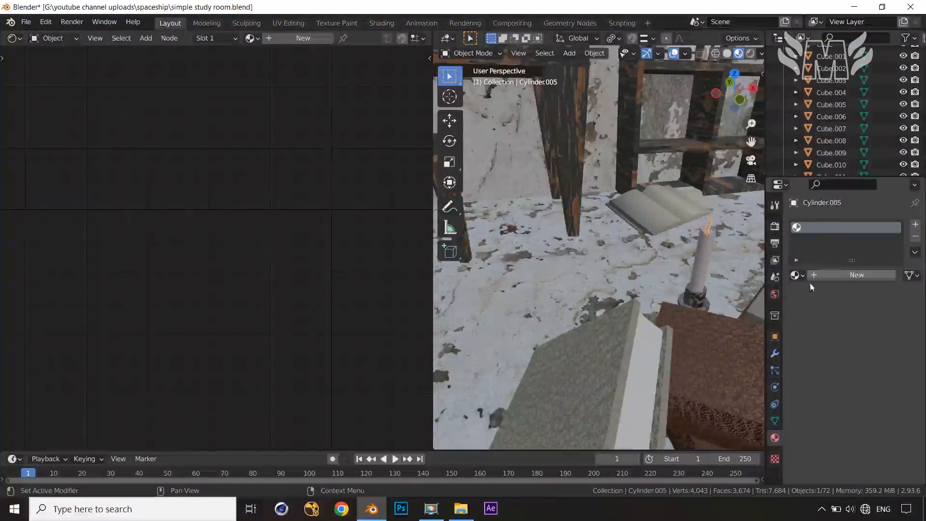
pyautogui.click(796, 276)
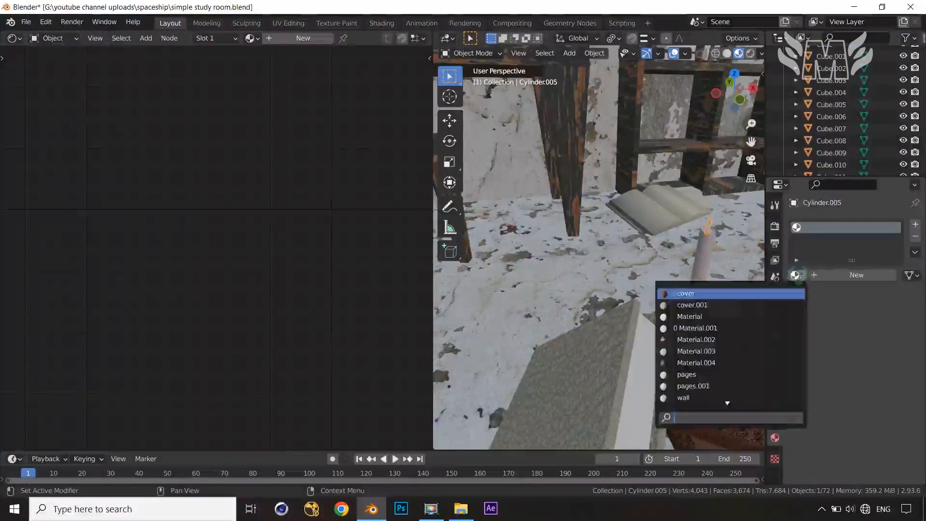
pyautogui.click(728, 354)
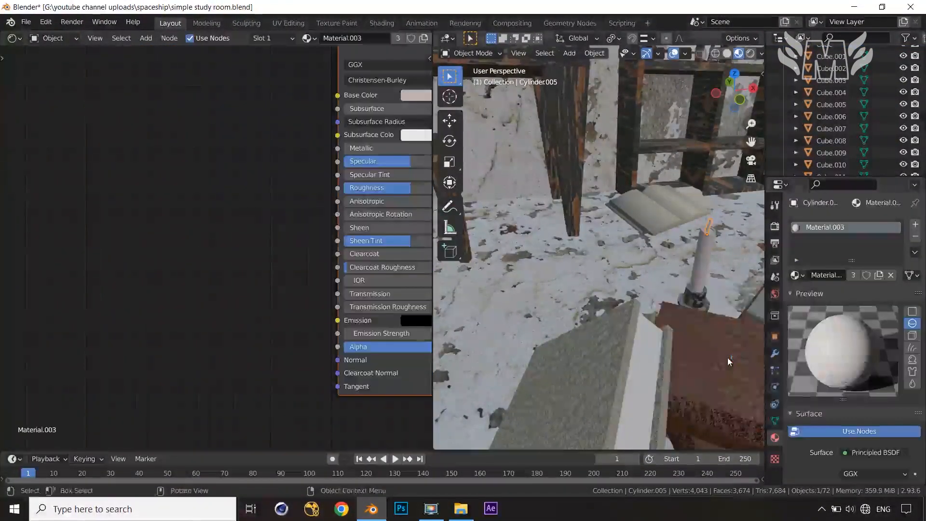
pyautogui.click(795, 275)
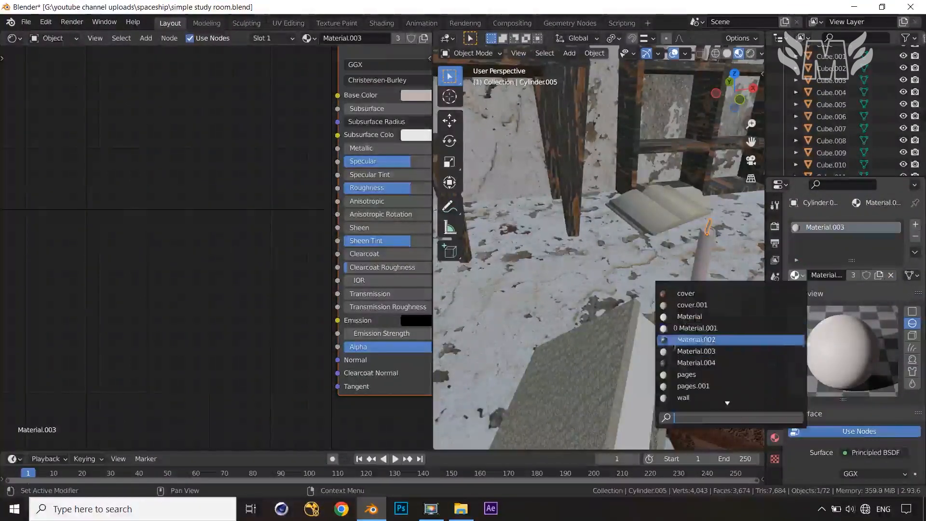
pyautogui.click(695, 362)
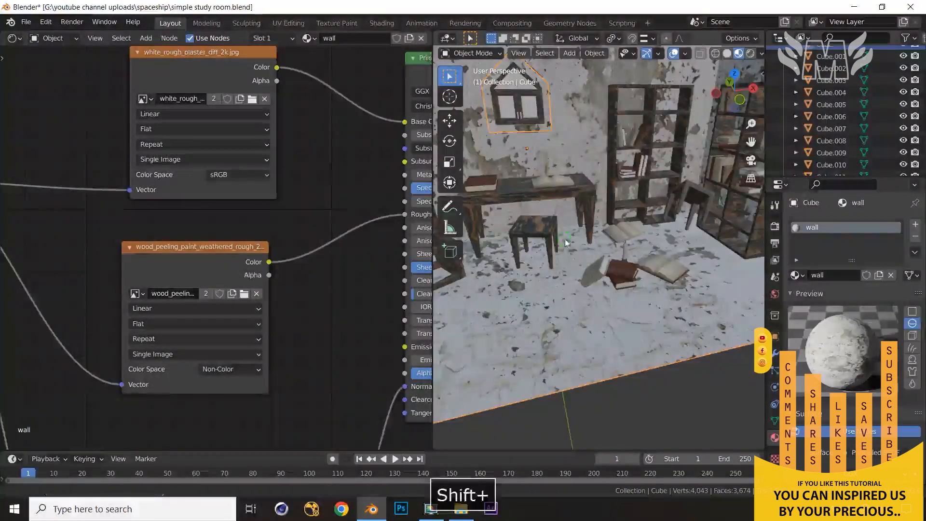
# Assign the existing Material.002 to the two drawer handles of the small table.
pyautogui.keyDown('shift'); pyautogui.moveTo(565, 242); pyautogui.dragTo(743, 227, button='middle'); pyautogui.keyUp('shift')
pyautogui.scroll(3, 594, 235)
pyautogui.keyDown('shift'); pyautogui.moveTo(567, 242); pyautogui.dragTo(610, 233, button='middle'); pyautogui.keyUp('shift')
pyautogui.click(598, 220)
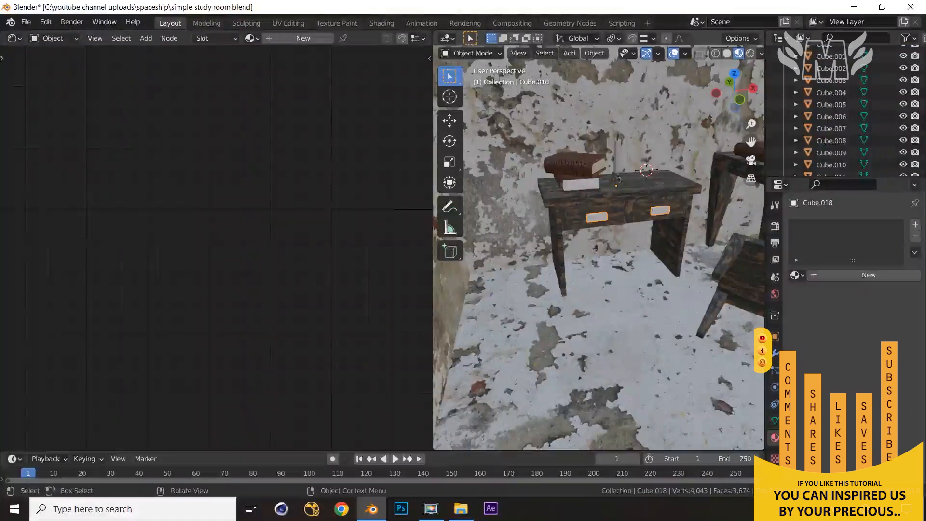
pyautogui.click(795, 275)
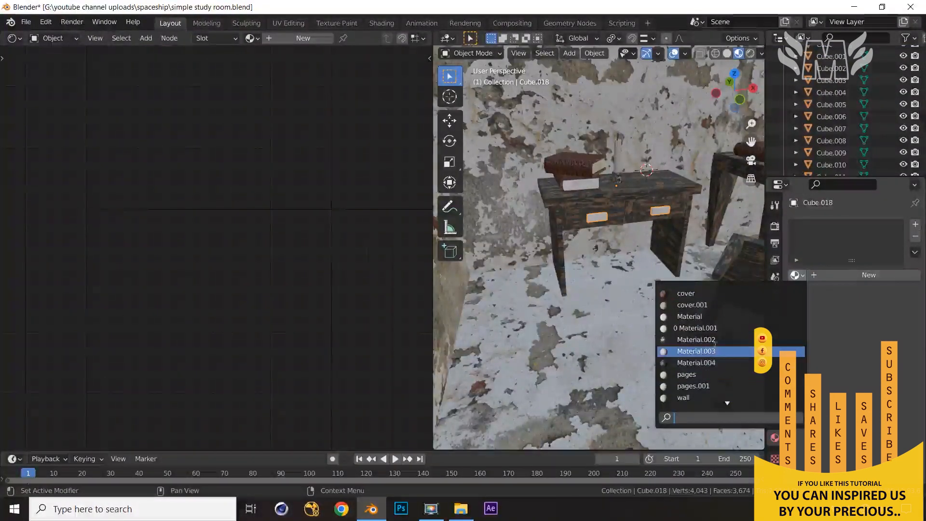
pyautogui.click(709, 339)
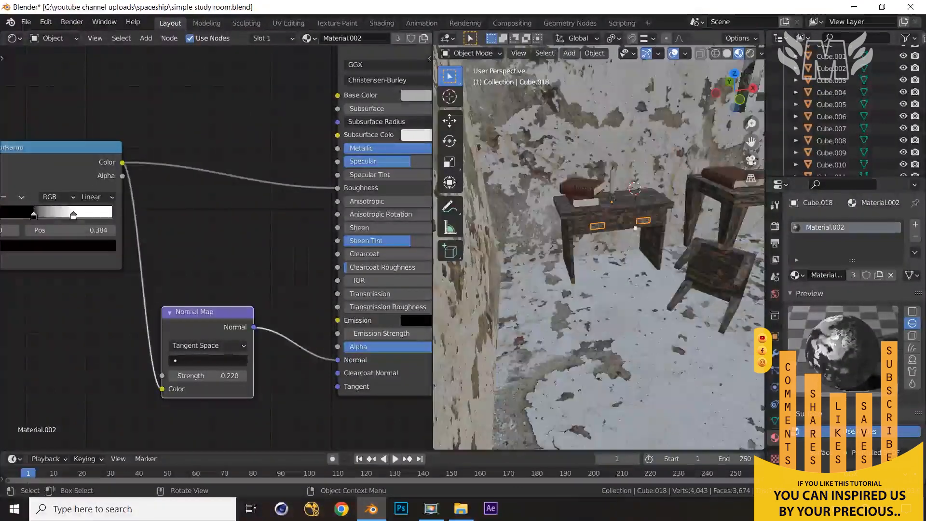
# Assign the existing Material.002 to the window's two handles, and deselect them.
pyautogui.keyDown('shift'); pyautogui.moveTo(695, 222); pyautogui.dragTo(576, 308, button='middle'); pyautogui.keyUp('shift')
pyautogui.scroll(3, 670, 198)
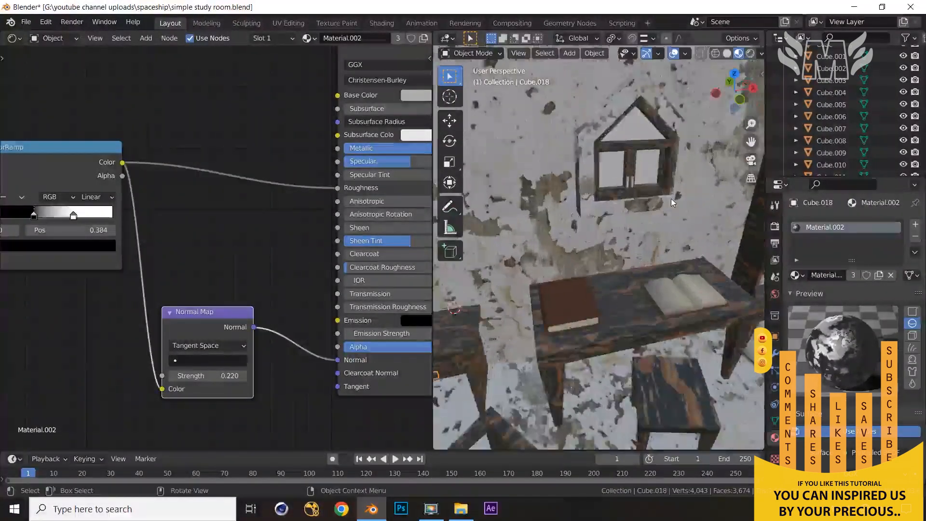
pyautogui.scroll(4, 670, 199)
pyautogui.click(658, 119)
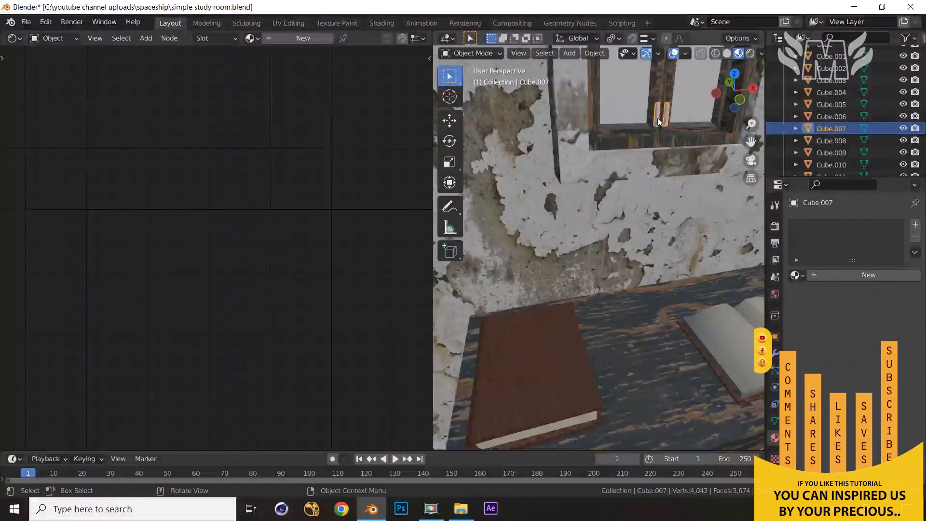
pyautogui.click(795, 275)
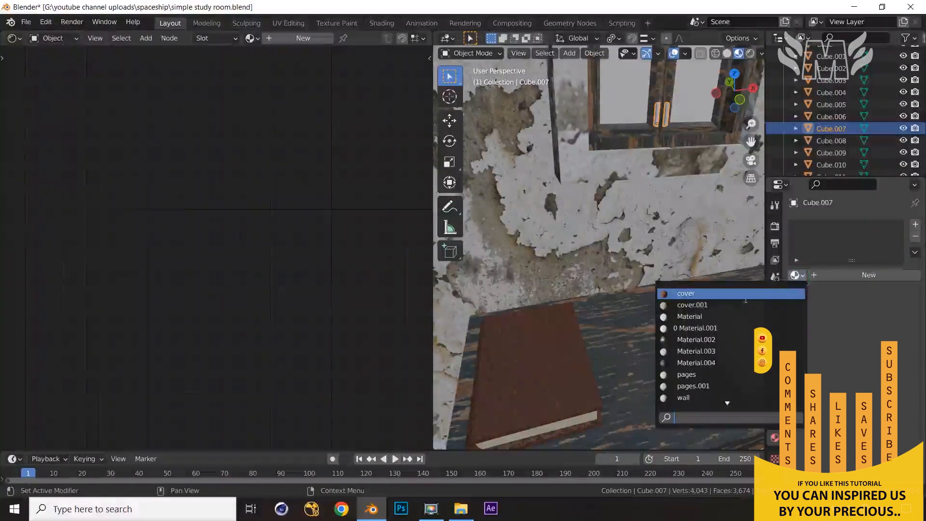
pyautogui.click(696, 339)
pyautogui.scroll(-8, 642, 272)
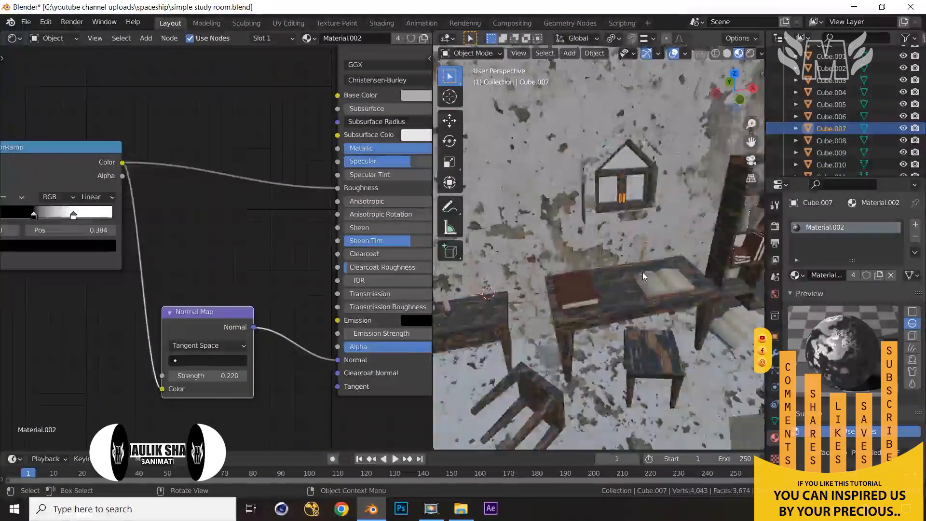
pyautogui.scroll(-1, 639, 292)
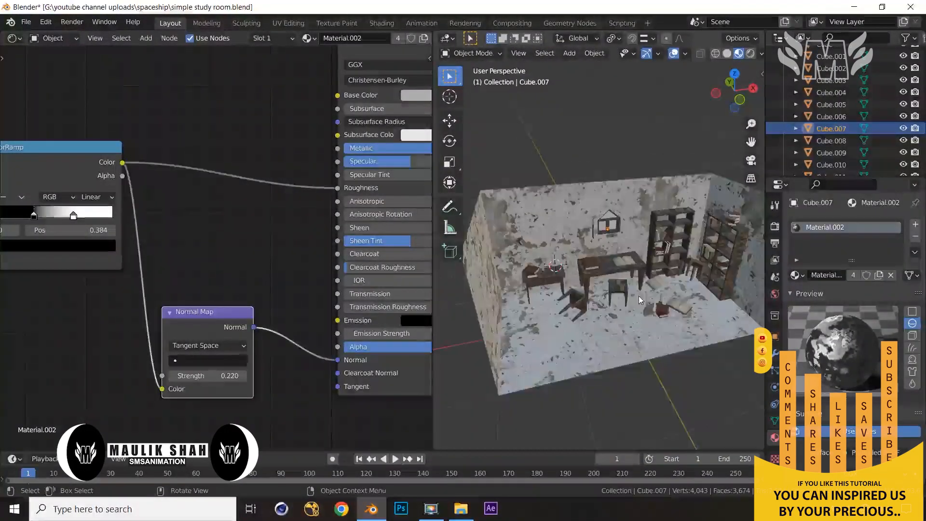
pyautogui.click(679, 392)
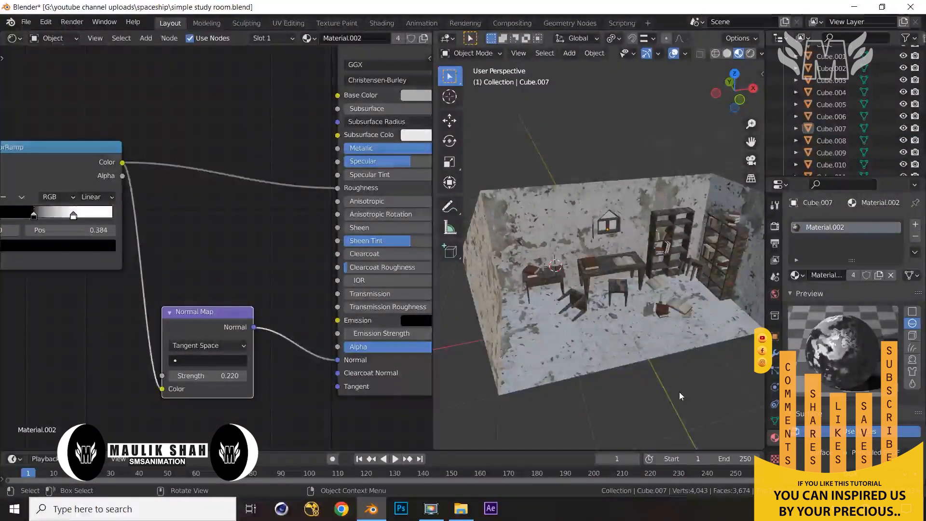
# Join the shader editor area into the 3D viewport so the viewport fills the full workspace width.
pyautogui.rightClick(433, 422)
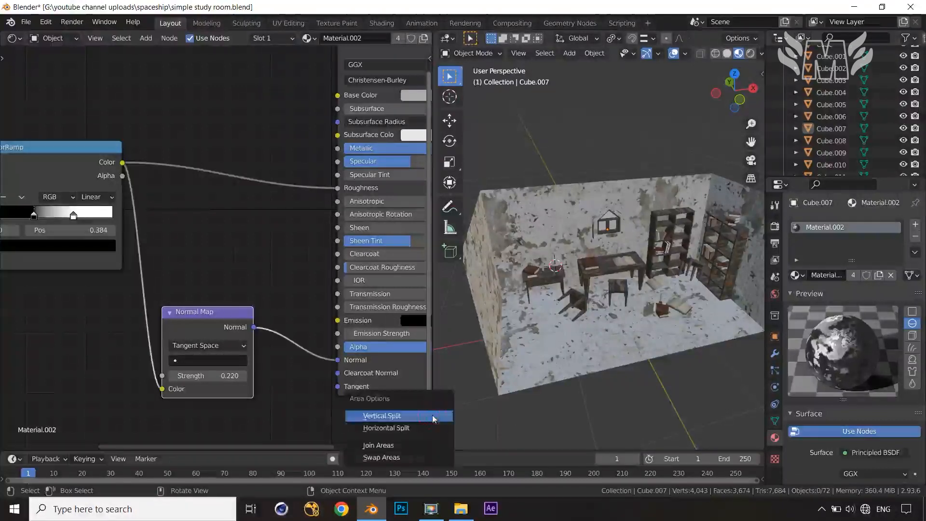
pyautogui.click(362, 444)
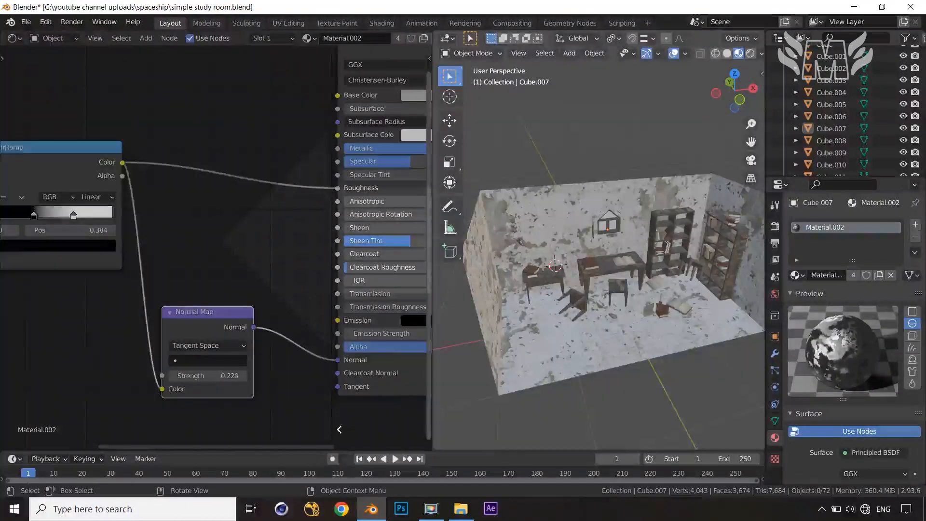
pyautogui.click(340, 433)
pyautogui.keyDown('shift'); pyautogui.moveTo(489, 370); pyautogui.dragTo(479, 315, button='middle'); pyautogui.keyUp('shift')
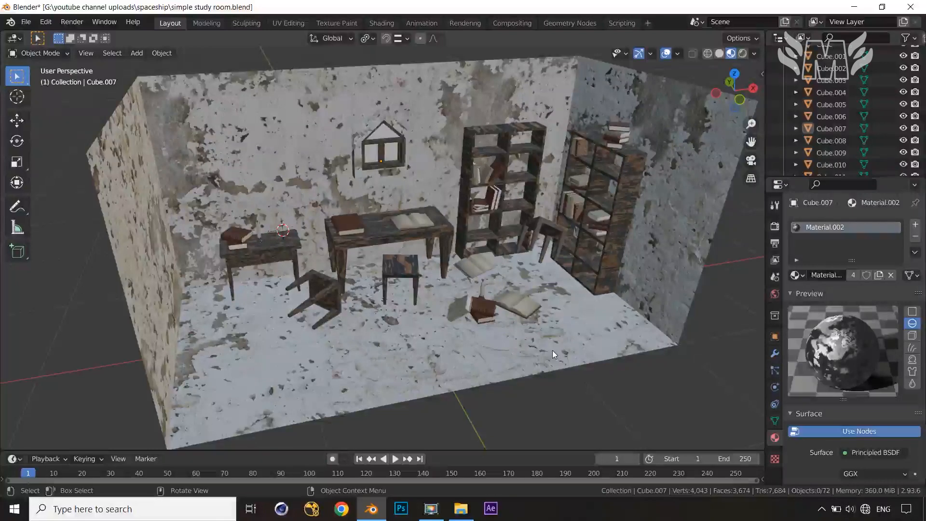
pyautogui.scroll(-2, 525, 341)
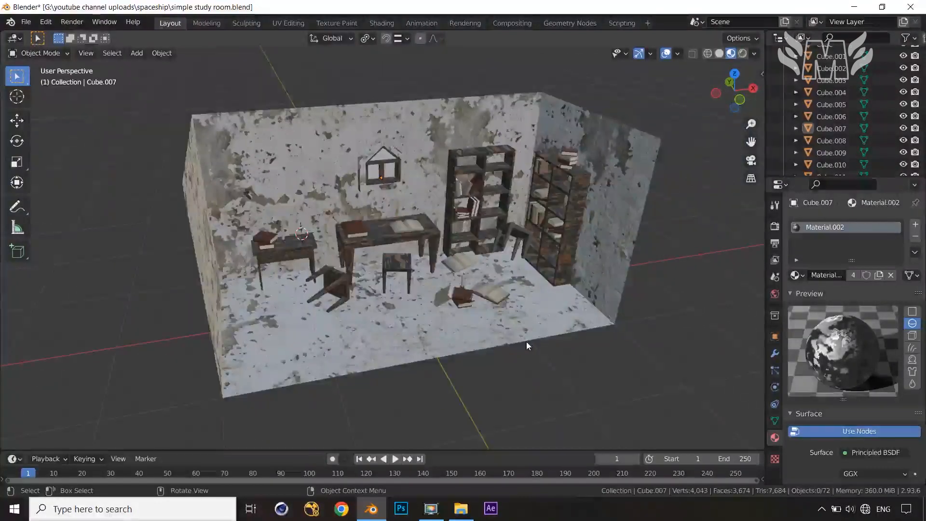
# Reset the 3D cursor to the world origin.
pyautogui.hotkey('shift', 's')
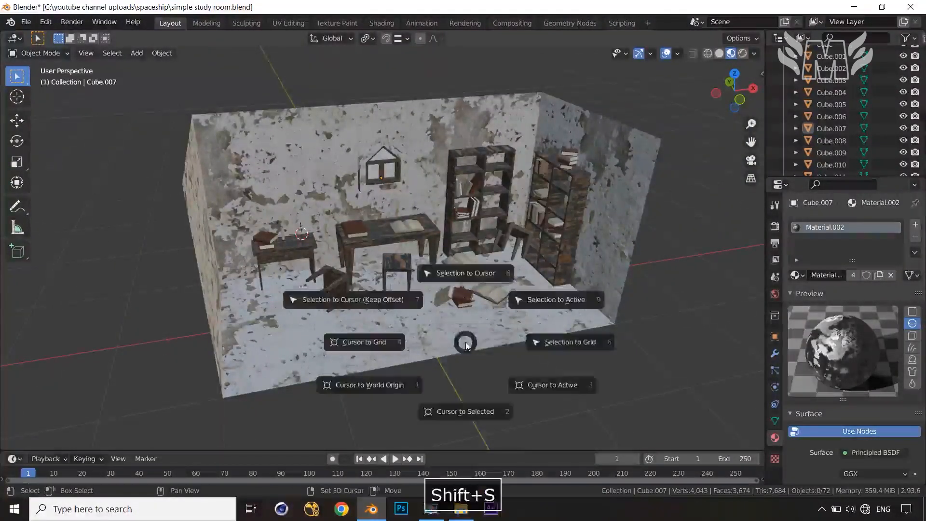
pyautogui.click(348, 387)
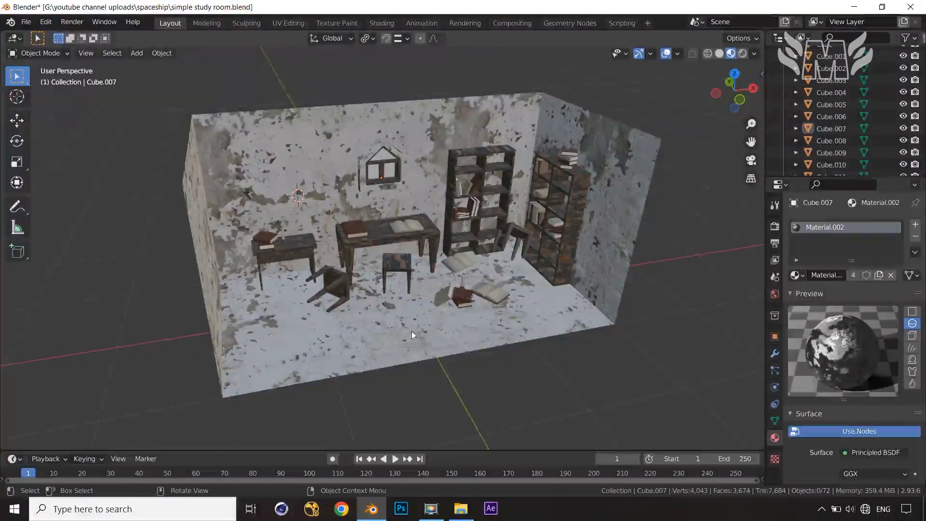
pyautogui.hotkey('shift', 's')
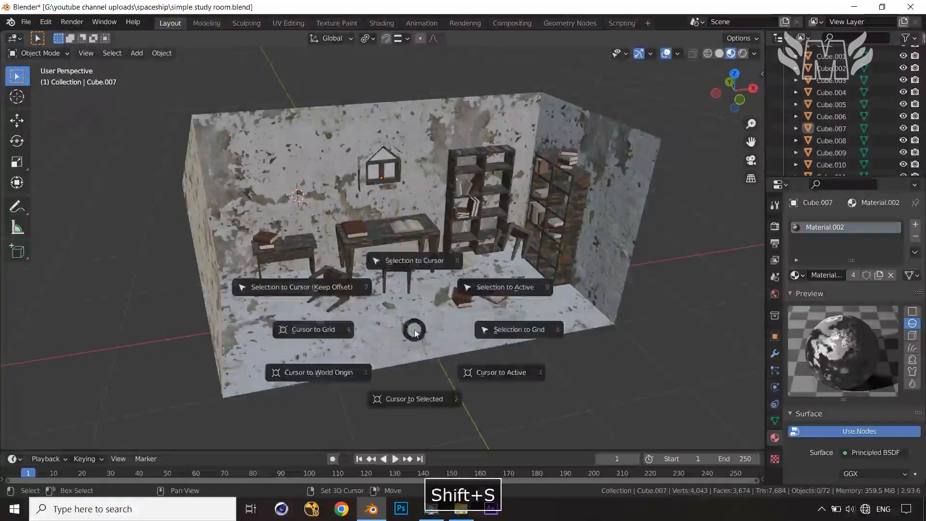
pyautogui.click(337, 379)
# Add a camera to the scene and align it to an angled view looking down into the room.
pyautogui.moveTo(337, 379); pyautogui.dragTo(379, 307, button='middle')
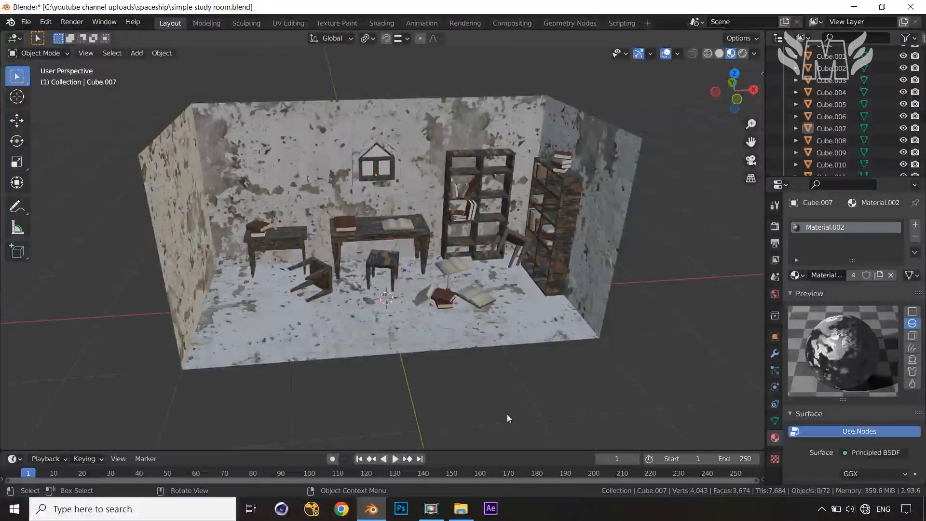
pyautogui.hotkey('shift', 'a')
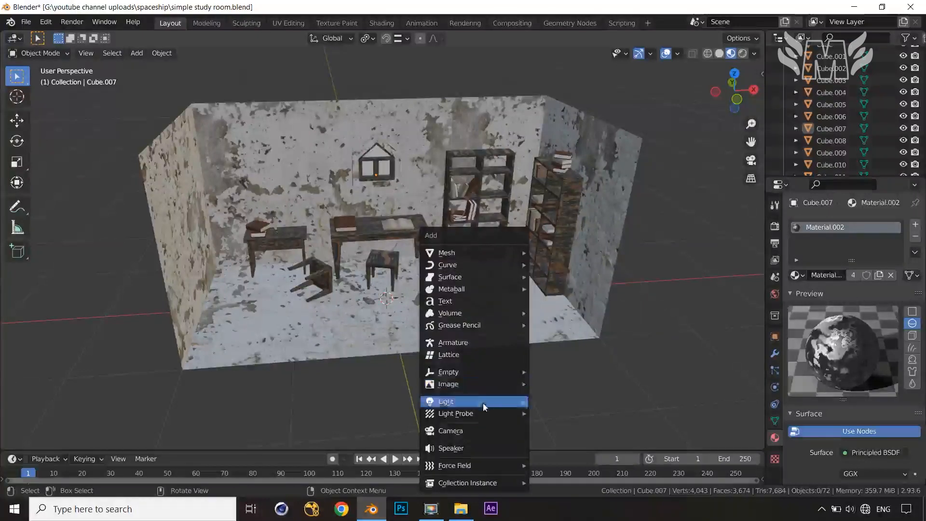
pyautogui.click(486, 430)
pyautogui.scroll(-2, 551, 377)
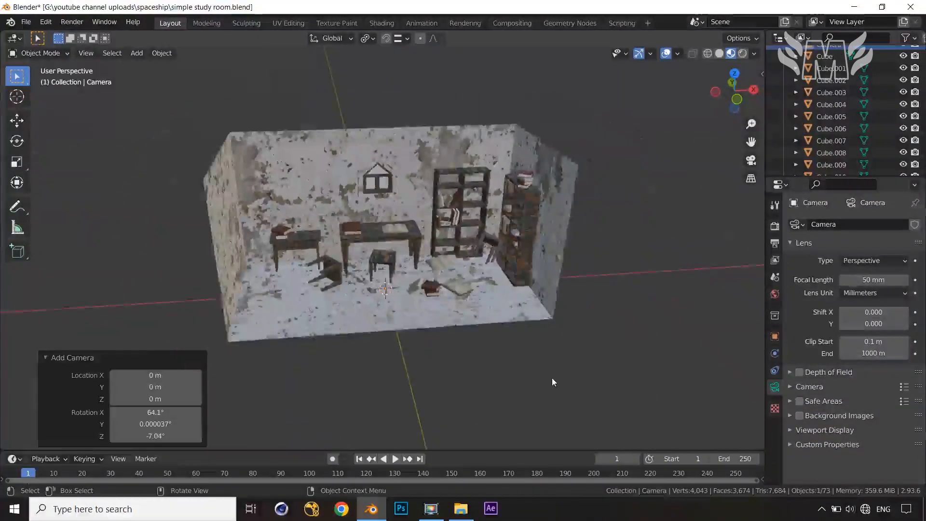
pyautogui.moveTo(546, 366); pyautogui.dragTo(563, 363, button='middle')
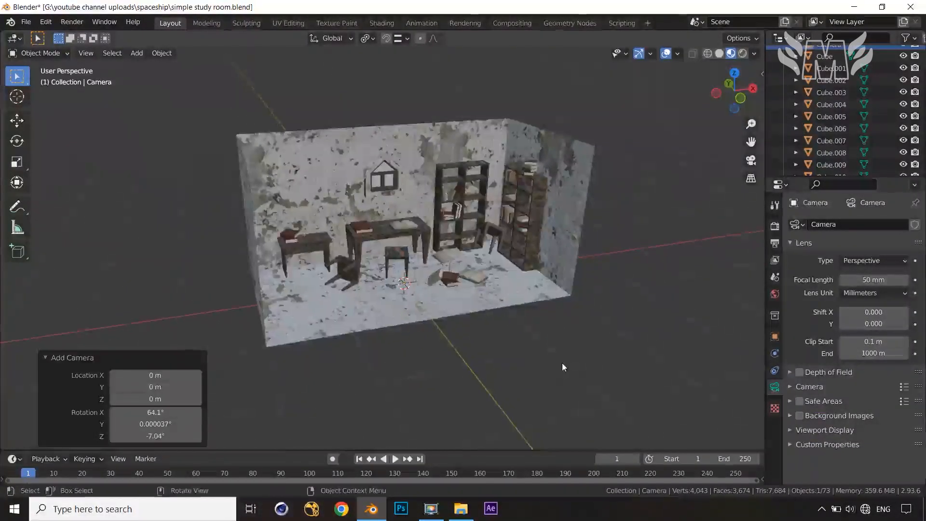
pyautogui.scroll(1, 552, 363)
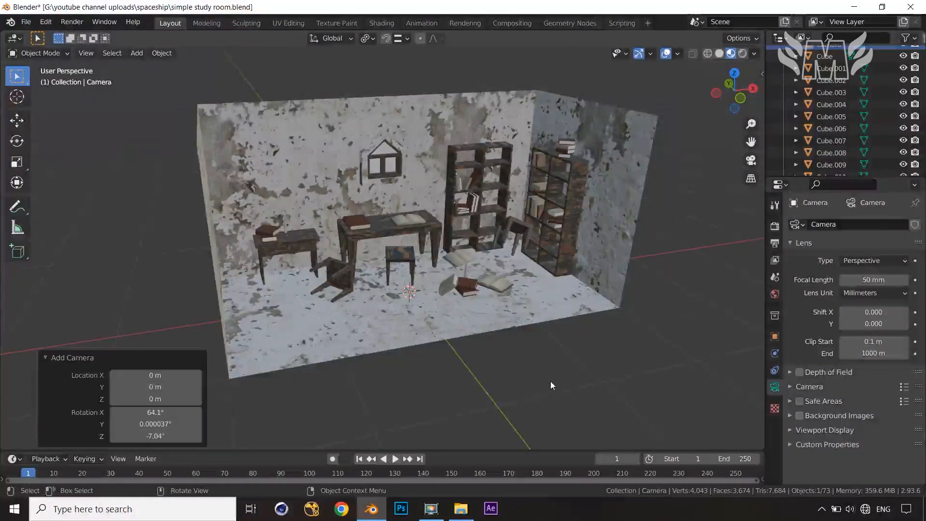
pyautogui.moveTo(549, 381)
pyautogui.mouseDown(button='middle')
pyautogui.moveTo(551, 395)
pyautogui.moveTo(551, 383)
pyautogui.mouseUp(button='middle')
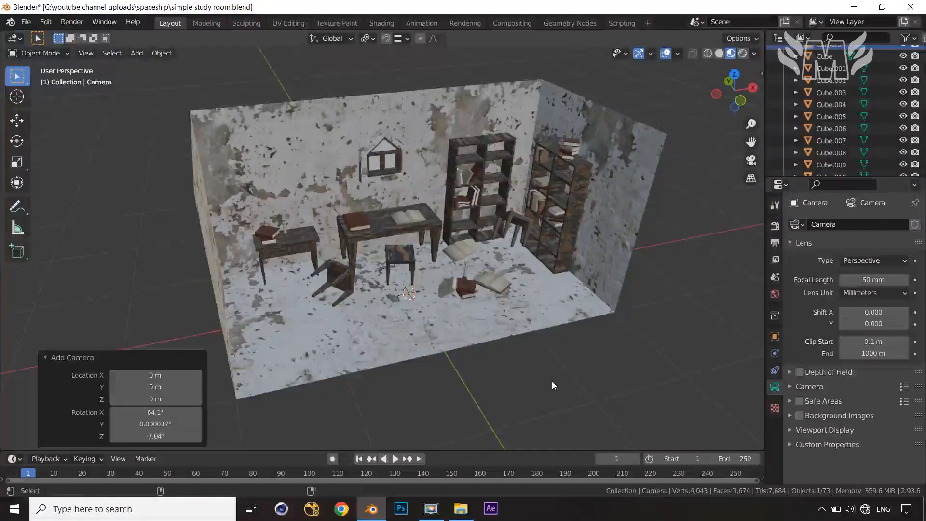
pyautogui.press('ctrl+alt+KP_0')
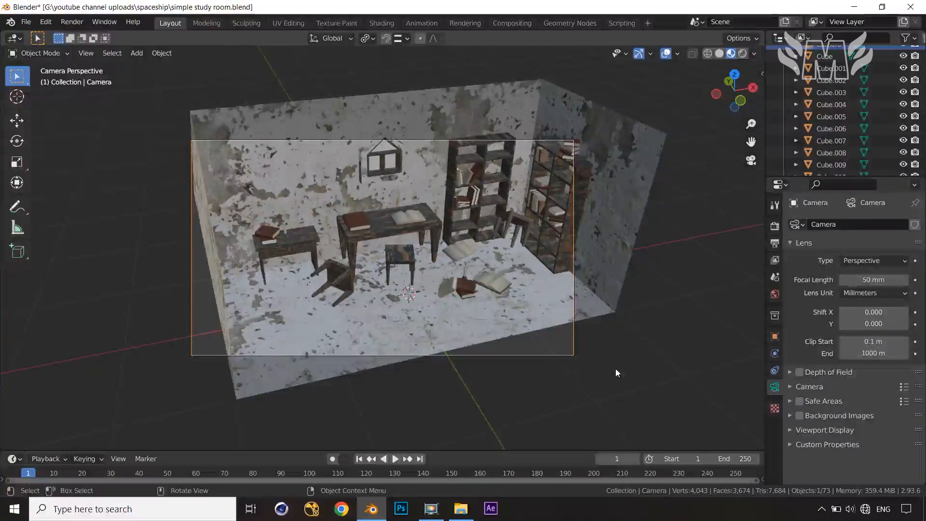
# Pull the camera back about 0.49 m along its local Z, and shift it about 0.35 m in view X and 0.32 m in view Y.
pyautogui.press('g')
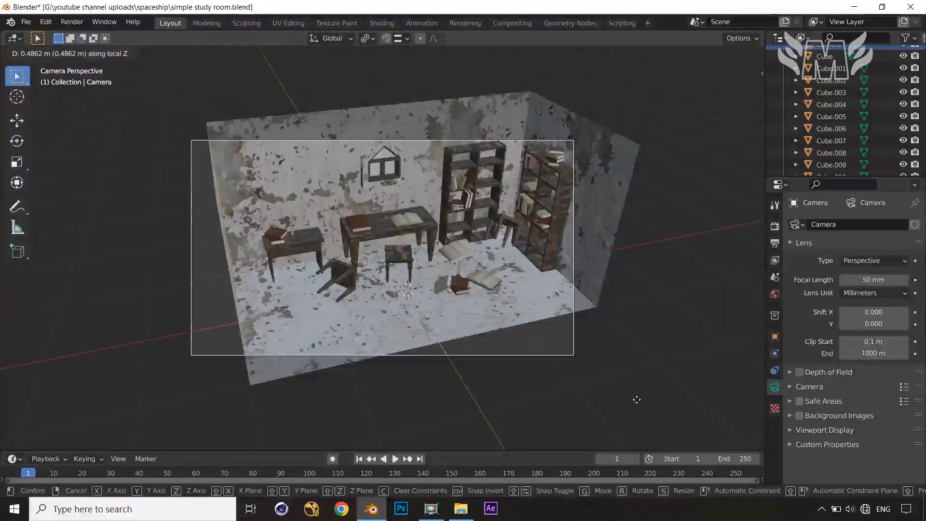
pyautogui.click(636, 399)
pyautogui.press('g')
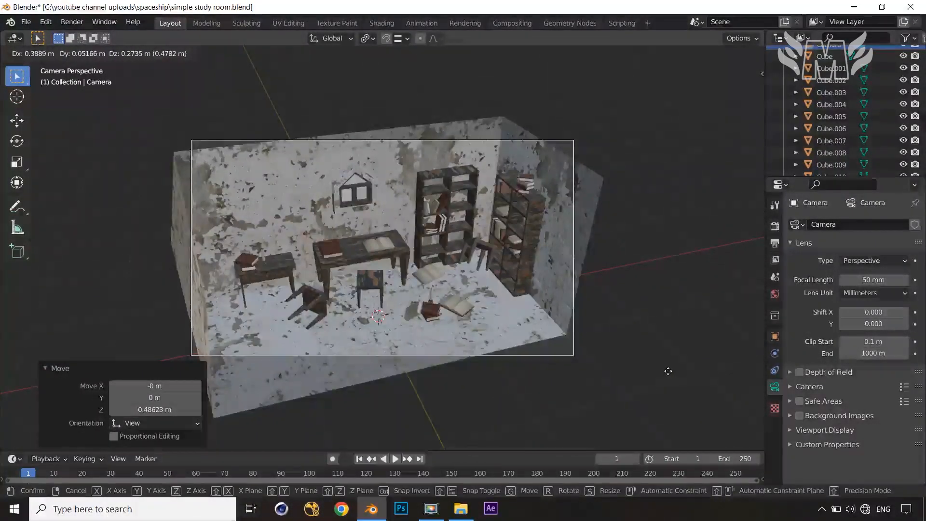
pyautogui.click(670, 375)
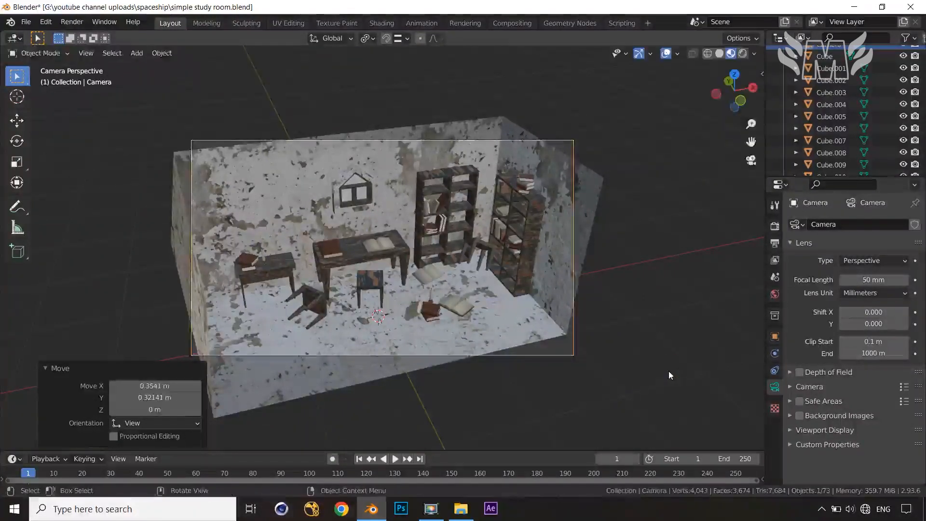
# Extend the room by moving the open front edges of its floor and side walls about 0.54 m along negative Y.
pyautogui.click(392, 375)
pyautogui.press('Tab')
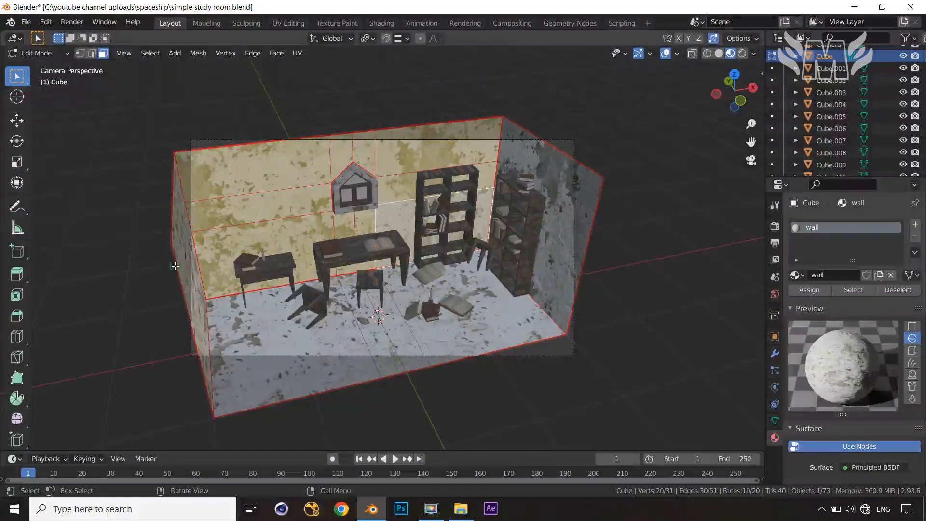
pyautogui.hotkey('alt', 'a')
pyautogui.press('2')
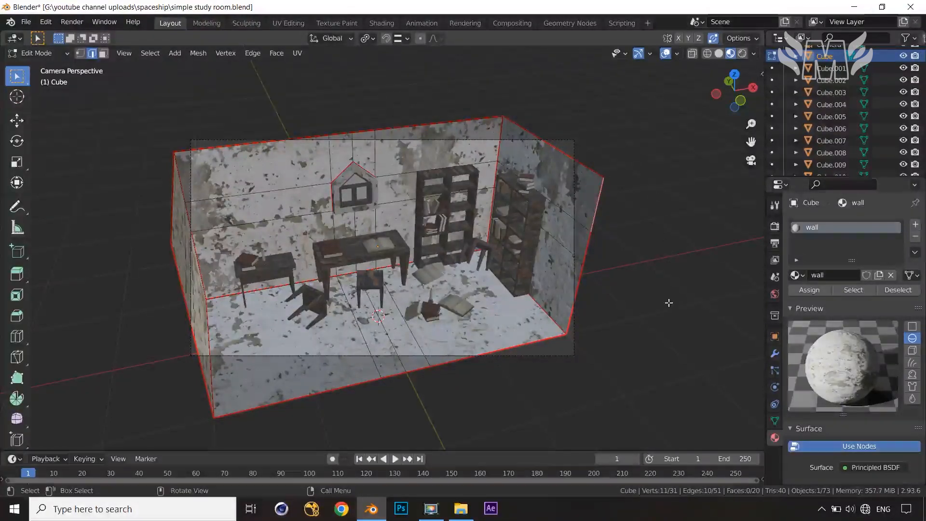
pyautogui.press('g')
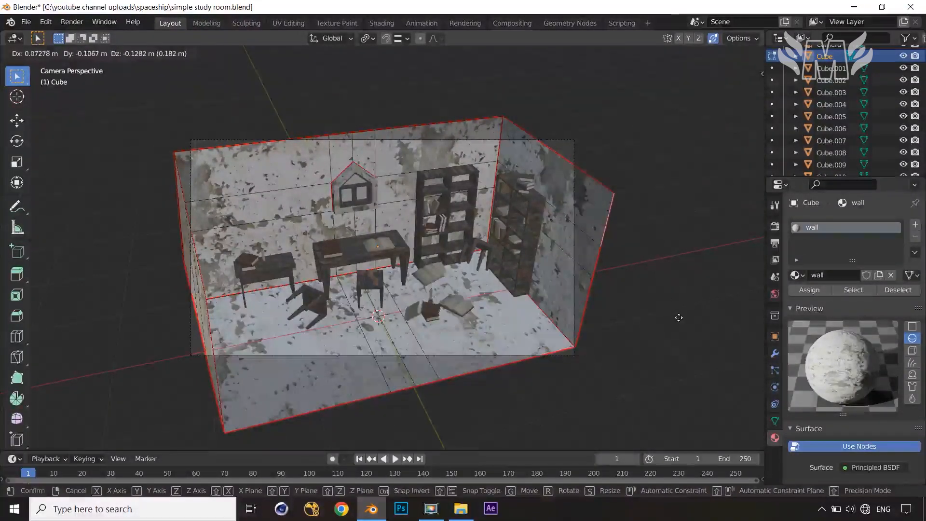
pyautogui.press('y')
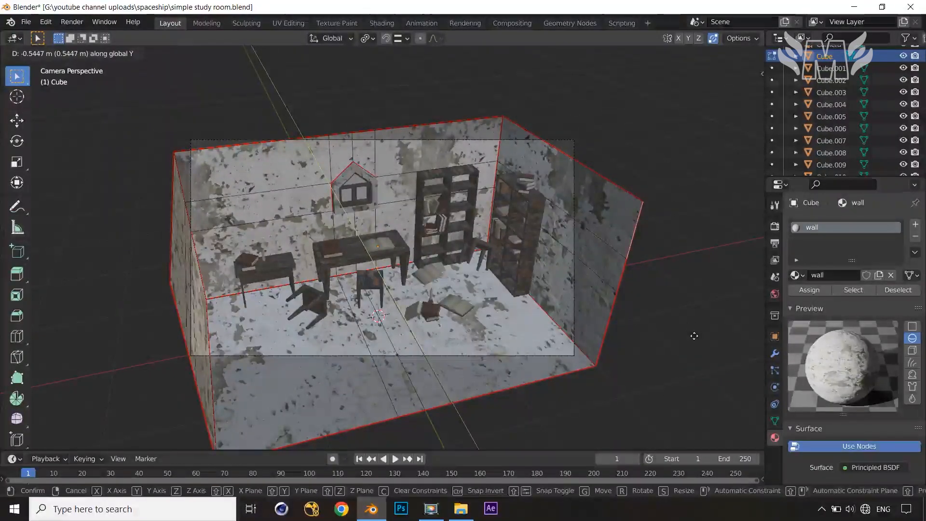
pyautogui.click(694, 336)
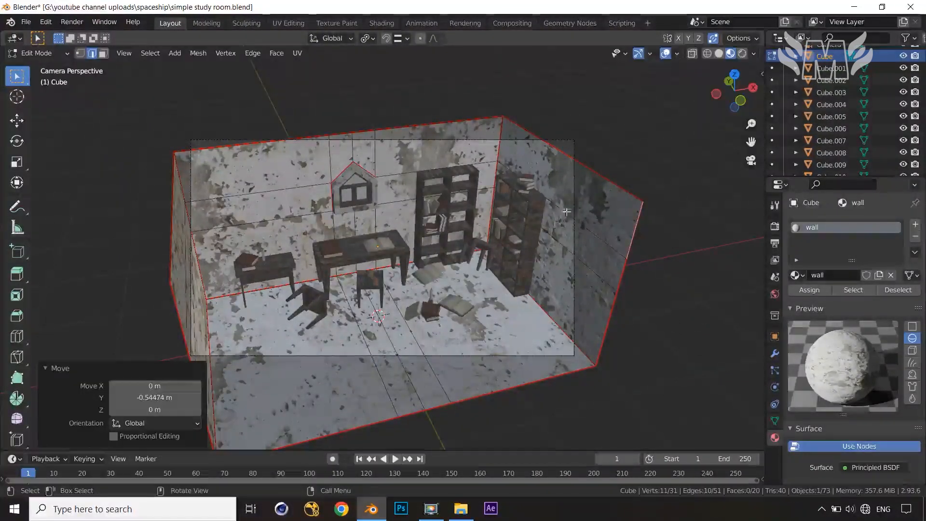
# Raise the top edges of the room's walls about 0.34 m along Z, and deselect them.
pyautogui.click(598, 173)
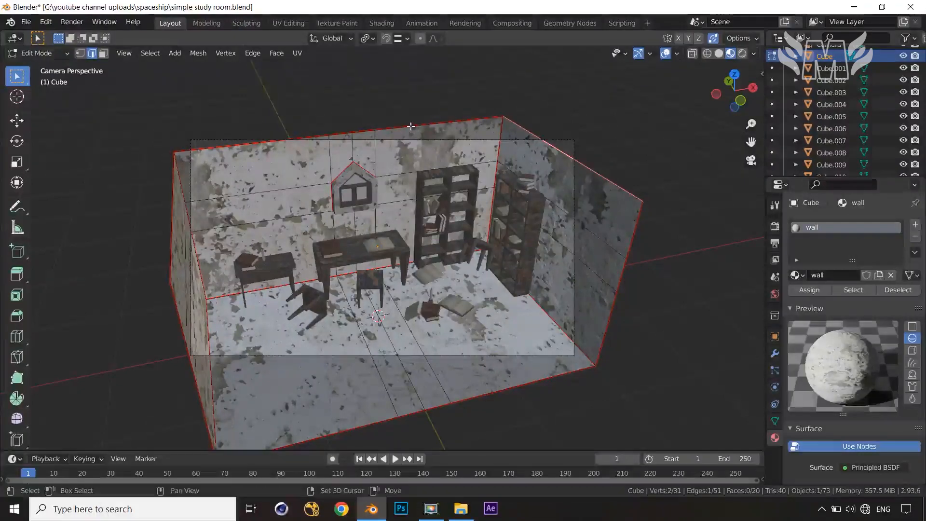
pyautogui.keyDown('shift'); pyautogui.click(167, 166); pyautogui.keyUp('shift')
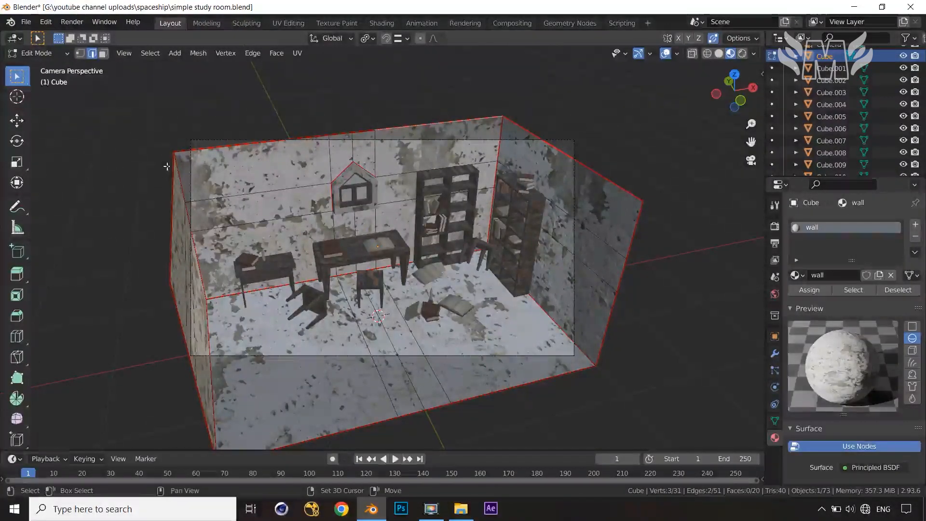
pyautogui.keyDown('shift'); pyautogui.click(221, 148); pyautogui.keyUp('shift')
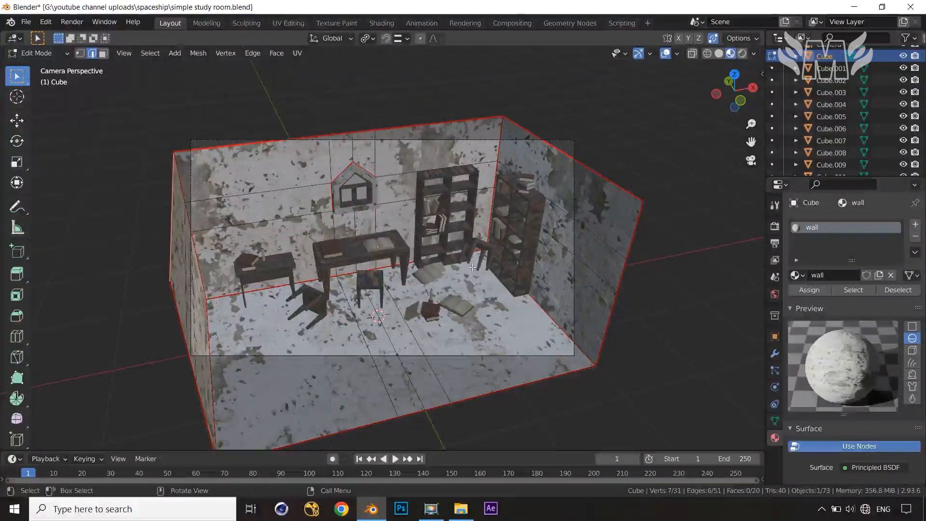
pyautogui.press('g')
pyautogui.press('z')
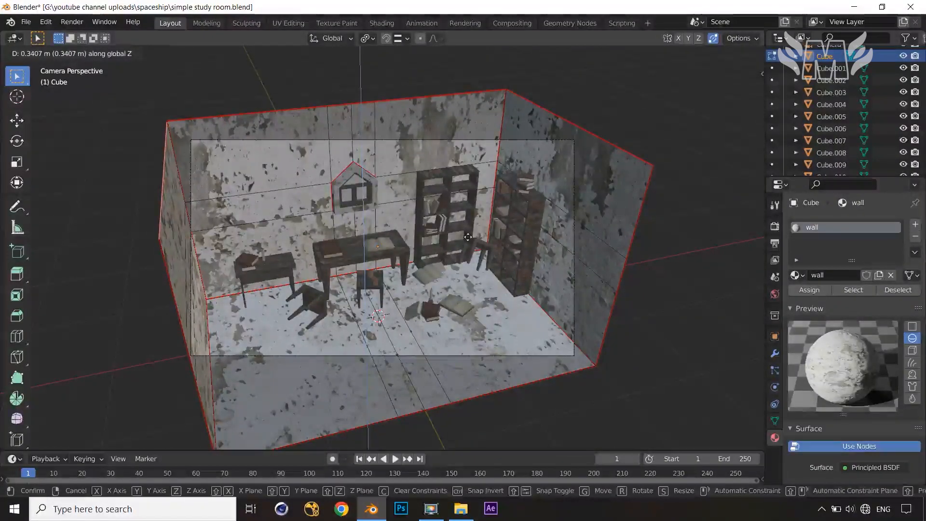
pyautogui.click(468, 236)
pyautogui.click(702, 309)
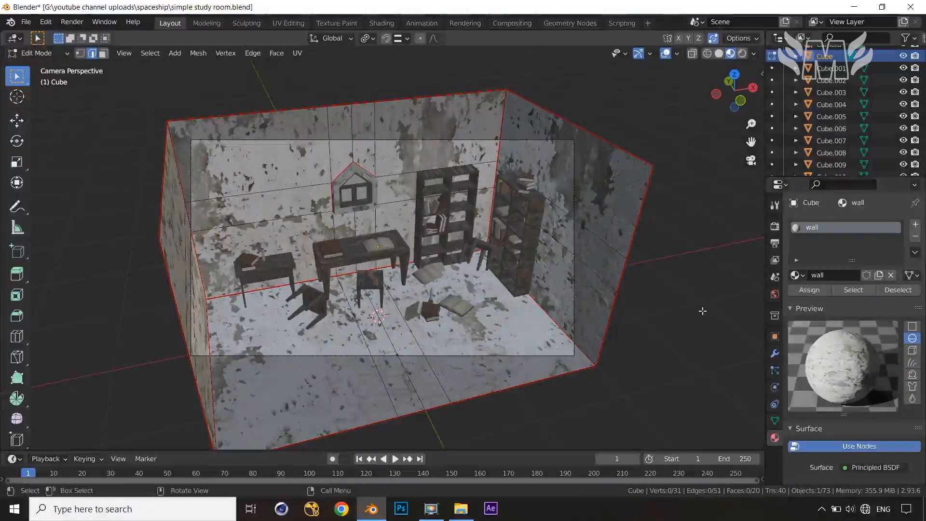
# Leave Edit Mode on the room and add an area light at the world origin.
pyautogui.hotkey('shift', 'a')
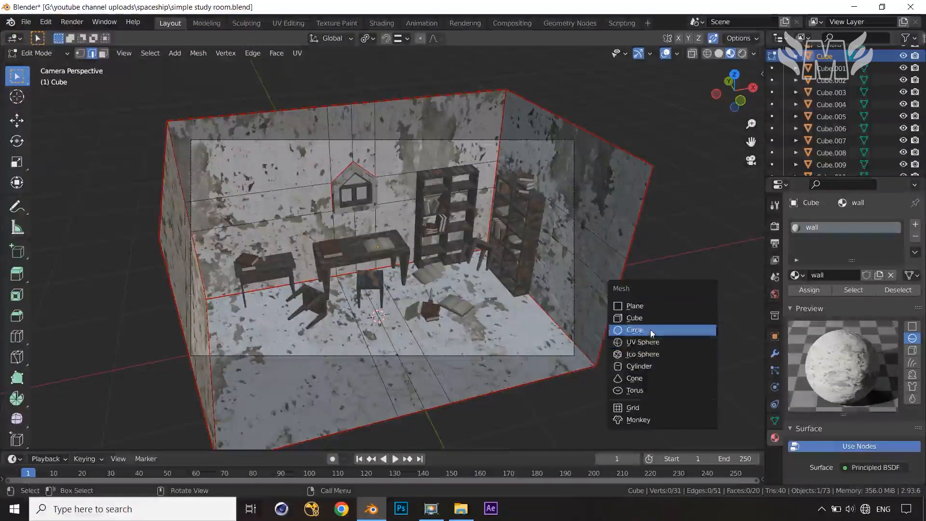
pyautogui.press('Tab')
pyautogui.press('Tab')
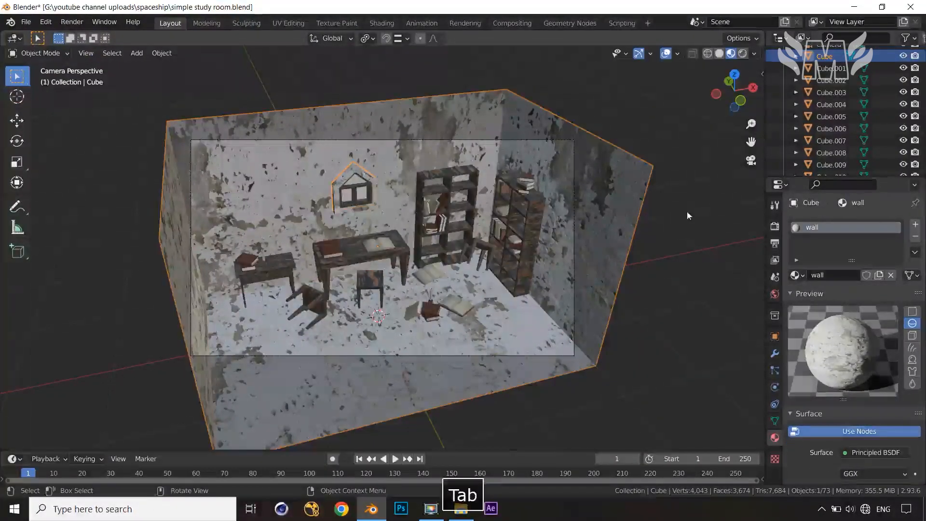
pyautogui.hotkey('shift', 'a')
pyautogui.moveTo(667, 196)
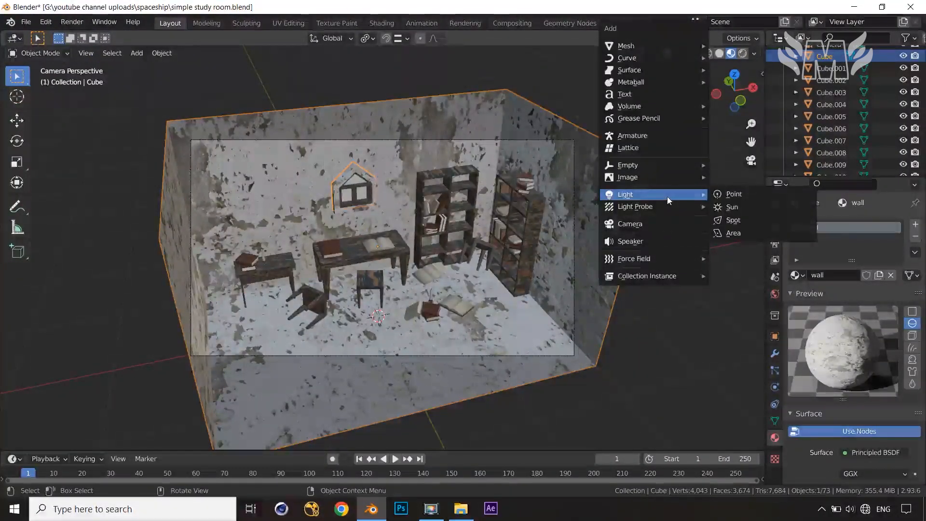
pyautogui.click(745, 233)
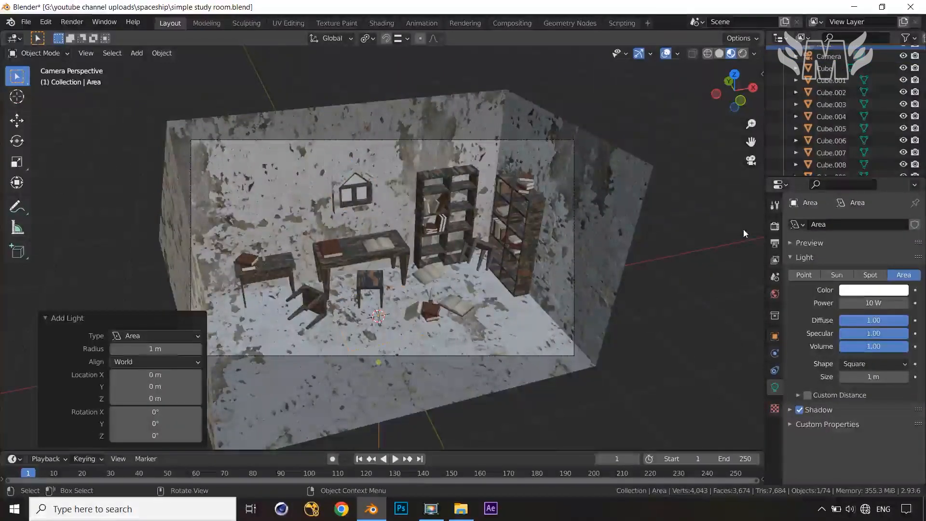
# Show the viewport in rendered shading and raise the area light about 3.06 m along Z above the room.
pyautogui.click(742, 54)
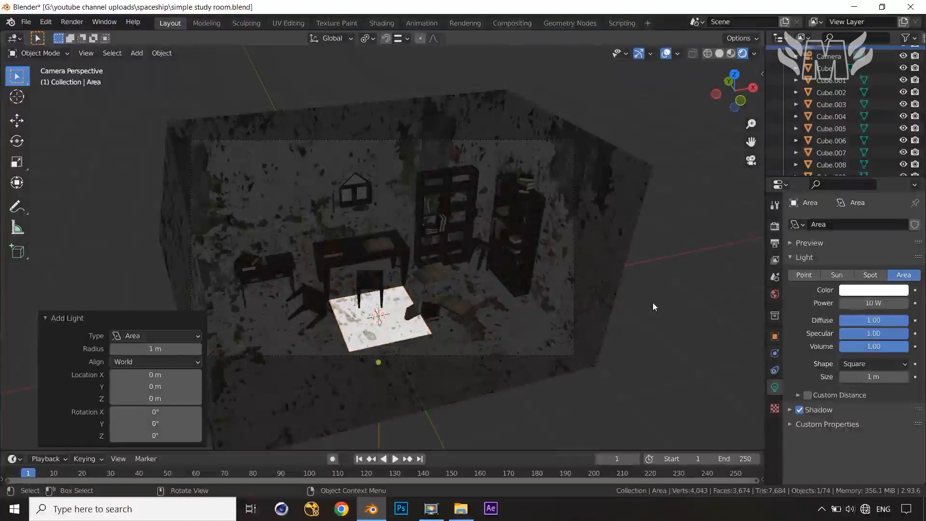
pyautogui.press('g')
pyautogui.press('z')
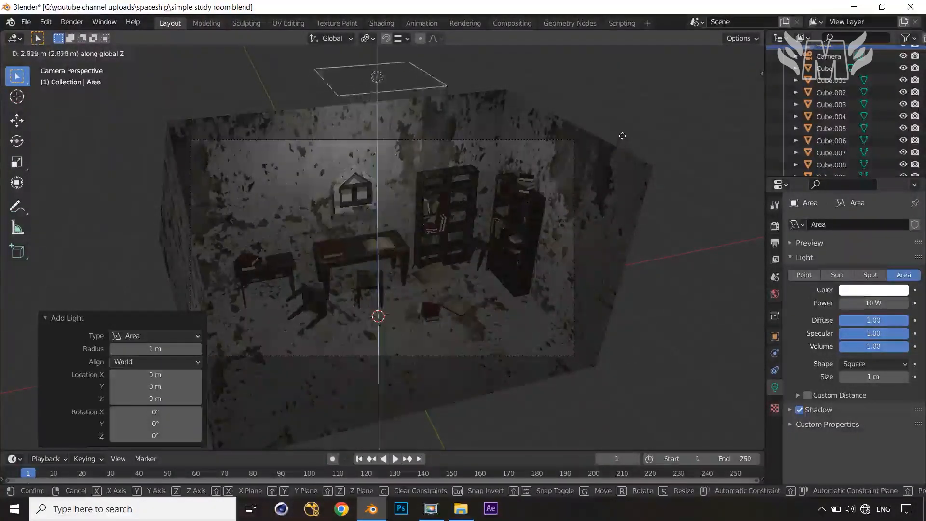
pyautogui.click(621, 122)
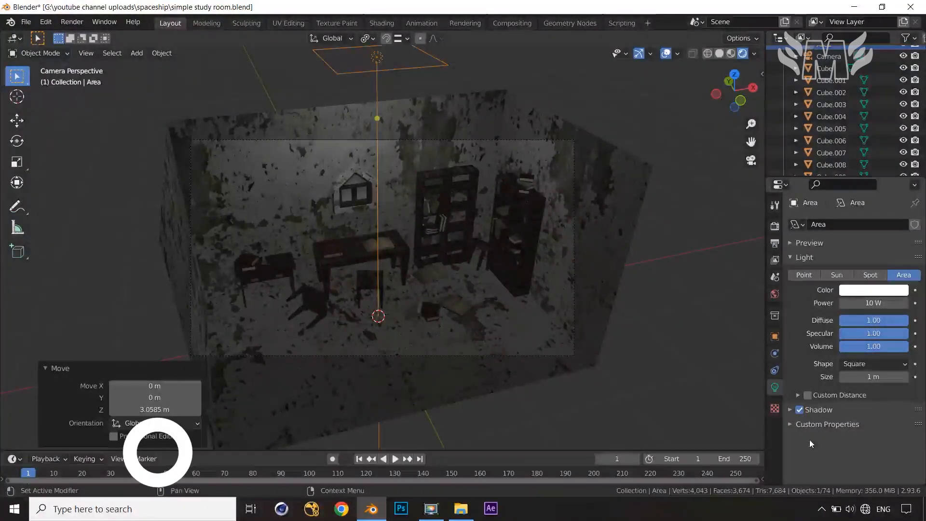
pyautogui.press('KP_7')
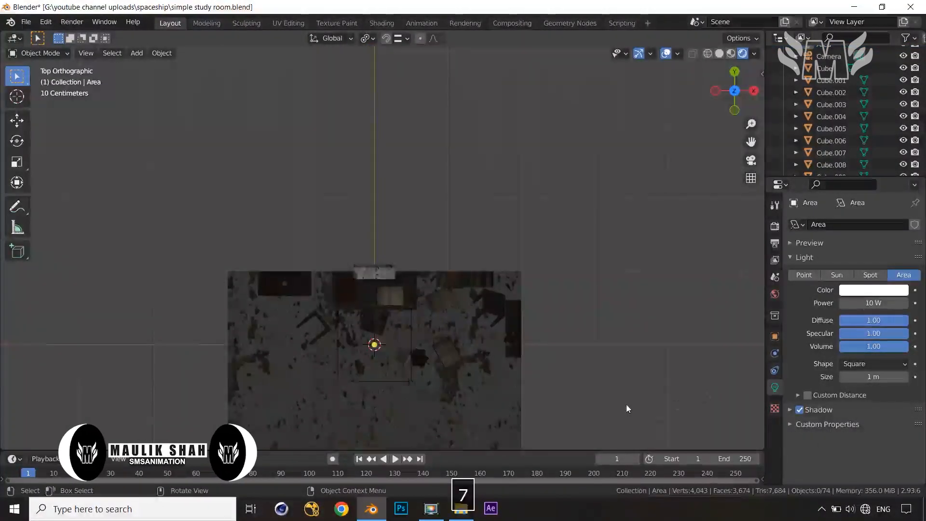
# Move the area light horizontally about -1.153 m in X and -3.733 m in Y, next to the camera, keeping its height.
pyautogui.click(617, 396)
pyautogui.keyDown('shift'); pyautogui.moveTo(610, 296); pyautogui.dragTo(627, 204, button='middle'); pyautogui.keyUp('shift')
pyautogui.scroll(-2, 628, 204)
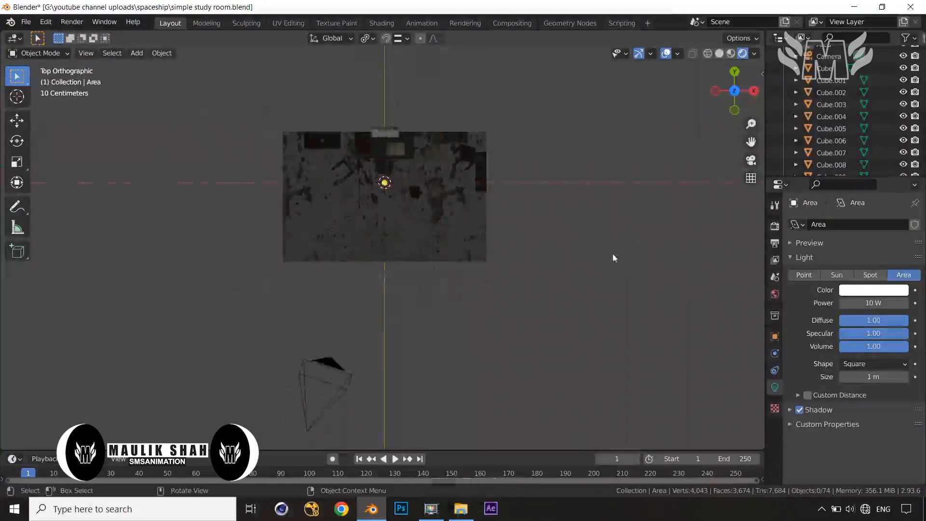
pyautogui.press('g')
pyautogui.click(398, 195)
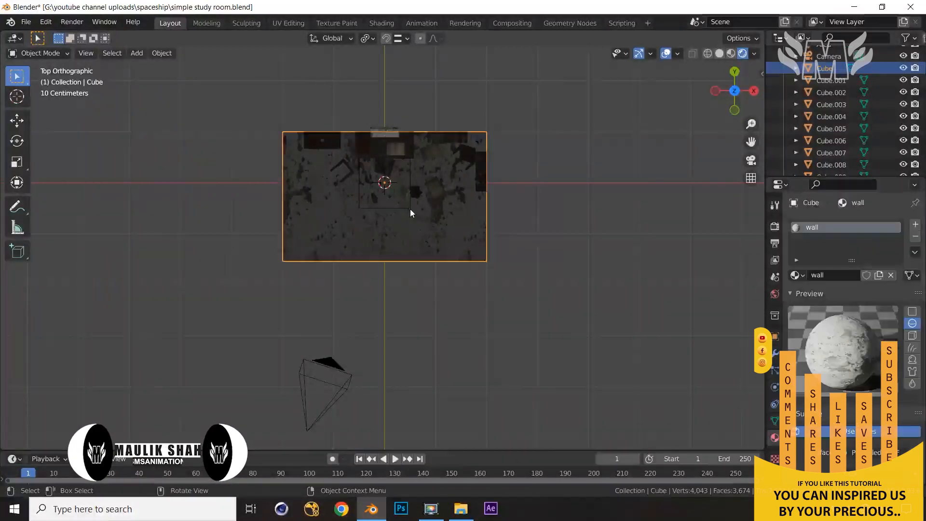
pyautogui.click(409, 208)
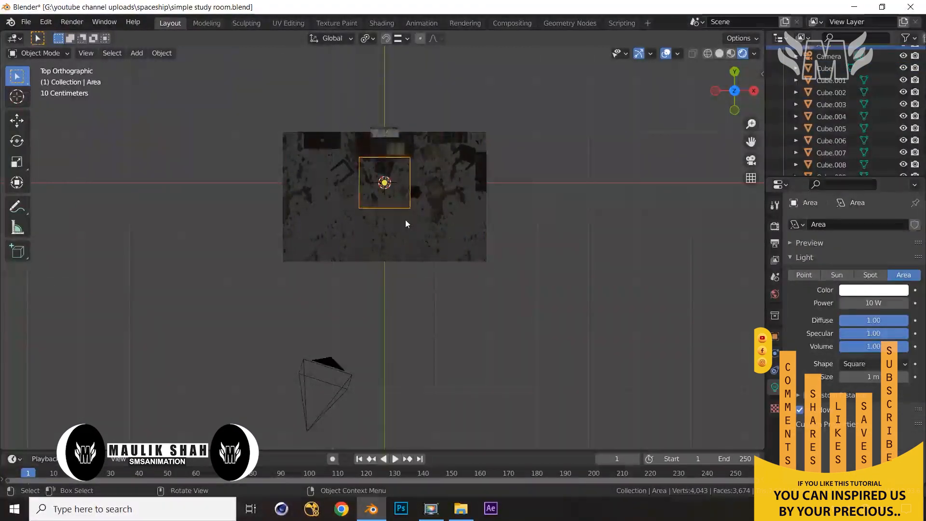
pyautogui.press('g')
pyautogui.hotkey('shift', 'z')
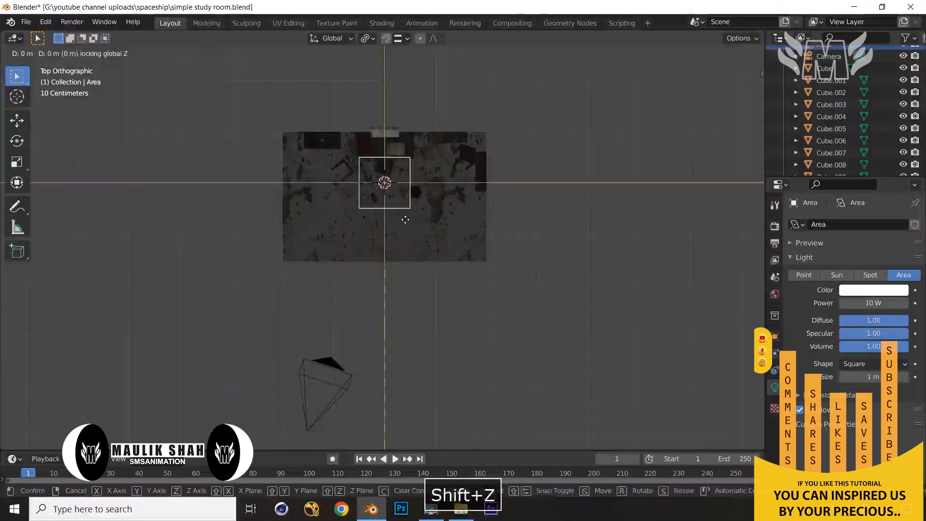
pyautogui.click(347, 401)
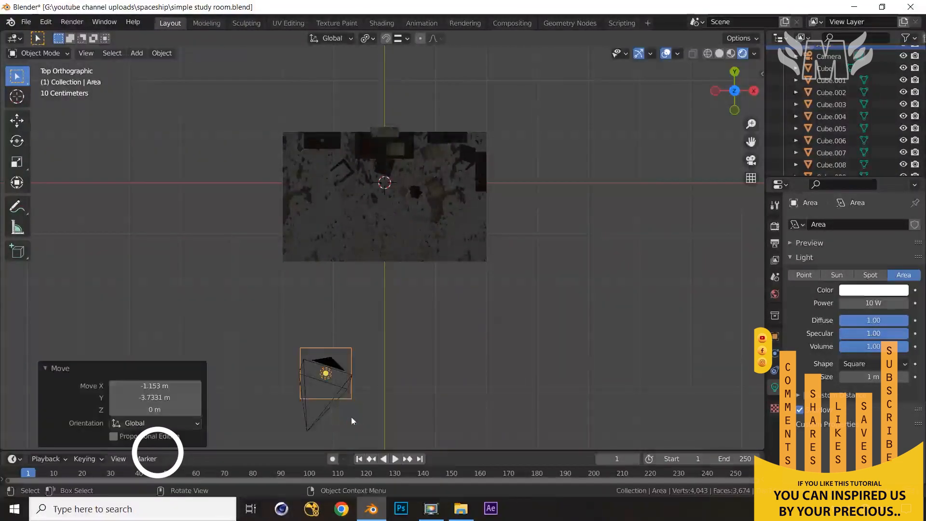
# Aim the area light through the room's open front toward its interior.
pyautogui.moveTo(347, 402); pyautogui.dragTo(372, 331, button='middle')
pyautogui.scroll(-2, 372, 332)
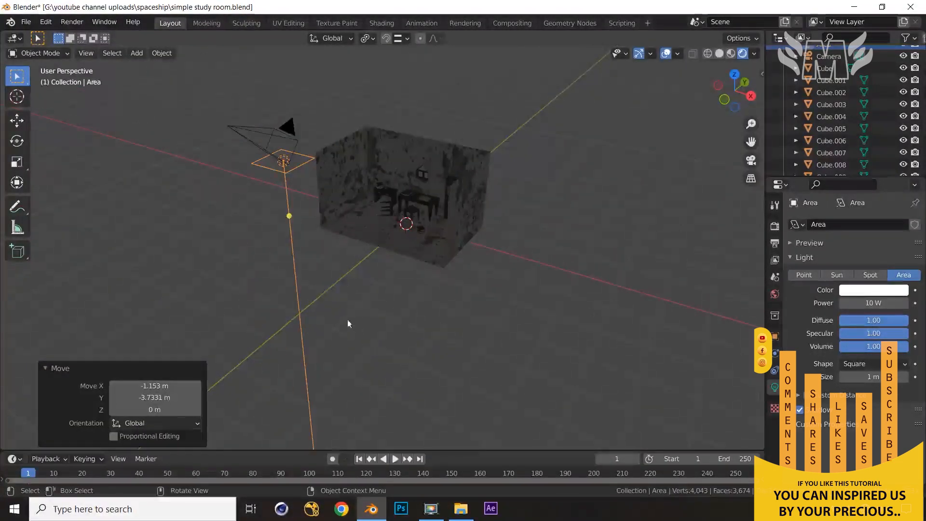
pyautogui.press('KP_7')
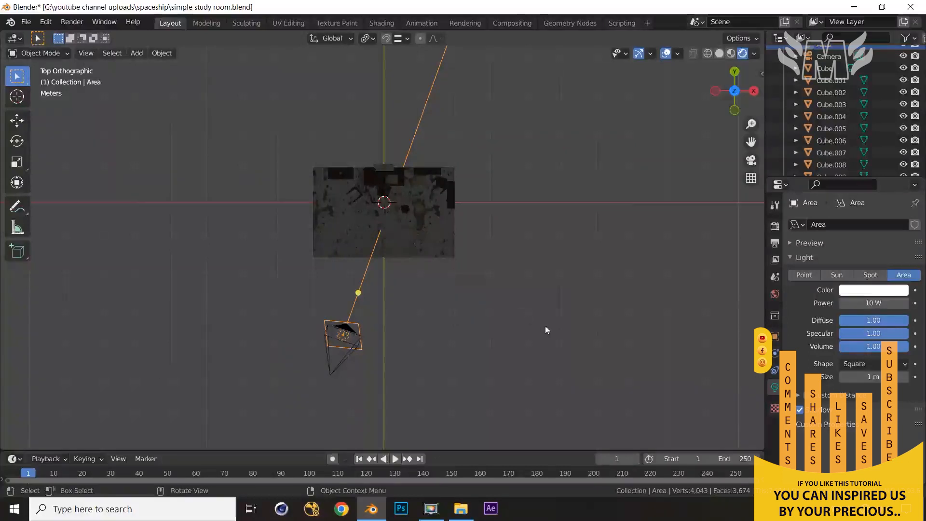
pyautogui.moveTo(545, 328); pyautogui.dragTo(445, 229, button='middle')
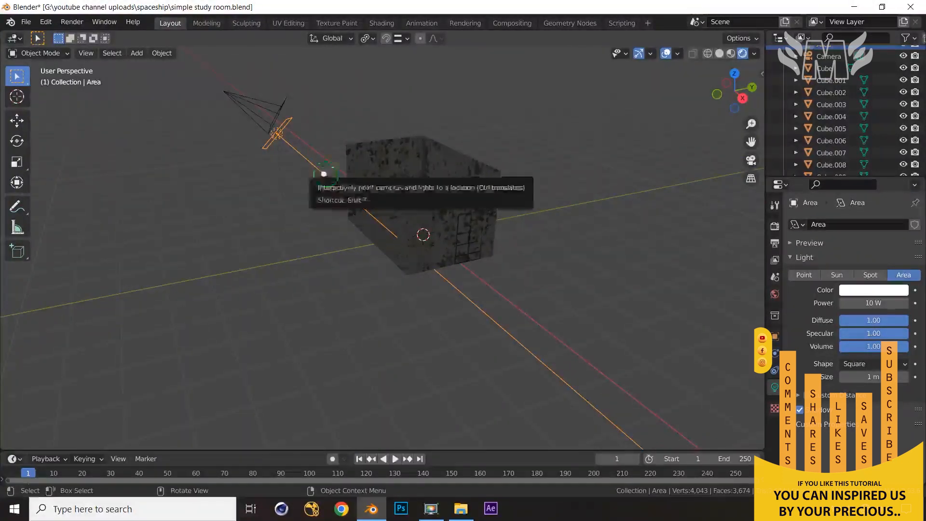
pyautogui.moveTo(327, 176); pyautogui.dragTo(358, 152)
pyautogui.press('KP_7')
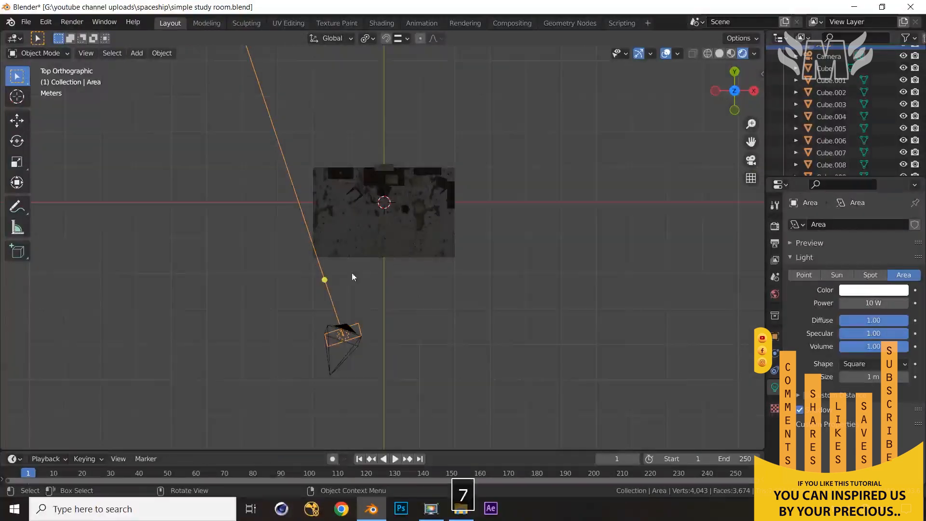
pyautogui.moveTo(323, 278); pyautogui.dragTo(391, 203)
pyautogui.moveTo(491, 340); pyautogui.dragTo(442, 264, button='middle')
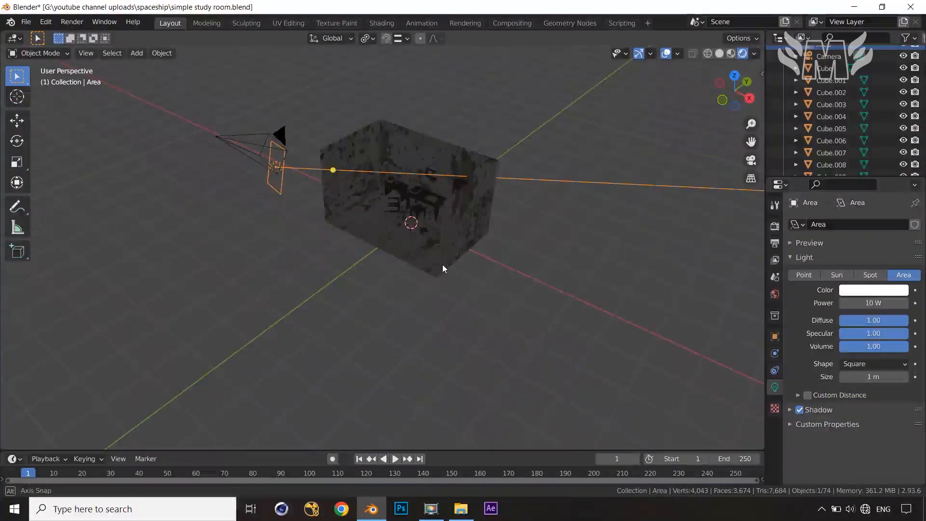
# Move the area light behind the camera at constant height, by about -2.07 m X, -0.99 m Y and a further 1.06 m X, -1.17 m Y.
pyautogui.press('g')
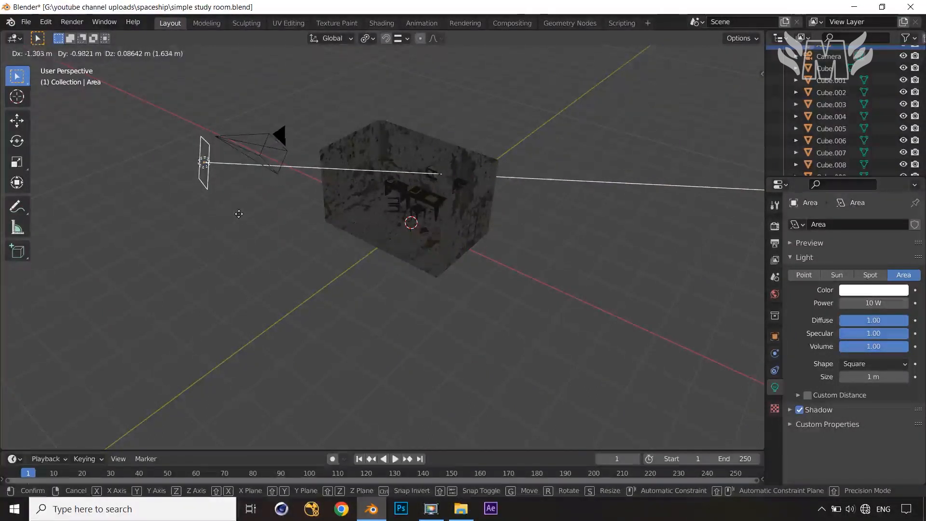
pyautogui.hotkey('shift', 'z')
pyautogui.click(220, 207)
pyautogui.press('KP_7')
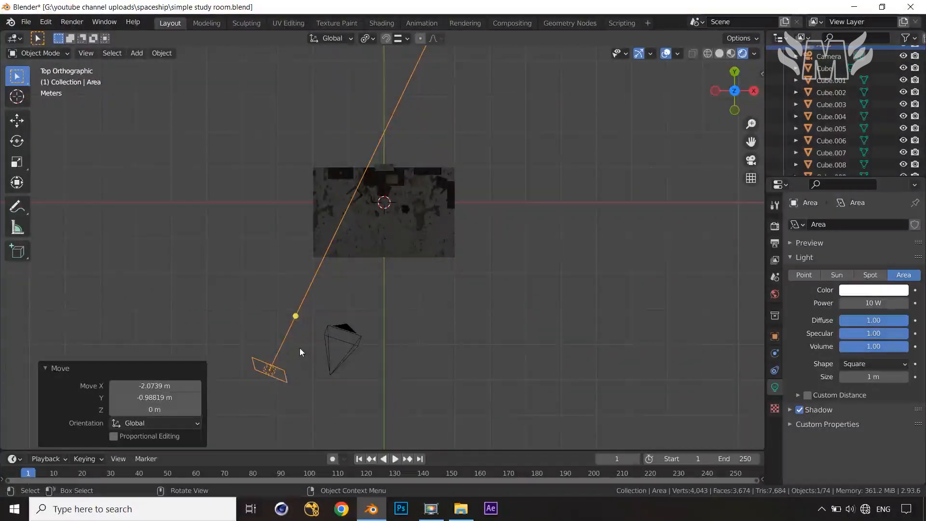
pyautogui.press('g')
pyautogui.hotkey('shift', 'z')
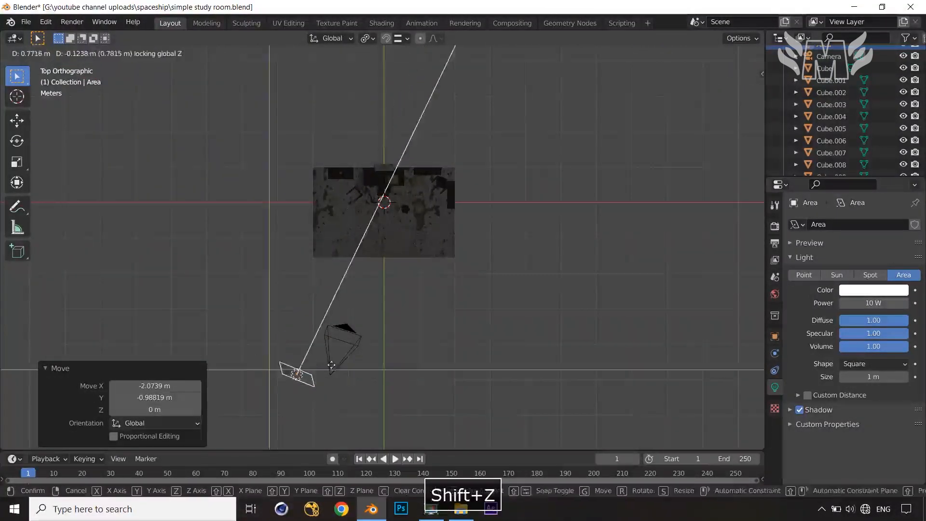
pyautogui.click(341, 404)
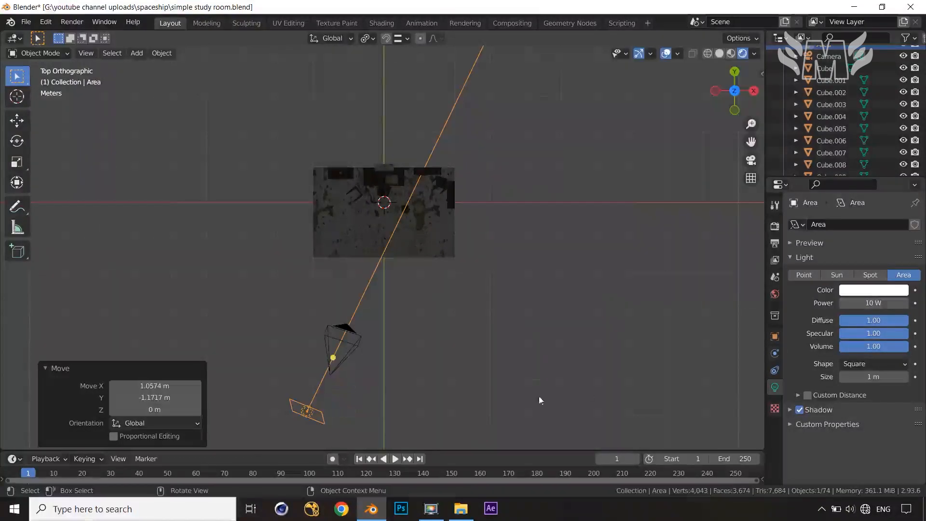
# Set the area light's power to 400 W.
pyautogui.moveTo(540, 399); pyautogui.dragTo(511, 304, button='middle')
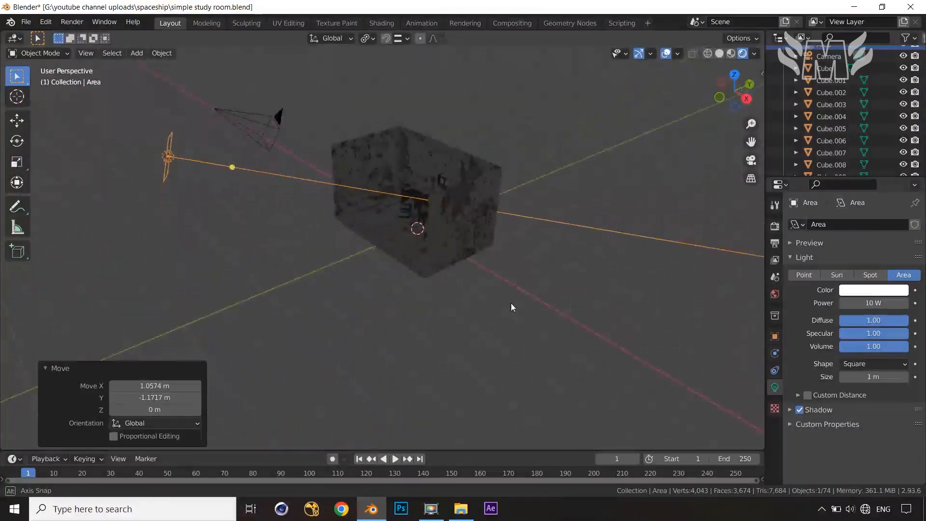
pyautogui.click(885, 302)
pyautogui.write('4')
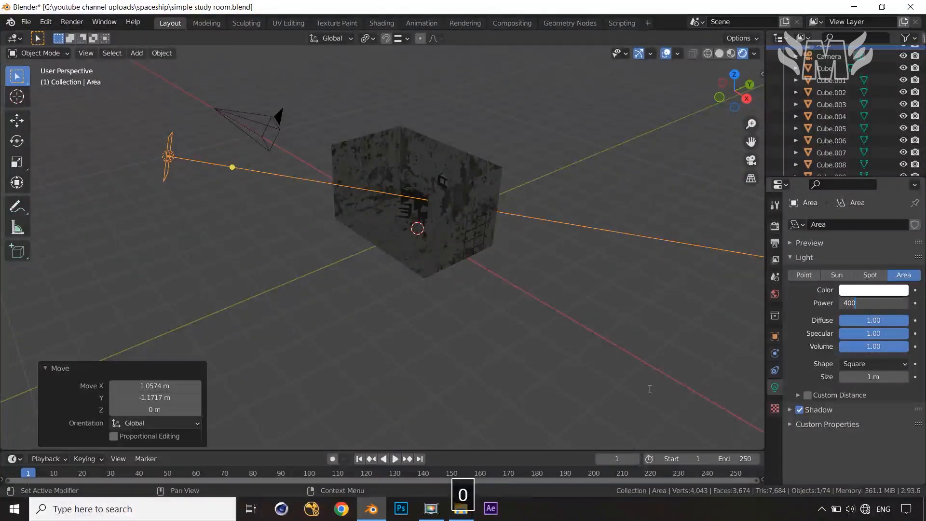
pyautogui.write('00')
pyautogui.press('Return')
# Align the camera to an elevated view facing the room's open front.
pyautogui.moveTo(589, 366); pyautogui.dragTo(644, 363, button='middle')
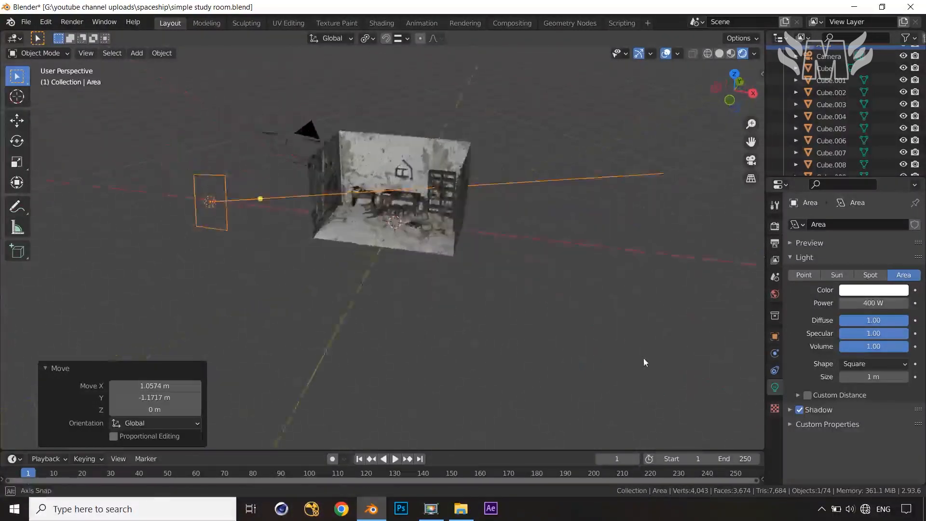
pyautogui.scroll(3, 642, 356)
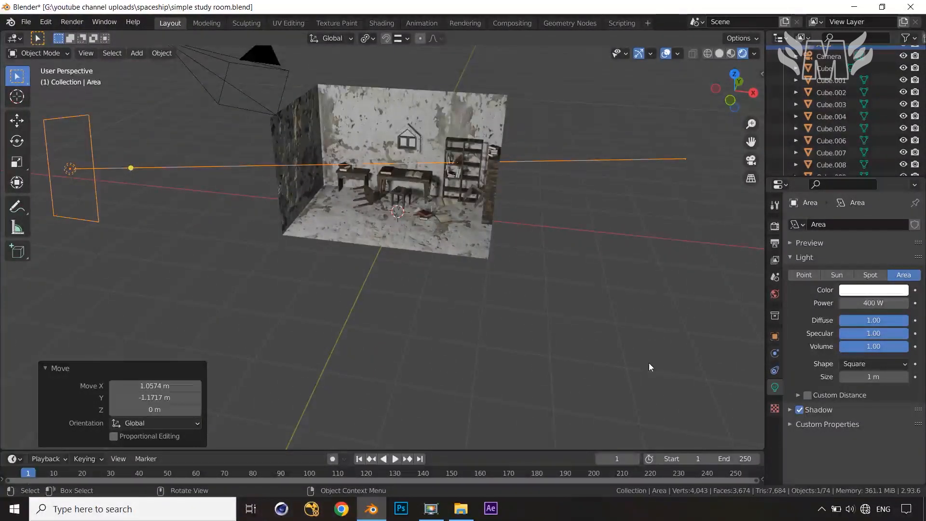
pyautogui.hotkey('ctrl', 'alt', '0')
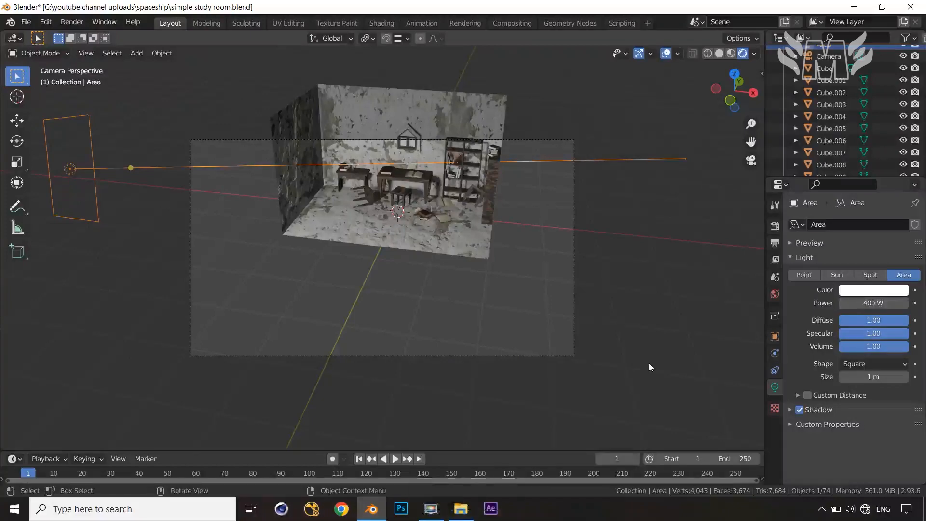
# Align the camera to a closer, slightly angled view of the room's furniture, back wall and bookshelves.
pyautogui.moveTo(649, 363); pyautogui.dragTo(523, 384, button='middle')
pyautogui.scroll(2, 557, 325)
pyautogui.scroll(3, 545, 309)
pyautogui.scroll(4, 523, 383)
pyautogui.scroll(-2, 523, 386)
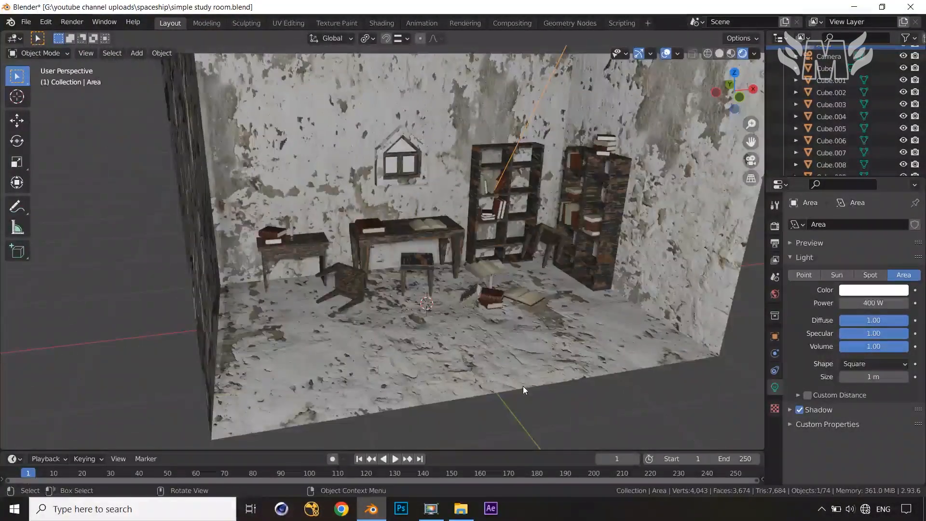
pyautogui.scroll(-2, 525, 391)
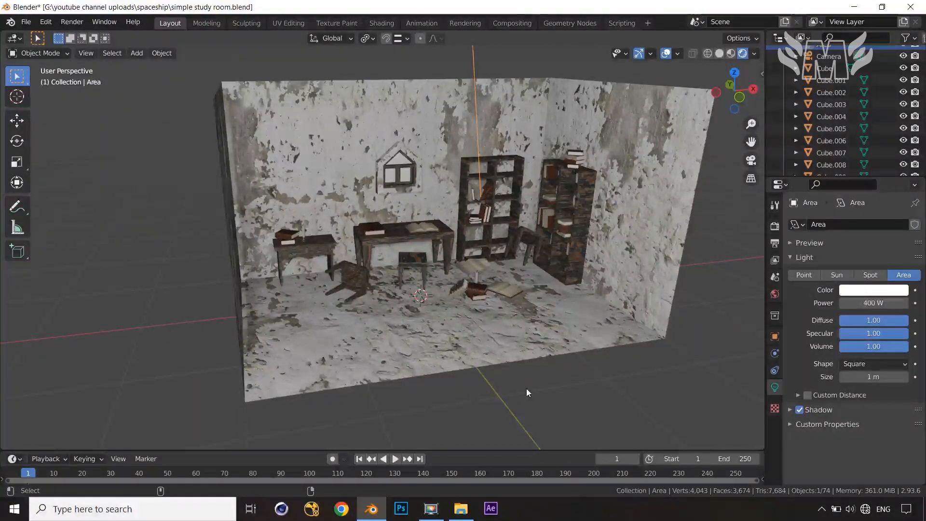
pyautogui.press('ctrl+alt+KP_0')
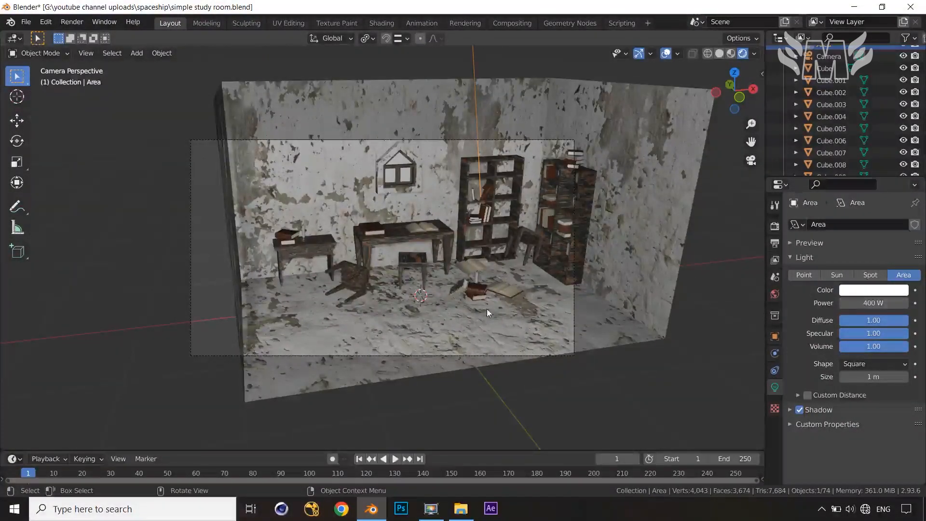
# Select the camera and pull it back about 0.668 m along its local Z axis.
pyautogui.click(574, 312)
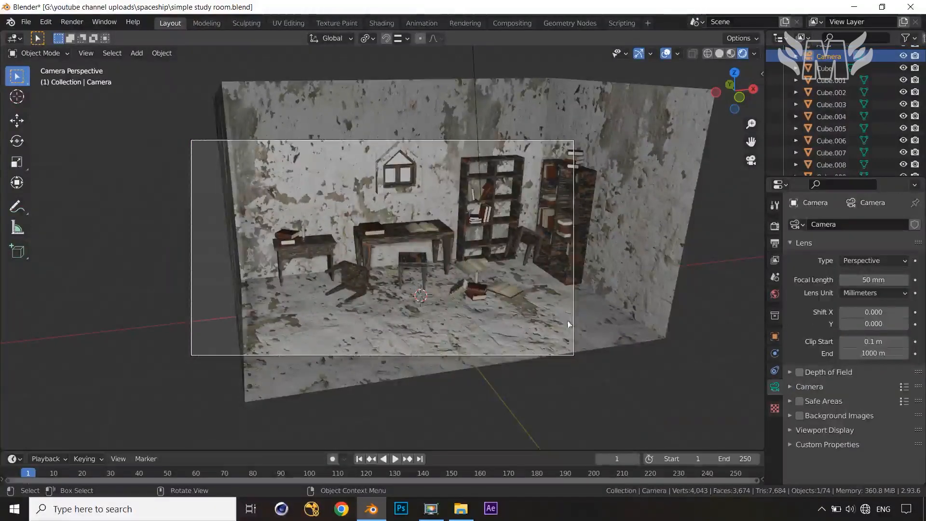
pyautogui.press('g')
pyautogui.press('z')
pyautogui.press('z')
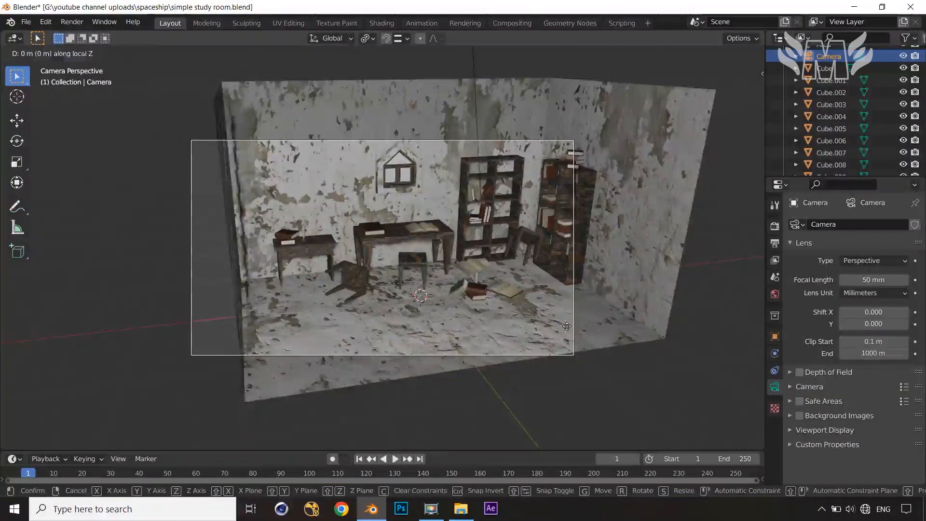
pyautogui.click(568, 357)
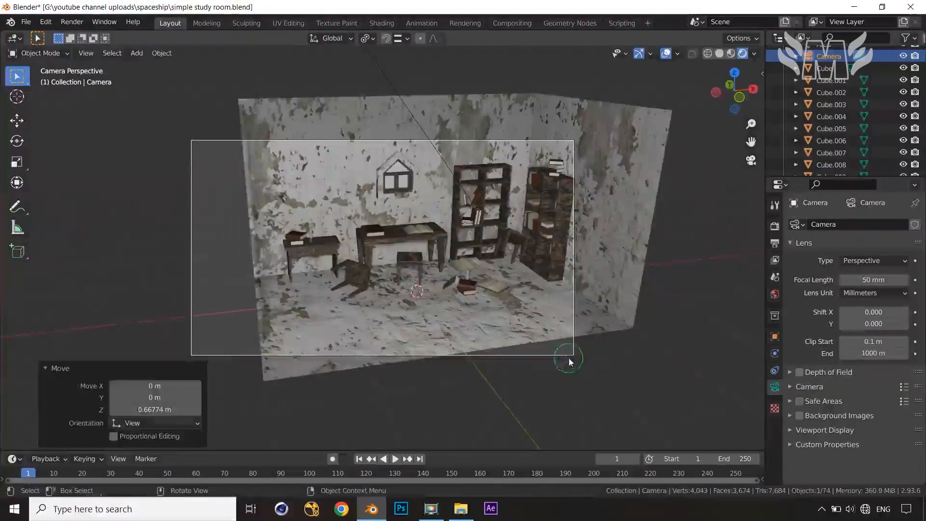
# Shift the camera in its view plane about 0.67 m X and 0.12 m Y, plus another -0.10 m X and 0.25 m Y.
pyautogui.press('g')
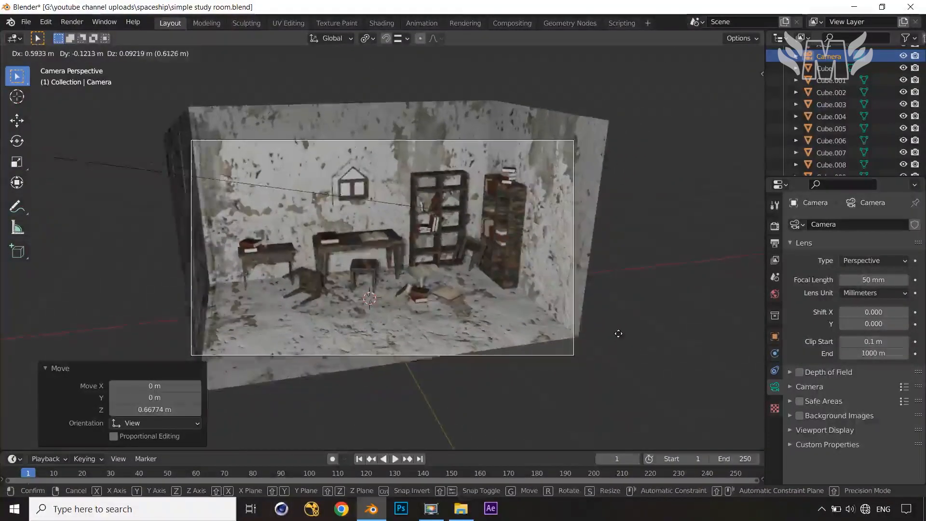
pyautogui.click(624, 332)
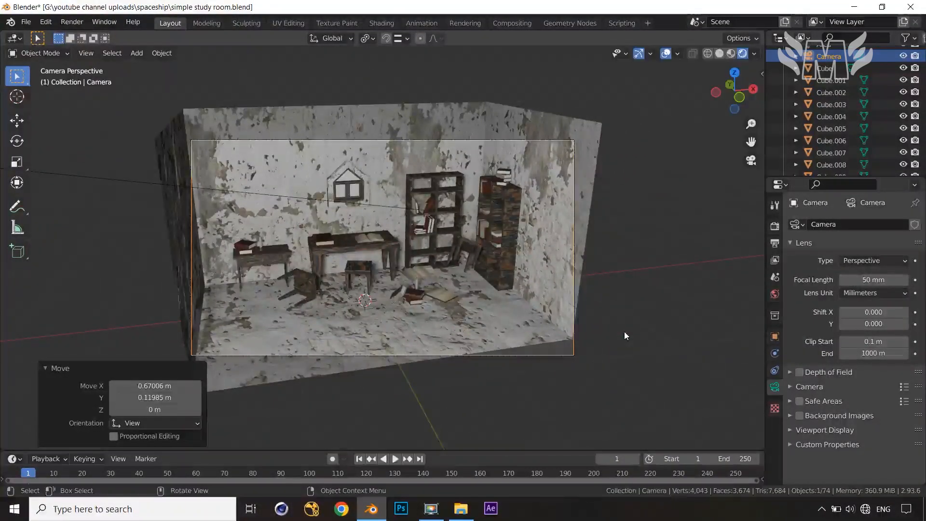
pyautogui.press('g')
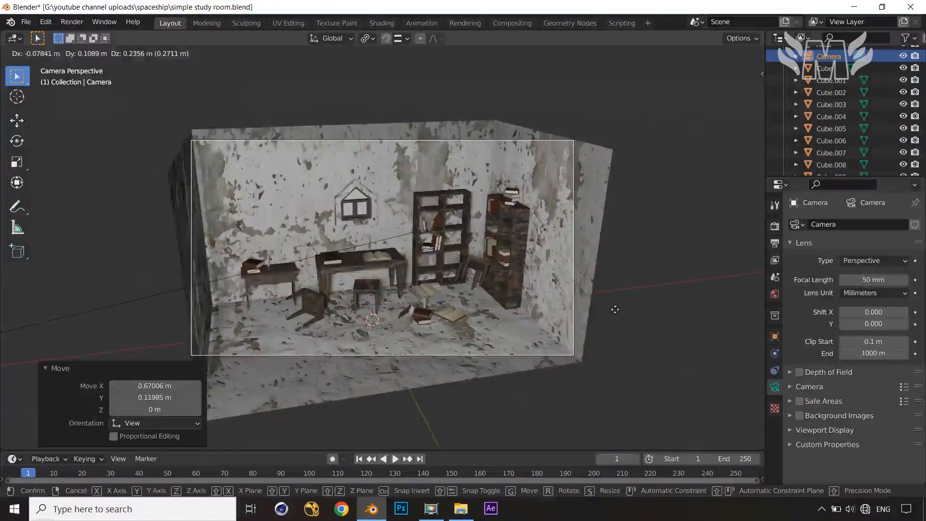
pyautogui.click(615, 311)
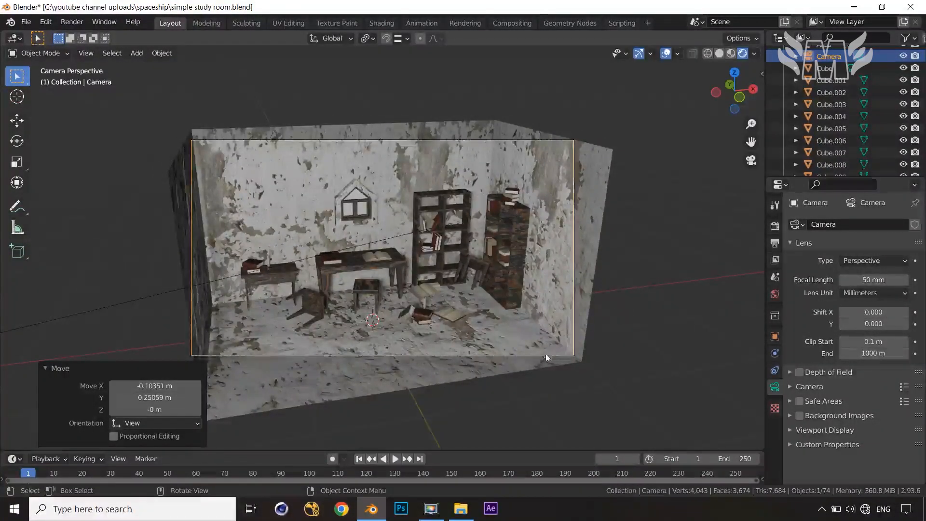
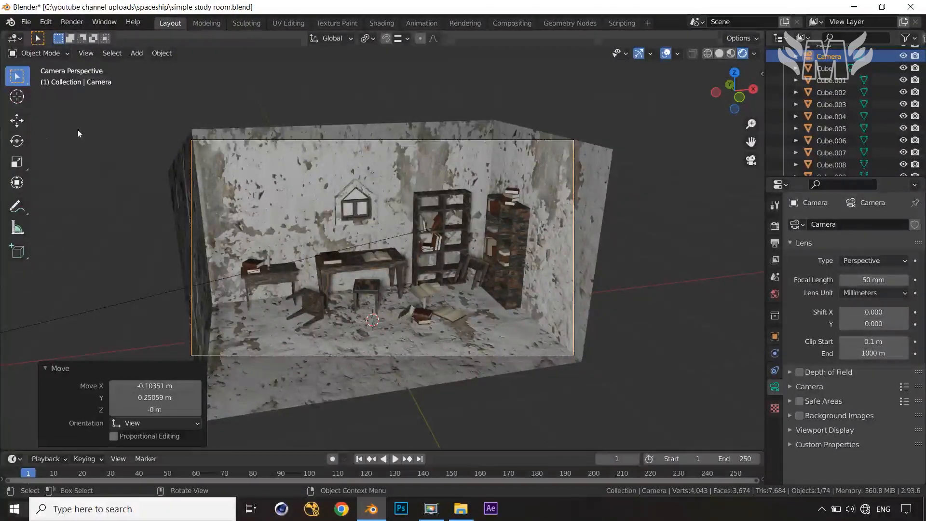
# Split the 3D viewport into two side-by-side areas and switch the new one to the Shader Editor.
pyautogui.moveTo(1, 31)
pyautogui.mouseDown()
pyautogui.moveTo(383, 39)
pyautogui.moveTo(365, 39)
pyautogui.mouseUp()
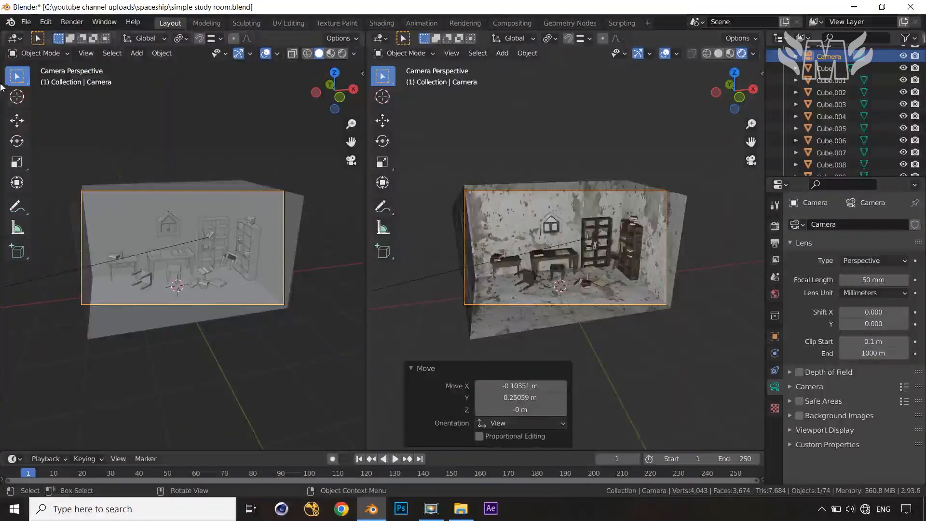
pyautogui.click(14, 39)
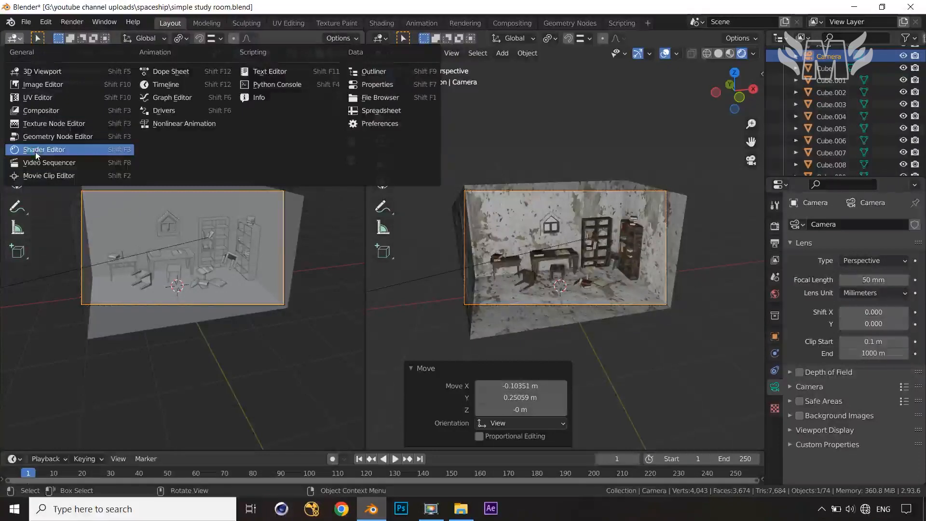
pyautogui.click(34, 150)
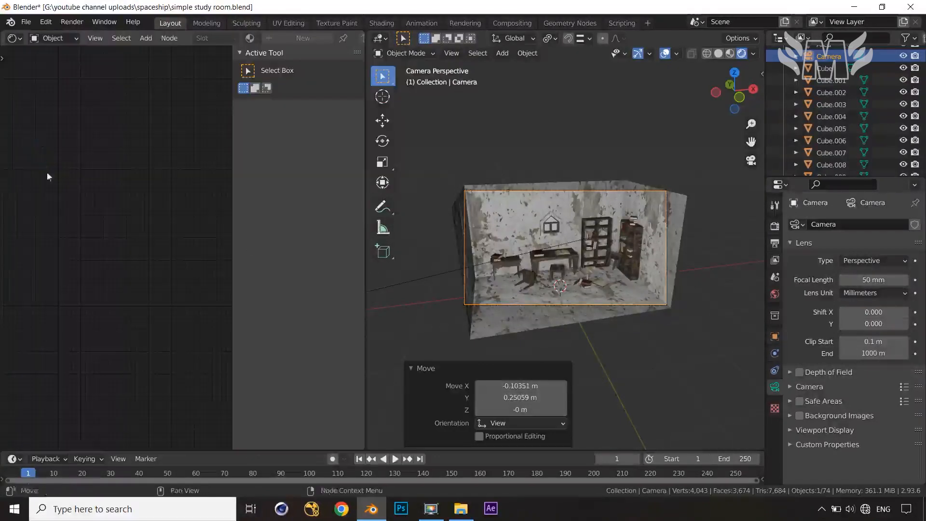
# Select the room's walls and set the Displacement node's Scale in the wall material to 0.090.
pyautogui.click(678, 206)
pyautogui.scroll(3, 136, 297)
pyautogui.scroll(5, 136, 298)
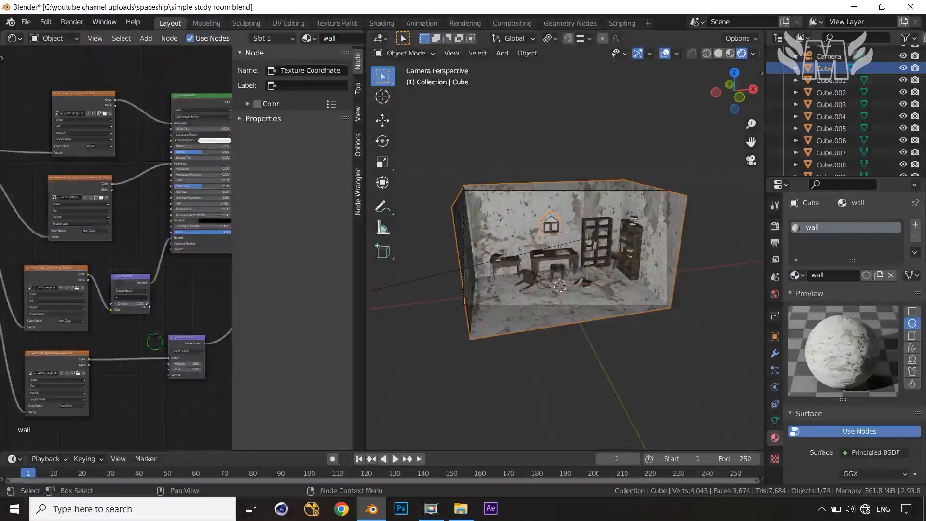
pyautogui.scroll(2, 140, 255)
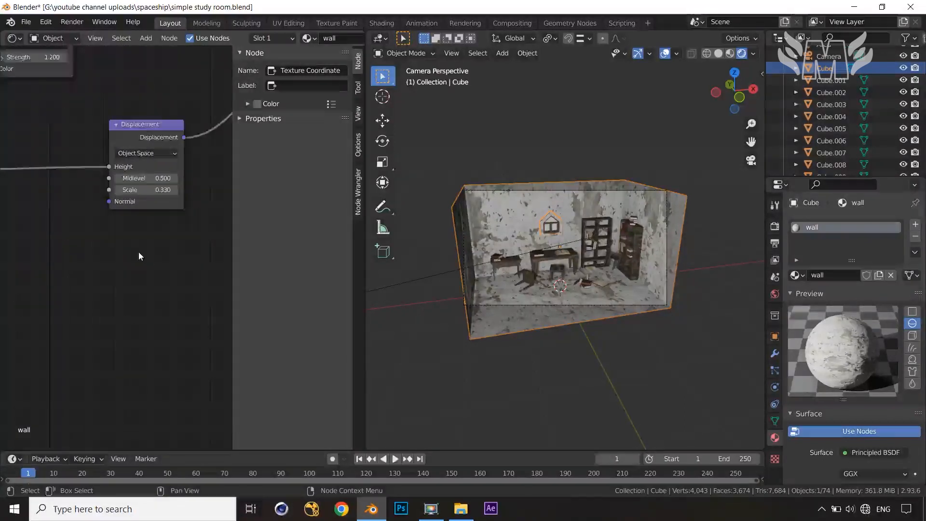
pyautogui.keyDown('shift'); pyautogui.moveTo(174, 175); pyautogui.dragTo(170, 176); pyautogui.keyUp('shift')
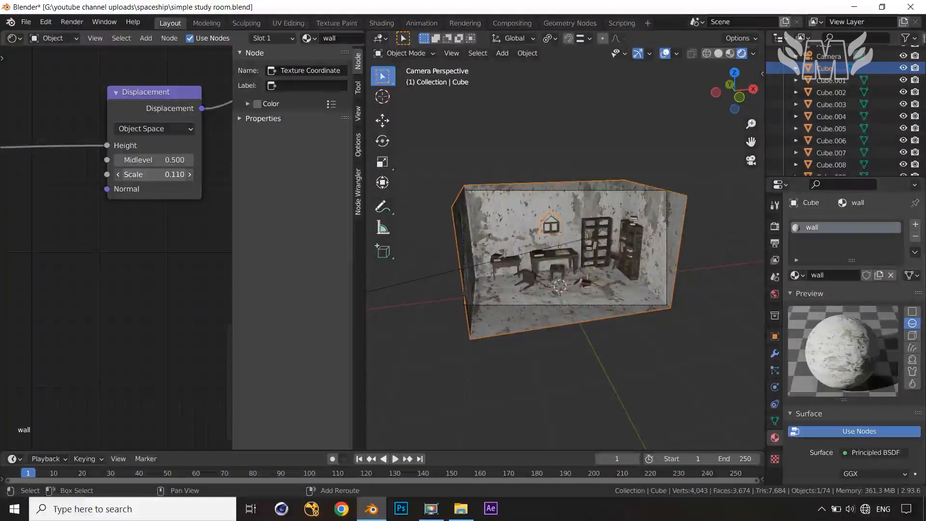
pyautogui.click(548, 348)
pyautogui.scroll(3, 608, 354)
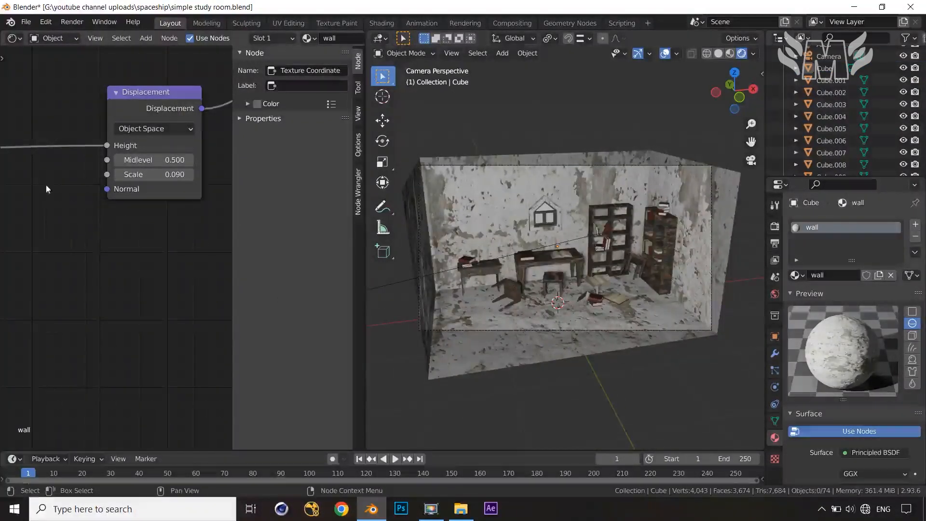
# Set the Normal Map node's Strength in the wall material to 0.120.
pyautogui.moveTo(84, 216); pyautogui.dragTo(228, 359, button='middle')
pyautogui.scroll(1, 161, 236)
pyautogui.moveTo(152, 218); pyautogui.dragTo(160, 245, button='middle')
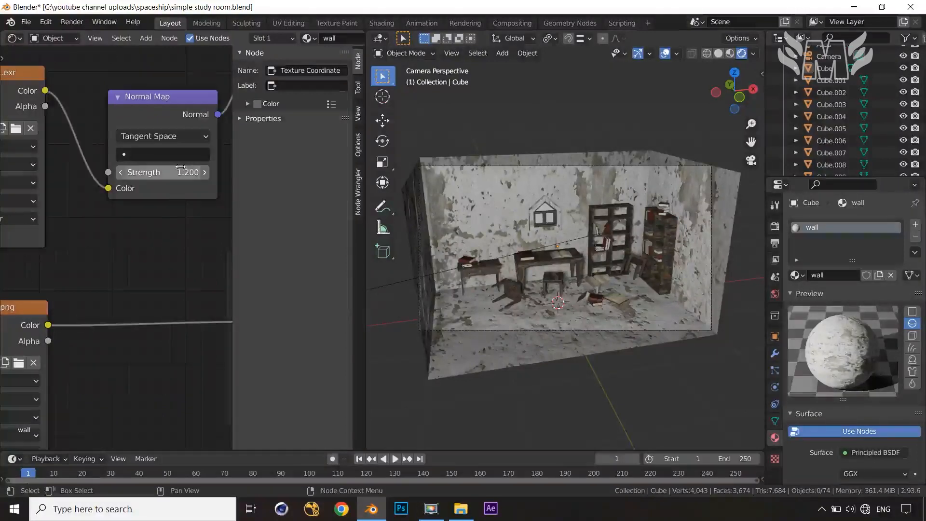
pyautogui.moveTo(180, 166); pyautogui.dragTo(179, 172)
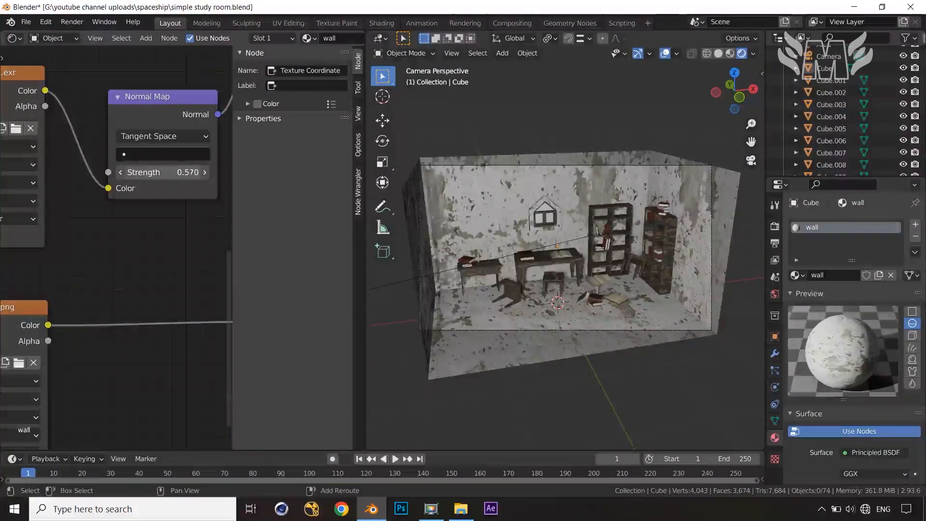
pyautogui.moveTo(178, 172); pyautogui.dragTo(194, 174)
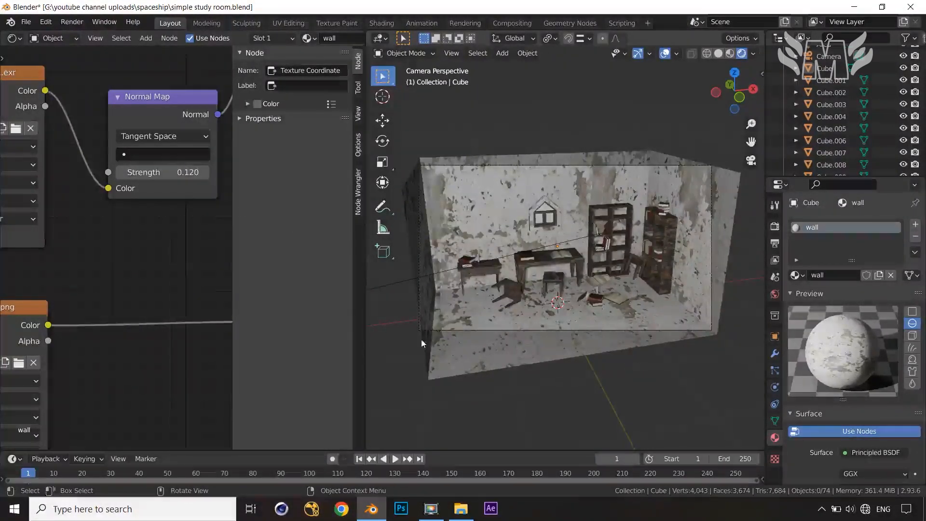
# Join the two editor areas so that the 3D viewport replaces the Shader Editor.
pyautogui.rightClick(368, 343)
pyautogui.click(368, 343)
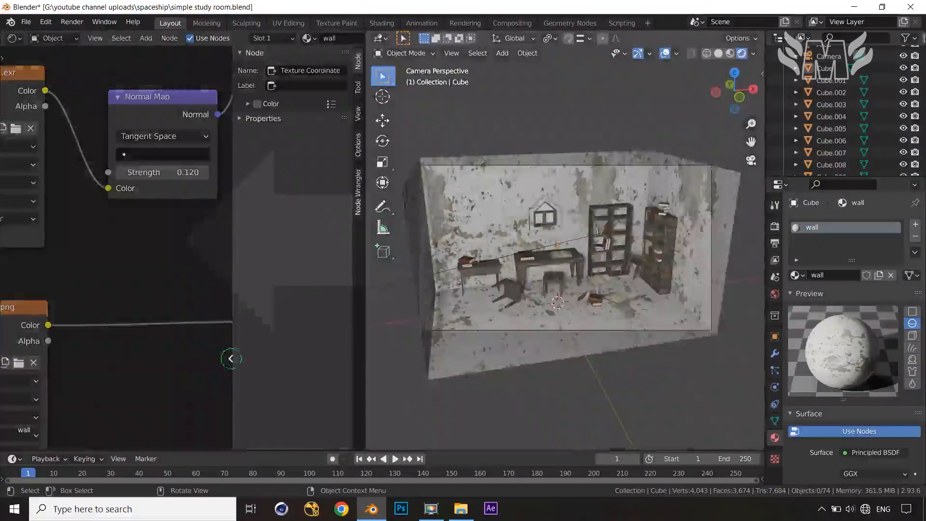
pyautogui.click(231, 358)
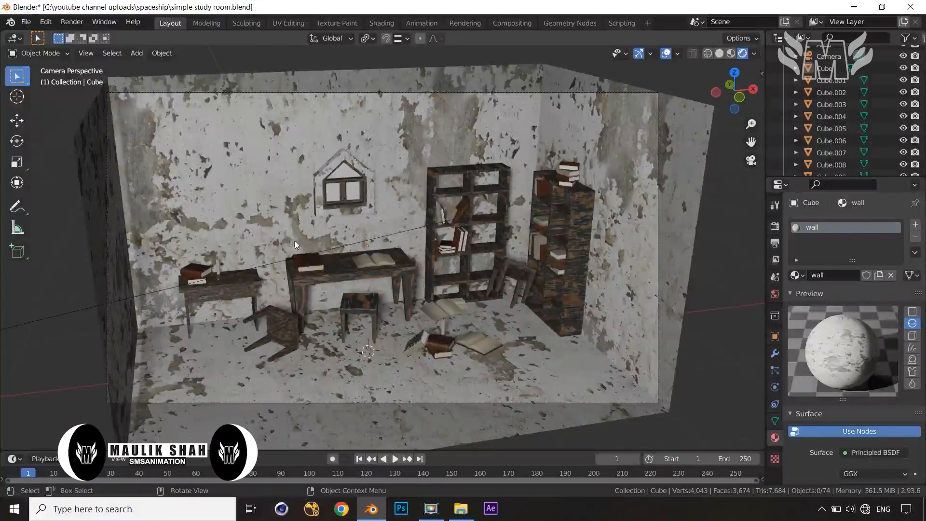
# Give the window's two lower panes a new material with a pale blue base color, hue 0.552 and saturation 0.111.
pyautogui.click(337, 189)
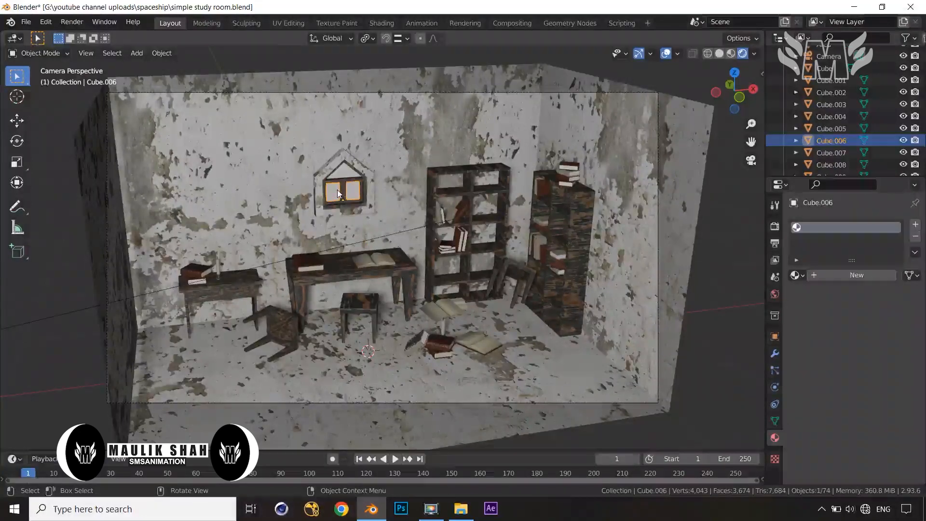
pyautogui.click(874, 273)
pyautogui.scroll(-8, 819, 436)
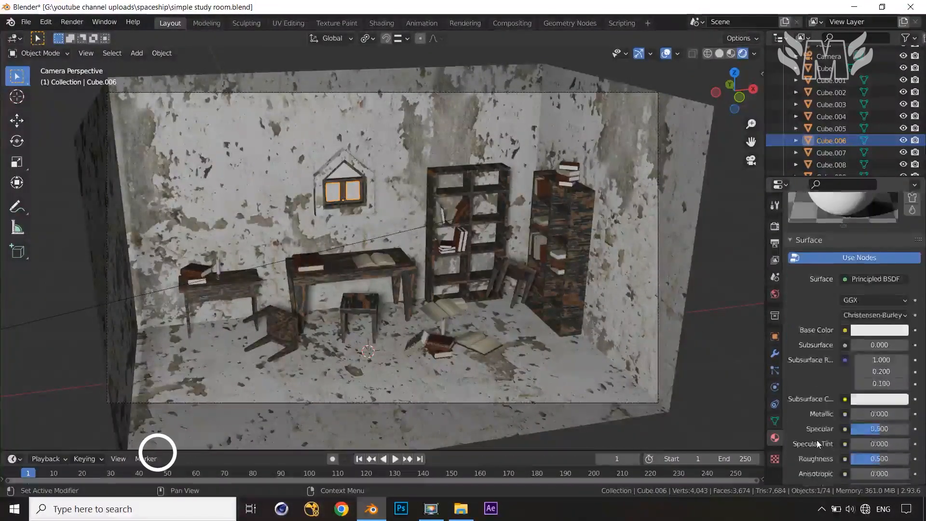
pyautogui.scroll(1, 817, 440)
pyautogui.click(871, 312)
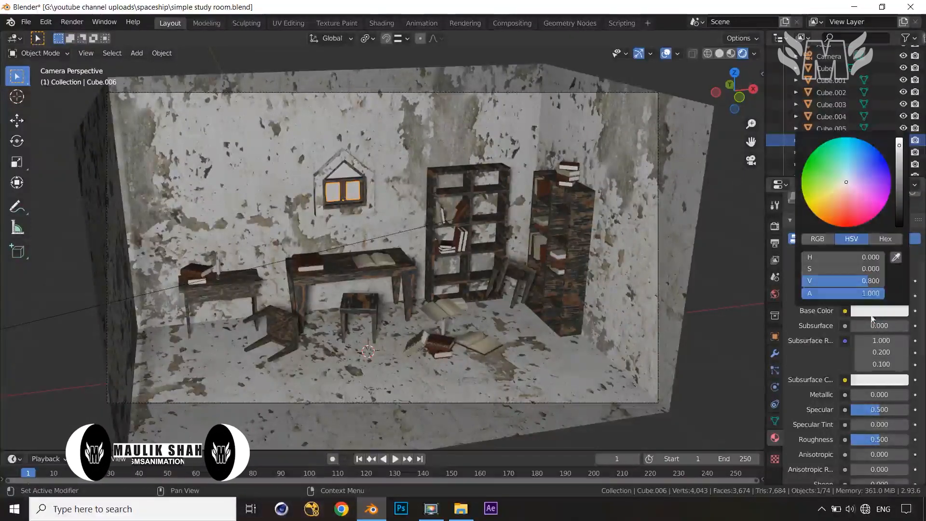
pyautogui.click(847, 179)
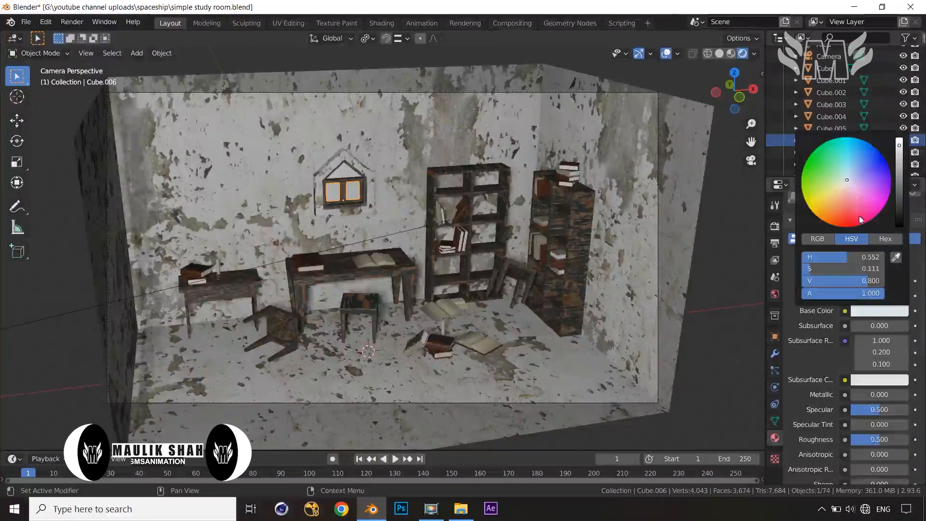
# Make the pane material glassy with Transmission 1.000 and Transmission Roughness 0.083.
pyautogui.scroll(-5, 861, 395)
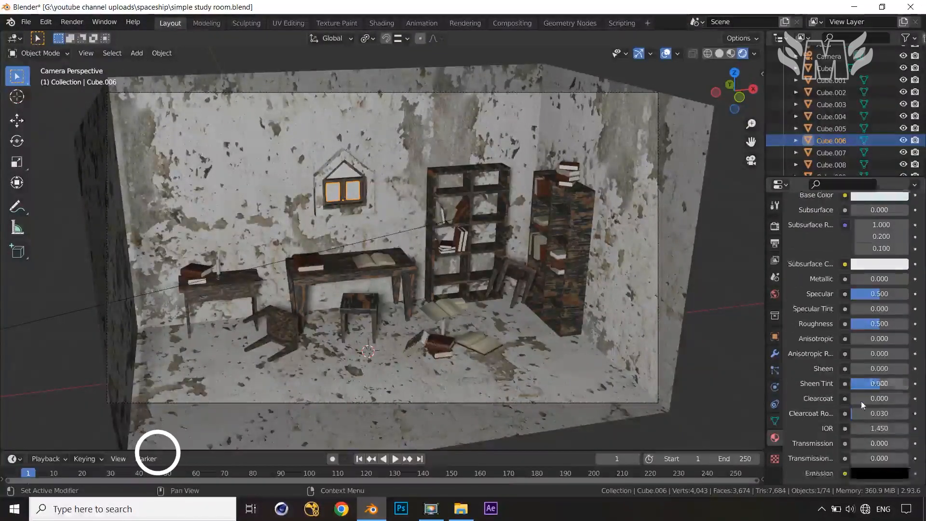
pyautogui.scroll(-4, 861, 400)
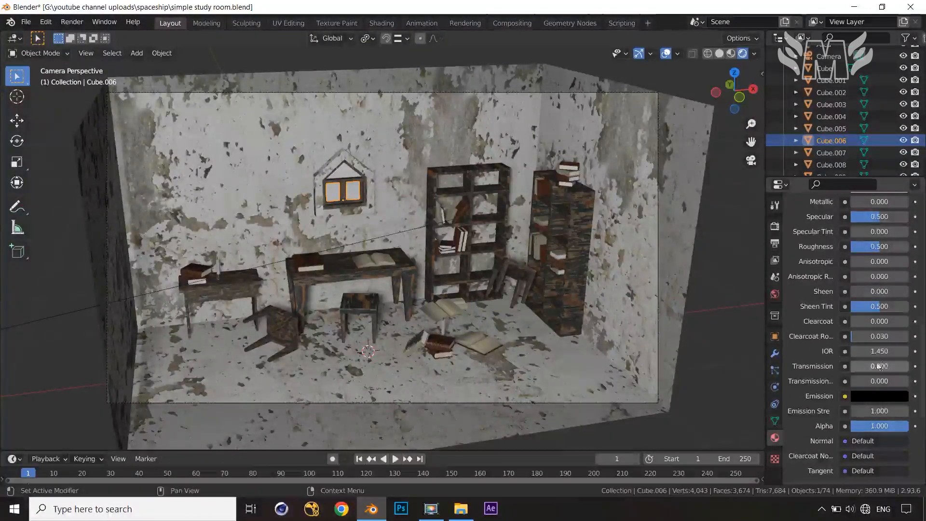
pyautogui.moveTo(879, 367); pyautogui.dragTo(924, 367)
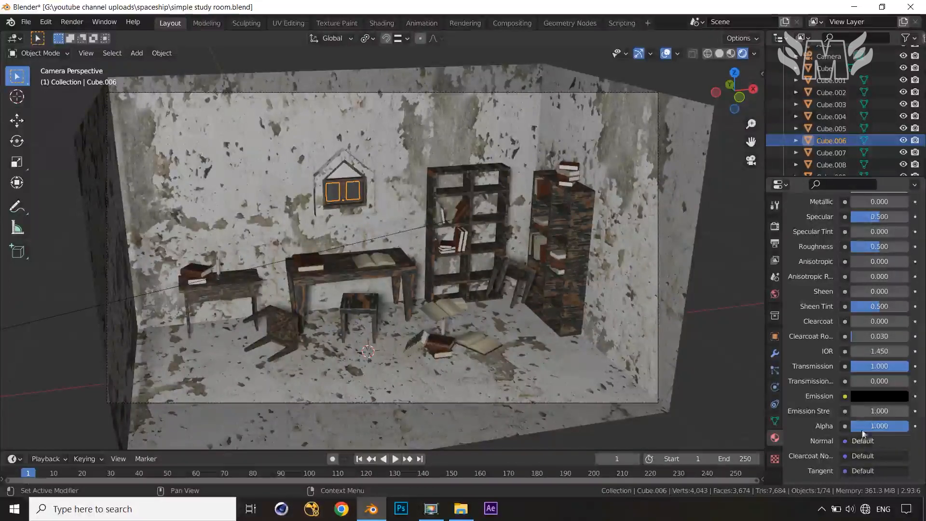
pyautogui.moveTo(860, 382); pyautogui.dragTo(868, 383)
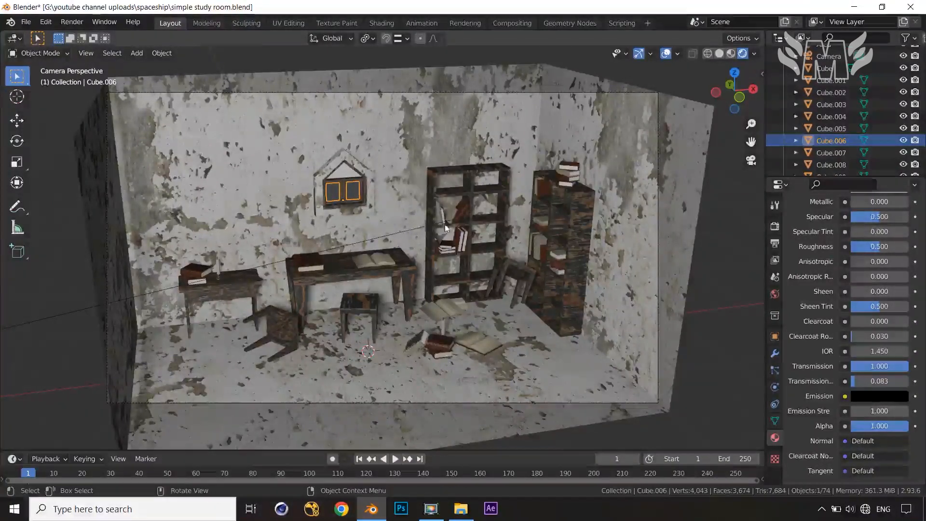
# Assign the existing Material.005 to the window's triangular upper pane and deselect it.
pyautogui.click(343, 169)
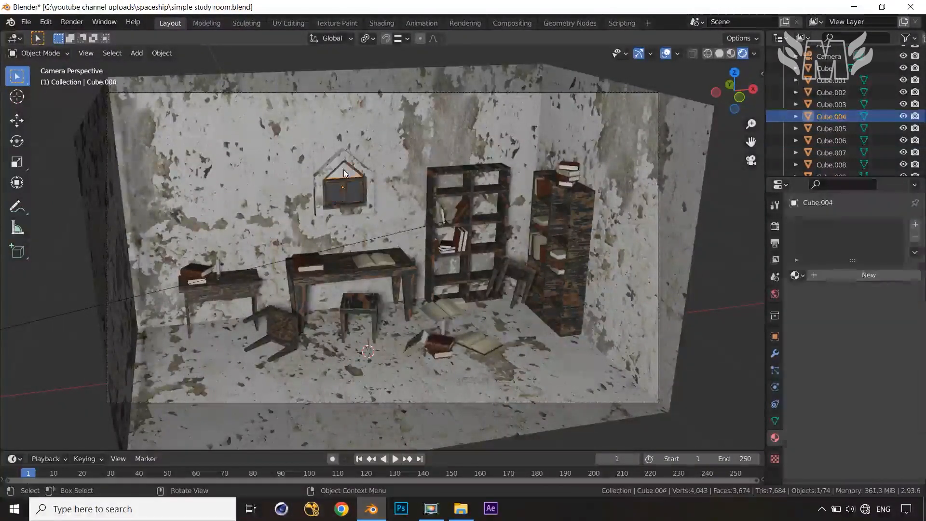
pyautogui.click(794, 275)
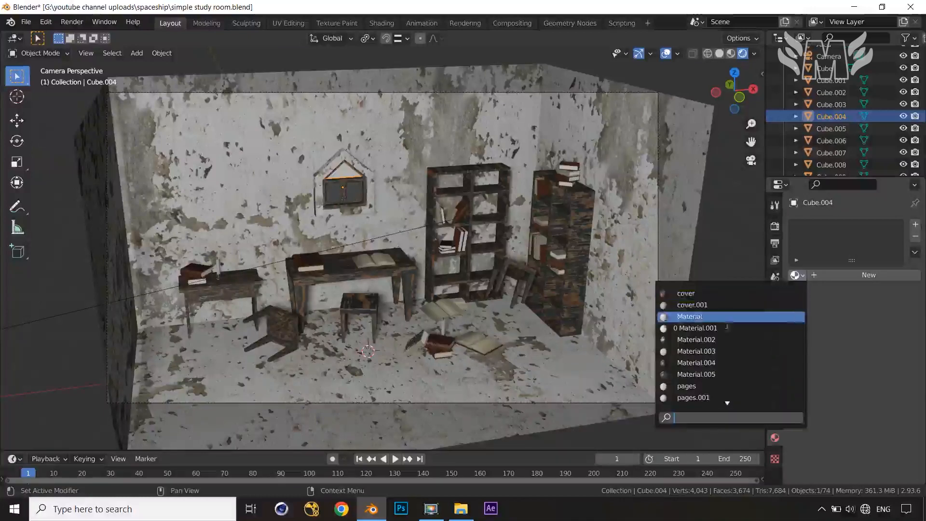
pyautogui.click(727, 373)
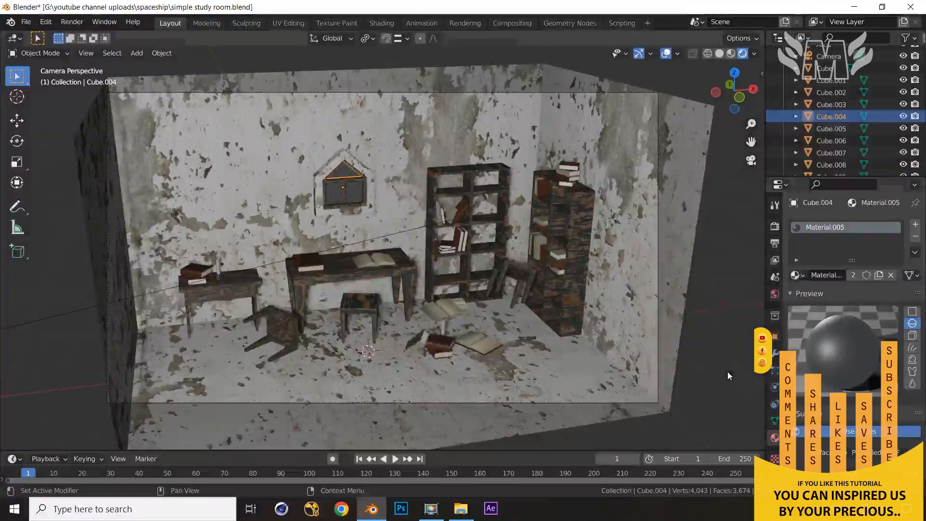
pyautogui.click(717, 414)
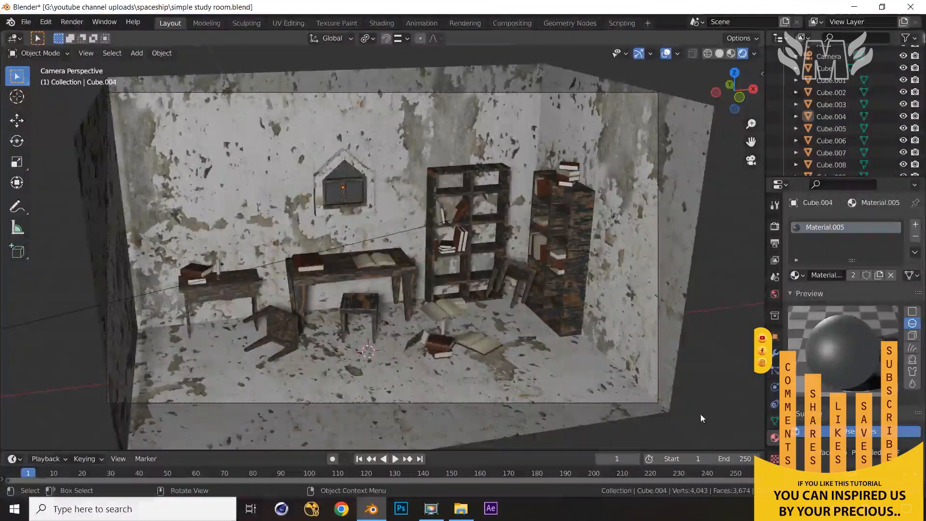
# Set the area light's power to 300 W and return to the camera view.
pyautogui.moveTo(701, 413); pyautogui.dragTo(732, 375, button='middle')
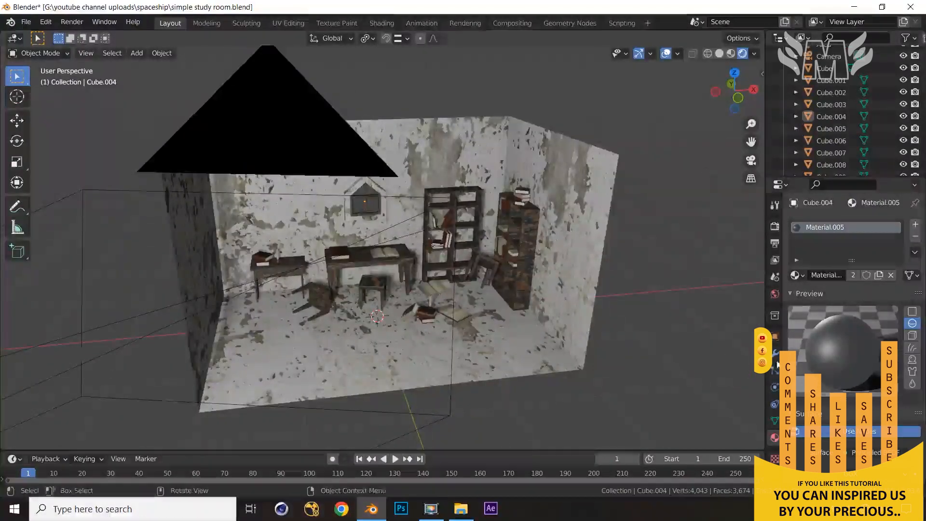
pyautogui.scroll(3, 861, 99)
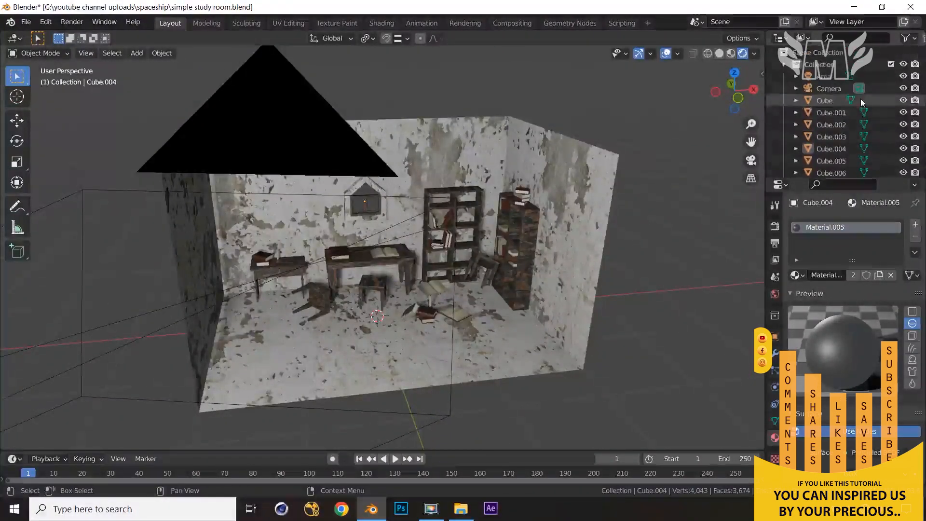
pyautogui.click(832, 77)
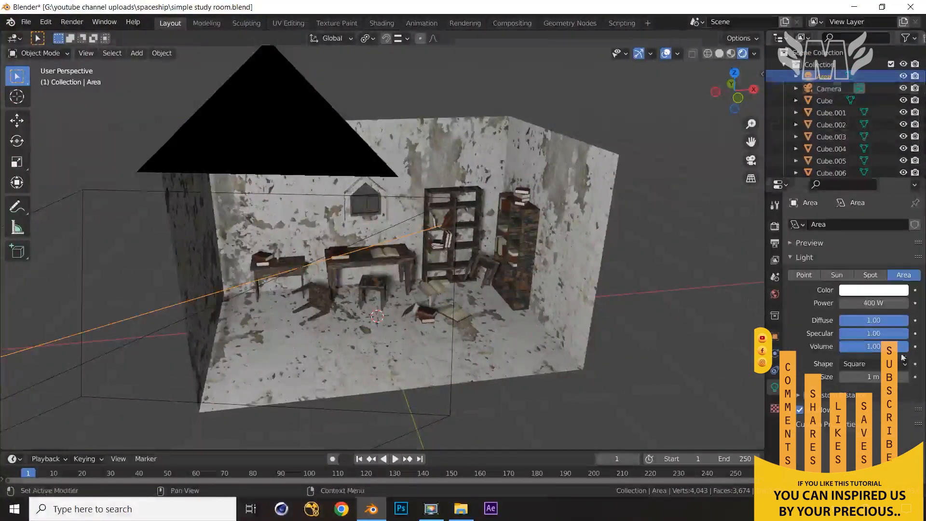
pyautogui.click(876, 303)
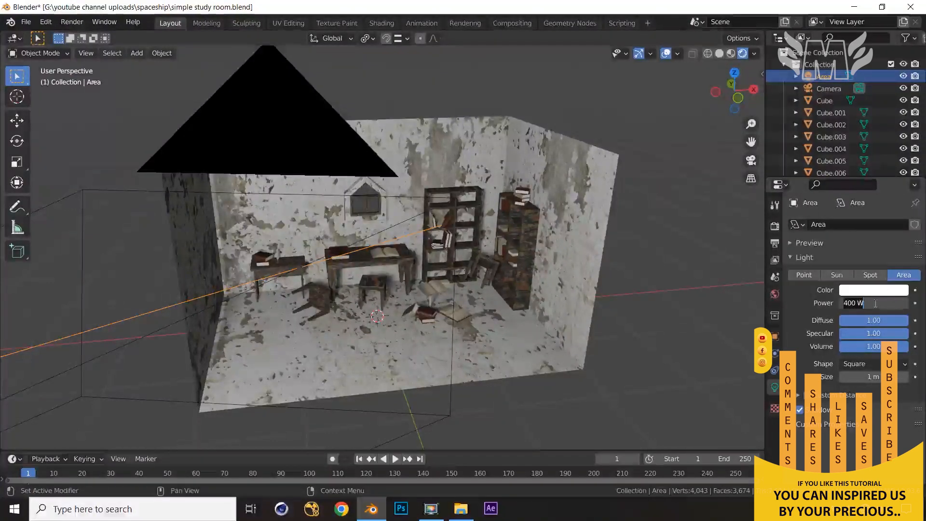
pyautogui.write('300')
pyautogui.press('Return')
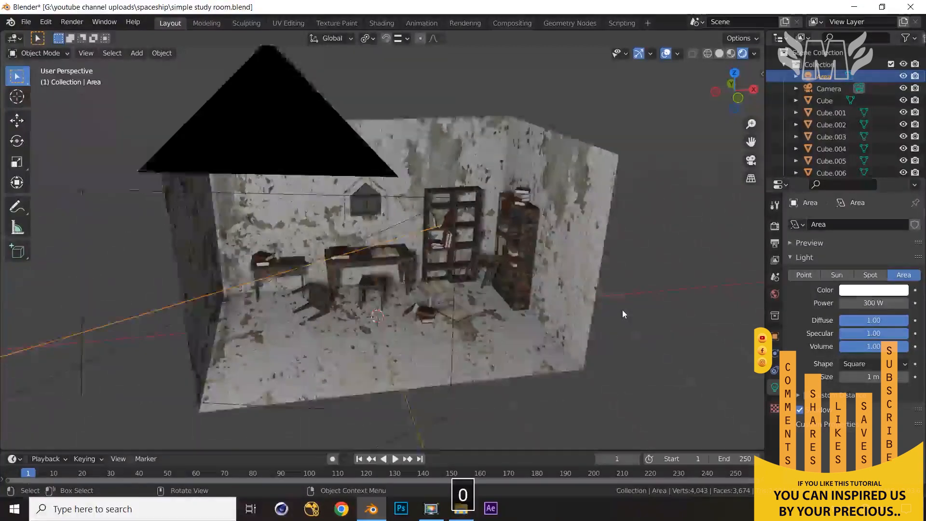
pyautogui.press('KP_0')
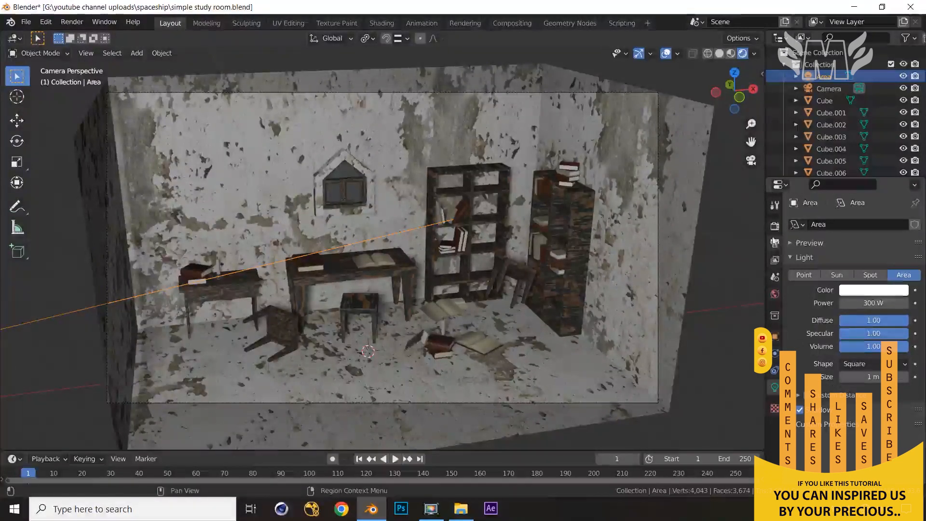
# Set the Eevee render sampling to 256 samples.
pyautogui.click(774, 226)
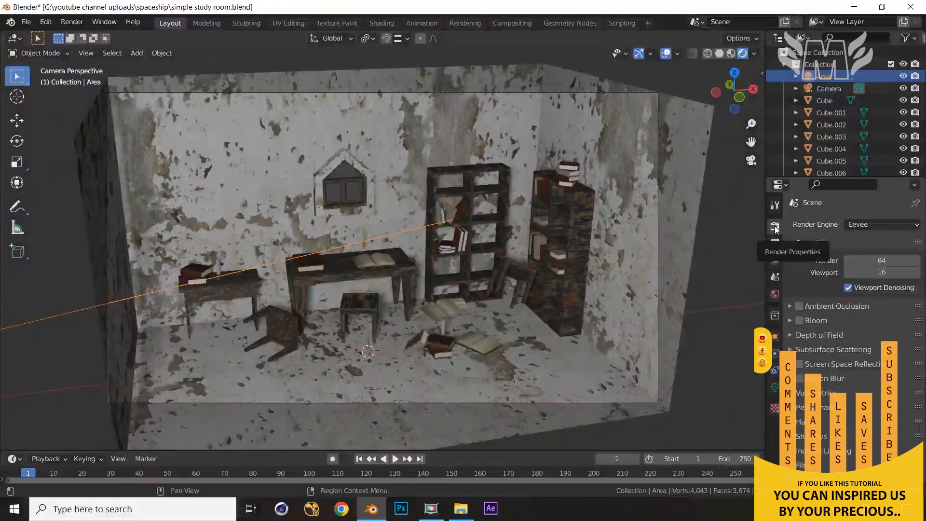
pyautogui.click(874, 263)
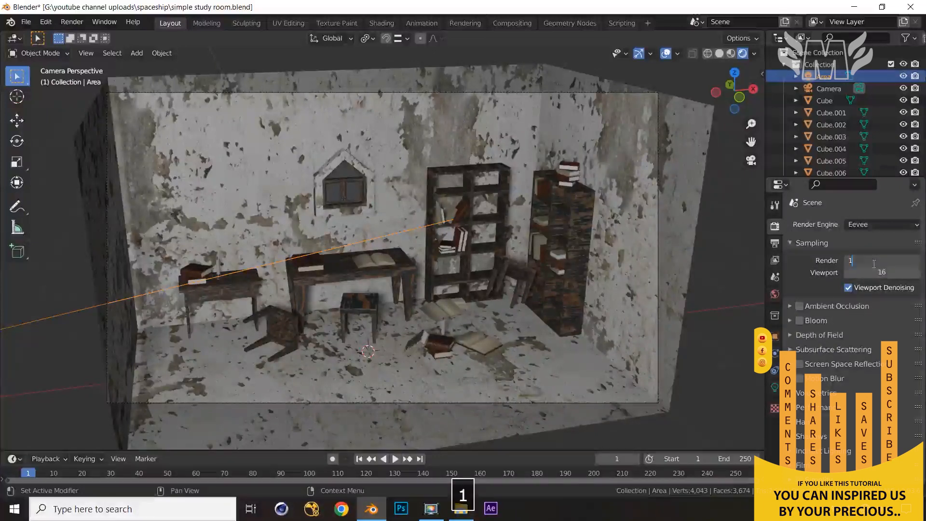
pyautogui.press('BackSpace')
pyautogui.write('24')
pyautogui.press('BackSpace')
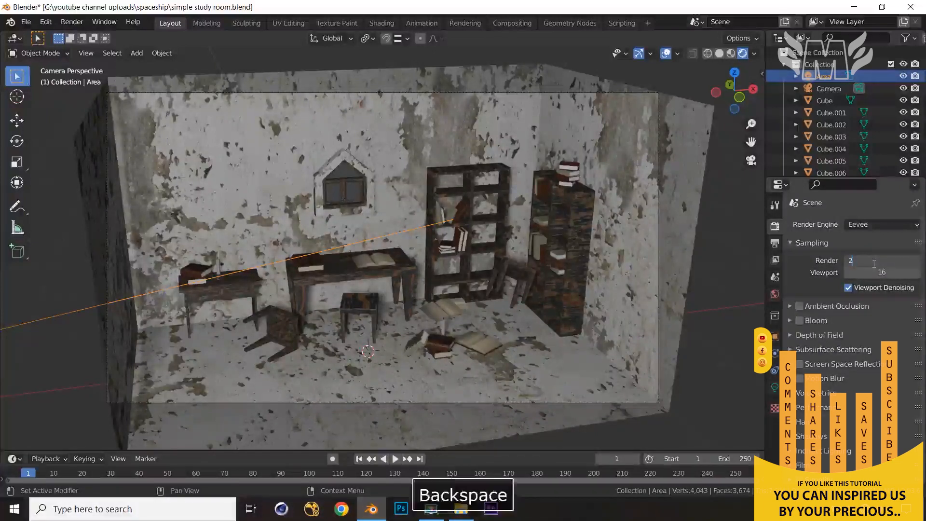
pyautogui.press('Return')
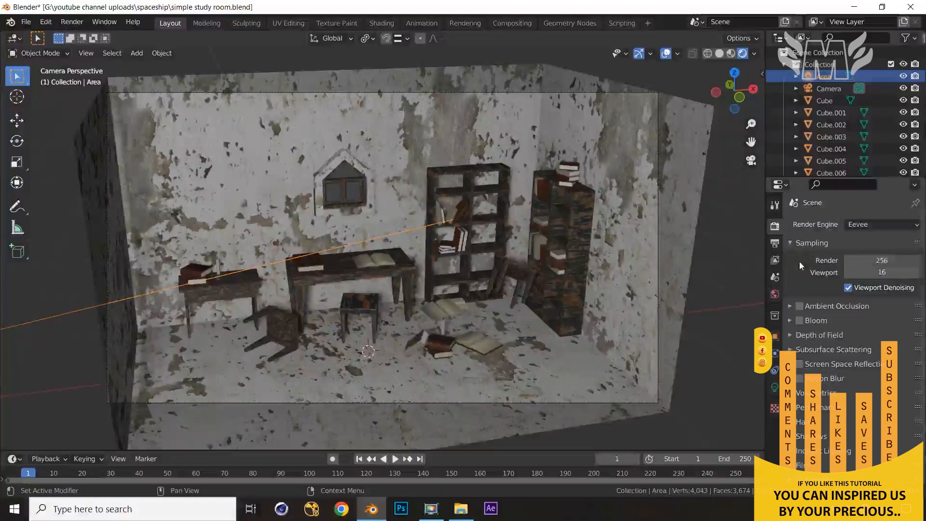
# Enable Ambient Occlusion with a Factor of 3.75 and switch the viewport to solid shading.
pyautogui.click(799, 306)
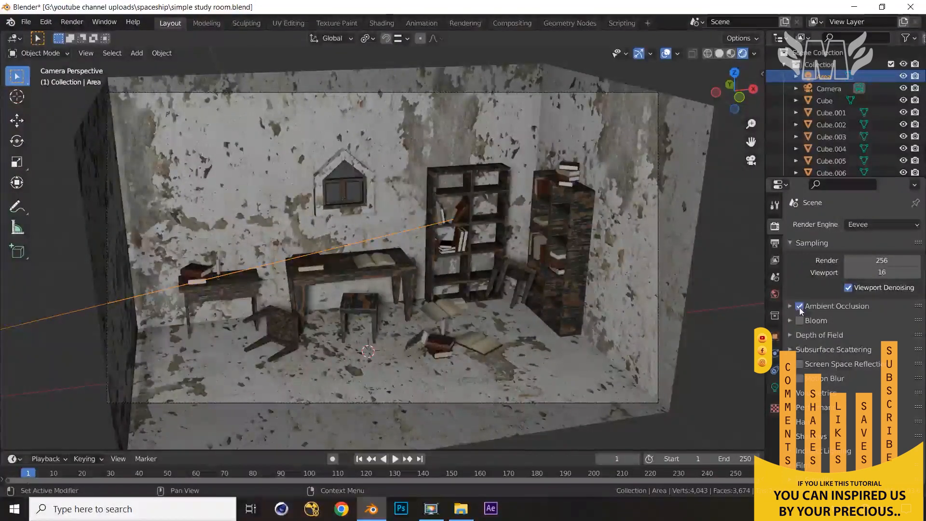
pyautogui.click(830, 306)
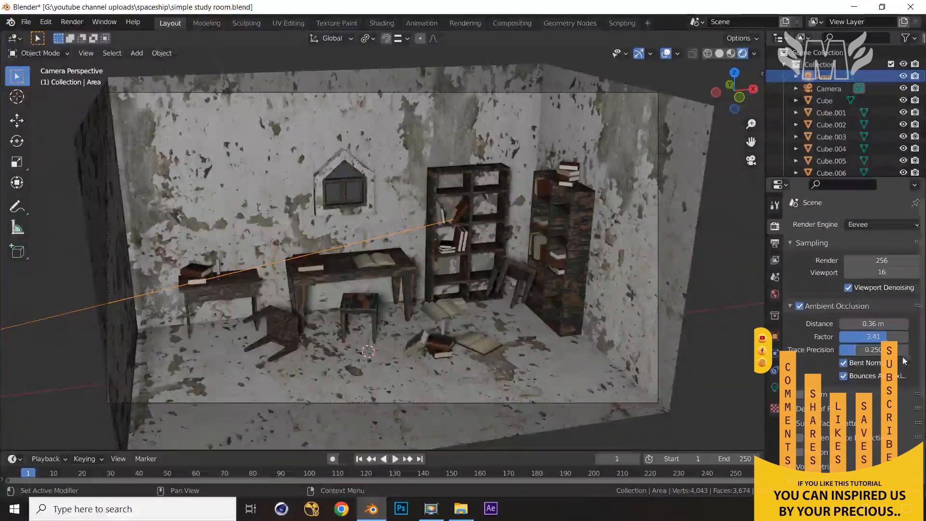
pyautogui.moveTo(886, 336)
pyautogui.mouseDown()
pyautogui.moveTo(862, 337)
pyautogui.moveTo(902, 336)
pyautogui.mouseUp()
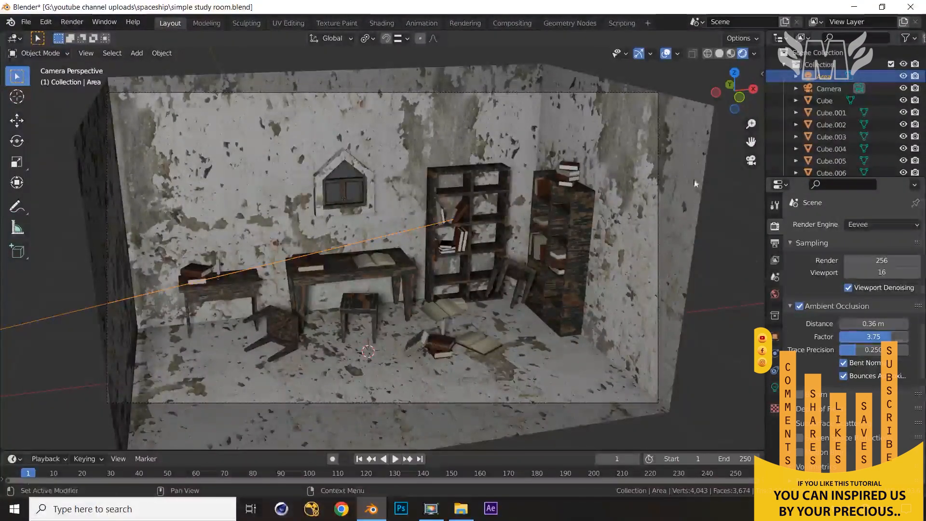
pyautogui.click(720, 53)
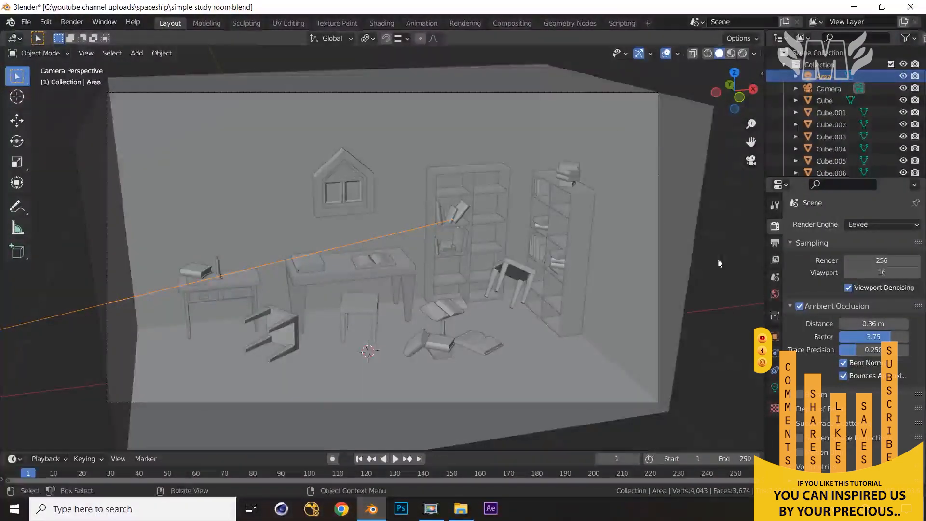
# Switch the viewport to Material Preview shading and set the Ambient Occlusion Factor to 3.00.
pyautogui.moveTo(873, 337); pyautogui.dragTo(882, 337)
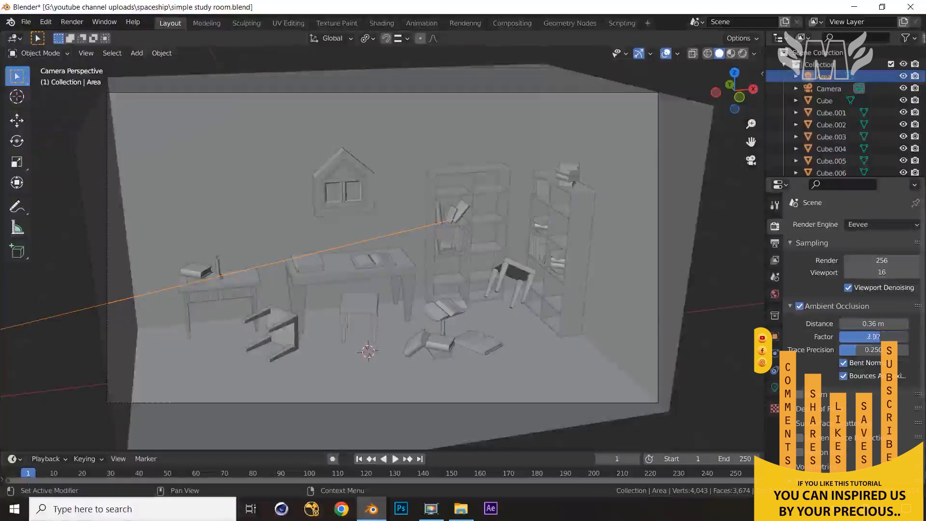
pyautogui.click(730, 54)
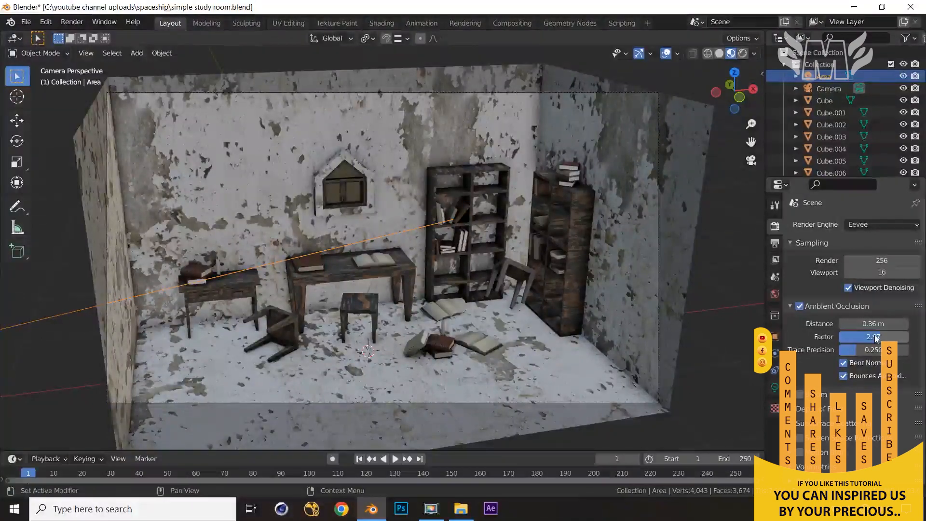
pyautogui.moveTo(873, 337)
pyautogui.mouseDown()
pyautogui.moveTo(846, 337)
pyautogui.moveTo(874, 337)
pyautogui.mouseUp()
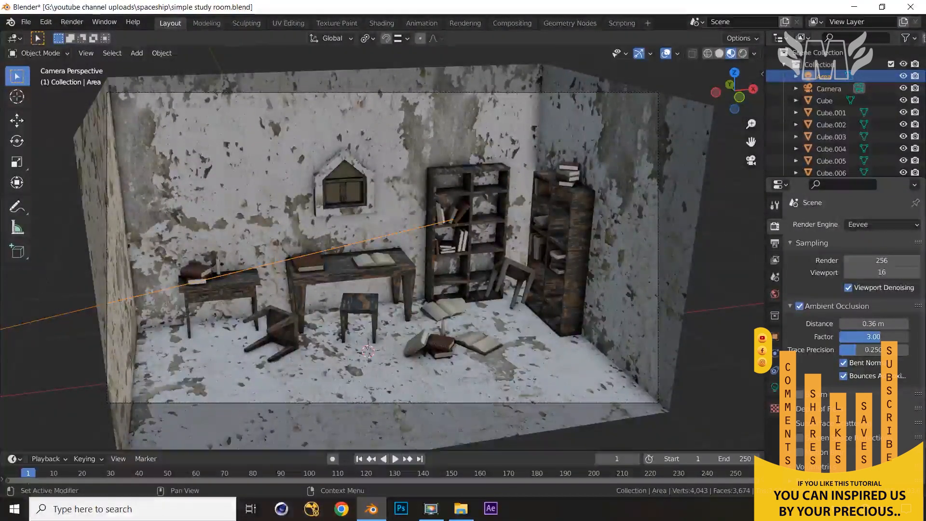
# Enable Screen Space Reflections while in Rendered viewport shading, and return the viewport to Material Preview.
pyautogui.click(742, 53)
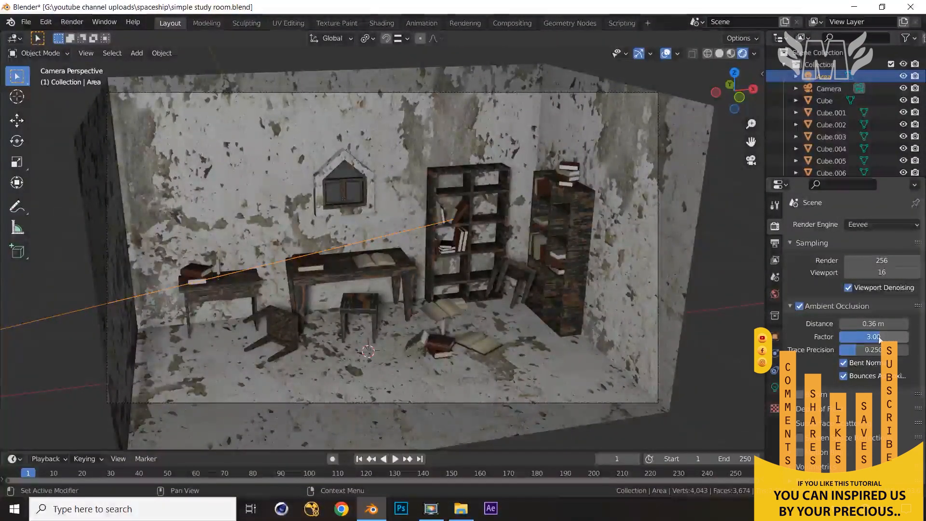
pyautogui.click(800, 439)
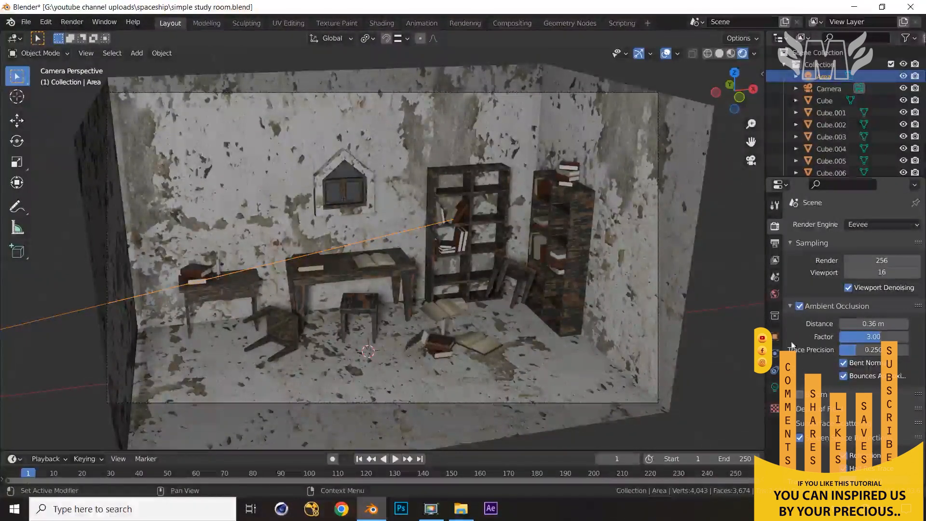
pyautogui.click(733, 54)
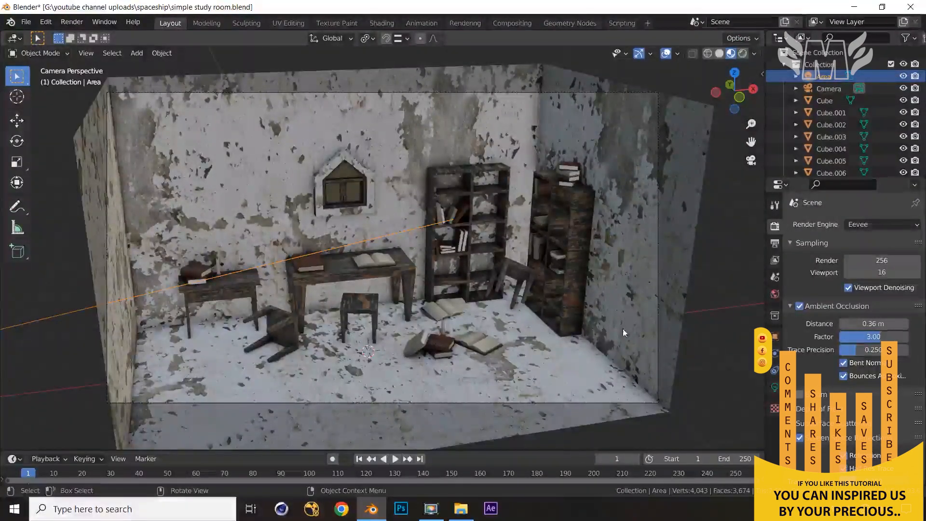